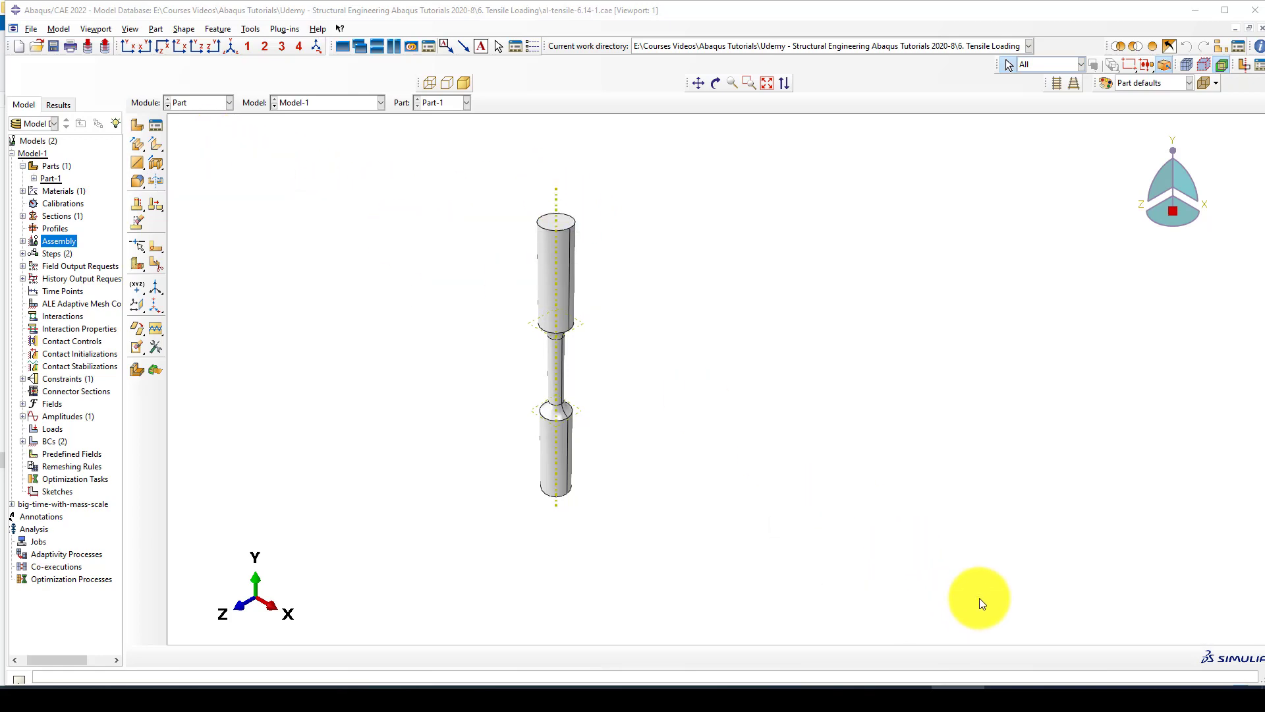
- Zoom and orbit the specimen to inspect it at an angle
scroll(555, 402, up, 2)
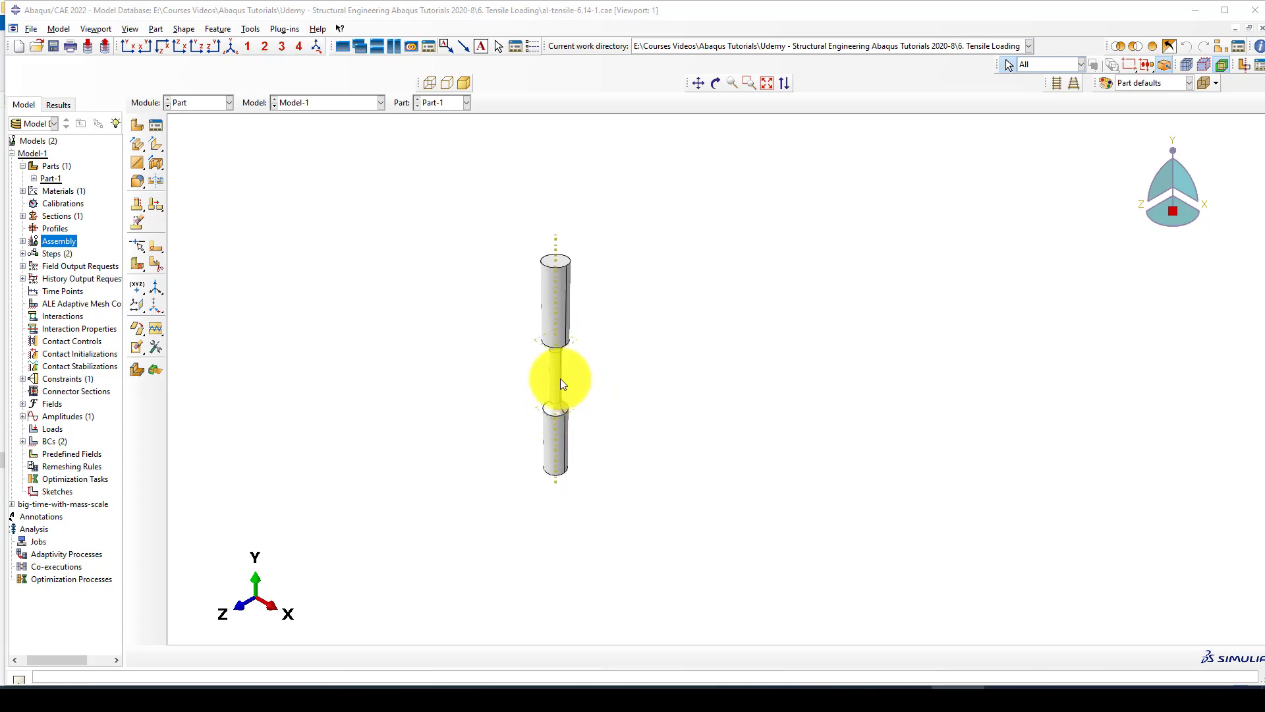
scroll(556, 375, up, 1)
scroll(555, 374, down, 3)
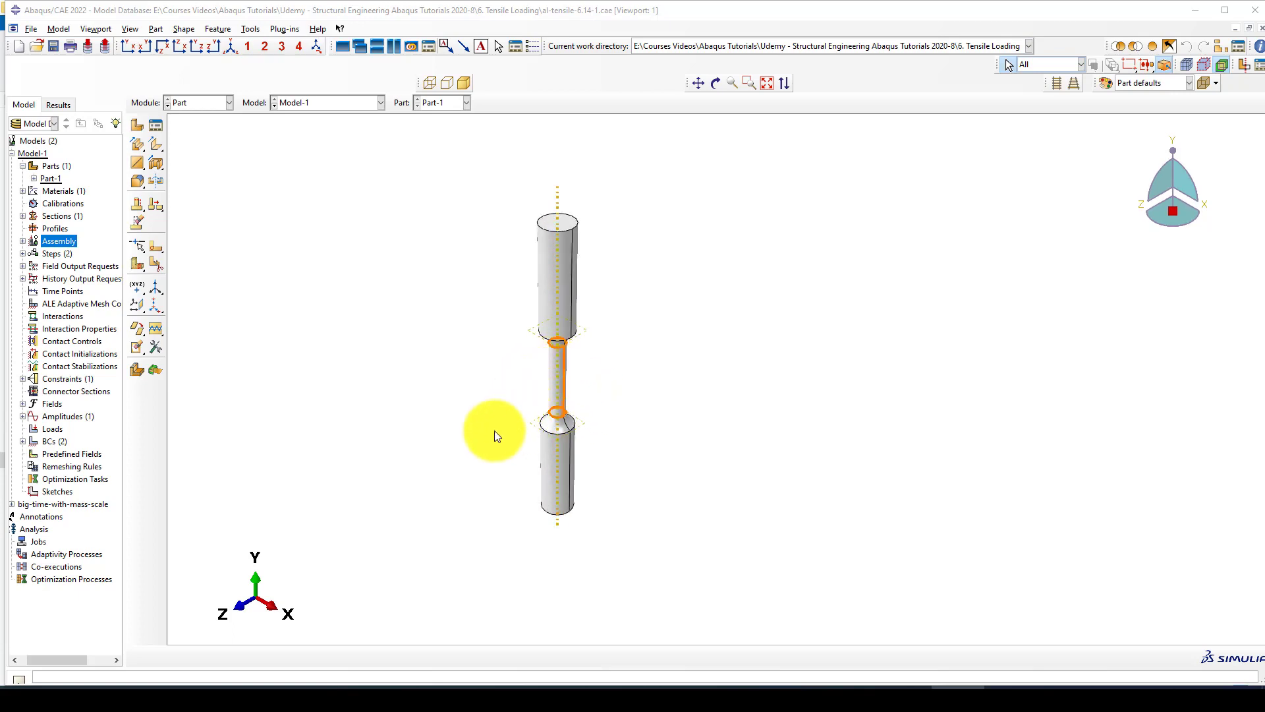
scroll(545, 360, down, 2)
scroll(470, 405, up, 1)
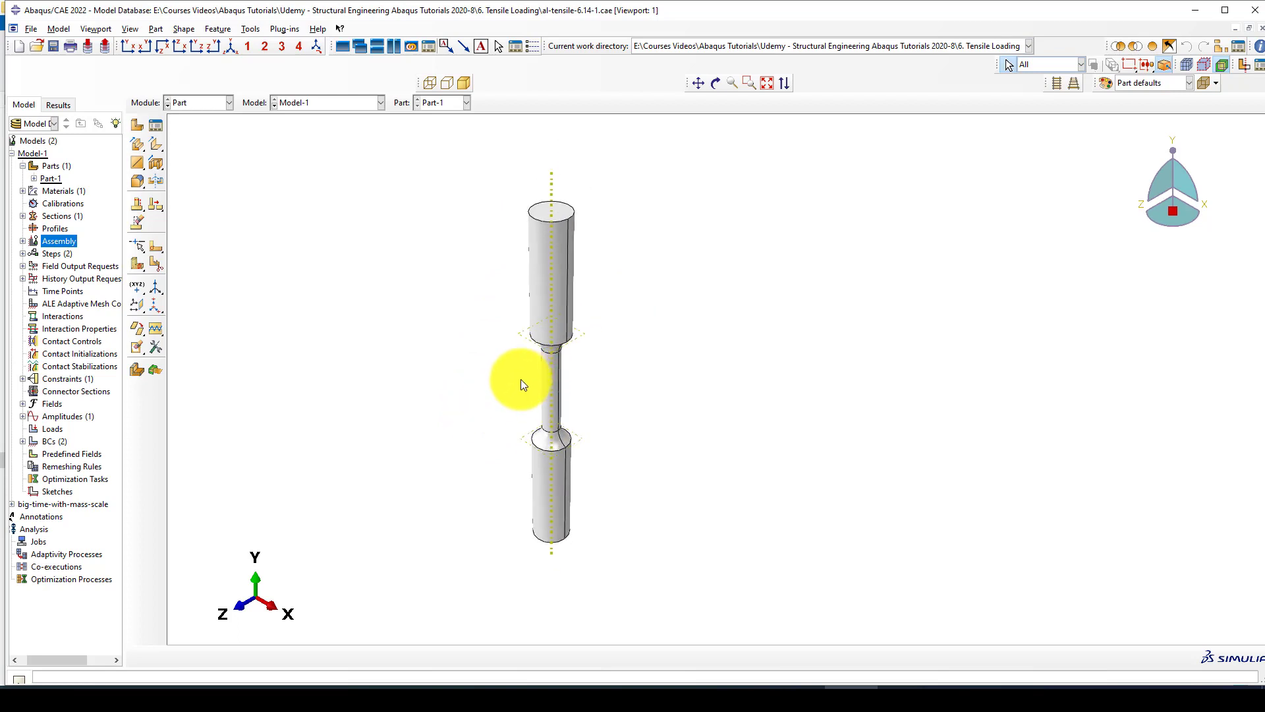
ctrl+alt+drag(559, 371, 599, 249)
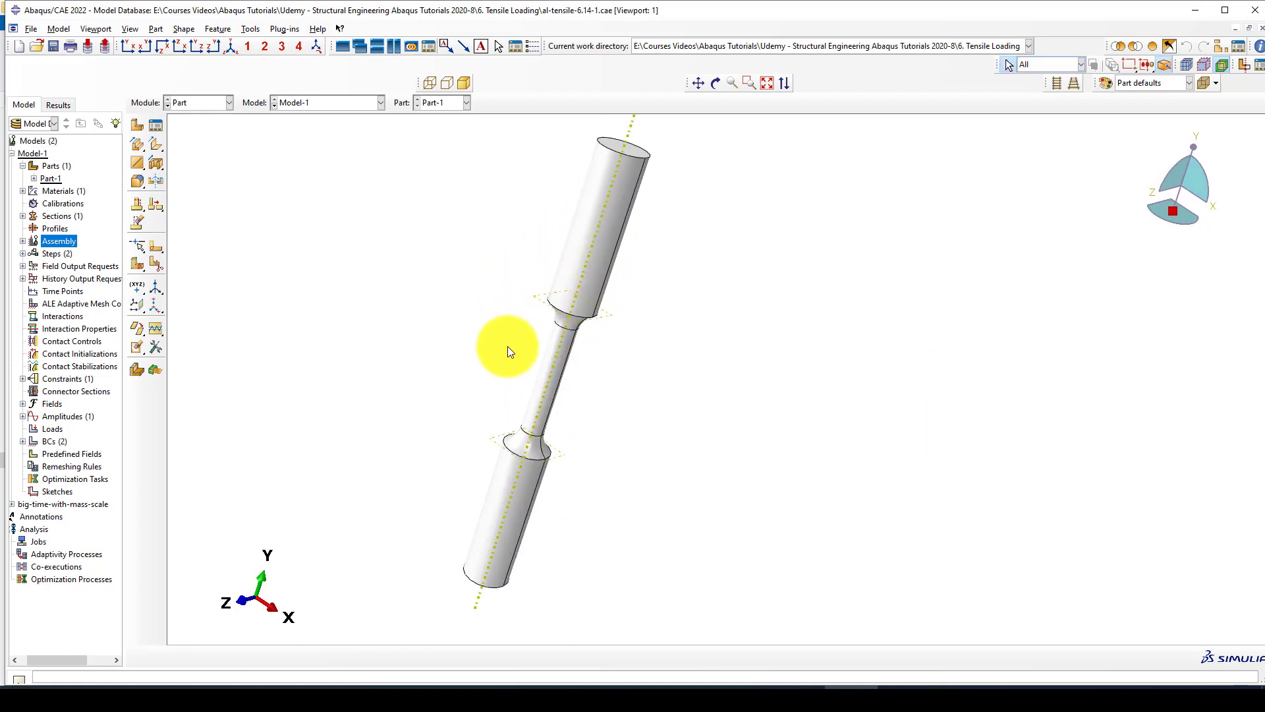
scroll(555, 373, down, 1)
scroll(543, 398, up, 2)
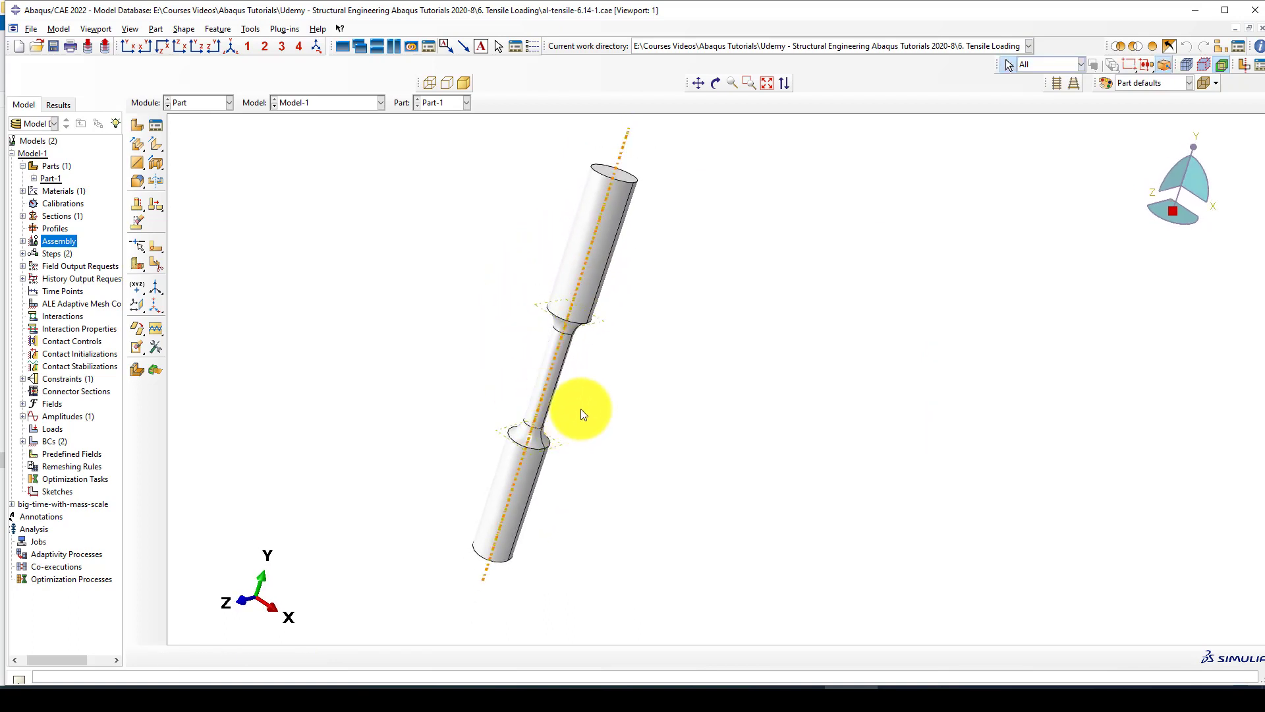
scroll(559, 384, down, 1)
scroll(529, 366, up, 2)
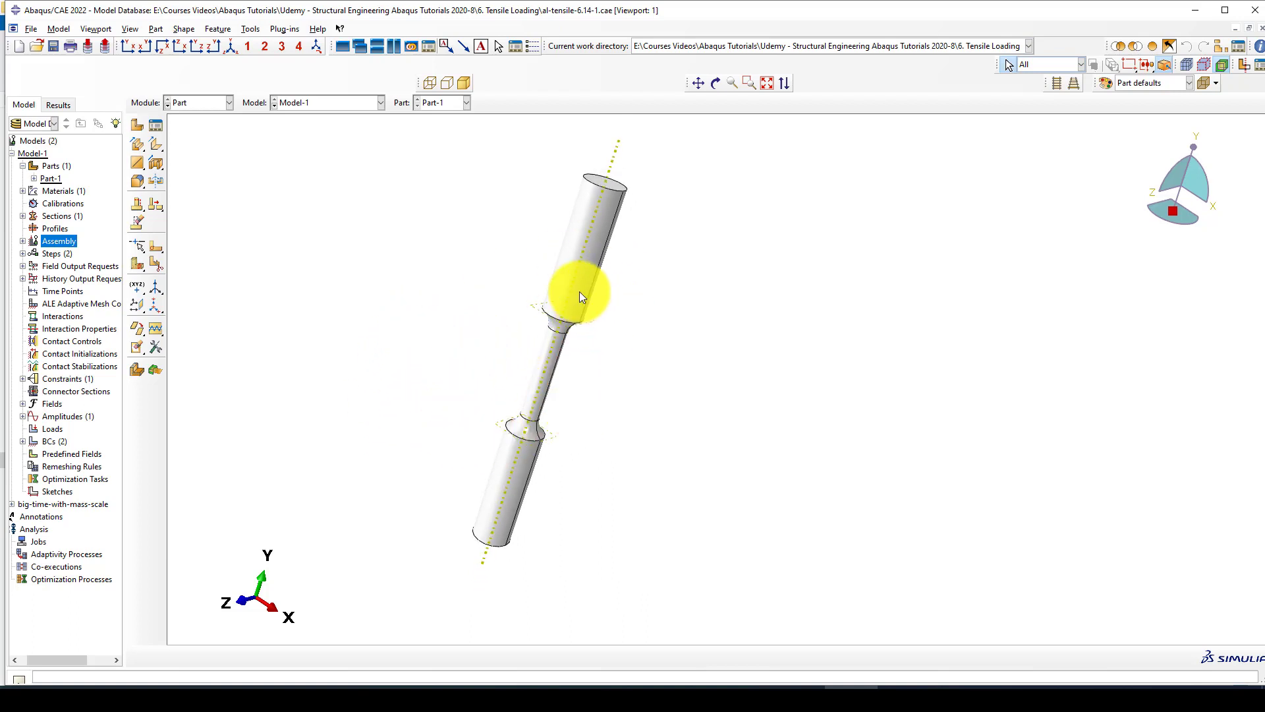
scroll(536, 354, down, 1)
scroll(538, 374, up, 2)
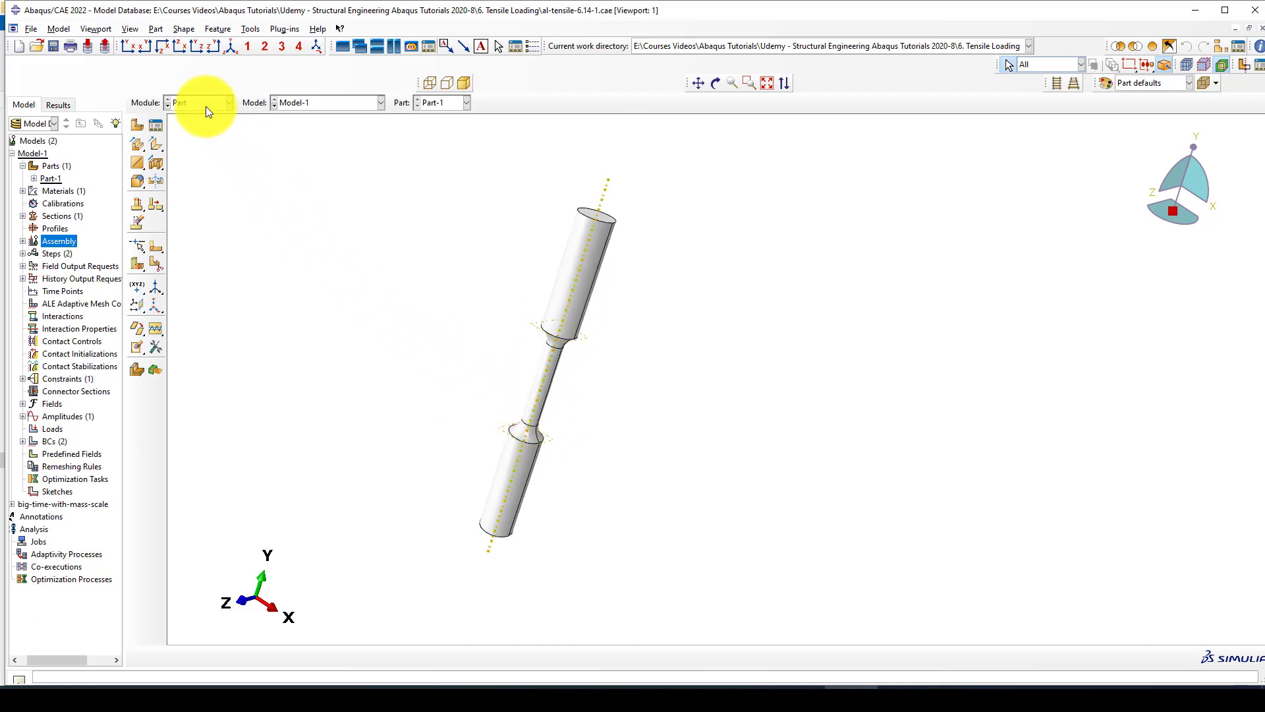
scroll(549, 409, down, 2)
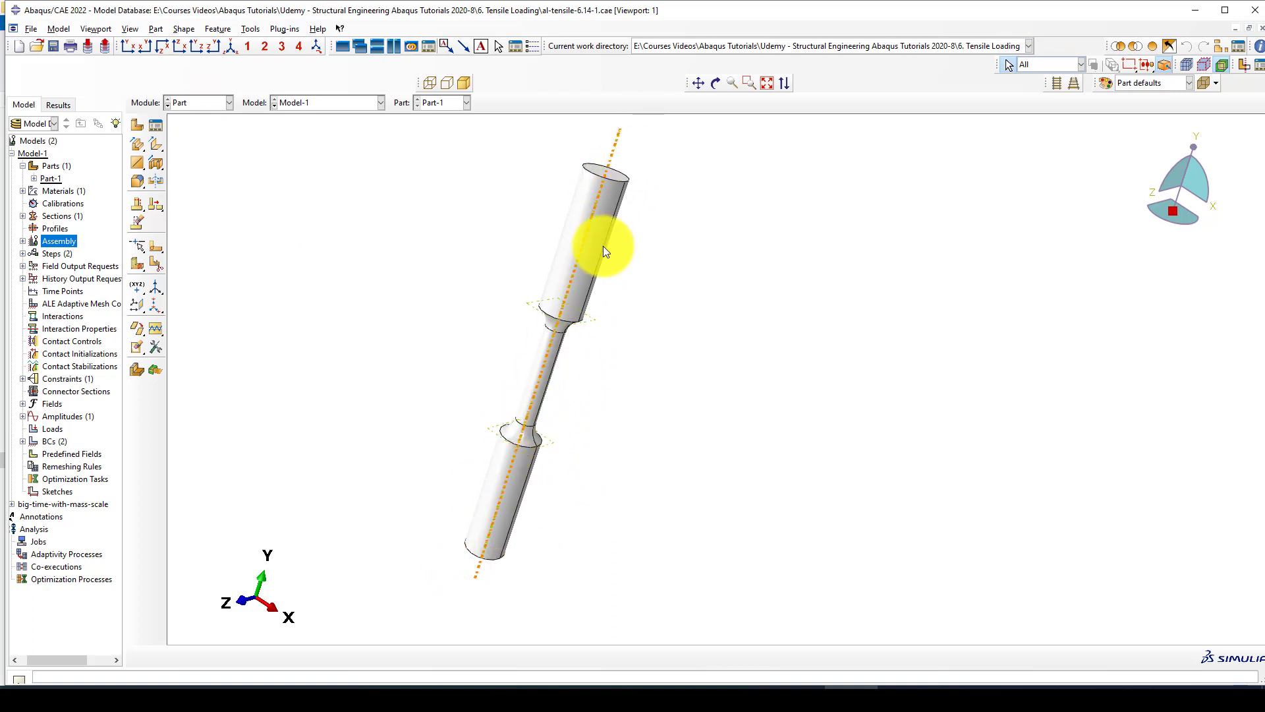
scroll(546, 440, down, 1)
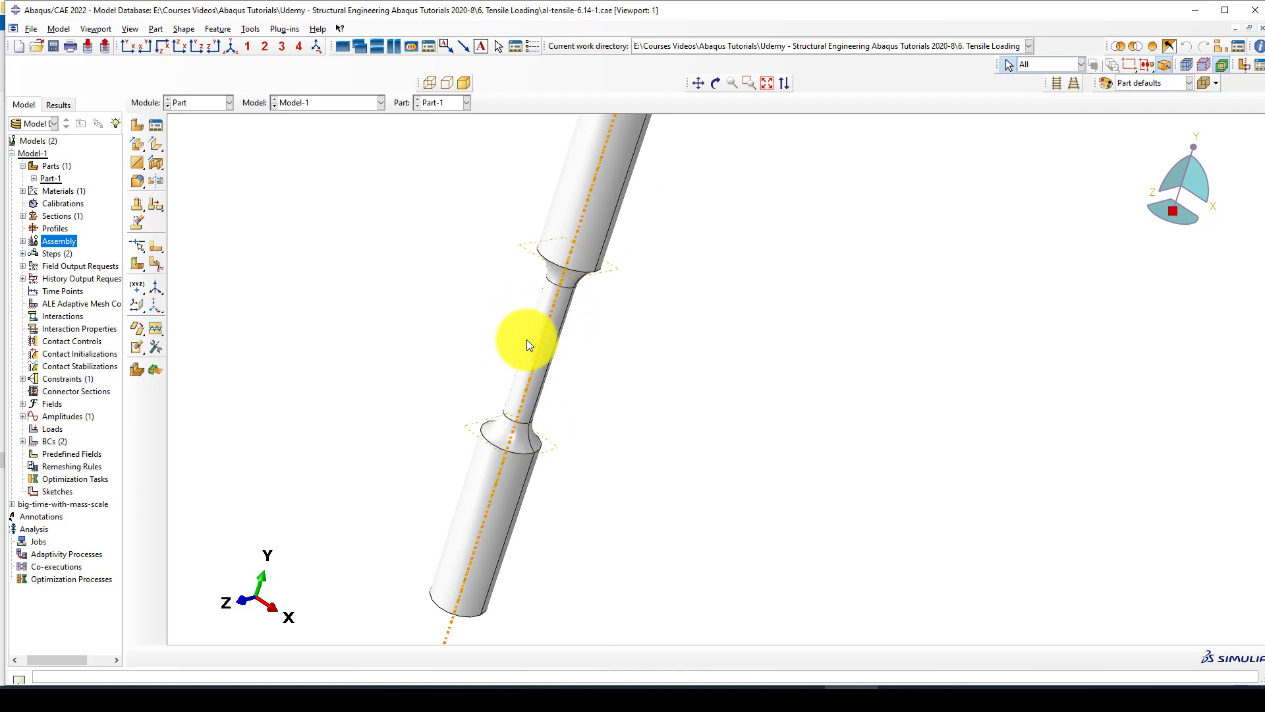
scroll(539, 355, up, 2)
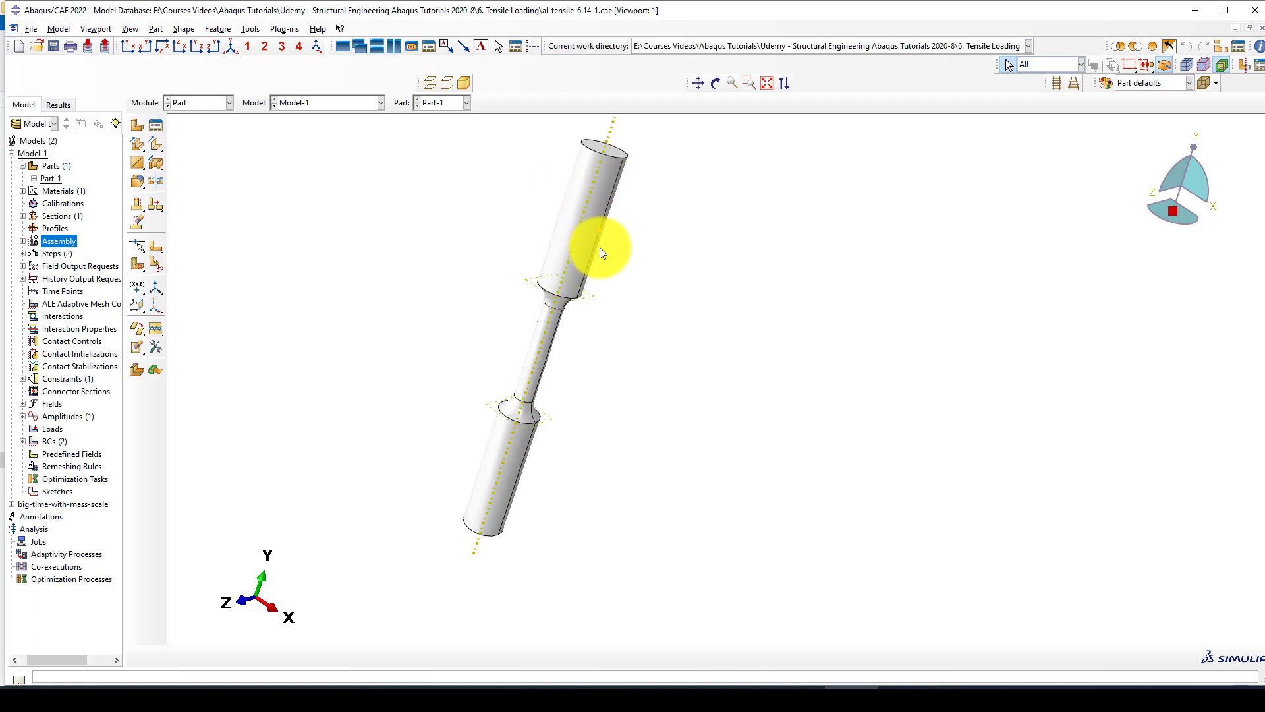
scroll(560, 297, down, 2)
scroll(497, 401, up, 1)
scroll(548, 265, down, 1)
scroll(543, 315, up, 1)
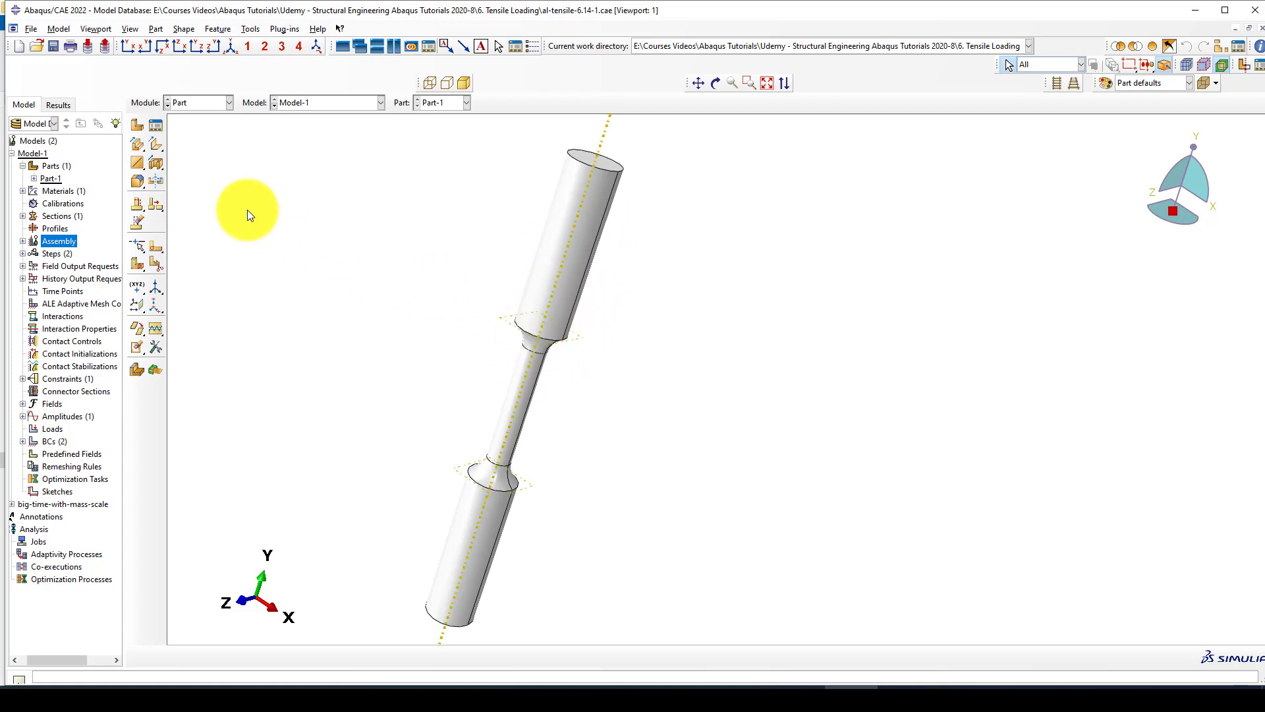
- Start a new revolved-solid part, then abandon it
click(140, 122)
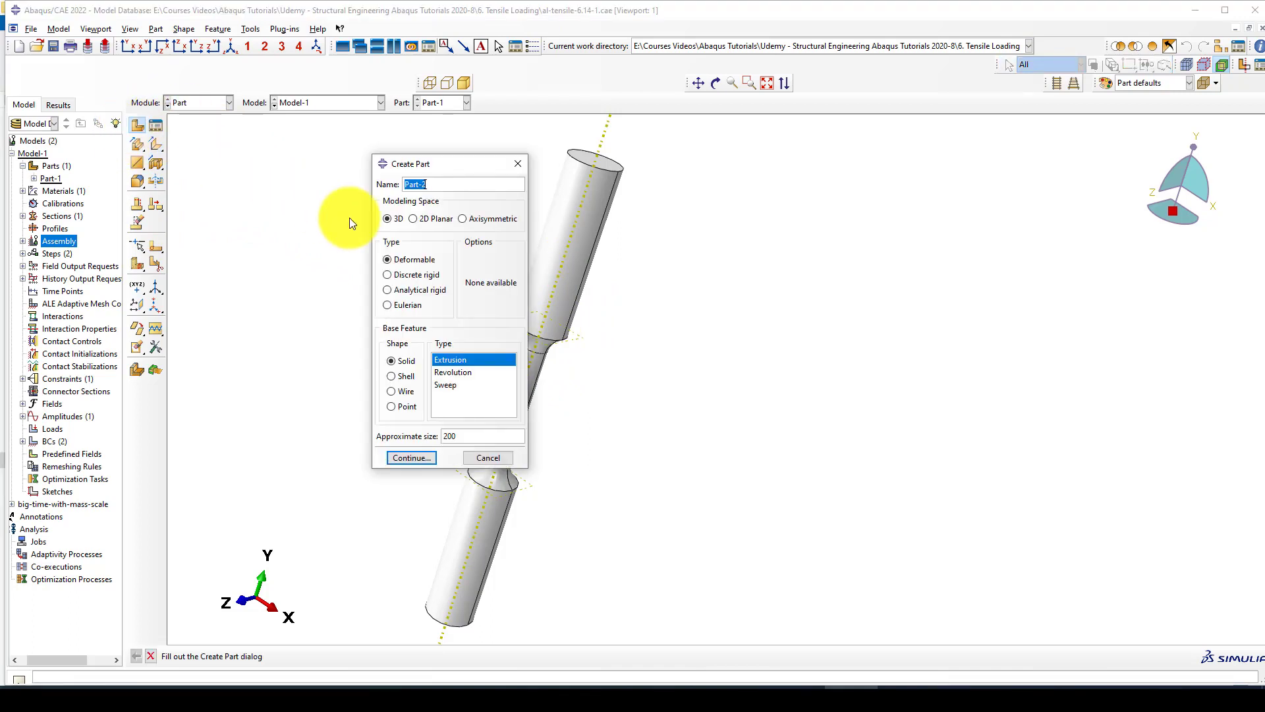
click(456, 373)
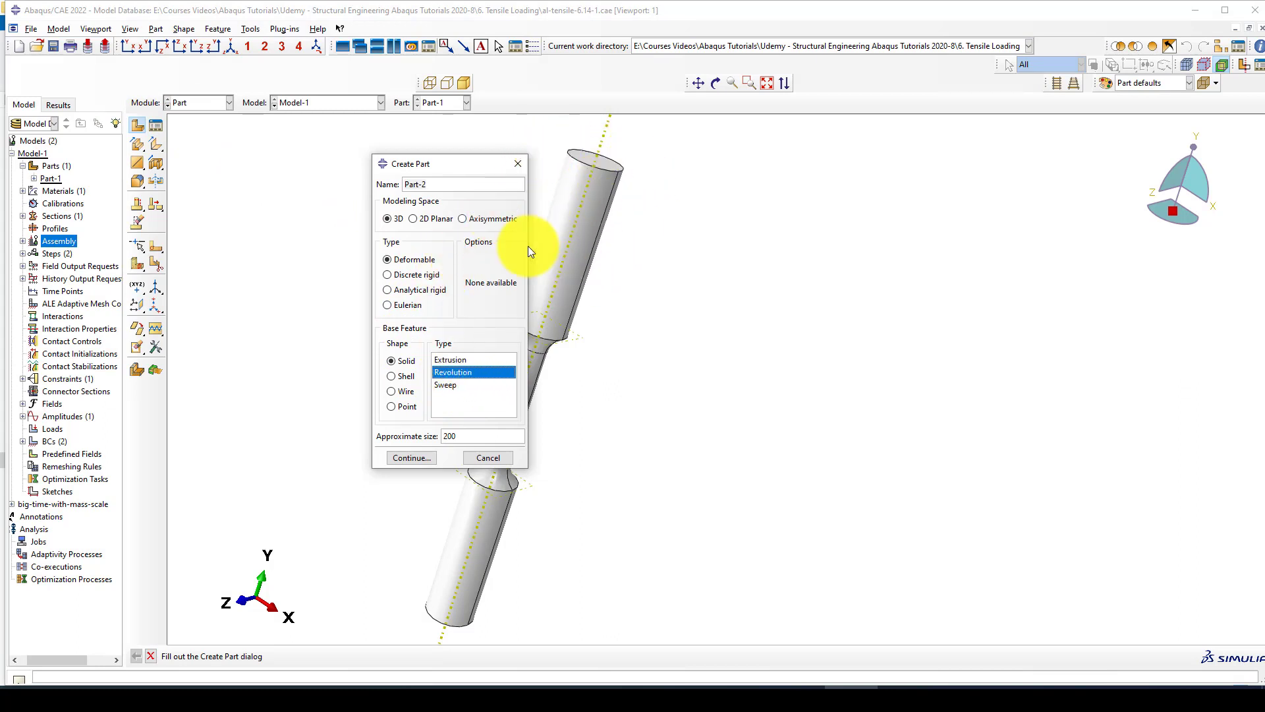
click(520, 164)
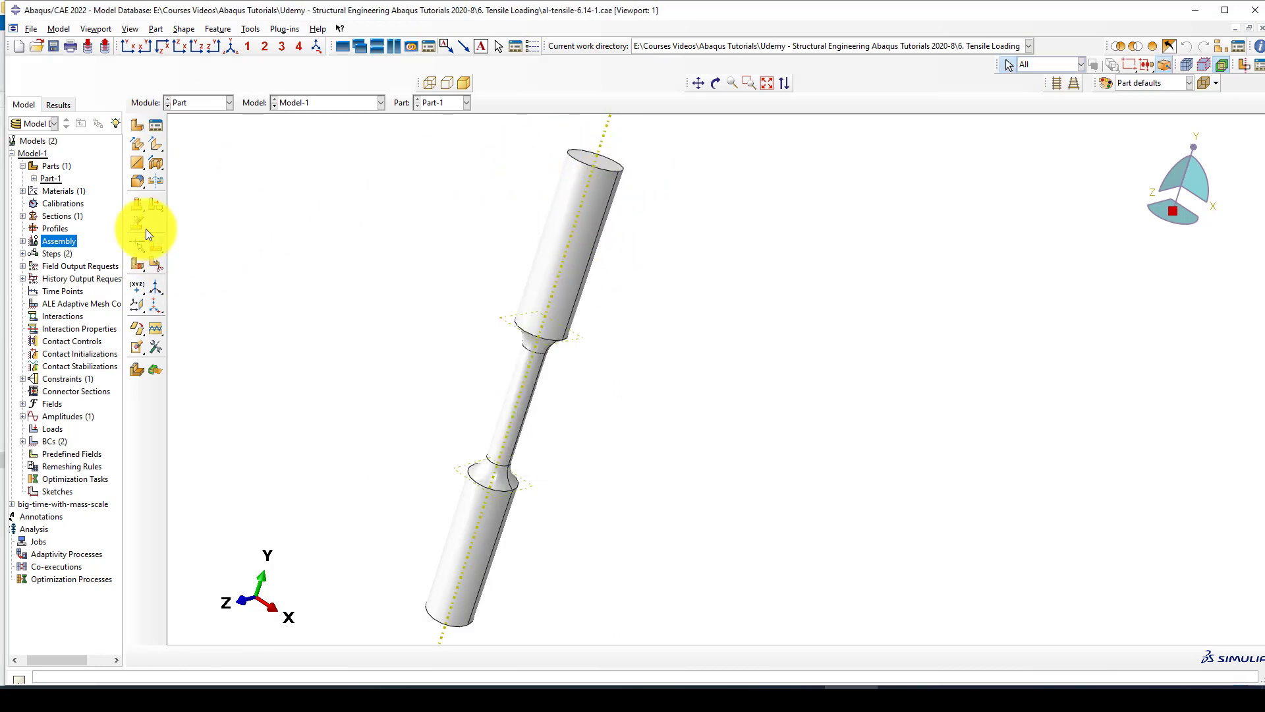
- Edit the specimen's revolve feature, review its section sketch, and regenerate the part
click(136, 206)
click(536, 409)
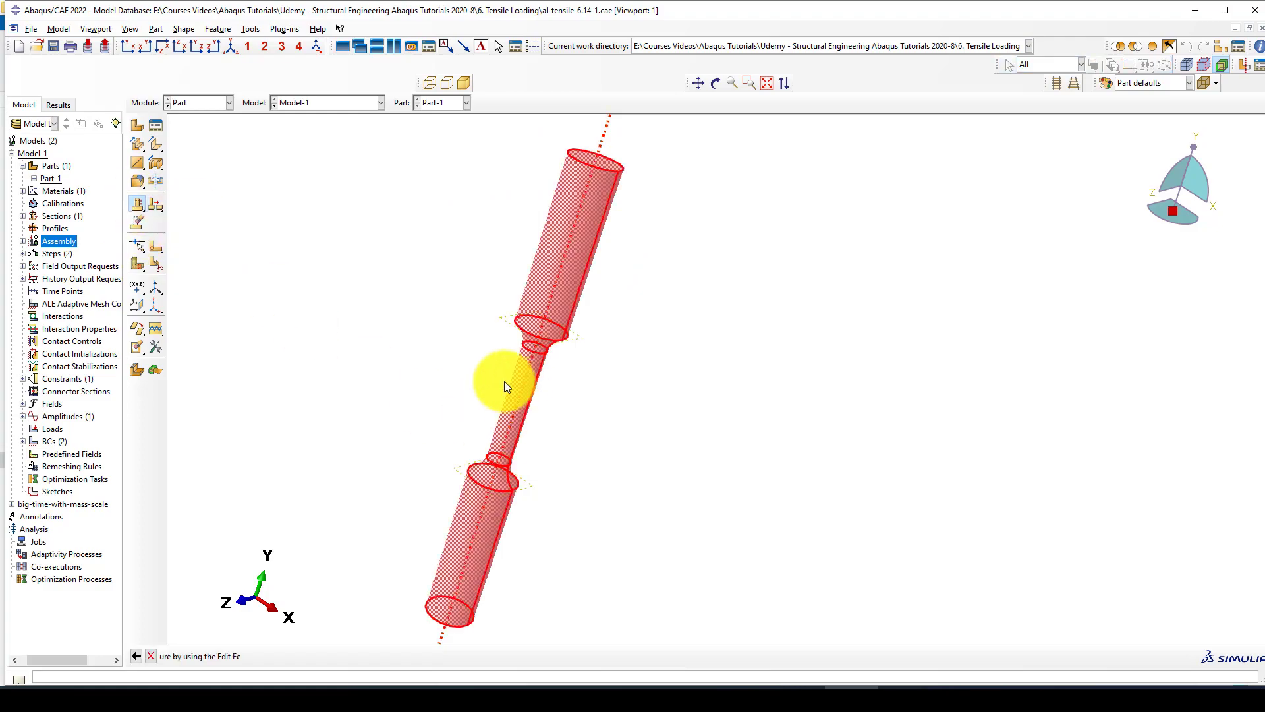
click(88, 396)
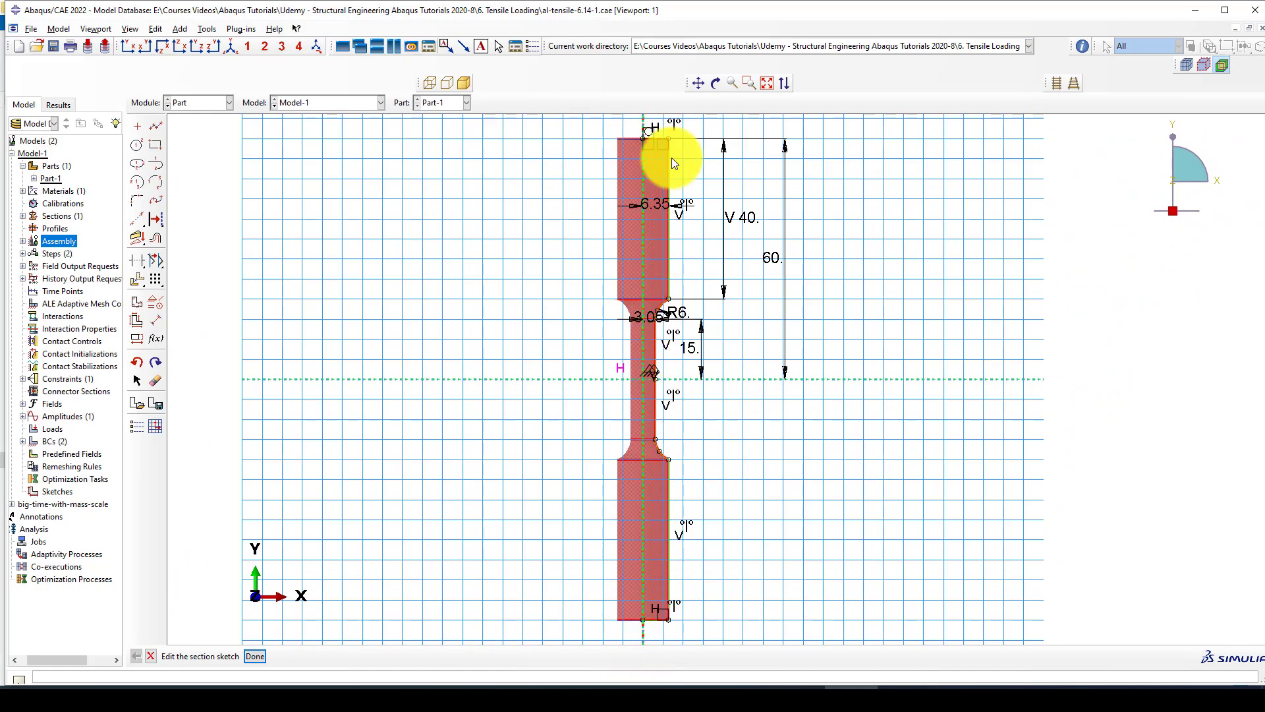
scroll(659, 152, up, 3)
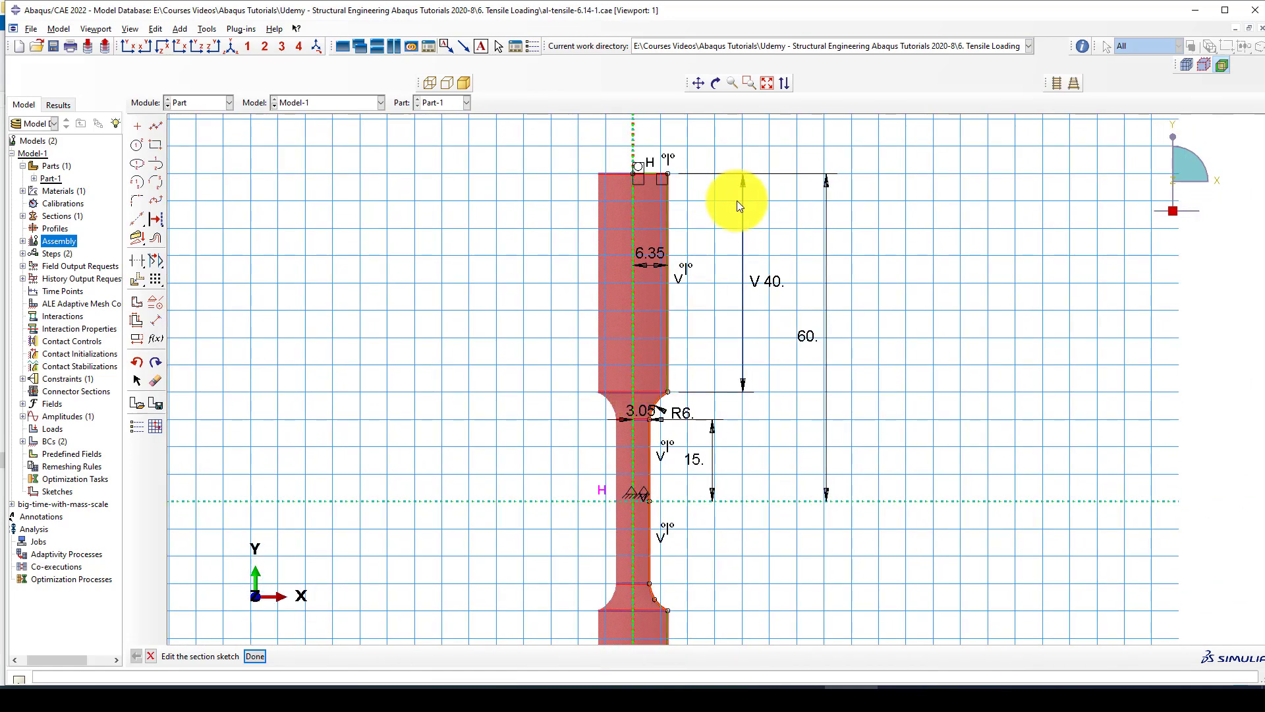
scroll(698, 199, up, 2)
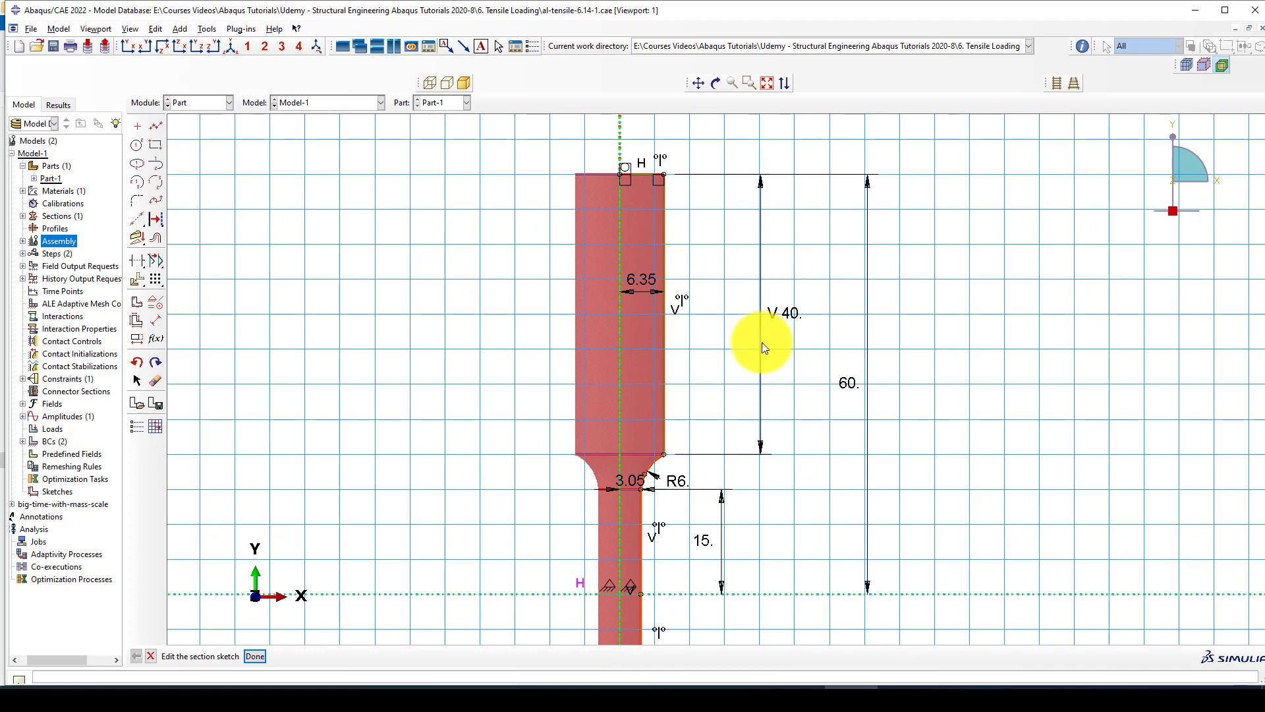
scroll(676, 492, up, 4)
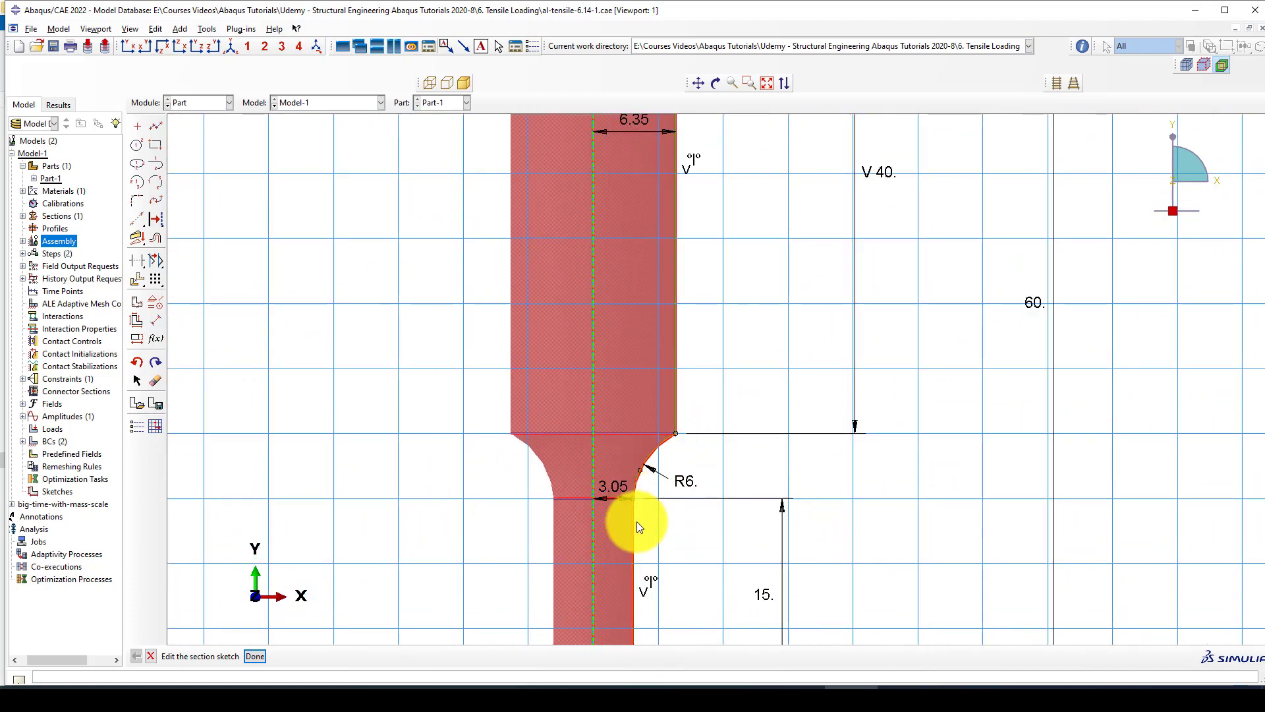
scroll(635, 509, down, 1)
scroll(612, 475, up, 1)
scroll(587, 422, down, 2)
scroll(587, 475, down, 1)
scroll(590, 538, down, 1)
scroll(586, 500, up, 1)
scroll(609, 457, up, 2)
scroll(581, 439, down, 2)
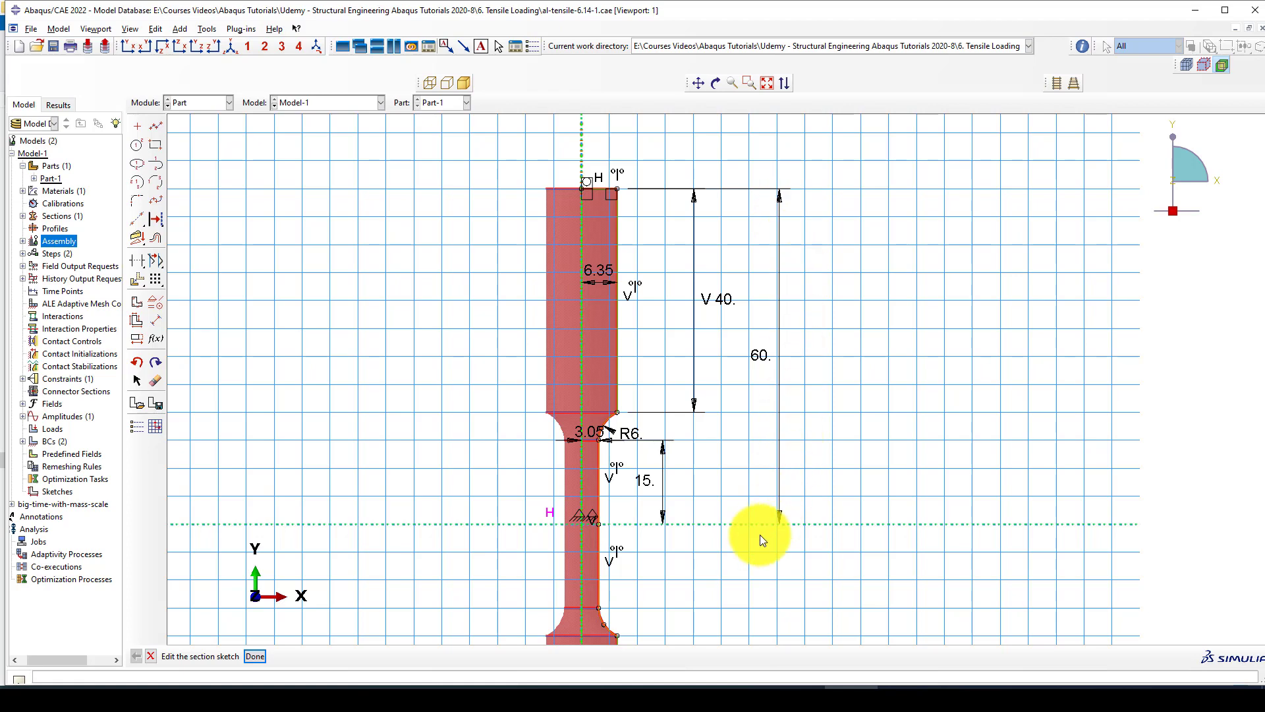
scroll(686, 227, down, 2)
scroll(662, 237, down, 1)
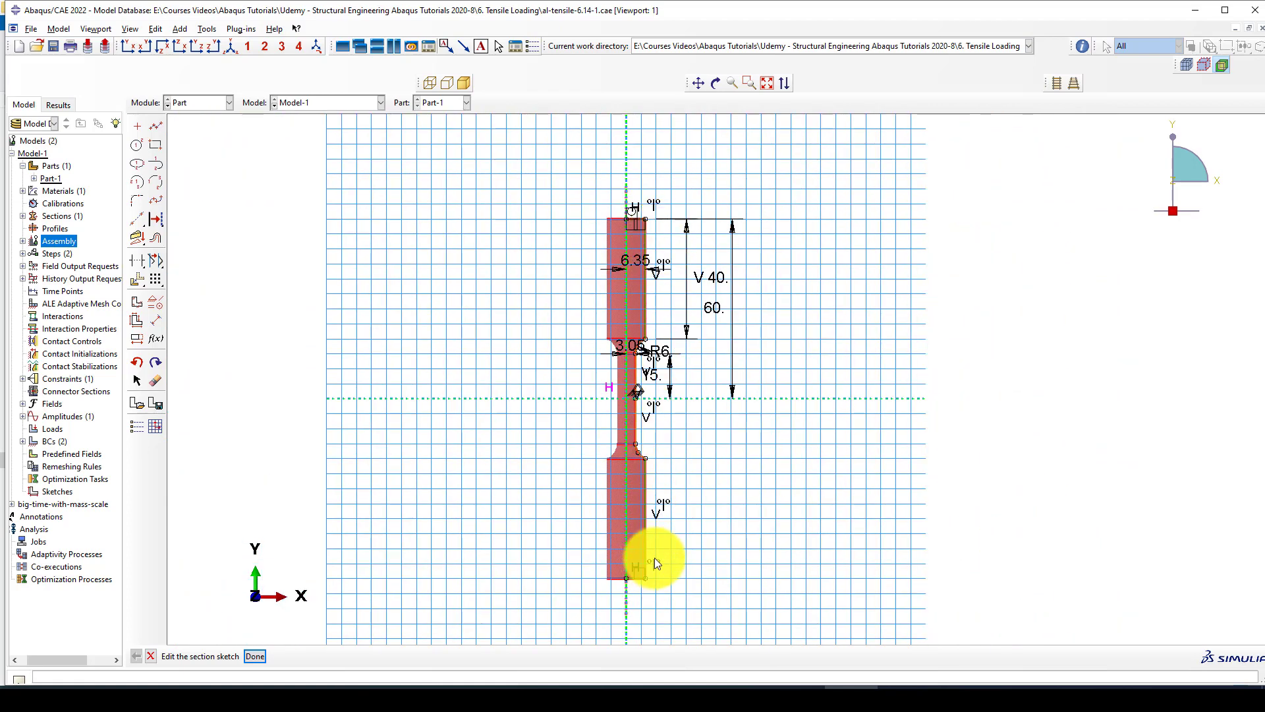
middle_click(481, 353)
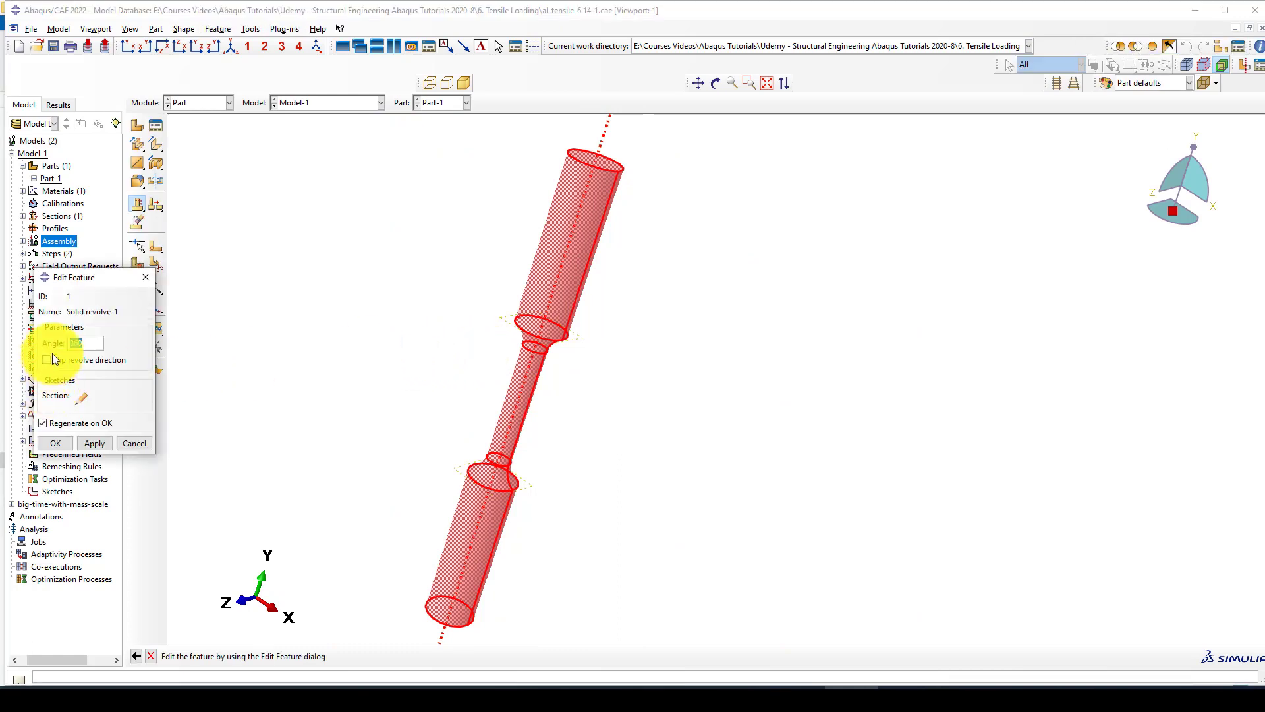
click(61, 443)
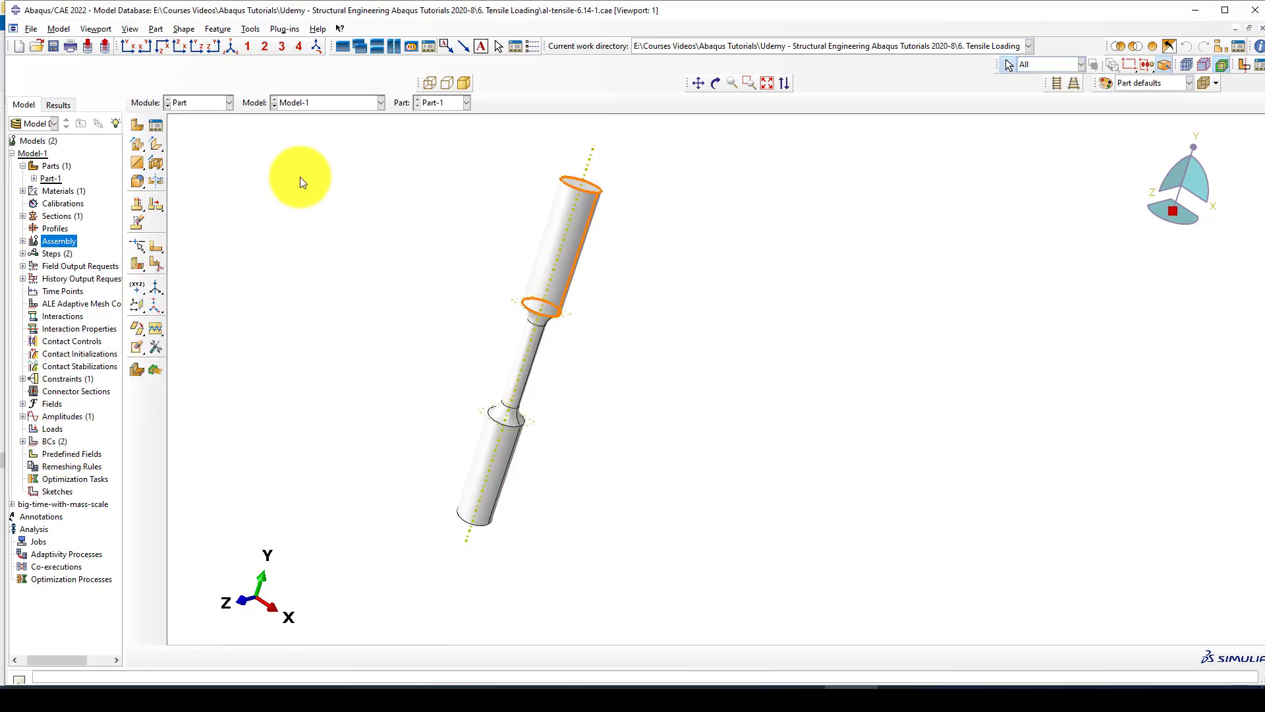
- Switch to the Property module and open material AL from the Material Manager
click(196, 104)
click(201, 127)
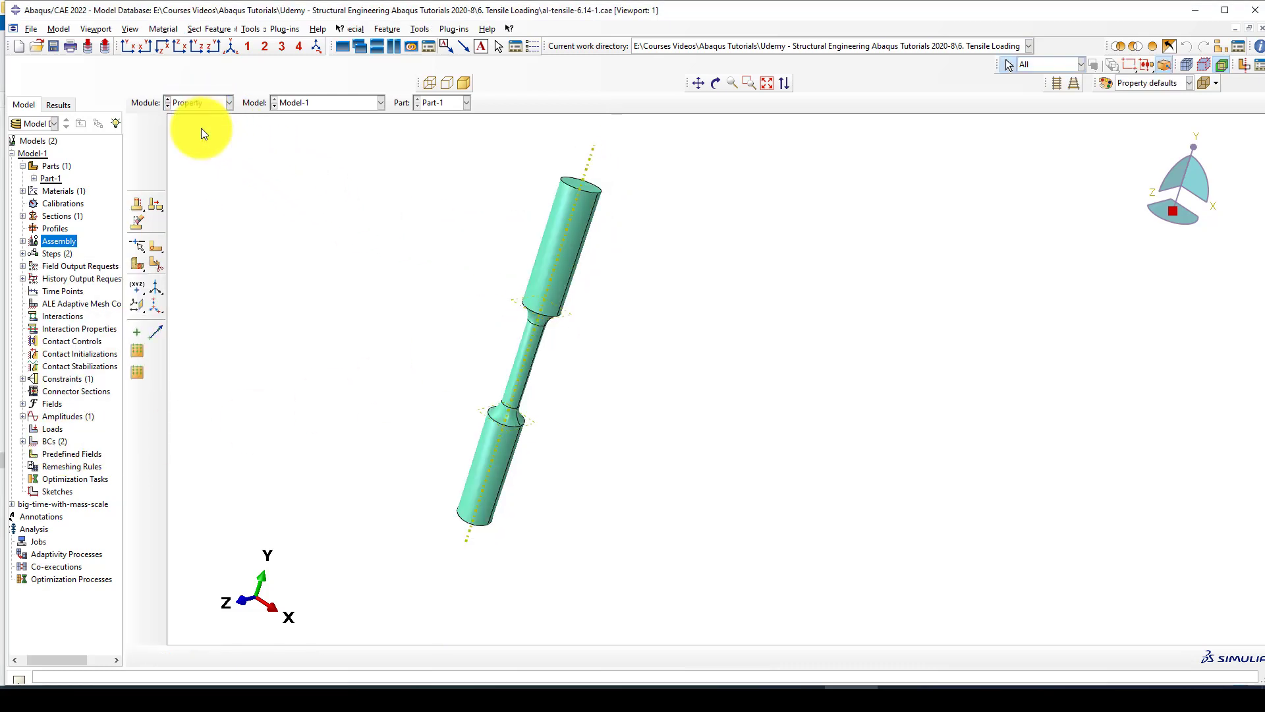
click(159, 128)
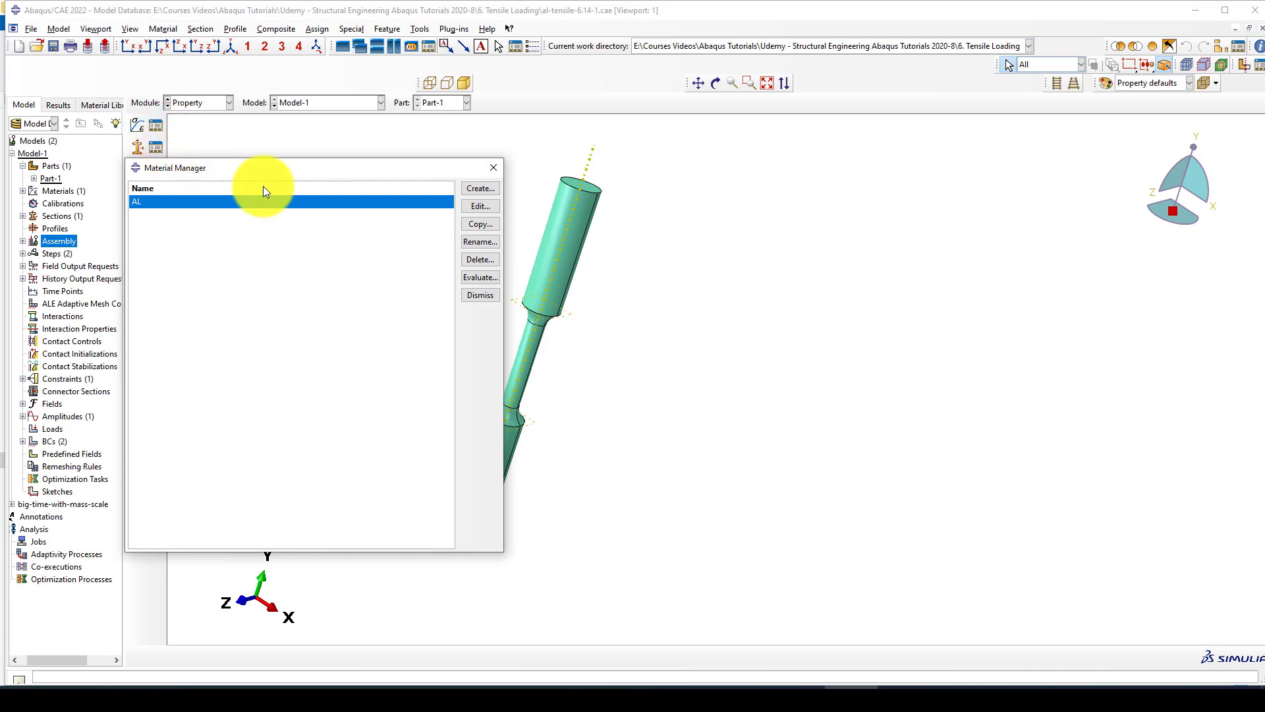
scroll(911, 220, down, 2)
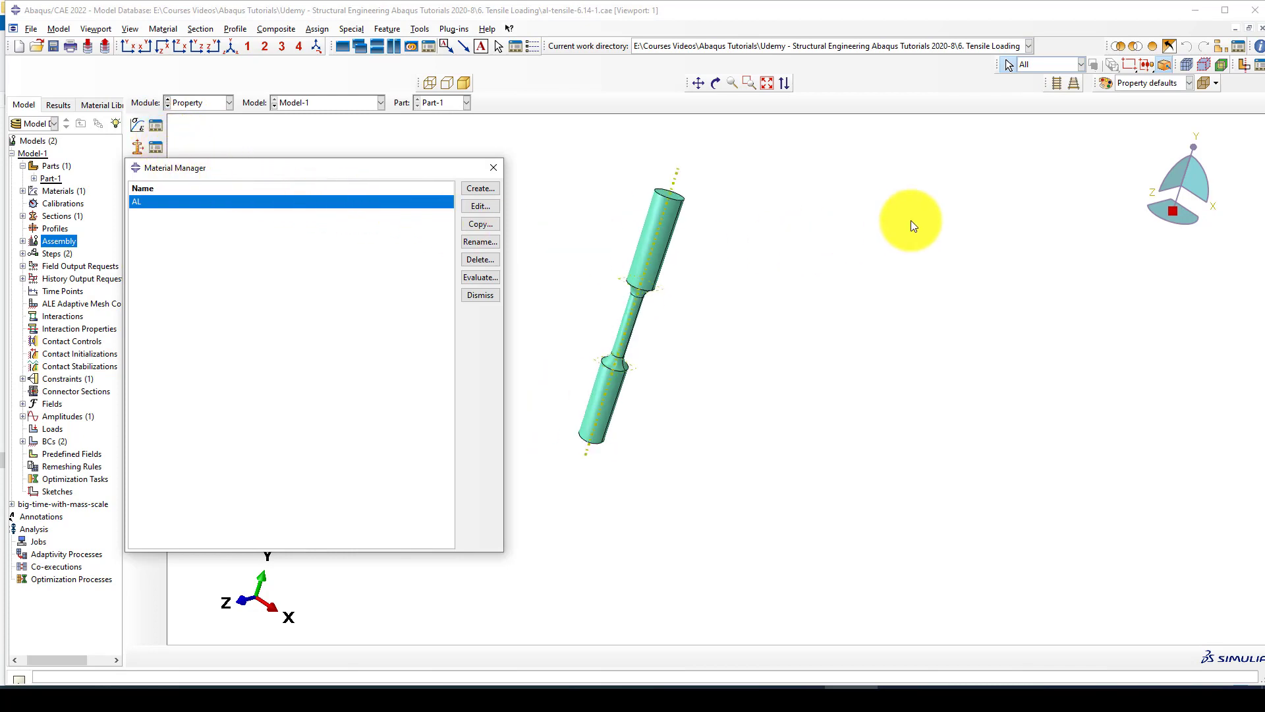
click(478, 208)
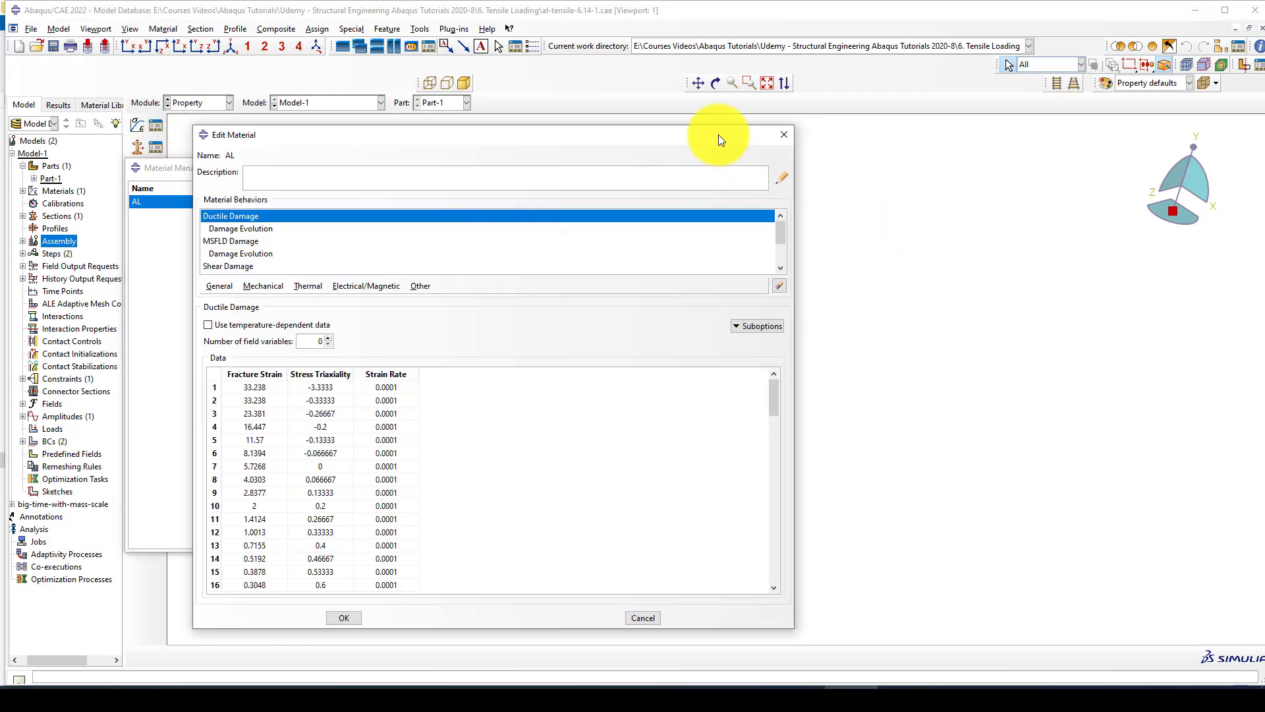
- Show AL's Density behaviour, a mass density of 2.7E-09
drag(714, 134, 687, 135)
scroll(849, 265, down, 1)
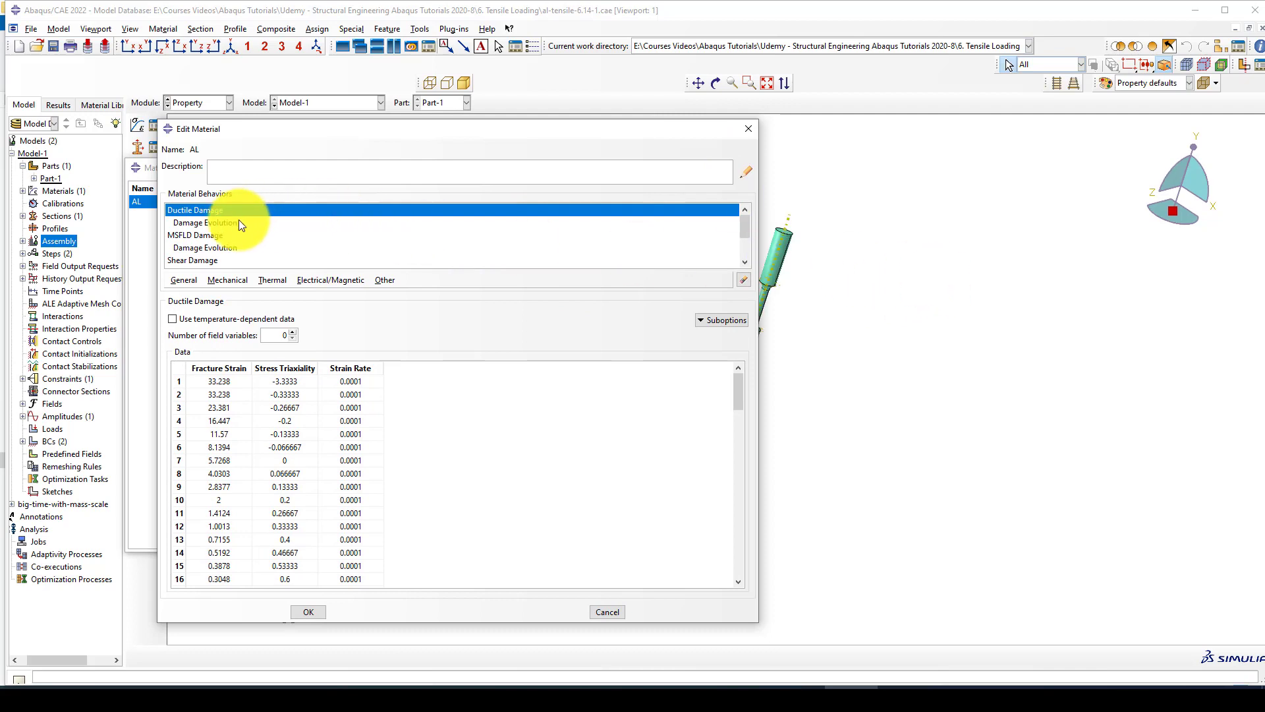
scroll(232, 234, down, 2)
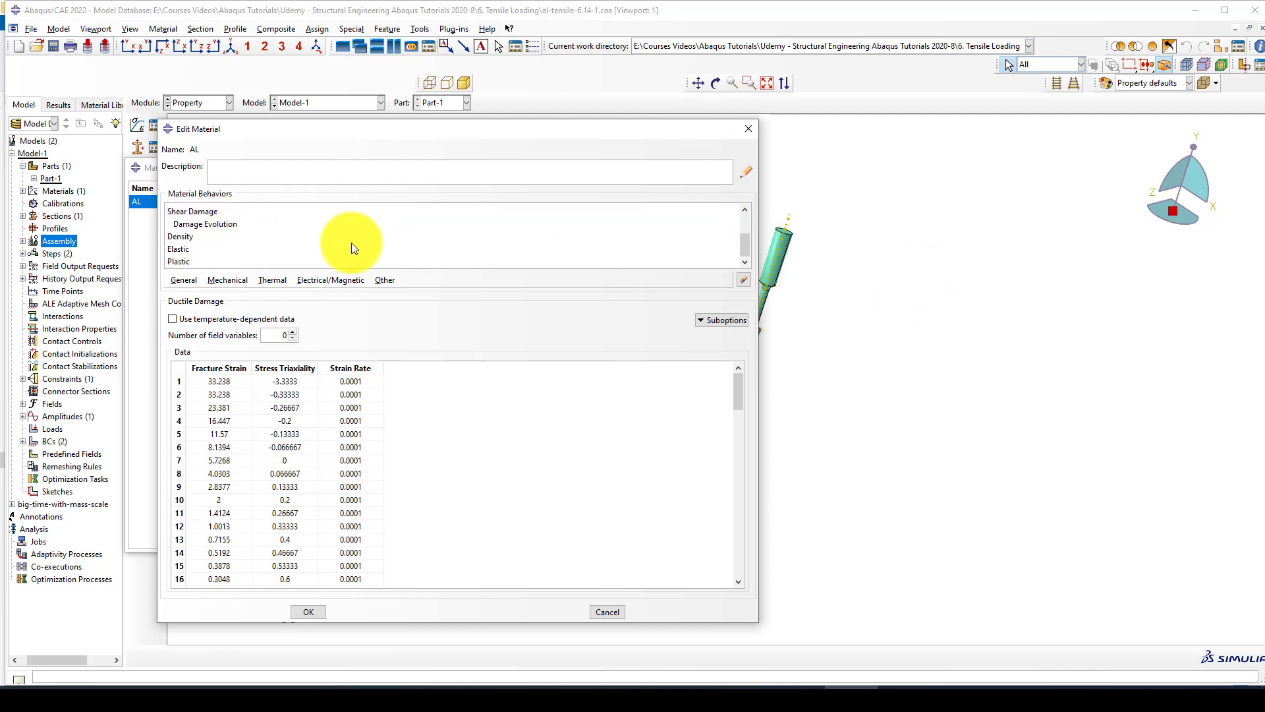
scroll(967, 239, down, 1)
scroll(814, 255, up, 3)
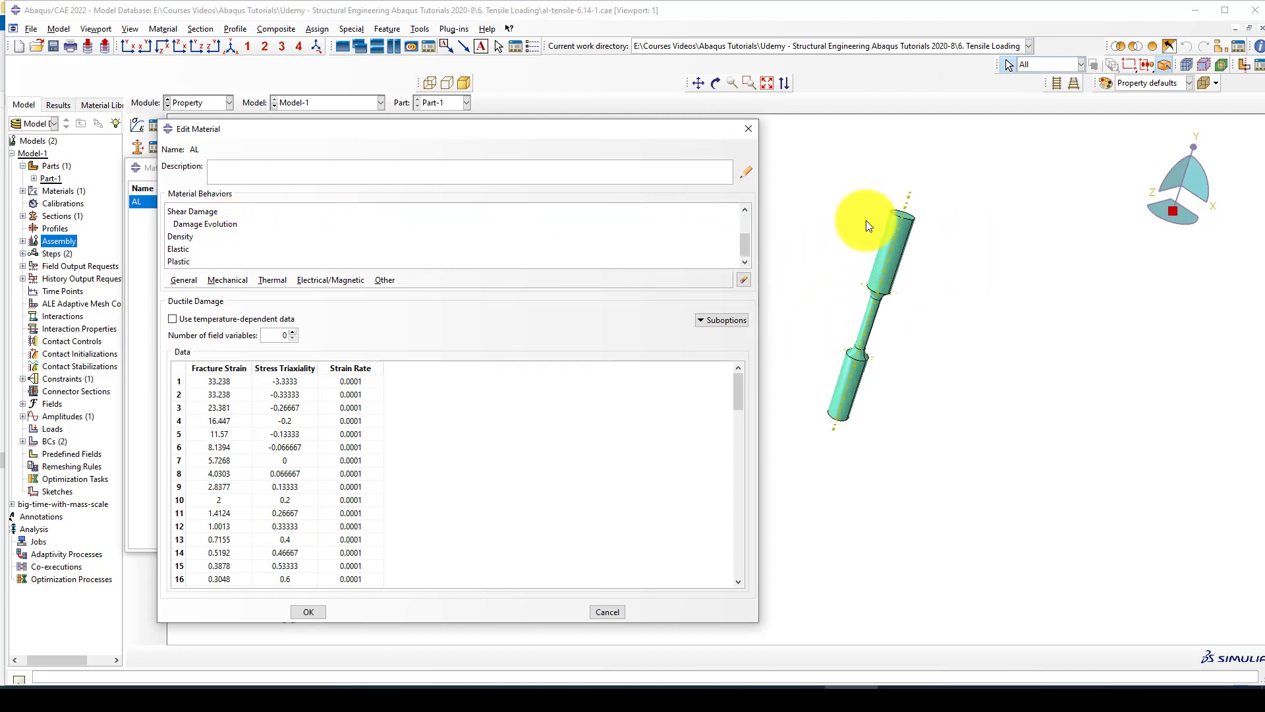
scroll(902, 276, up, 1)
scroll(841, 325, up, 1)
scroll(863, 369, down, 1)
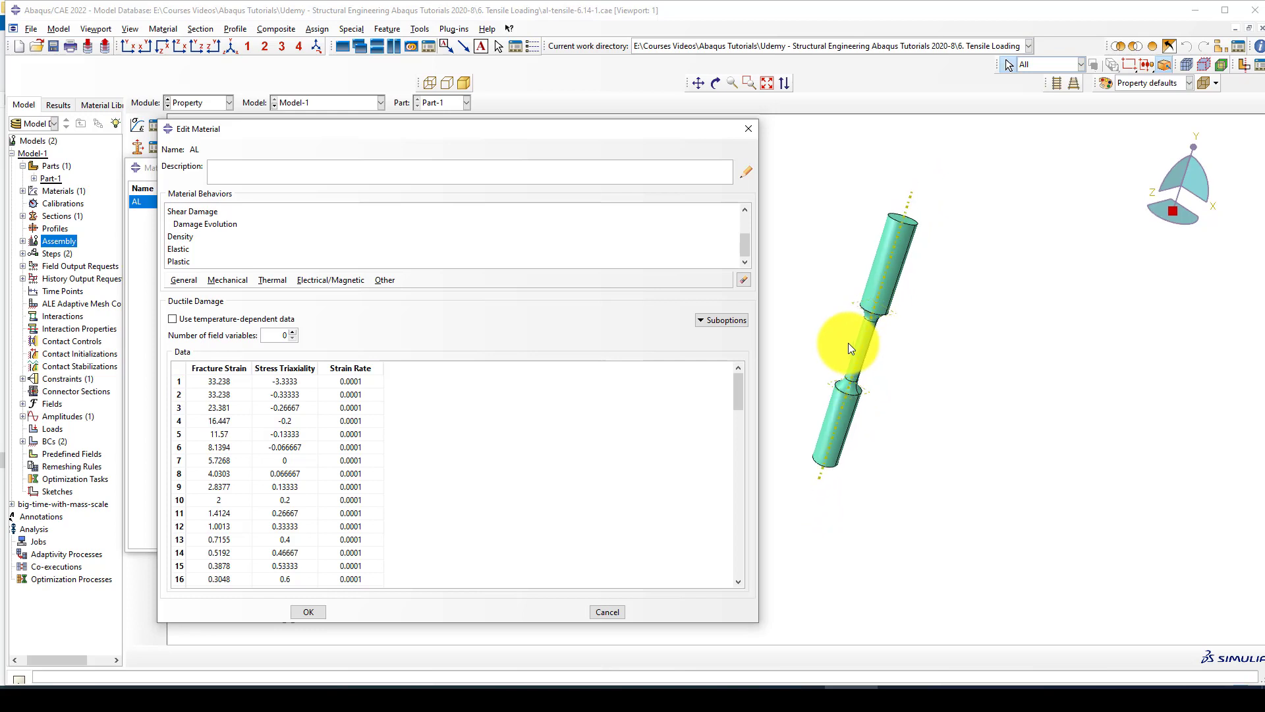
click(180, 238)
scroll(814, 308, down, 2)
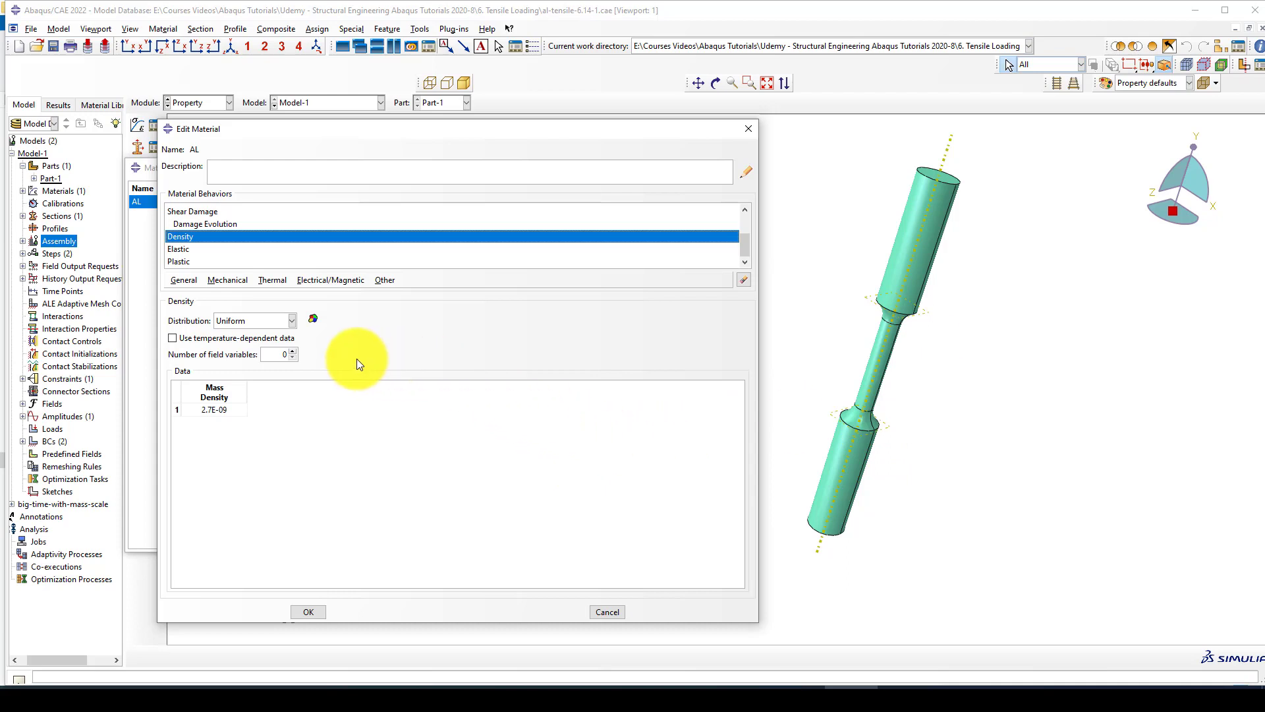
- Look through AL's Elastic and then Plastic behaviours to view the plastic hardening table
click(184, 248)
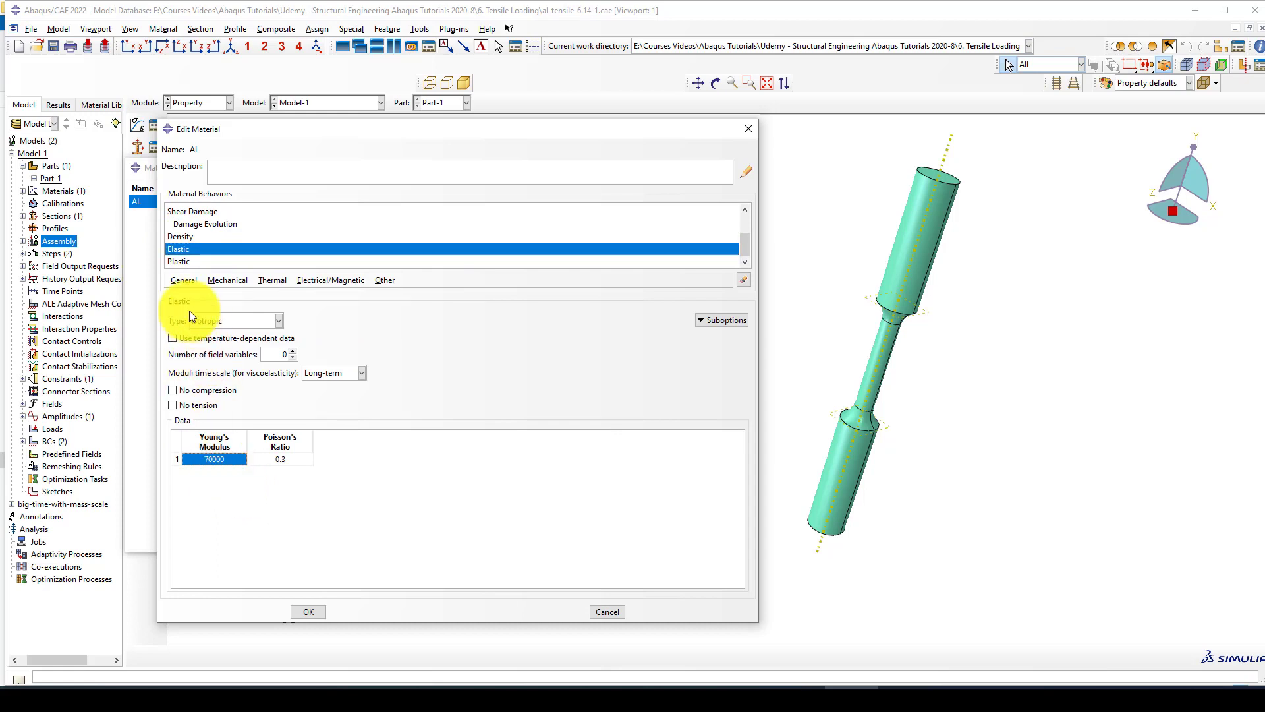
click(179, 261)
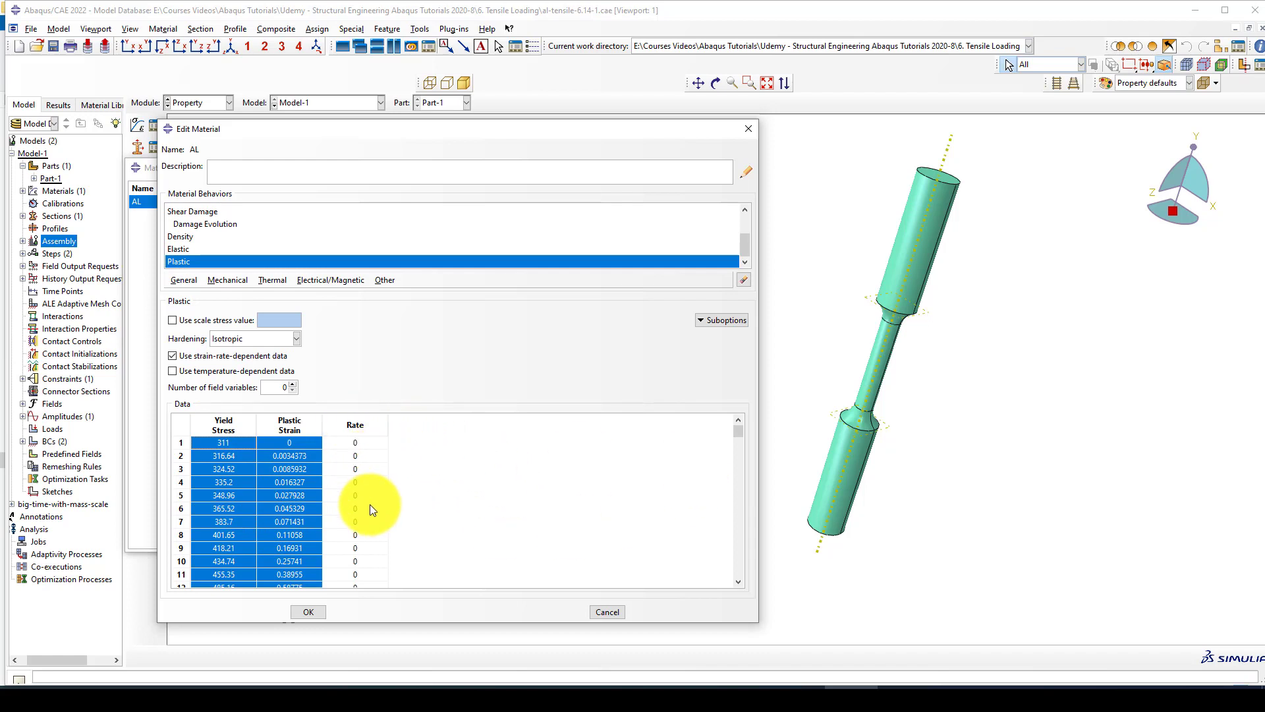
scroll(372, 504, down, 20)
scroll(396, 480, up, 18)
scroll(381, 471, up, 2)
scroll(381, 472, down, 20)
scroll(380, 472, up, 18)
scroll(381, 472, up, 3)
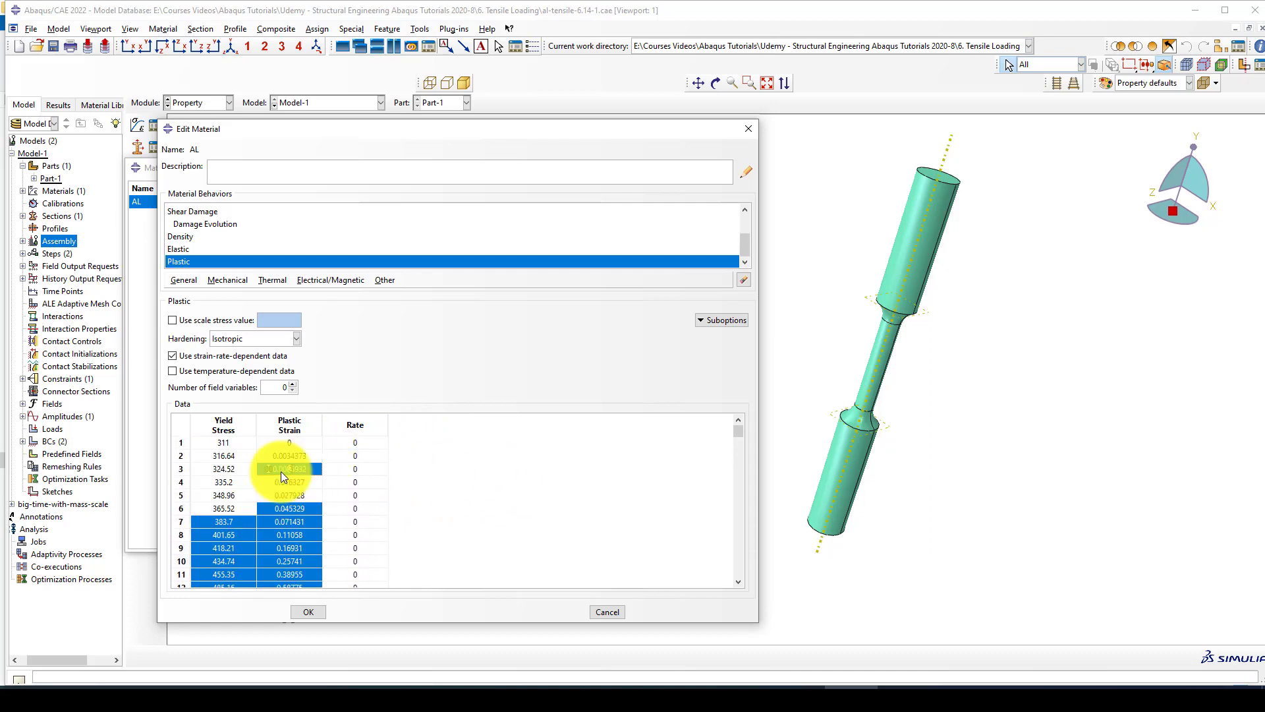
- Create XY data named Stress-Strain from the plastic table's strain and yield stress columns
click(281, 472)
double_click(228, 448)
right_click(227, 446)
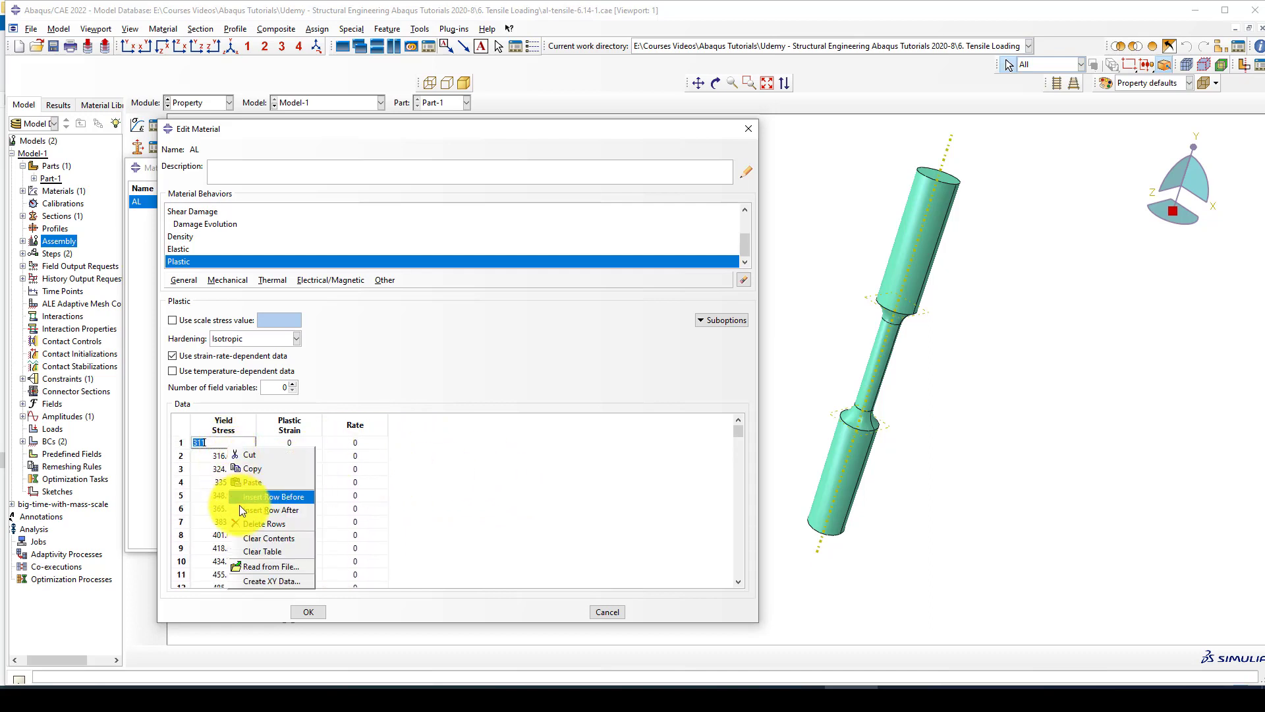
click(260, 583)
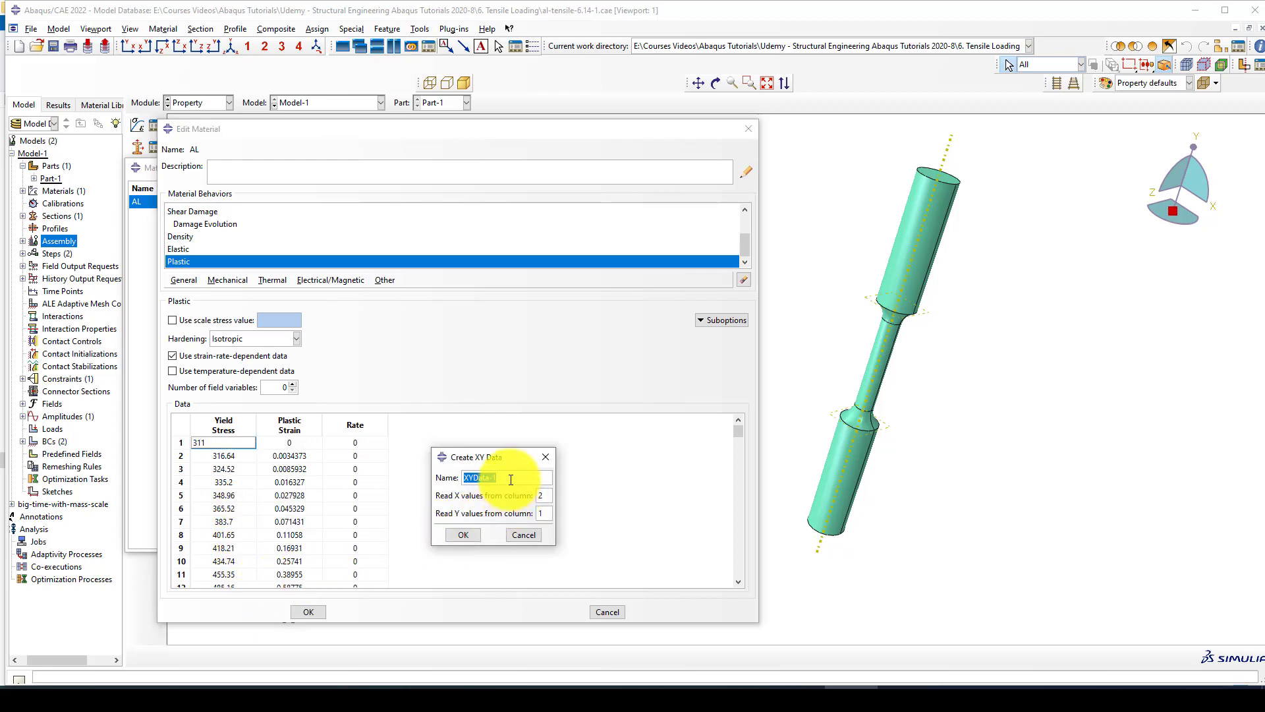
text(Stress)
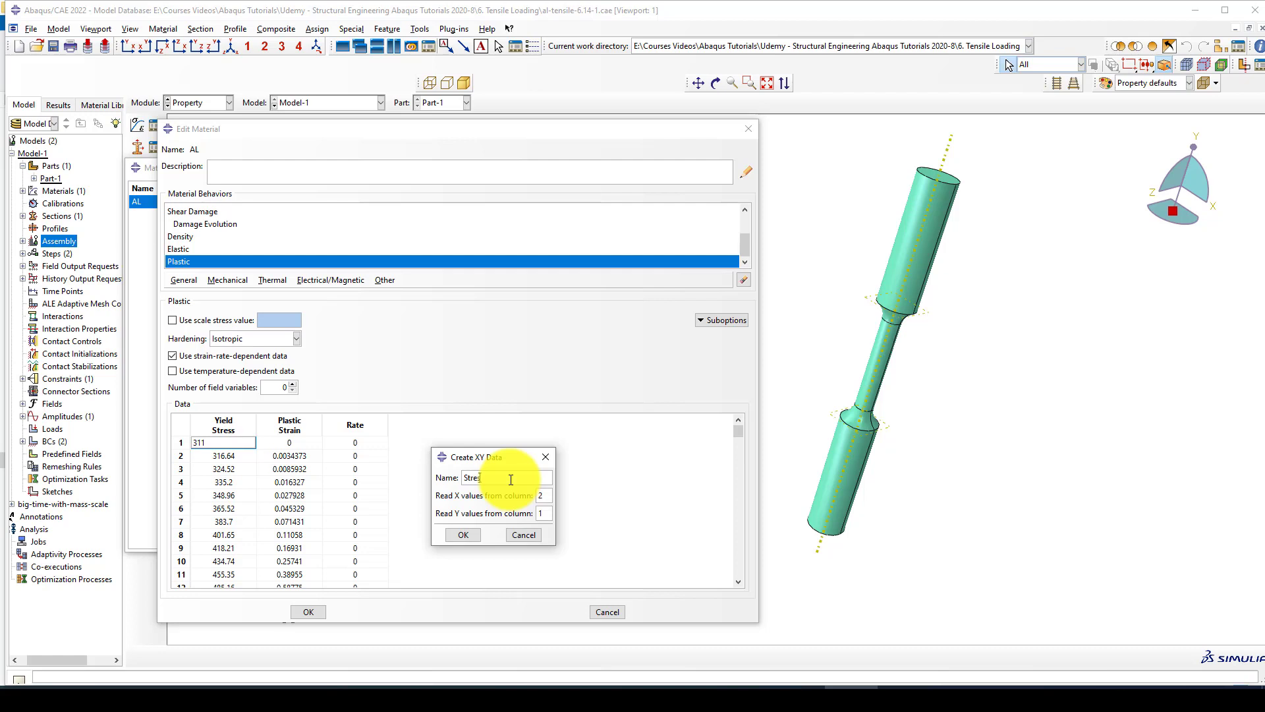
text(-Strain)
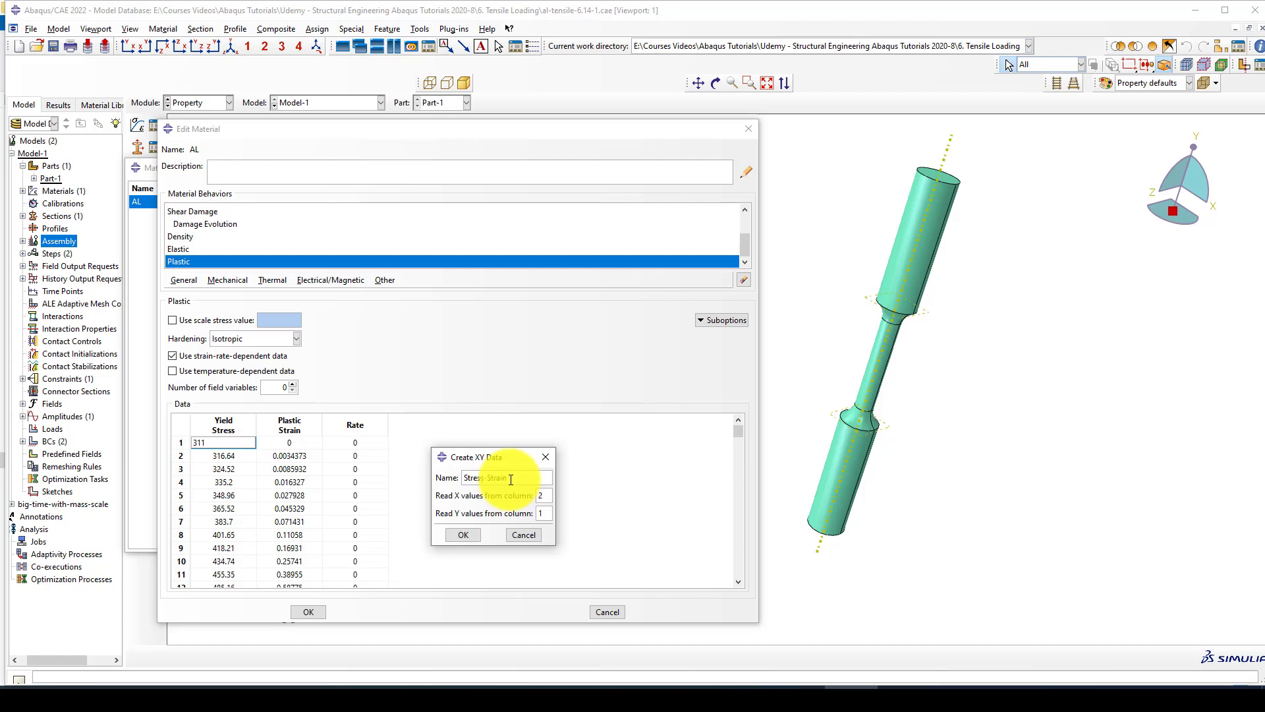
click(477, 535)
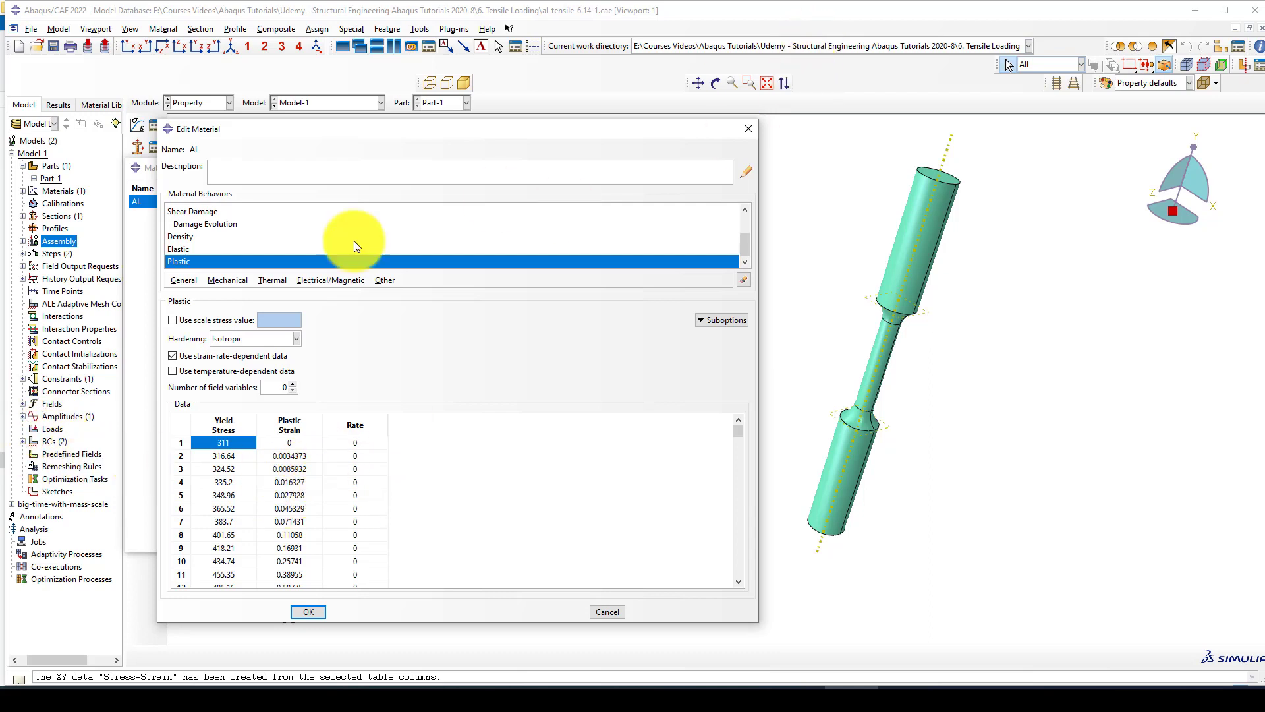
- Show AL's ductile damage table: fracture strain versus stress triaxiality at strain rate 0.0001
click(191, 224)
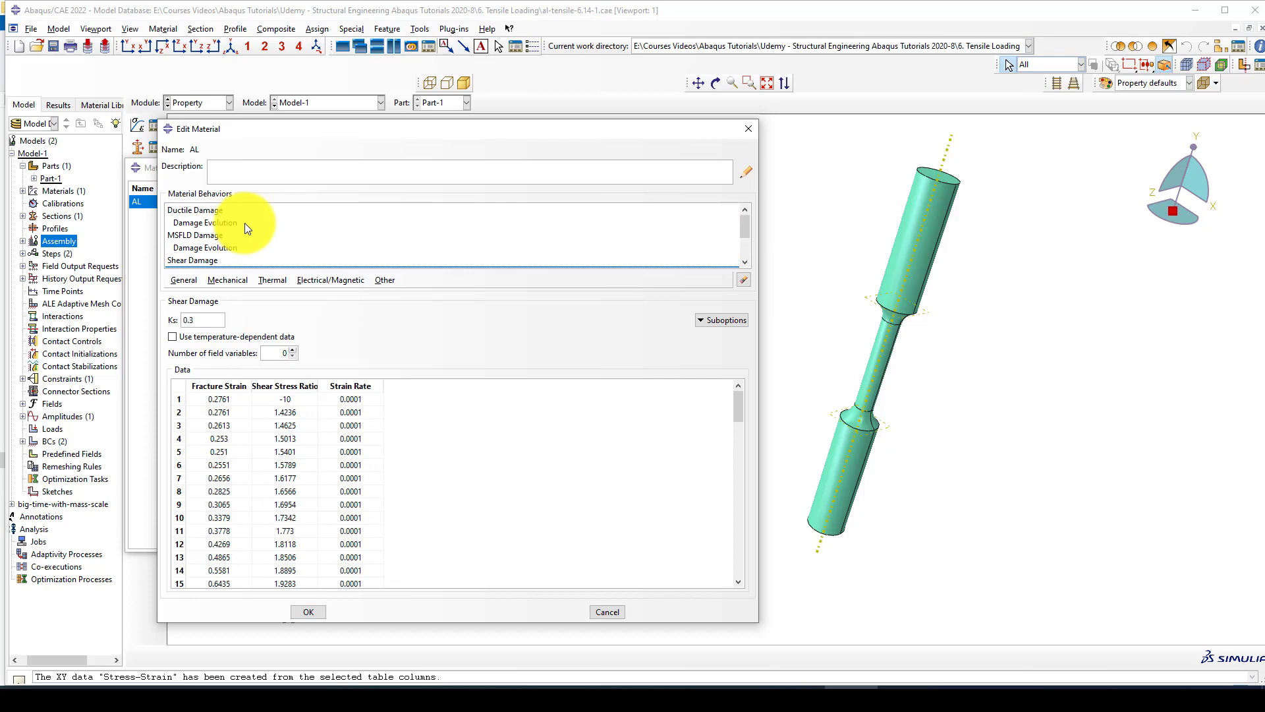
click(184, 208)
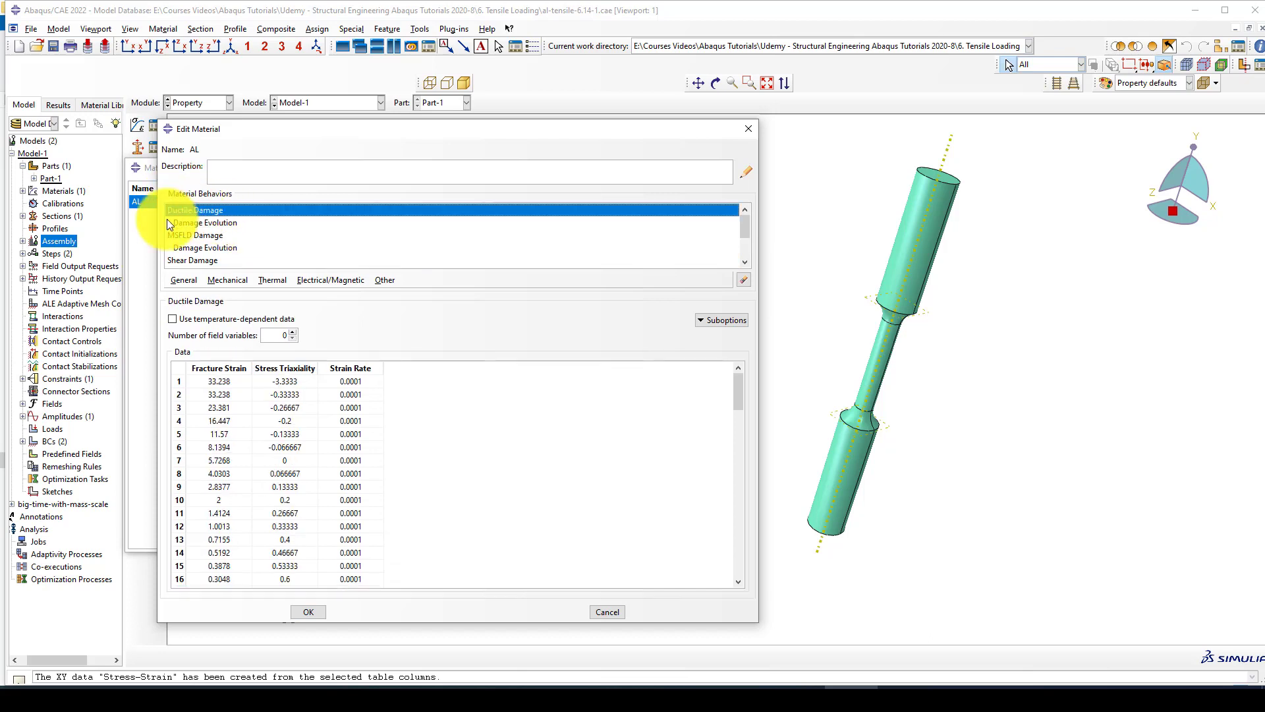
click(264, 280)
mouse_move(233, 279)
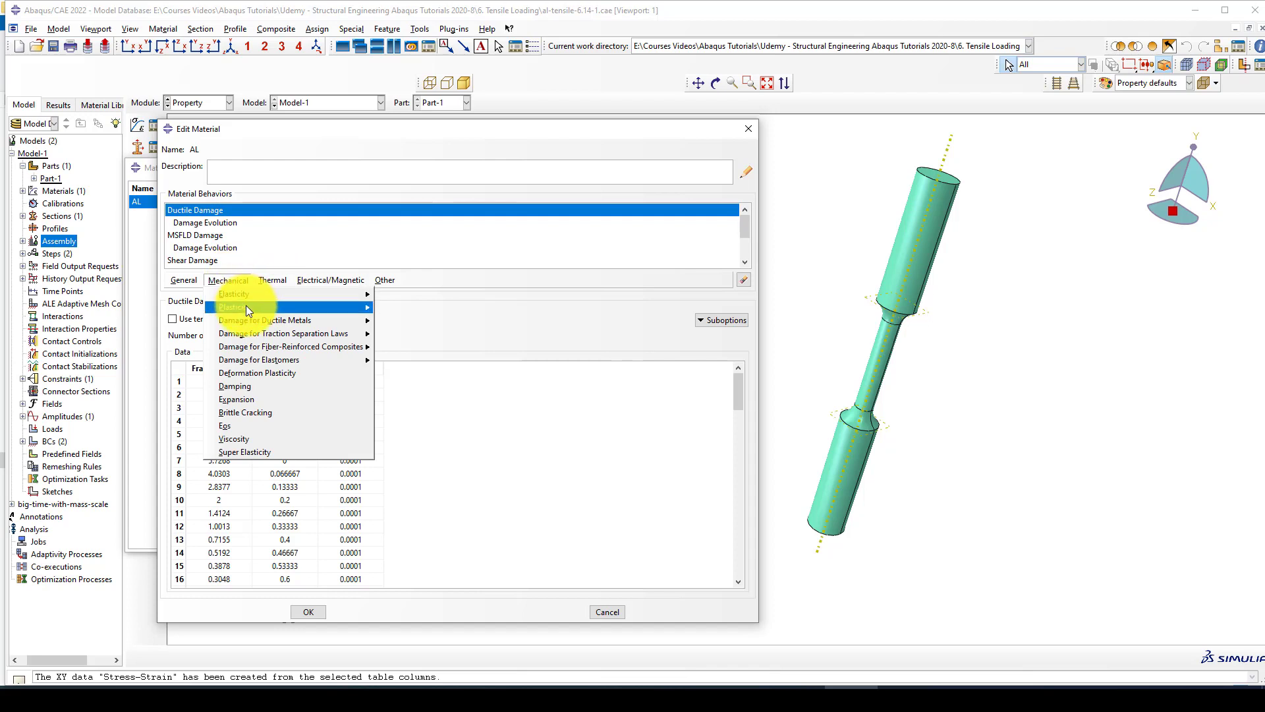
mouse_move(285, 322)
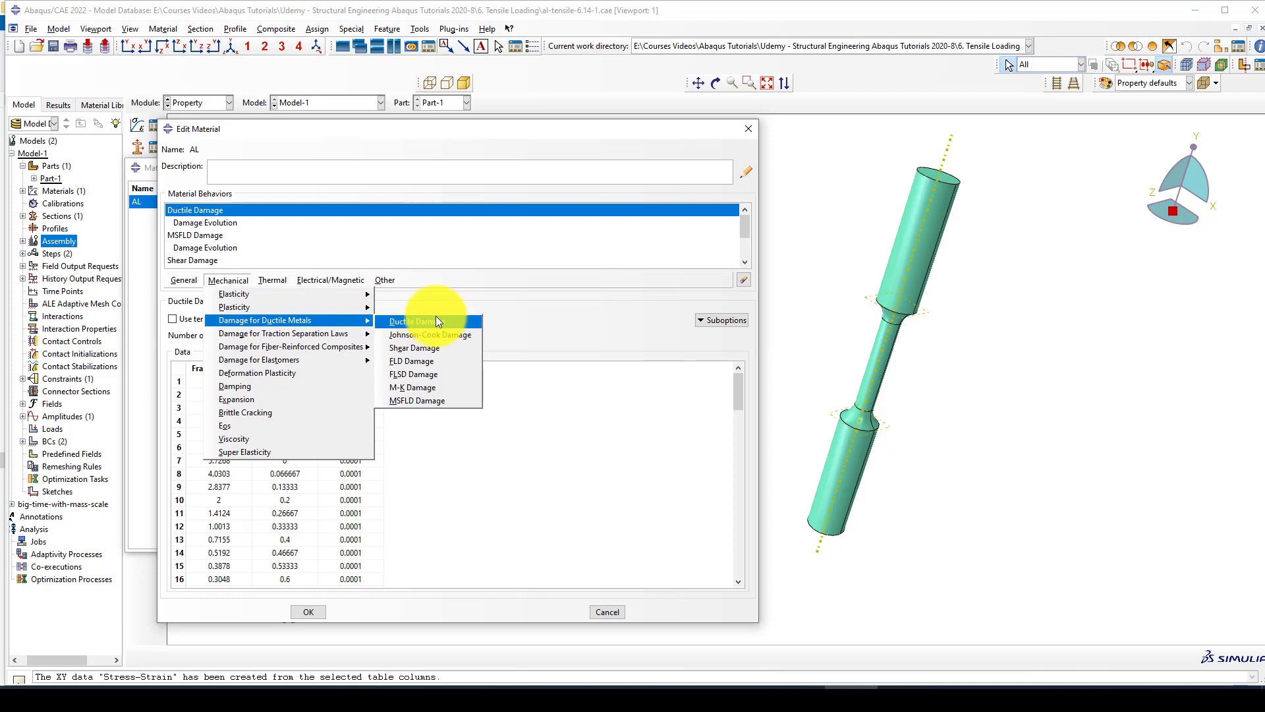
click(215, 220)
click(221, 223)
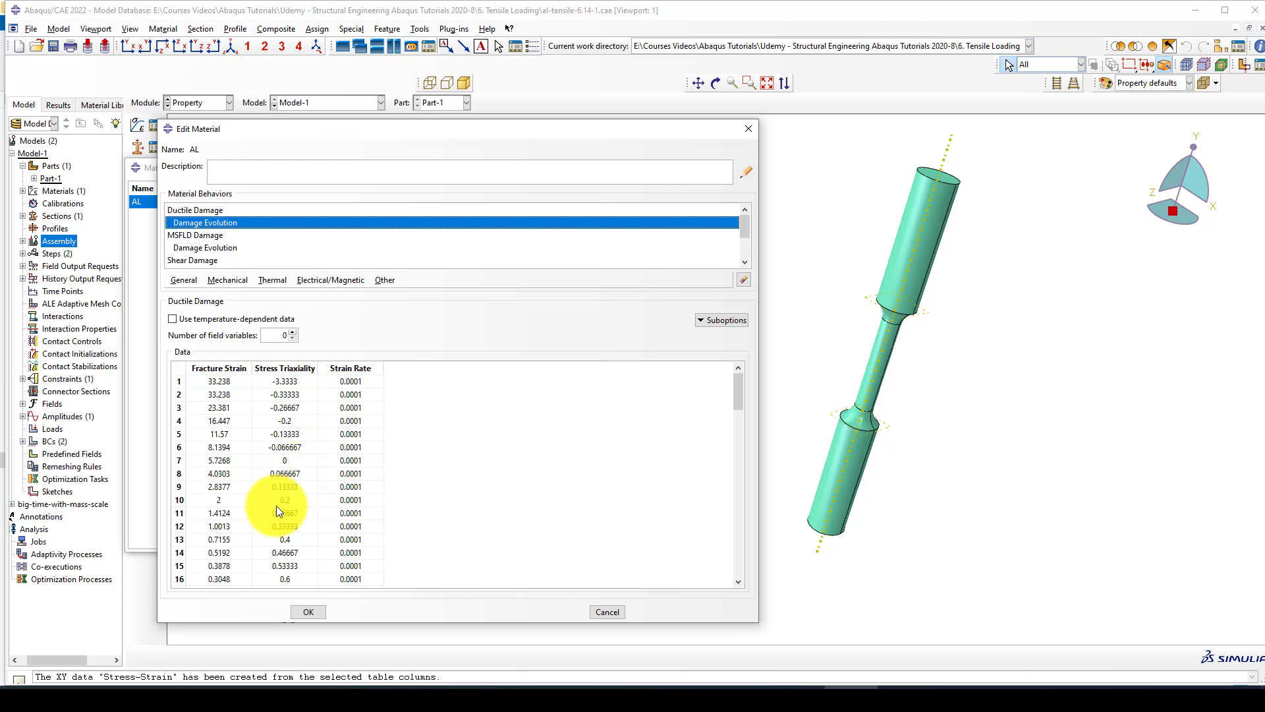
scroll(277, 506, down, 2)
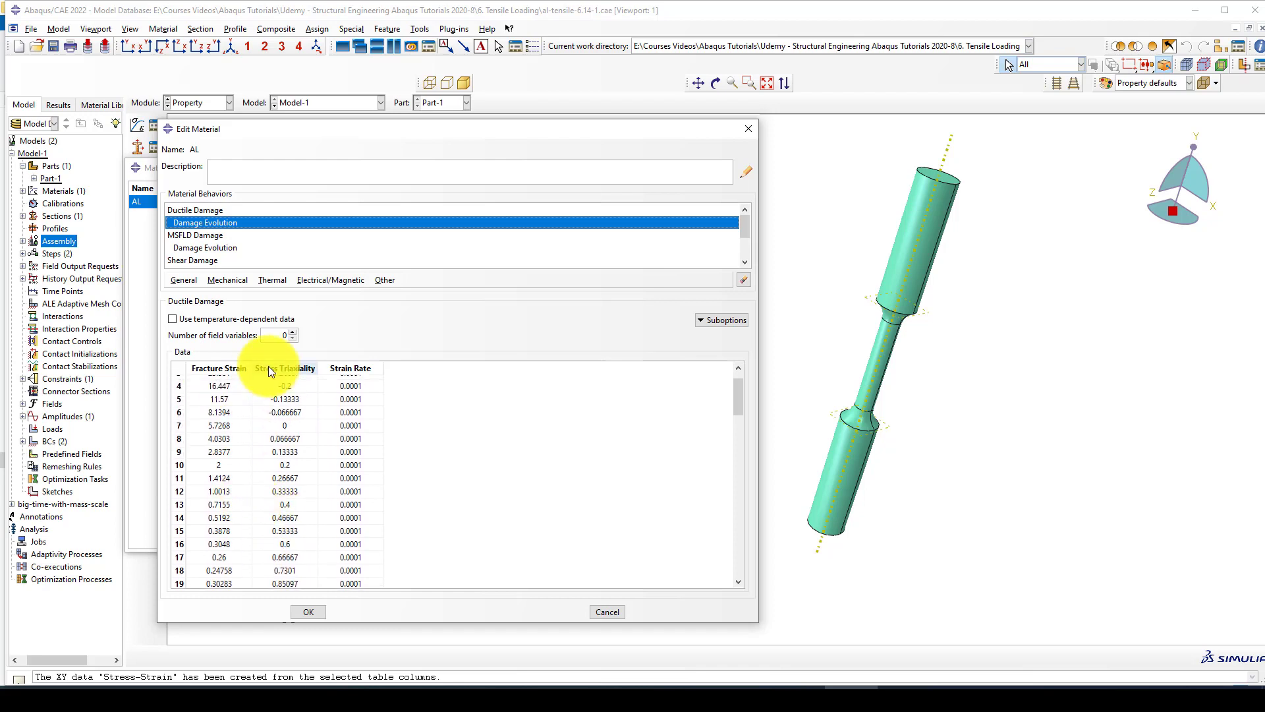
scroll(276, 428, up, 2)
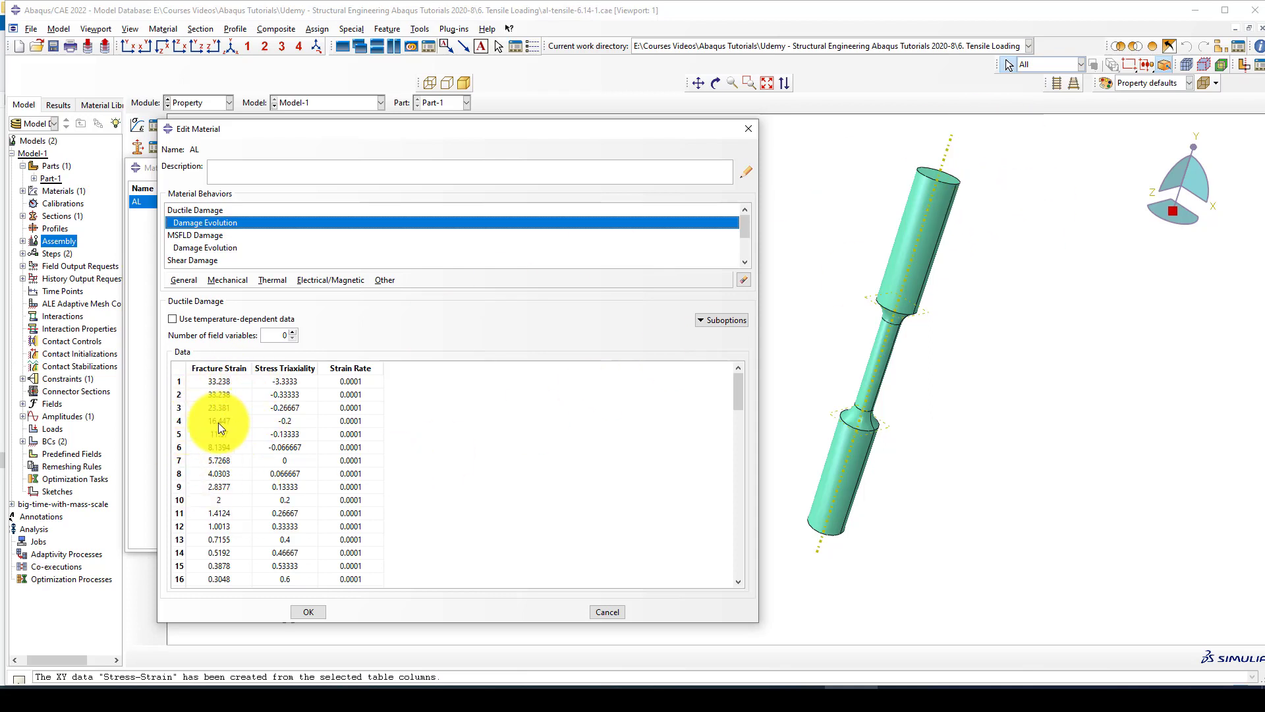
click(711, 323)
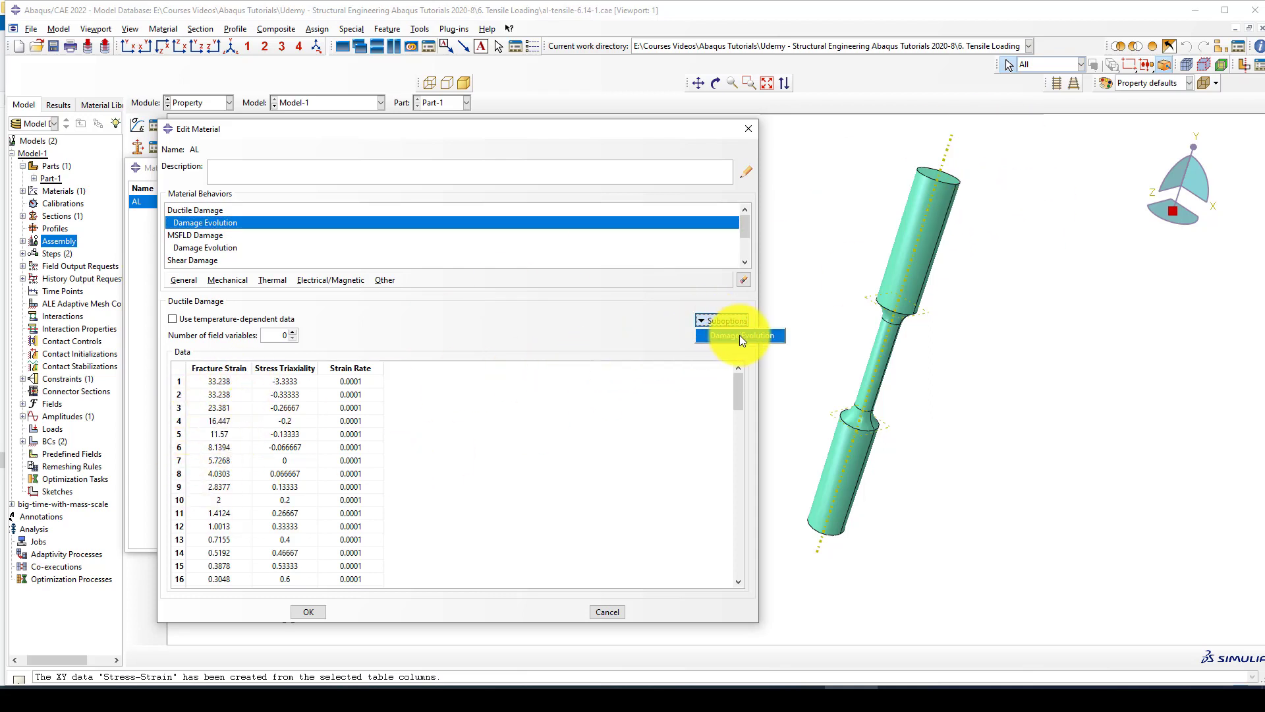
click(742, 335)
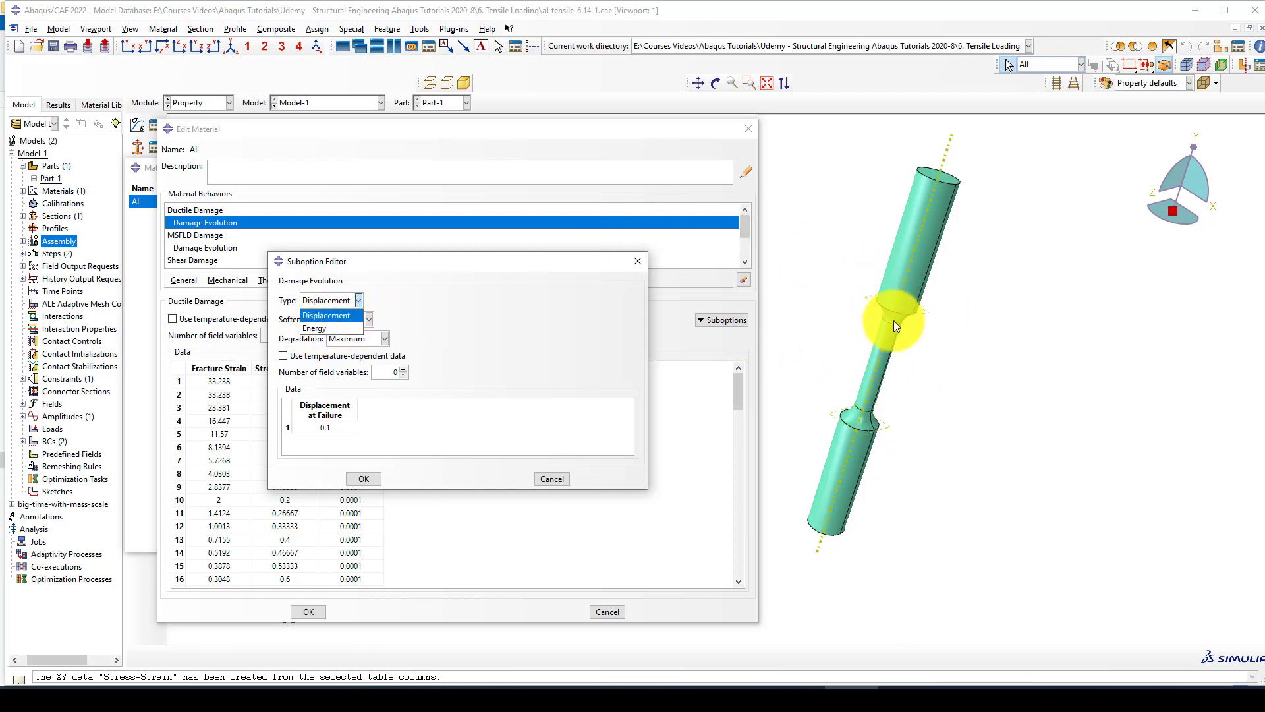
click(359, 315)
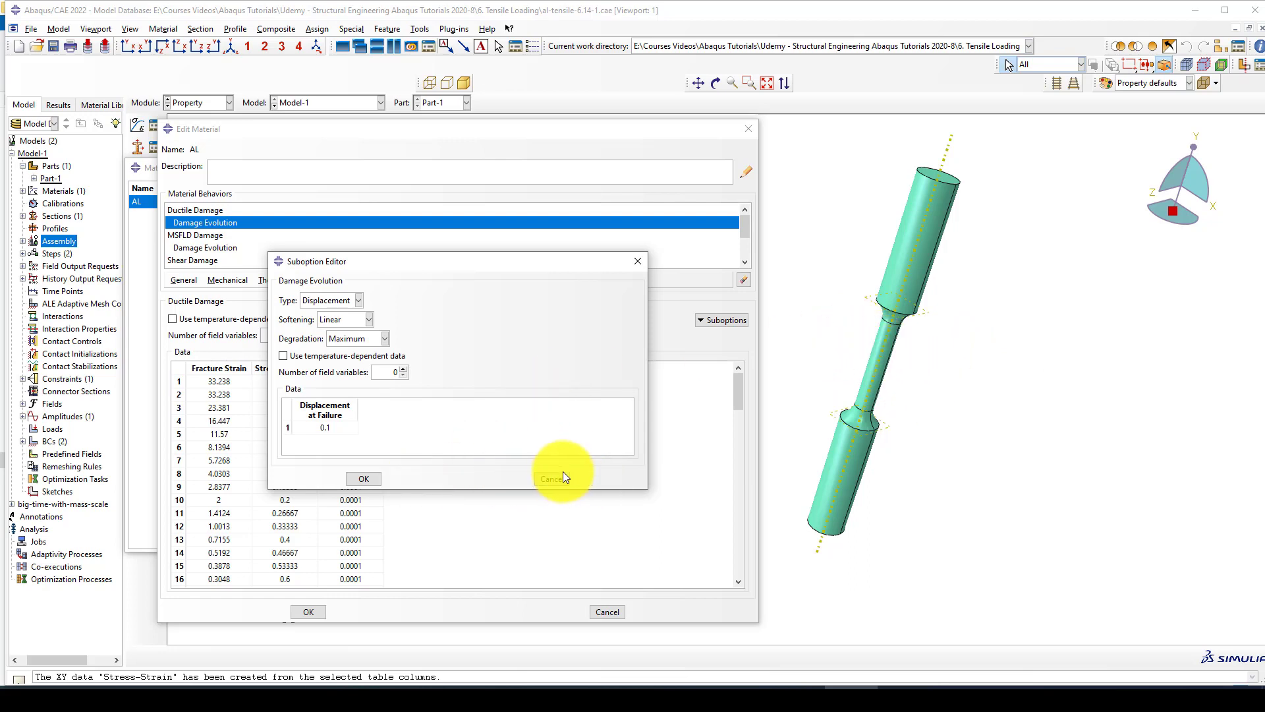
click(351, 479)
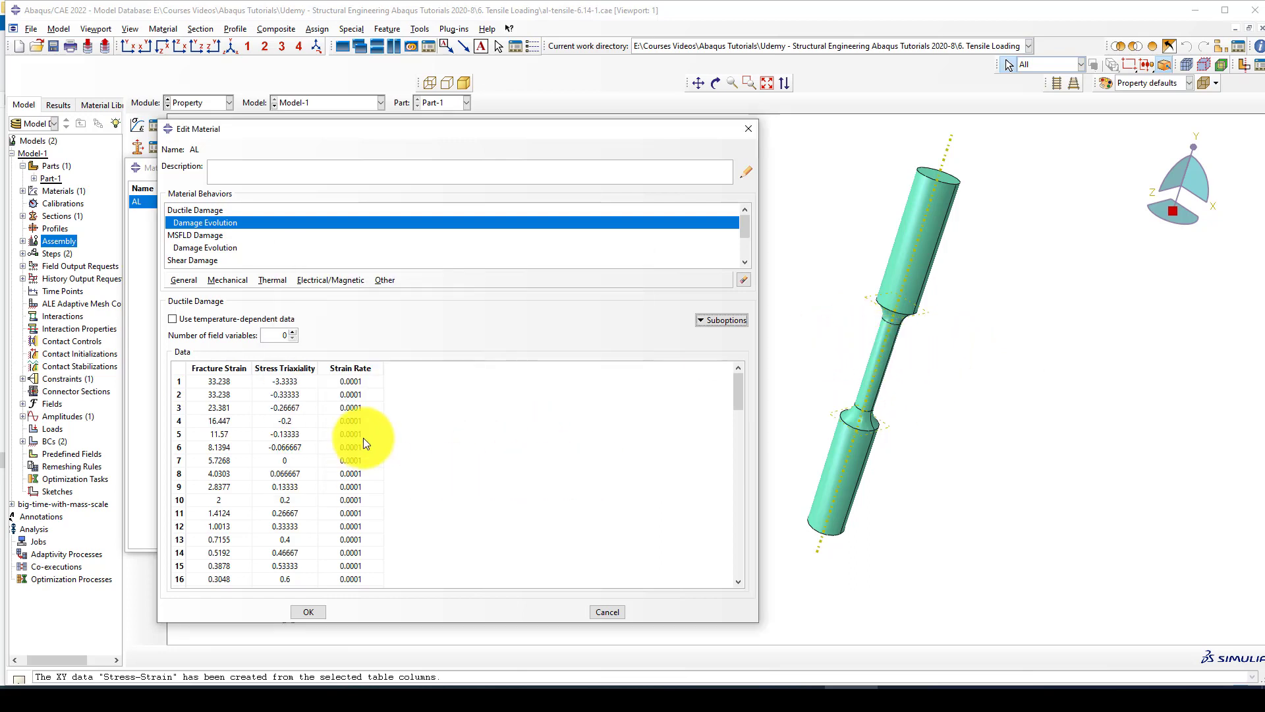
- Show AL's MSFLD damage definition and browse the Mechanical behaviours menu
click(192, 234)
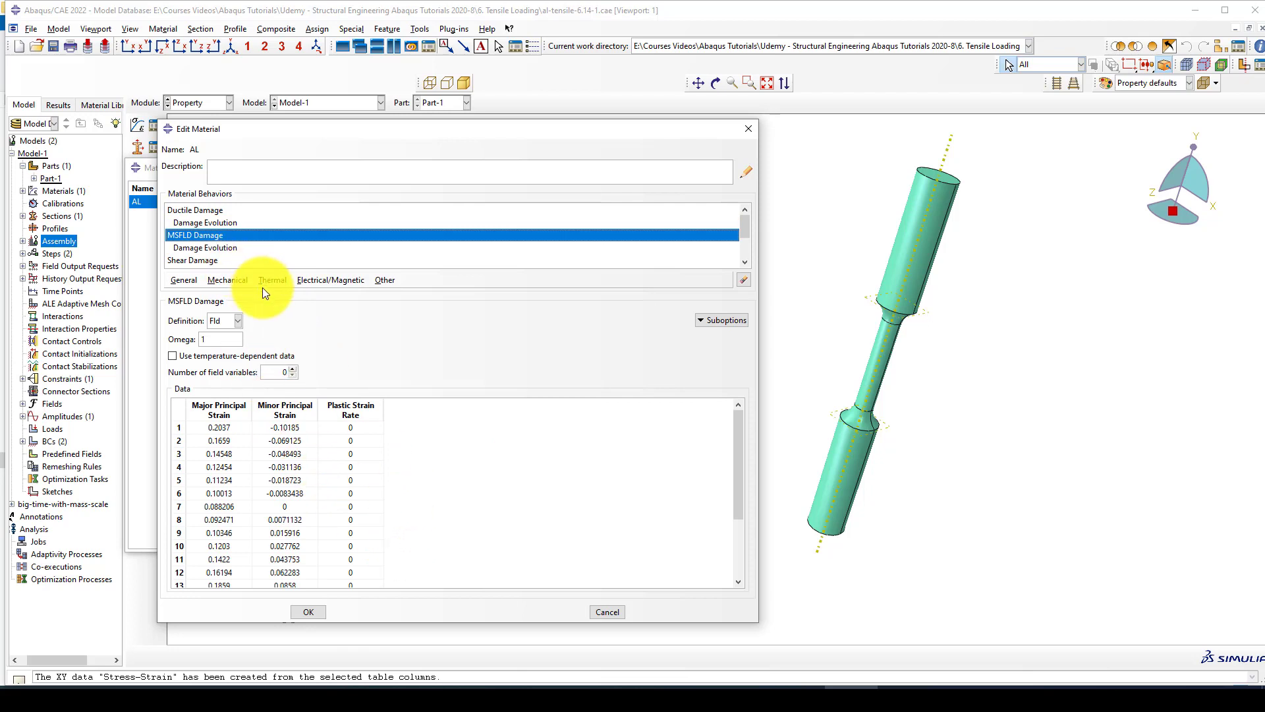
click(228, 281)
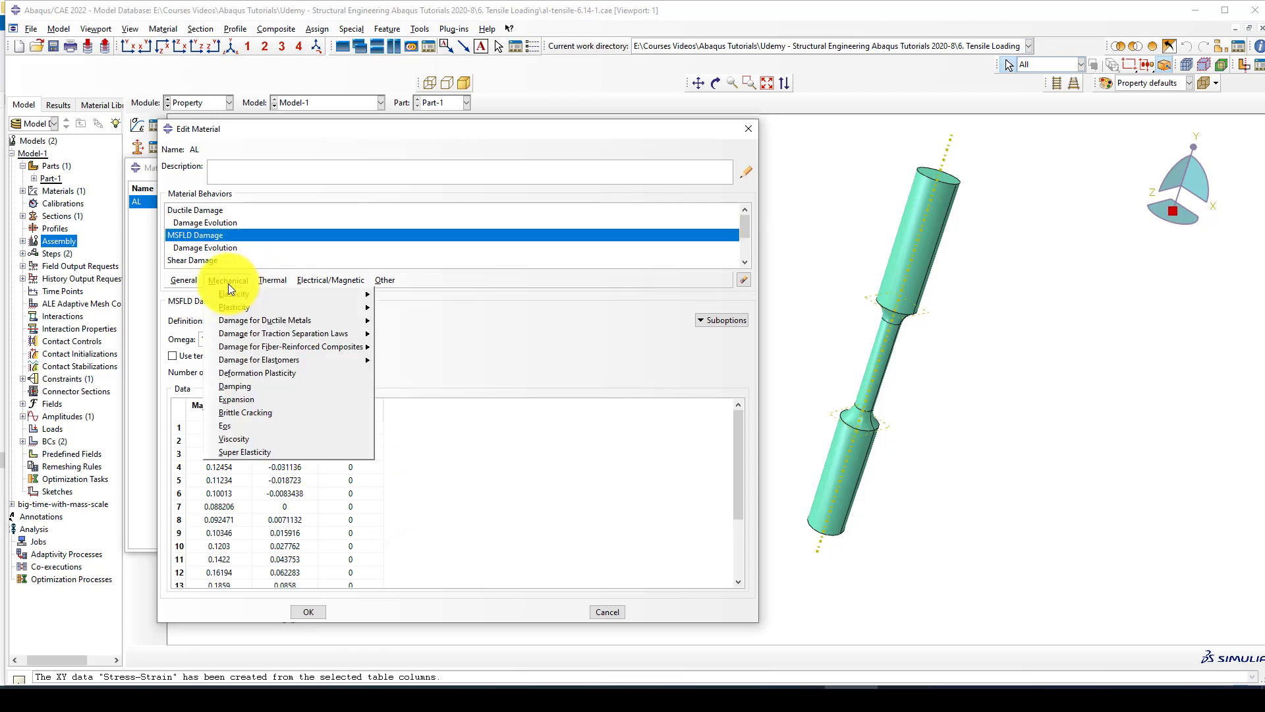
mouse_move(235, 308)
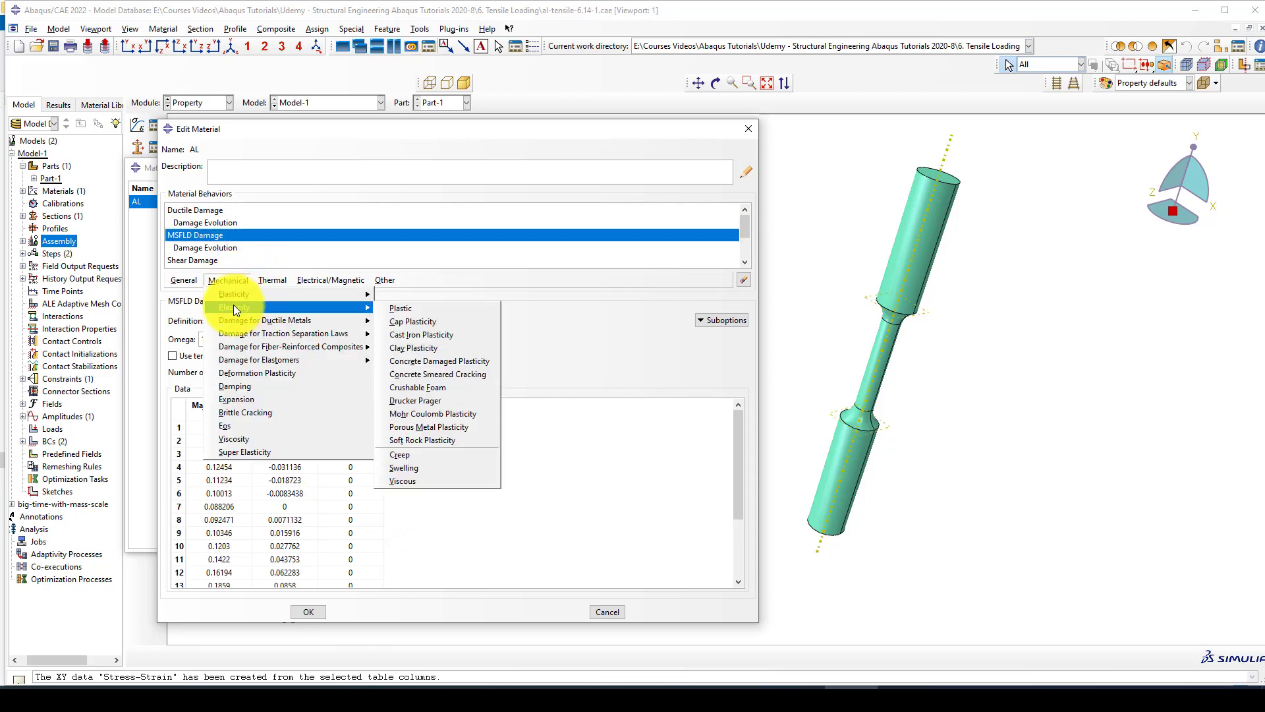
mouse_move(267, 320)
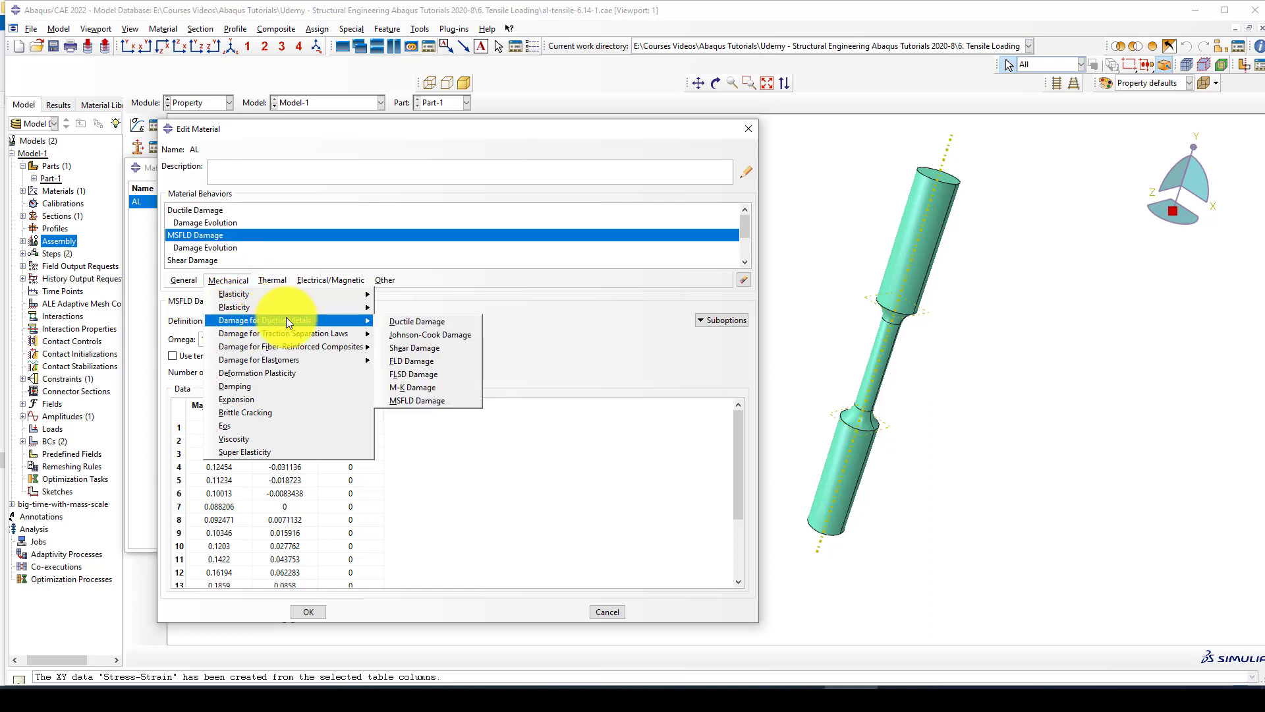
click(420, 400)
- Recheck the Mechanical behaviours list, then open the MSFLD damage documentation in the browser
click(237, 278)
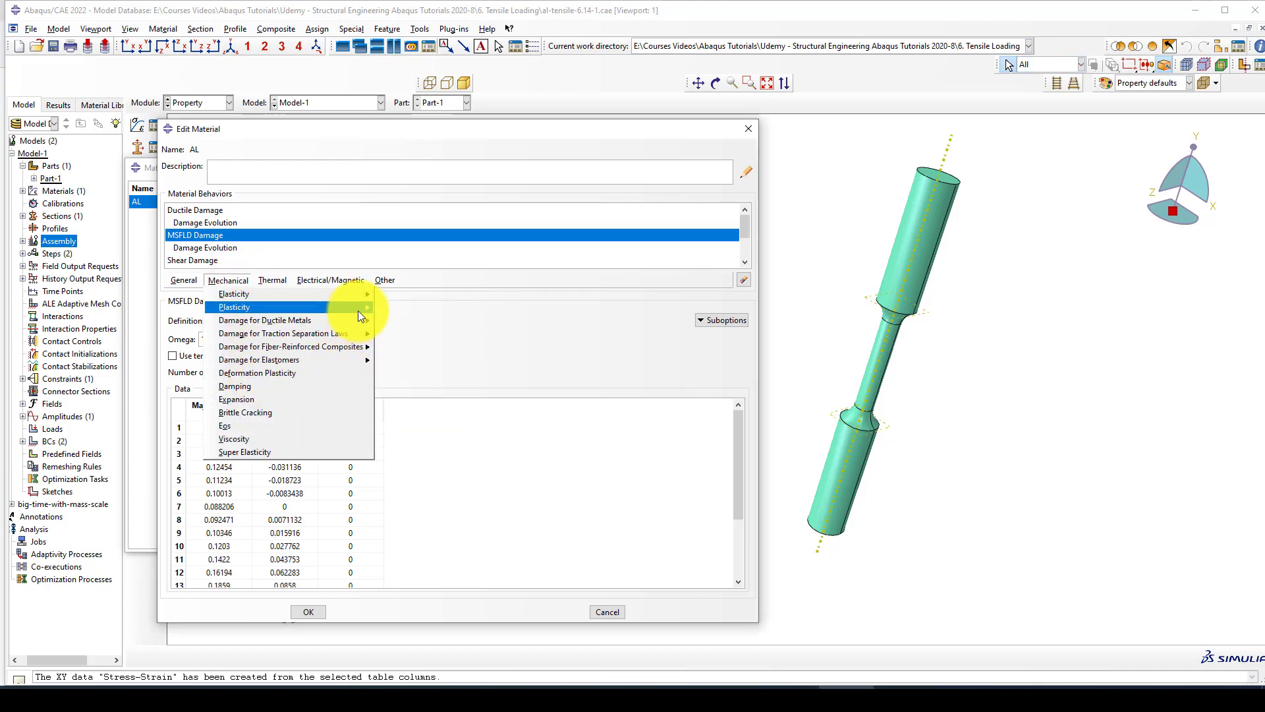
mouse_move(359, 313)
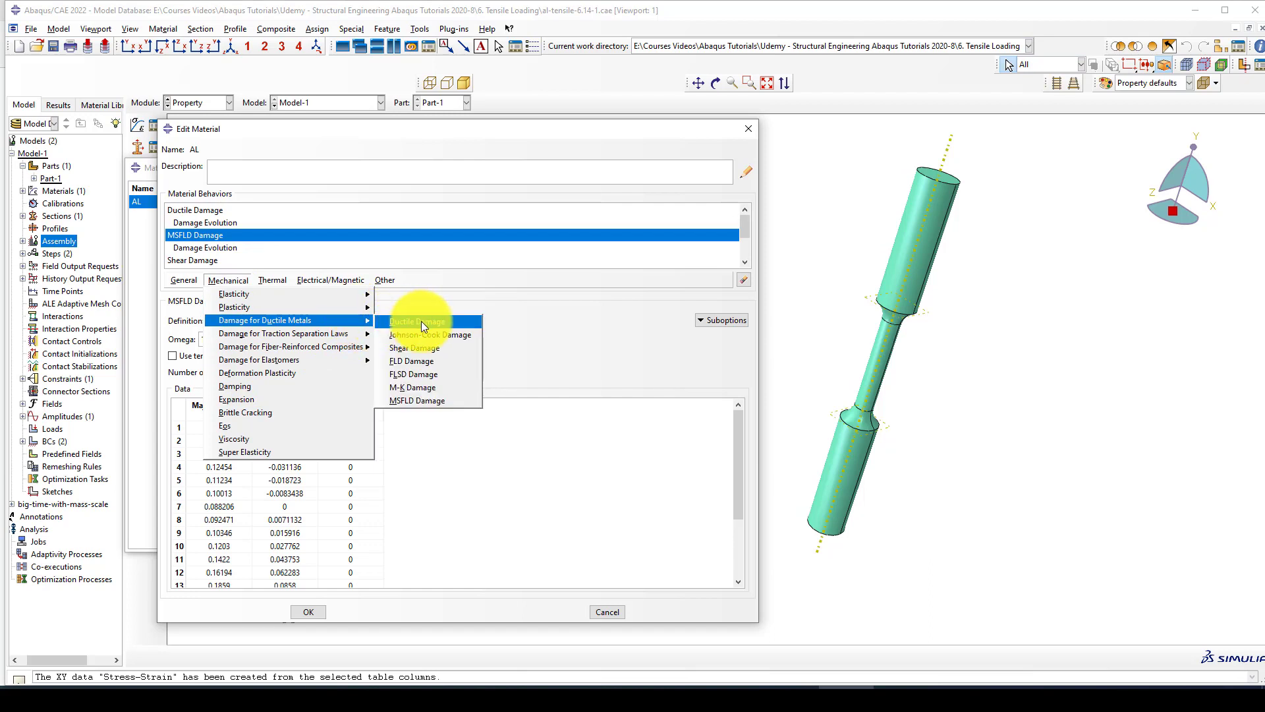
click(415, 400)
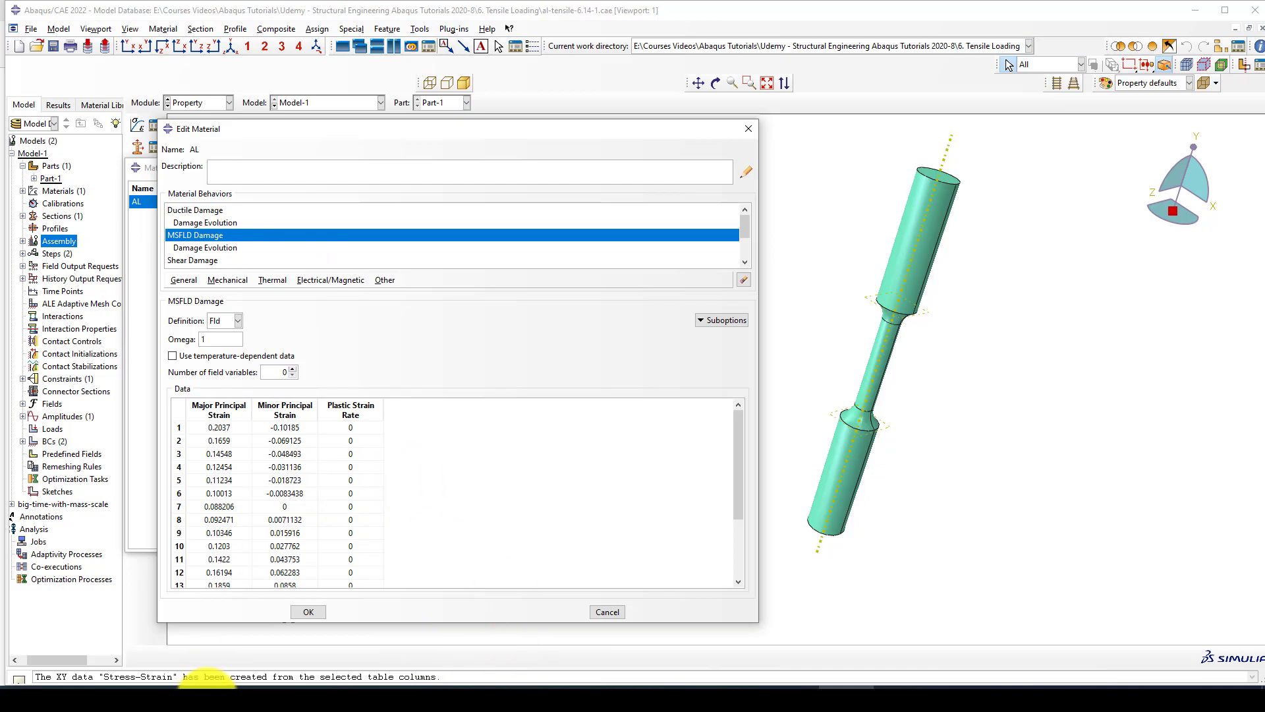
click(170, 686)
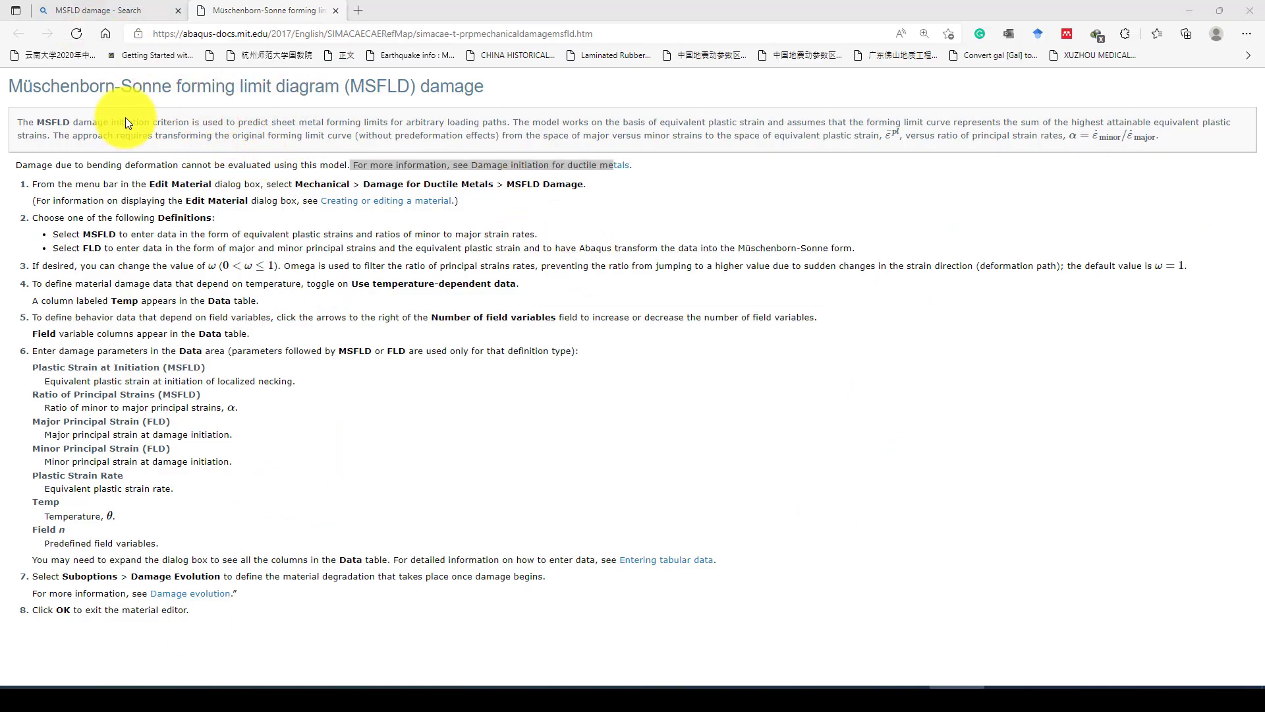
- Read the Müschenborn-Sonne forming limit diagram page, highlighting its title and bending note, then return to Abaqus
drag(19, 84, 535, 87)
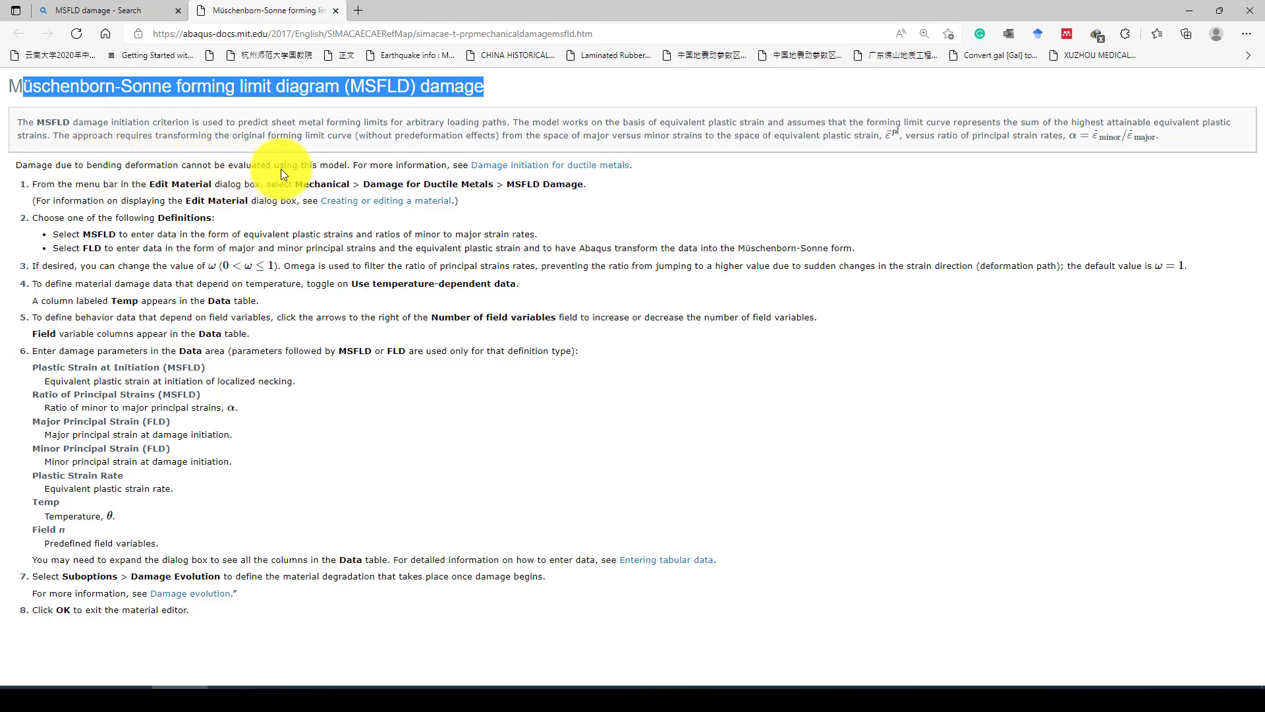
drag(274, 165, 18, 165)
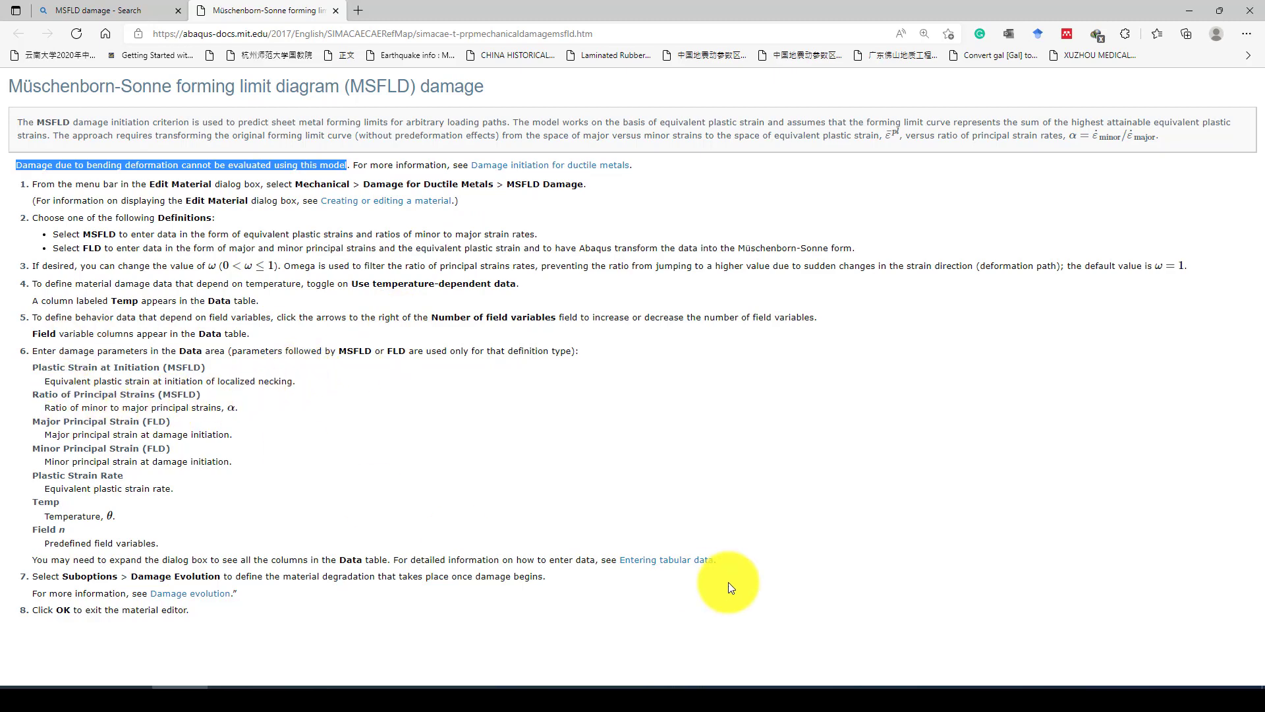
click(847, 698)
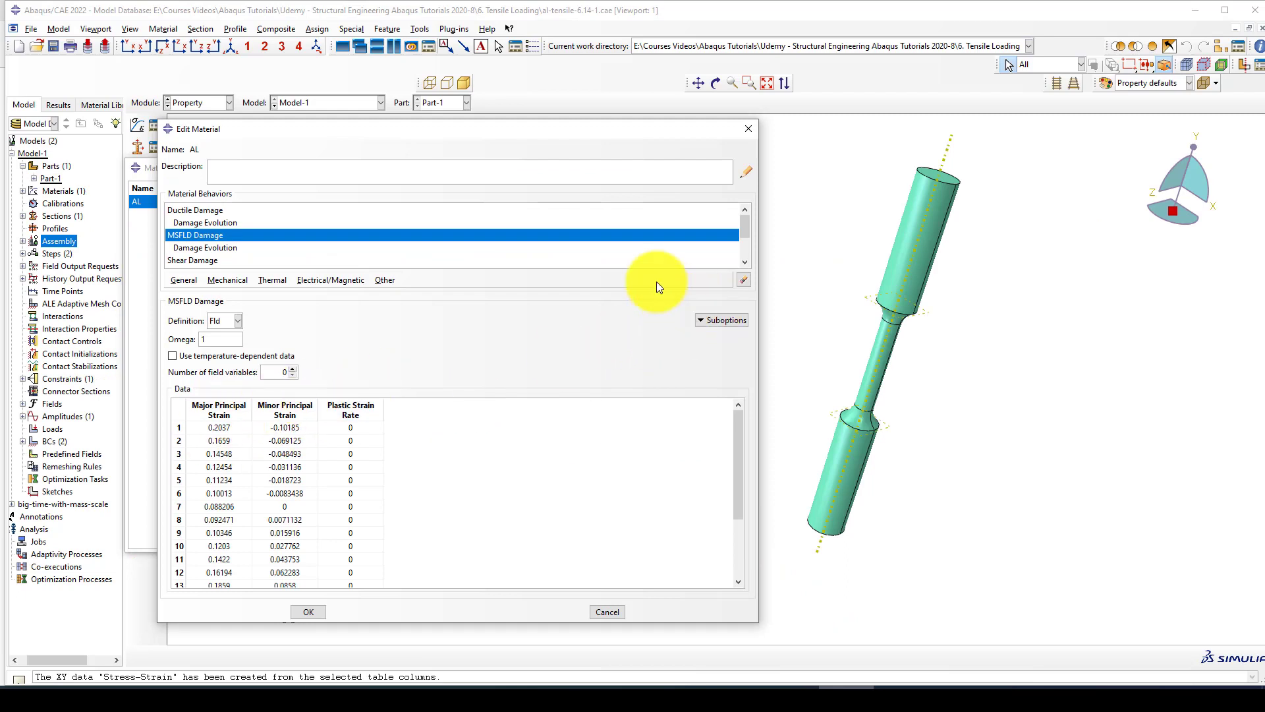
- Check MSFLD damage evolution, then review AL's Shear Damage parameters (Ks 0.3) and data
click(745, 320)
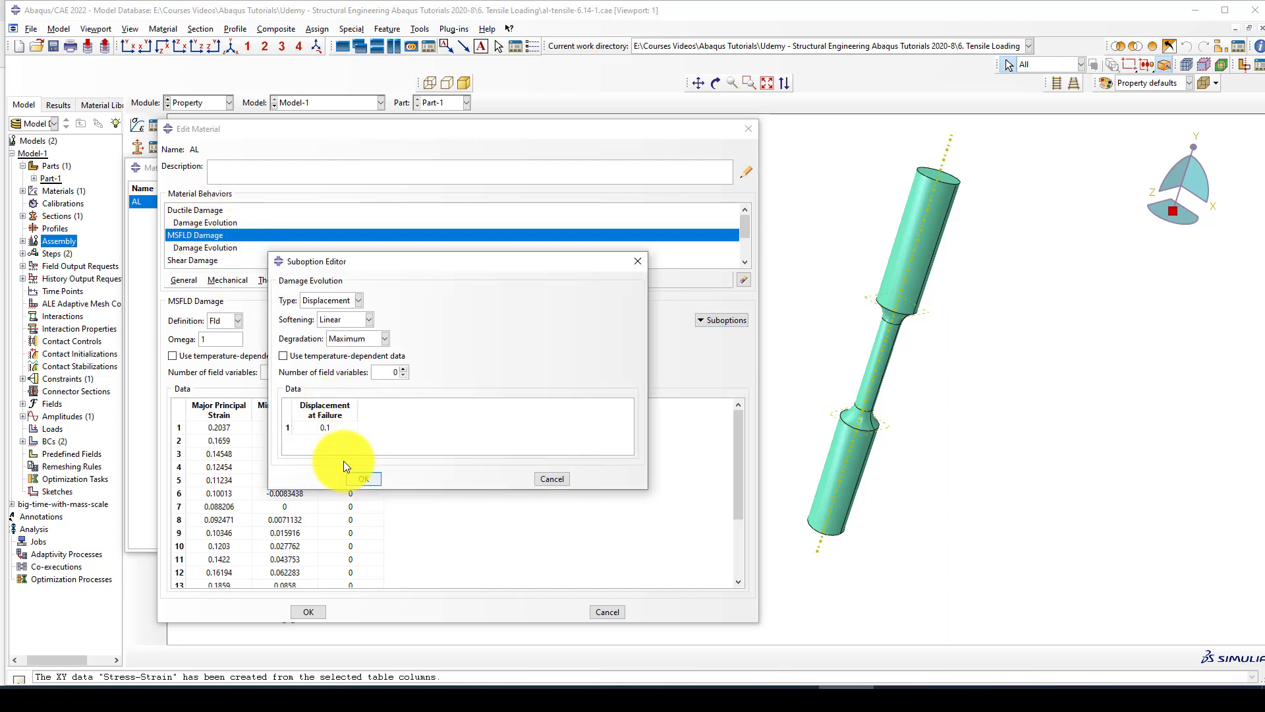
click(207, 260)
scroll(323, 244, down, 2)
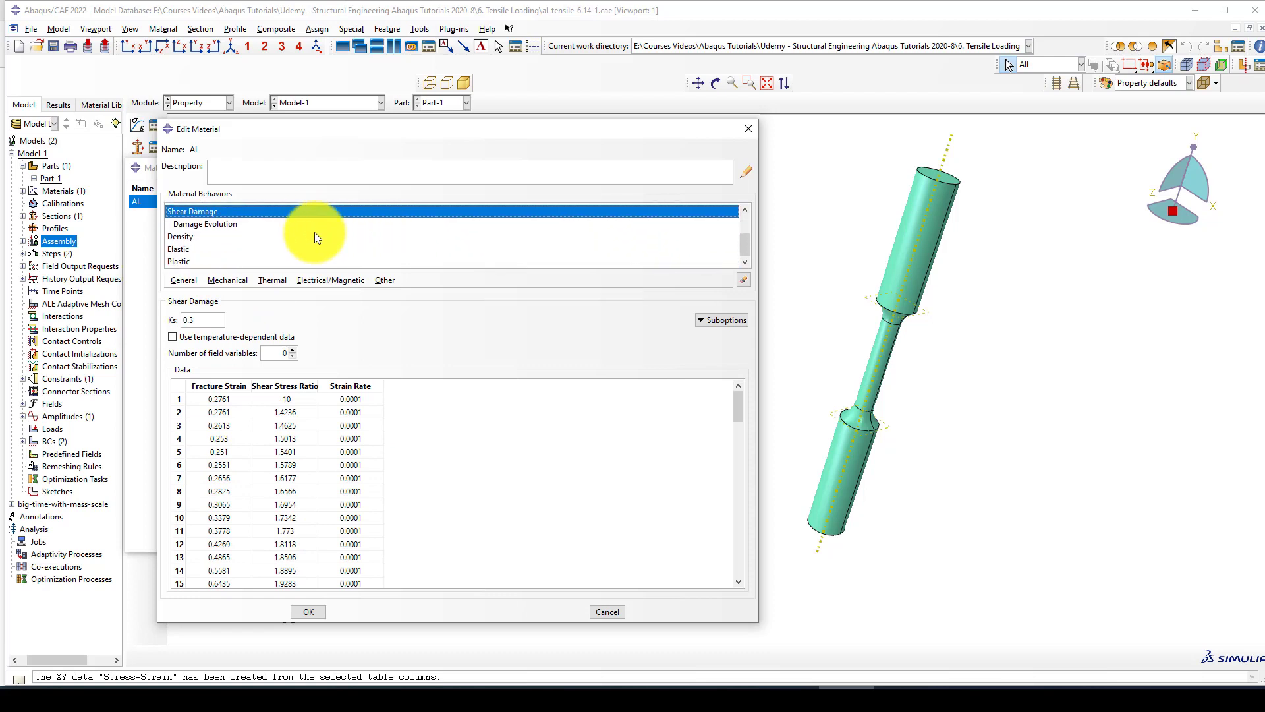
scroll(315, 232, up, 2)
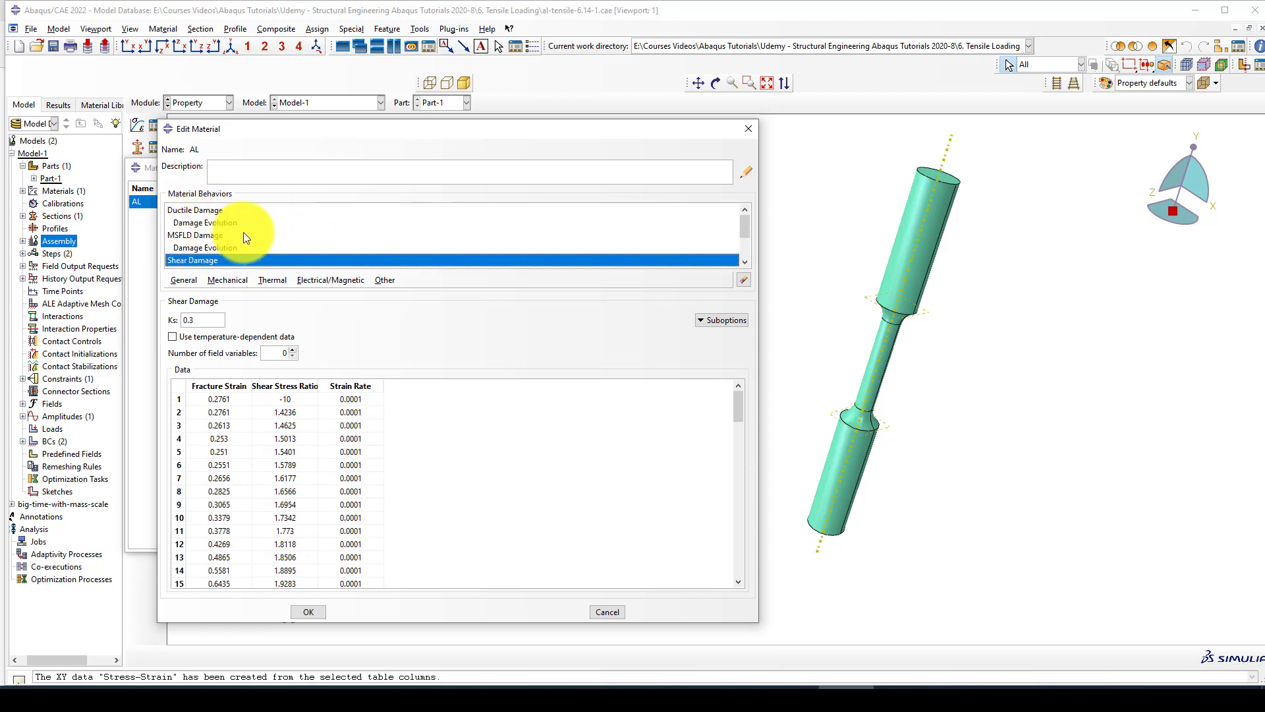
scroll(245, 232, down, 2)
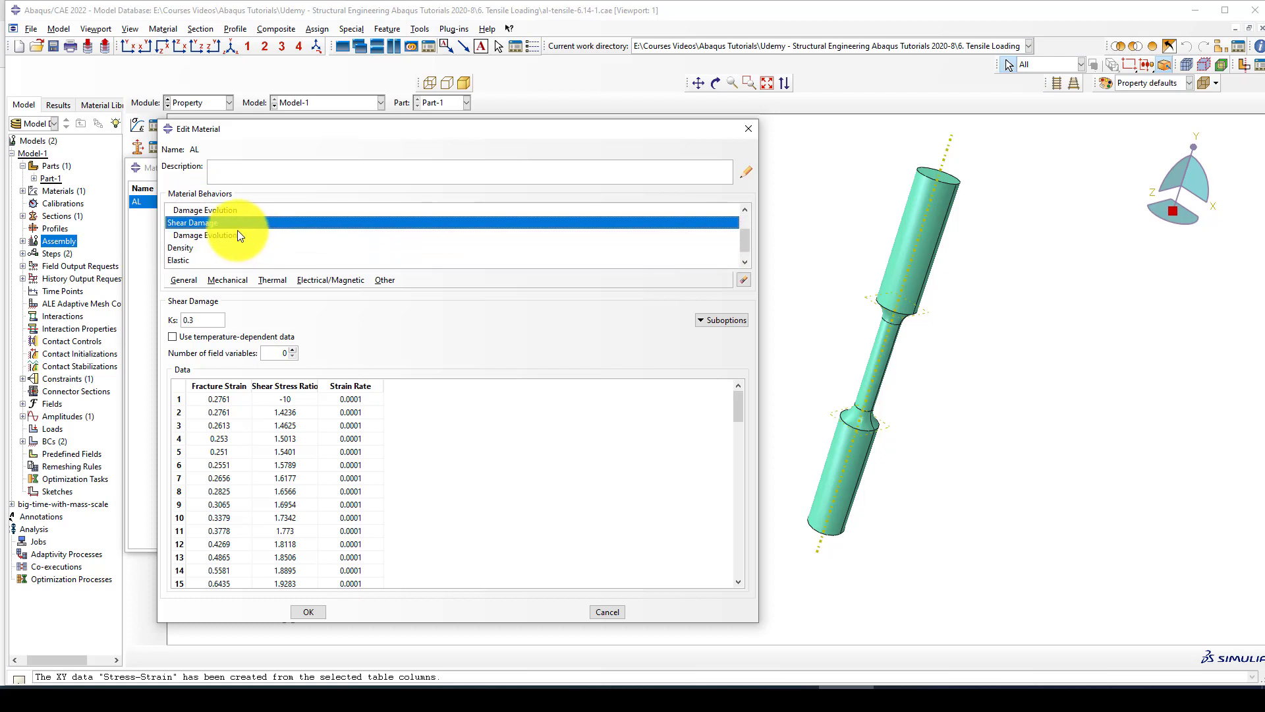
scroll(227, 235, up, 2)
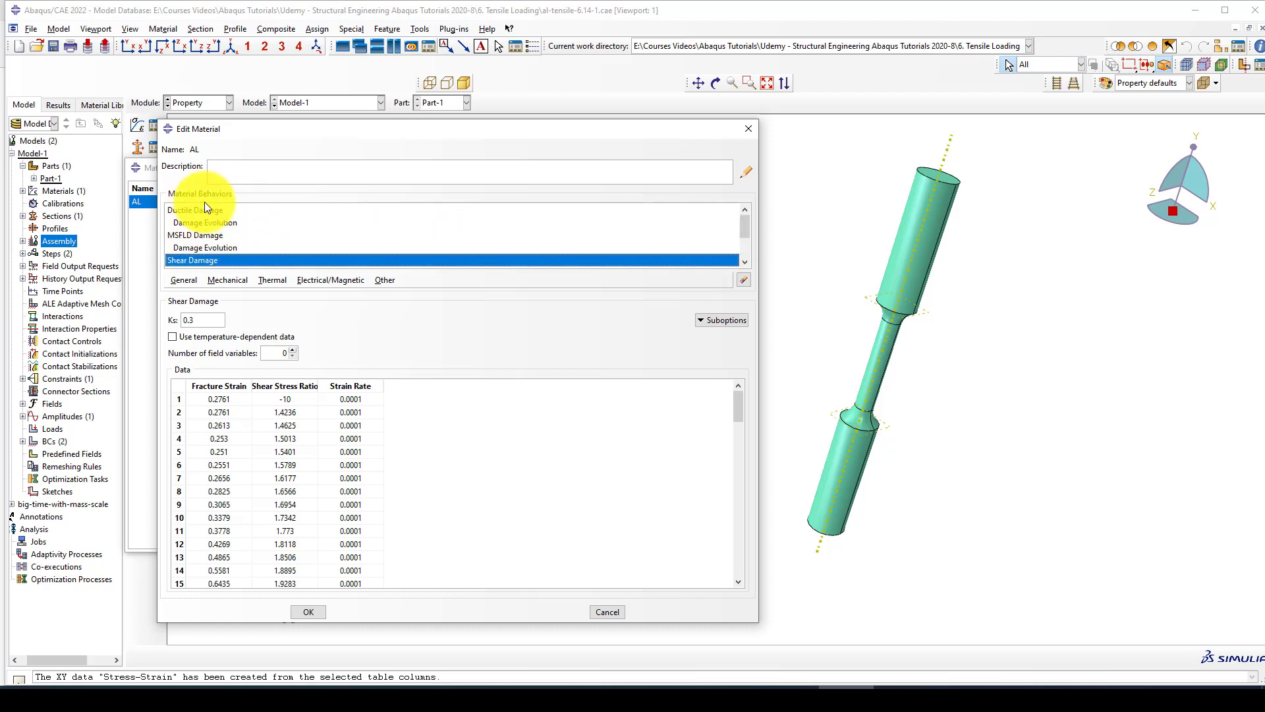
scroll(224, 236, down, 3)
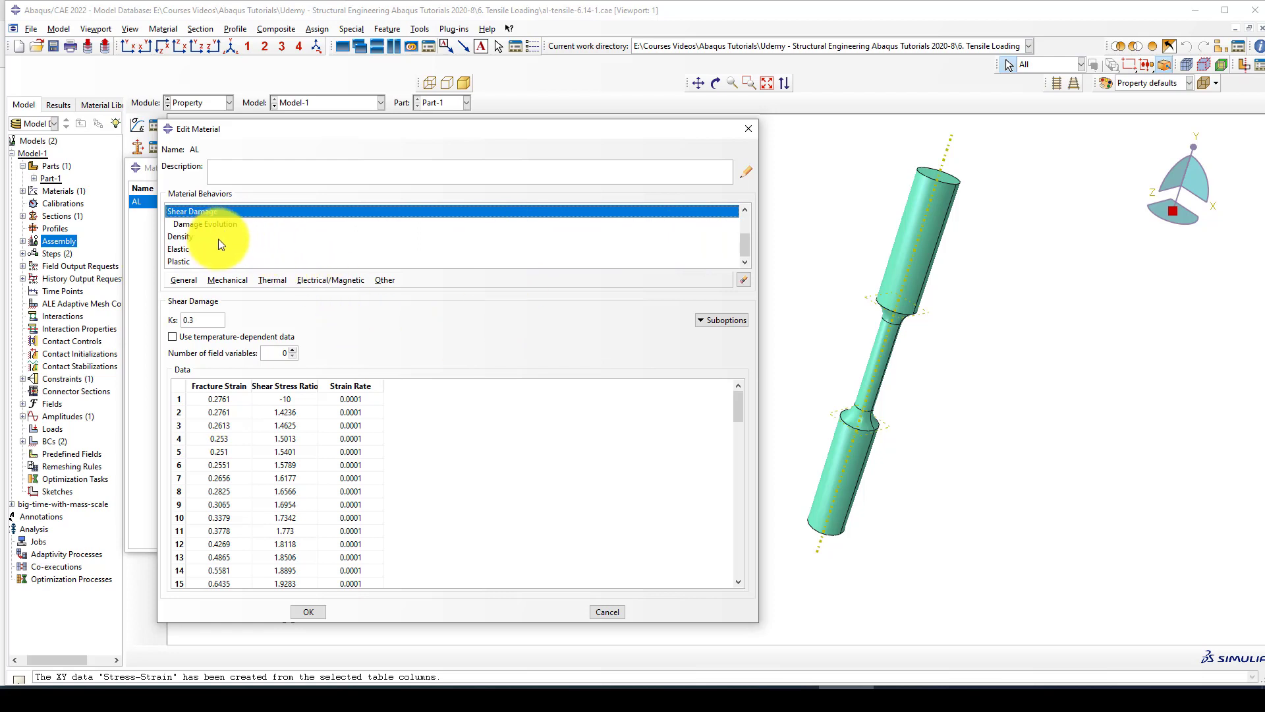
scroll(221, 239, up, 1)
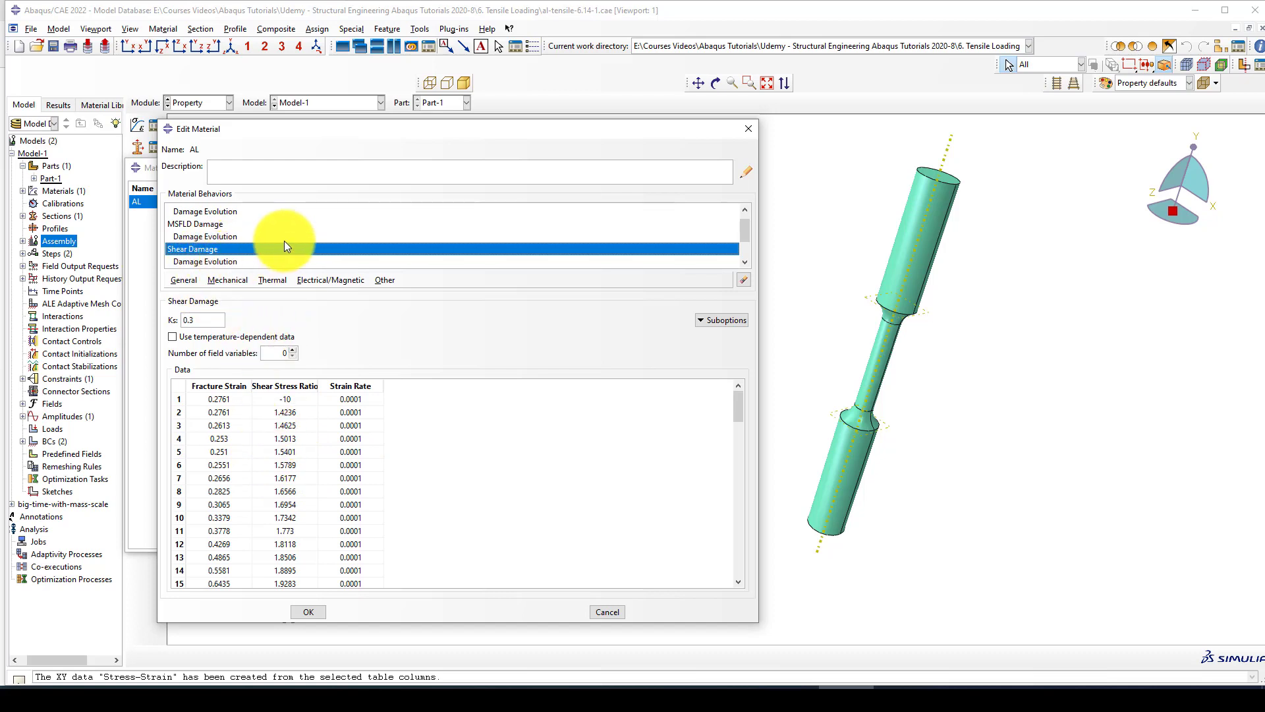
scroll(264, 241, down, 3)
- Check the shear damage evolution settings (displacement at failure 0.1) and close them
click(224, 224)
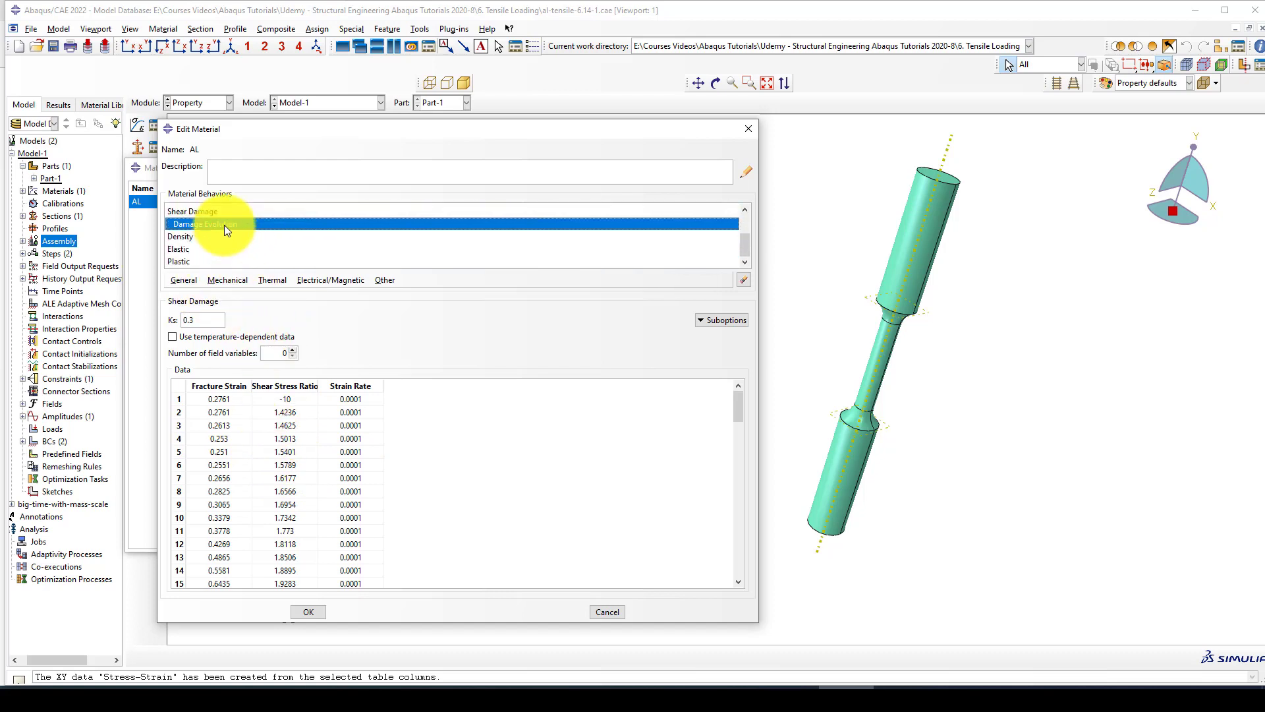
click(710, 319)
click(719, 333)
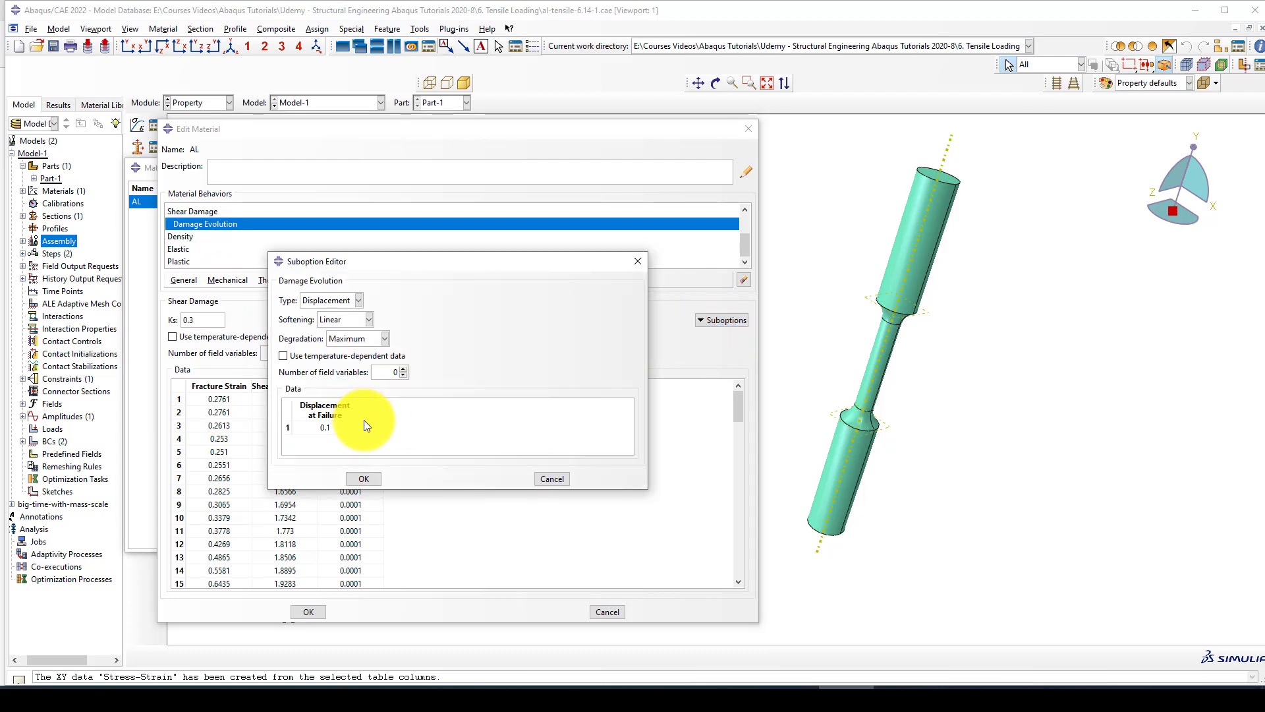
click(365, 477)
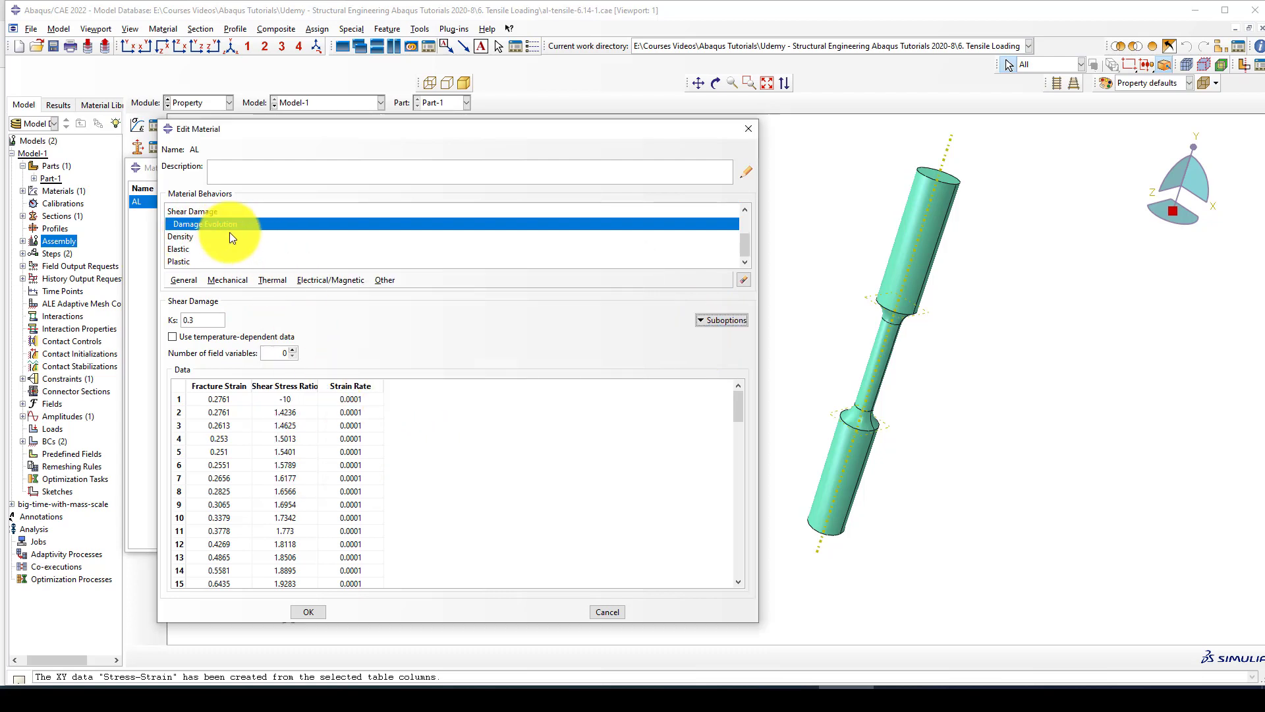
- Close the material editor and confirm section Al is solid, homogeneous, using material AL
click(319, 611)
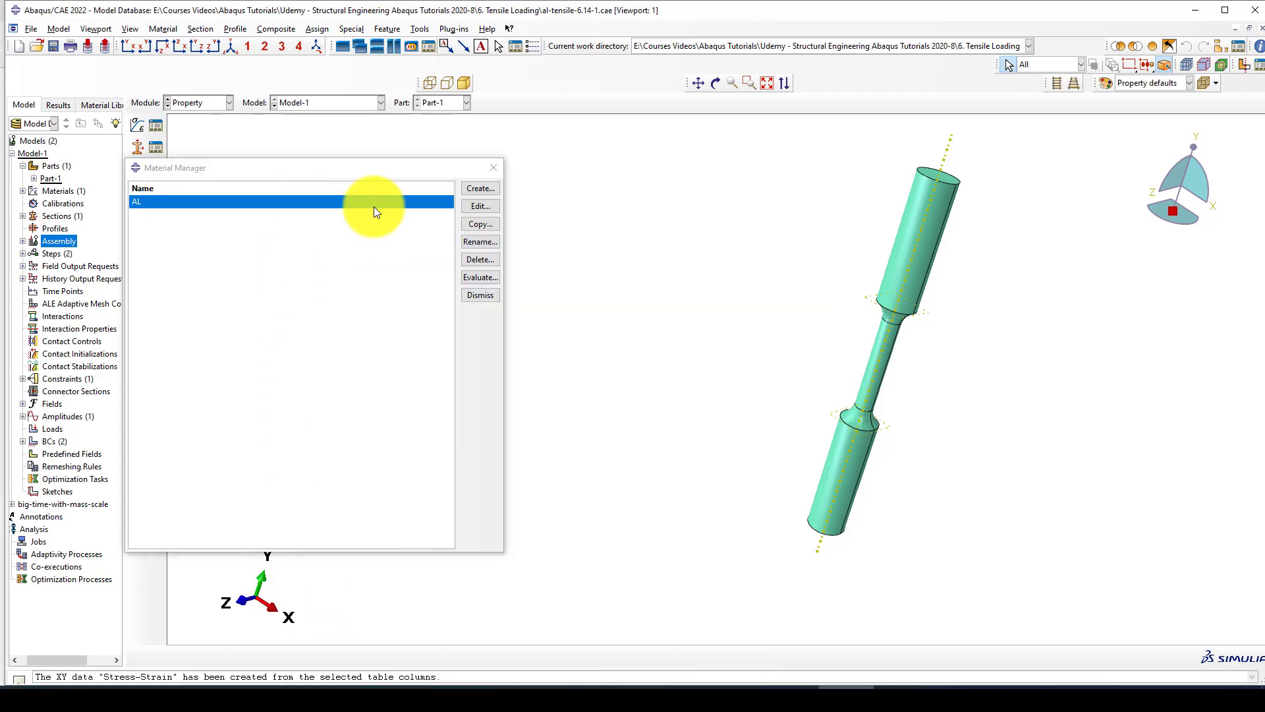
click(491, 170)
click(156, 147)
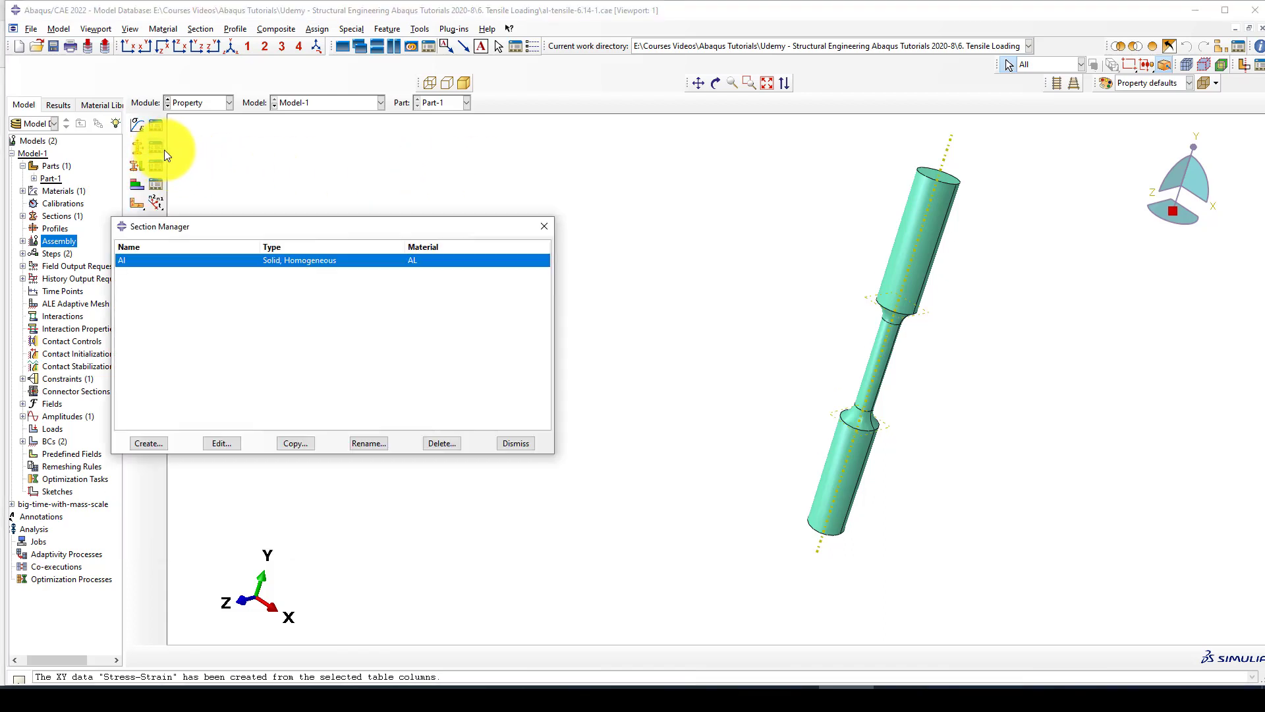
ctrl+alt+middle_drag(863, 336, 800, 358)
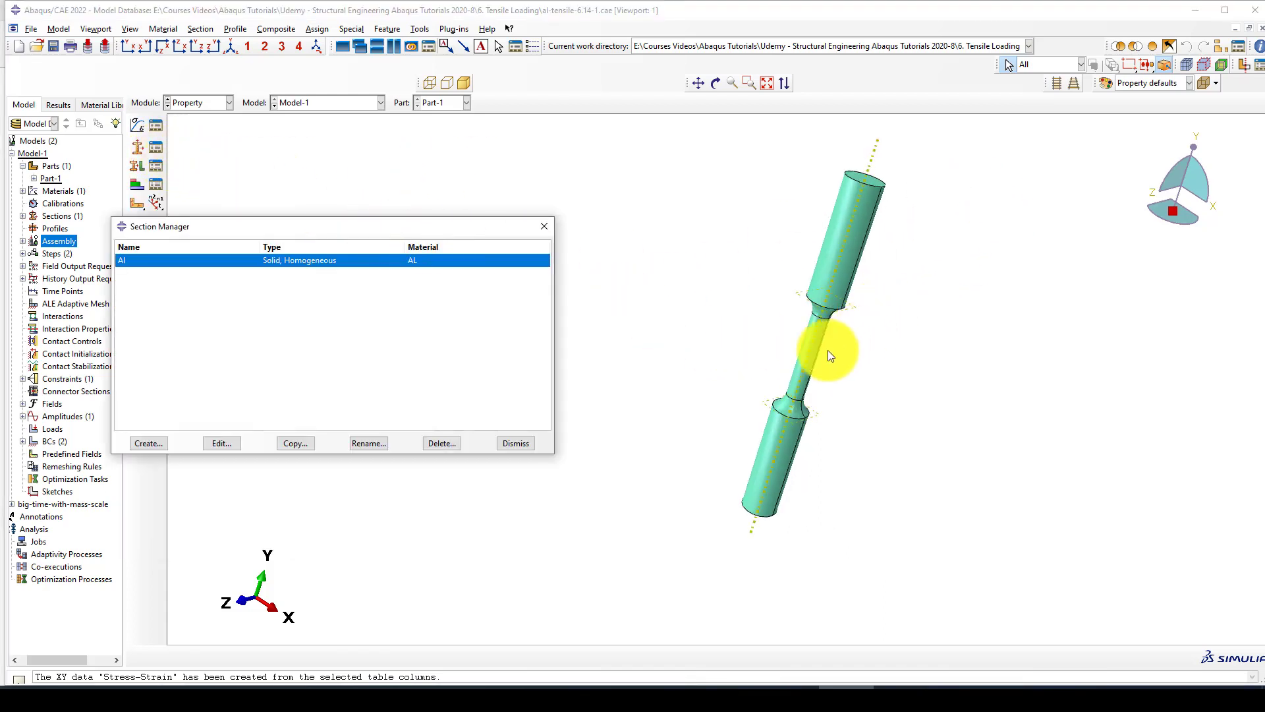
click(223, 443)
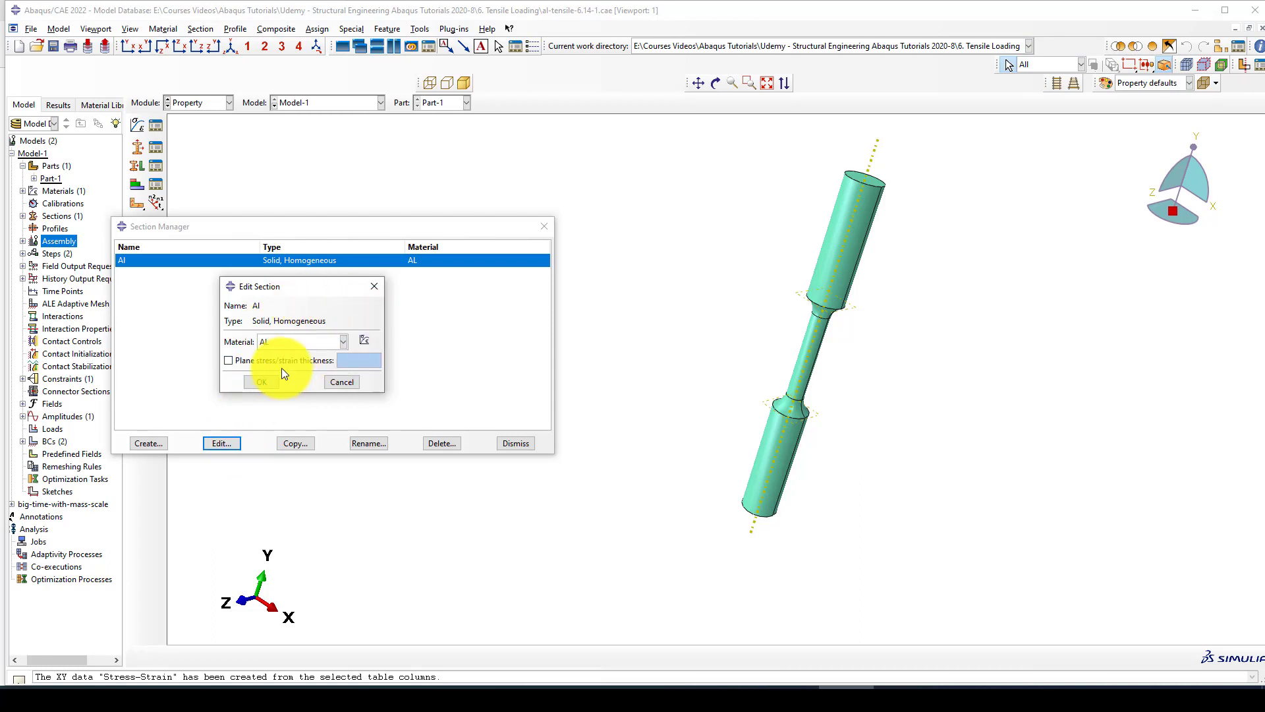
click(341, 383)
click(544, 226)
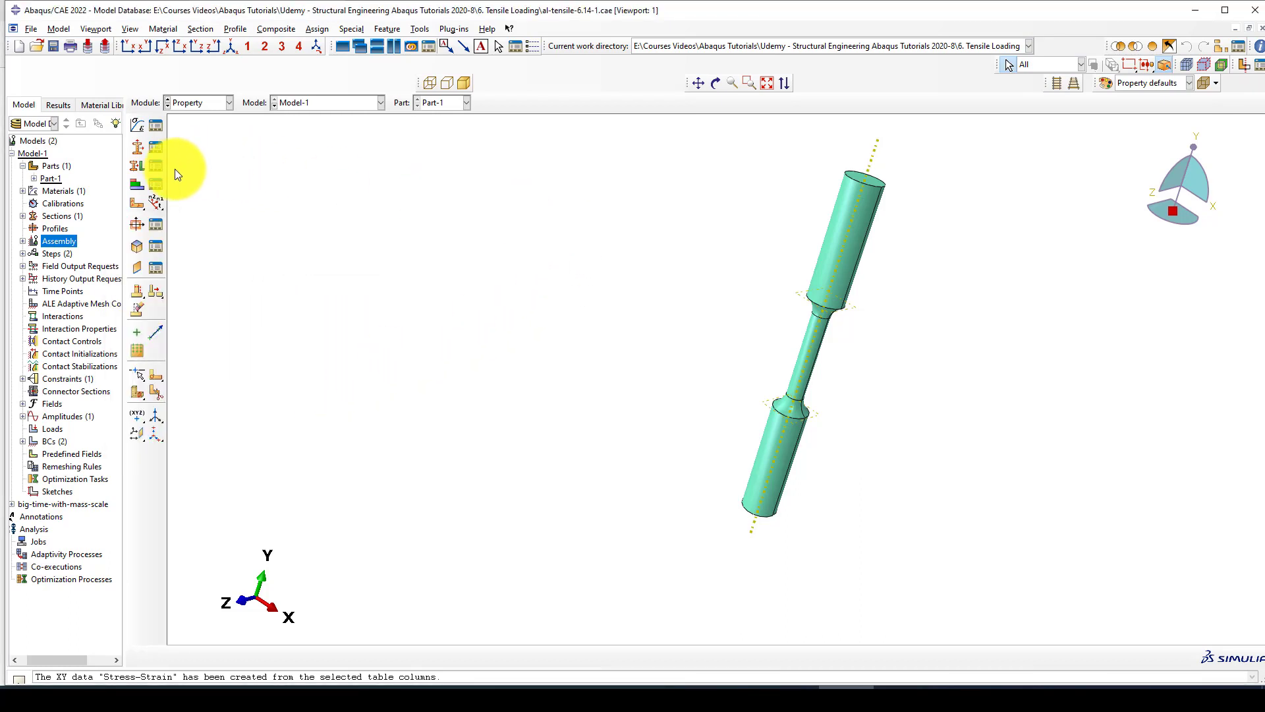
- Confirm the Al section assignment covers region Set-4
click(161, 168)
click(315, 203)
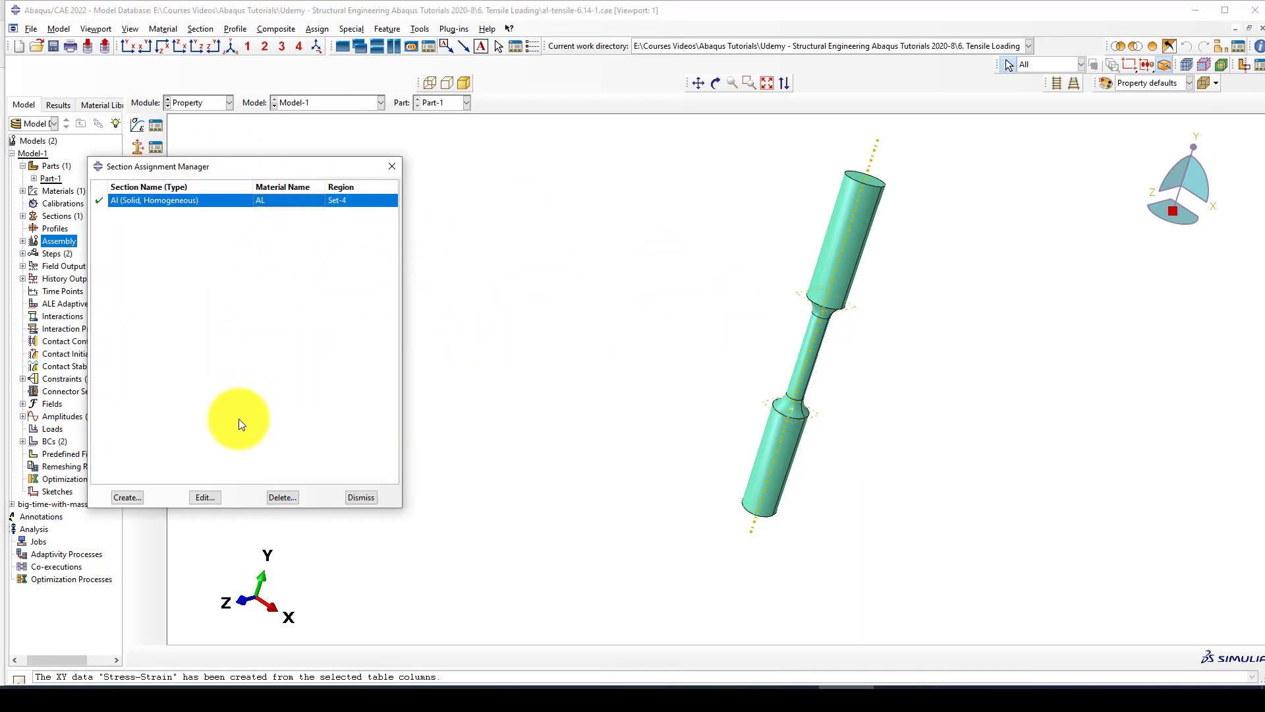
click(204, 498)
click(198, 192)
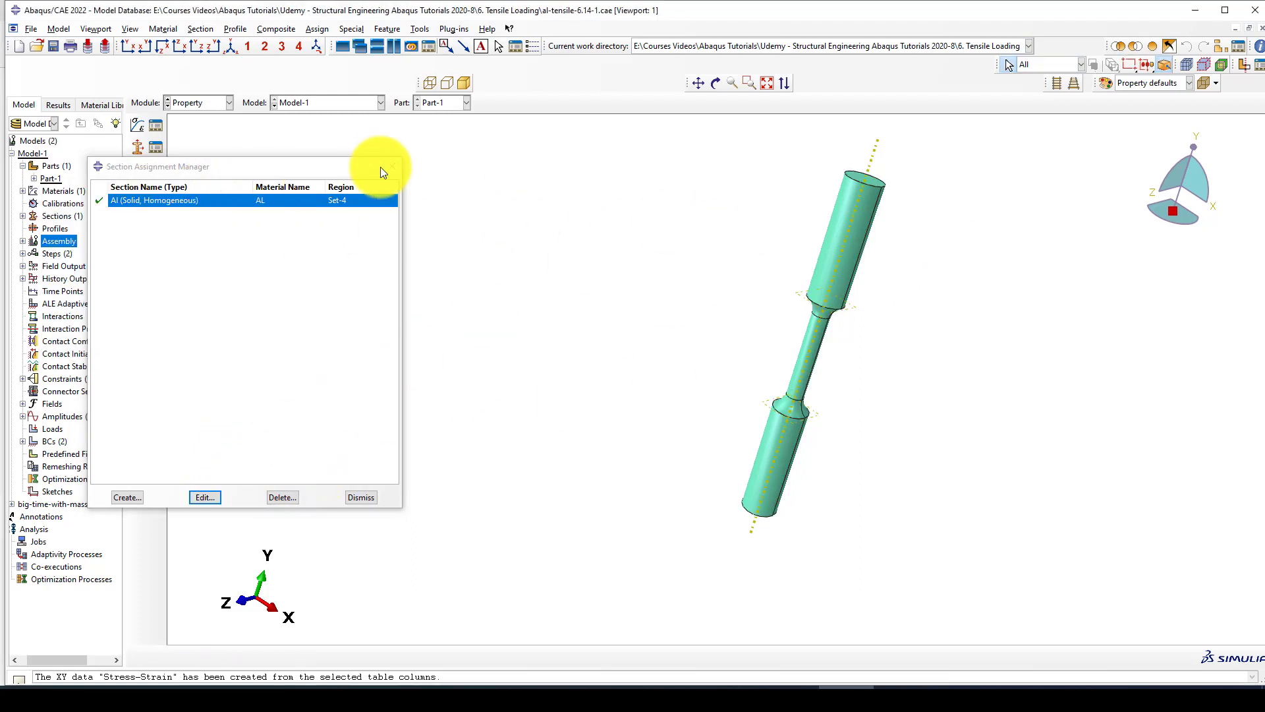
click(391, 166)
click(212, 104)
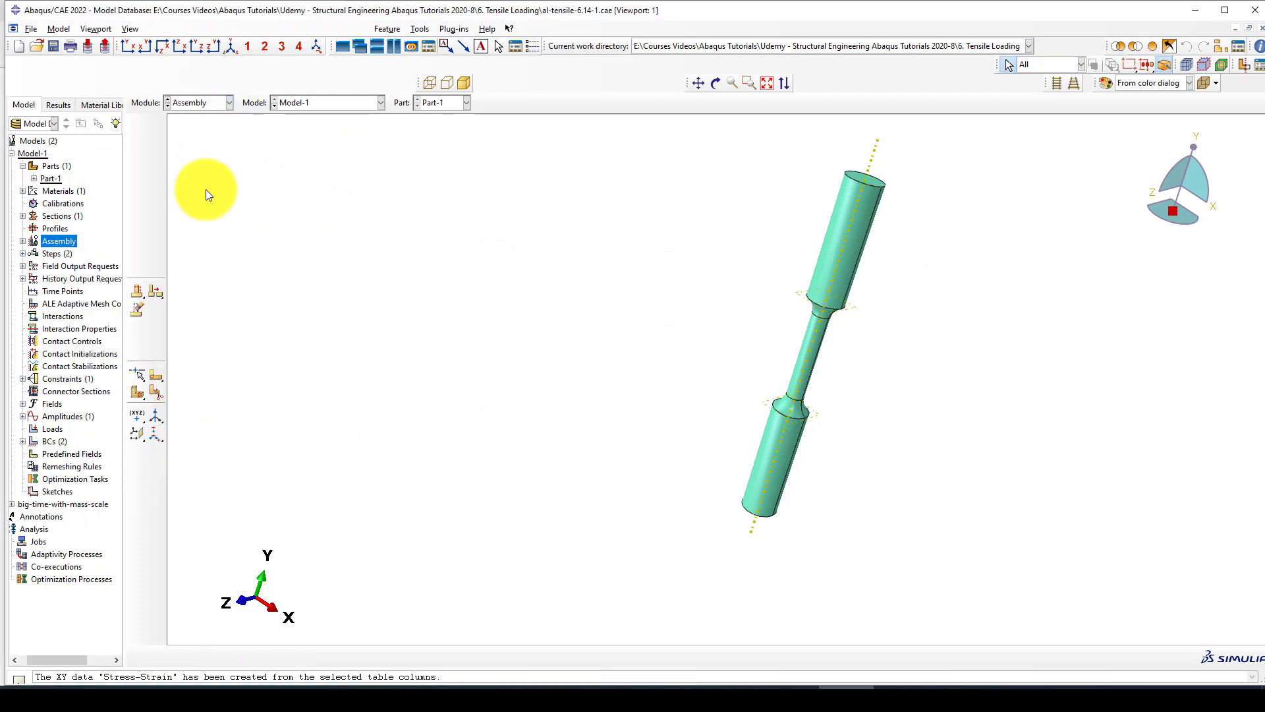
- In the Assembly module, zoom and tilt to inspect the specimen and RP-1, then switch to Step
click(195, 143)
scroll(231, 258, down, 1)
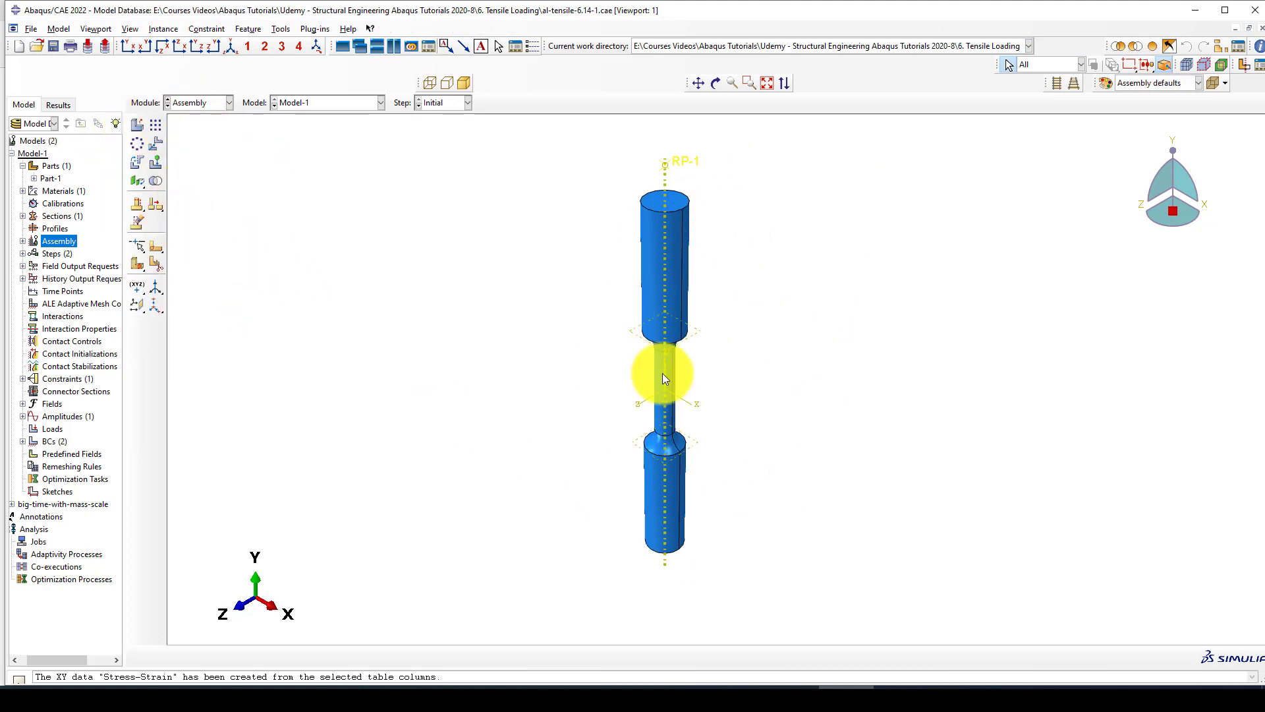
scroll(651, 238, up, 2)
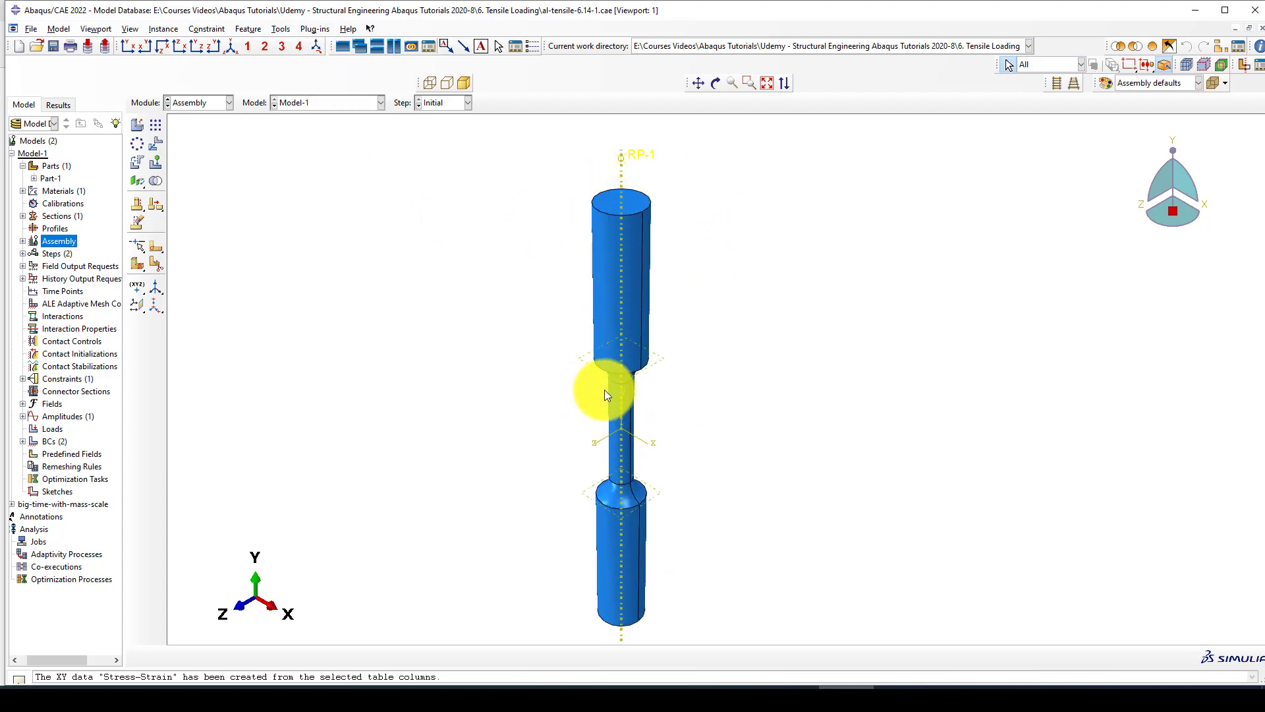
ctrl+alt+drag(623, 504, 709, 174)
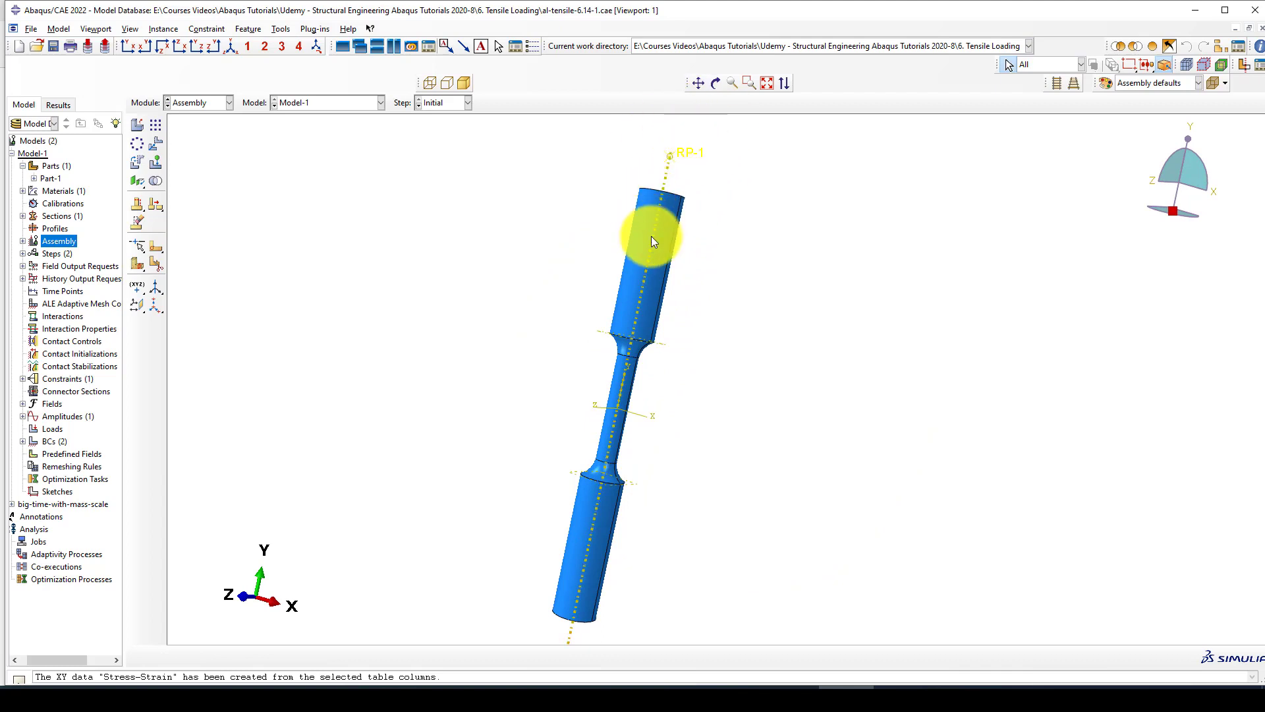
scroll(677, 161, down, 1)
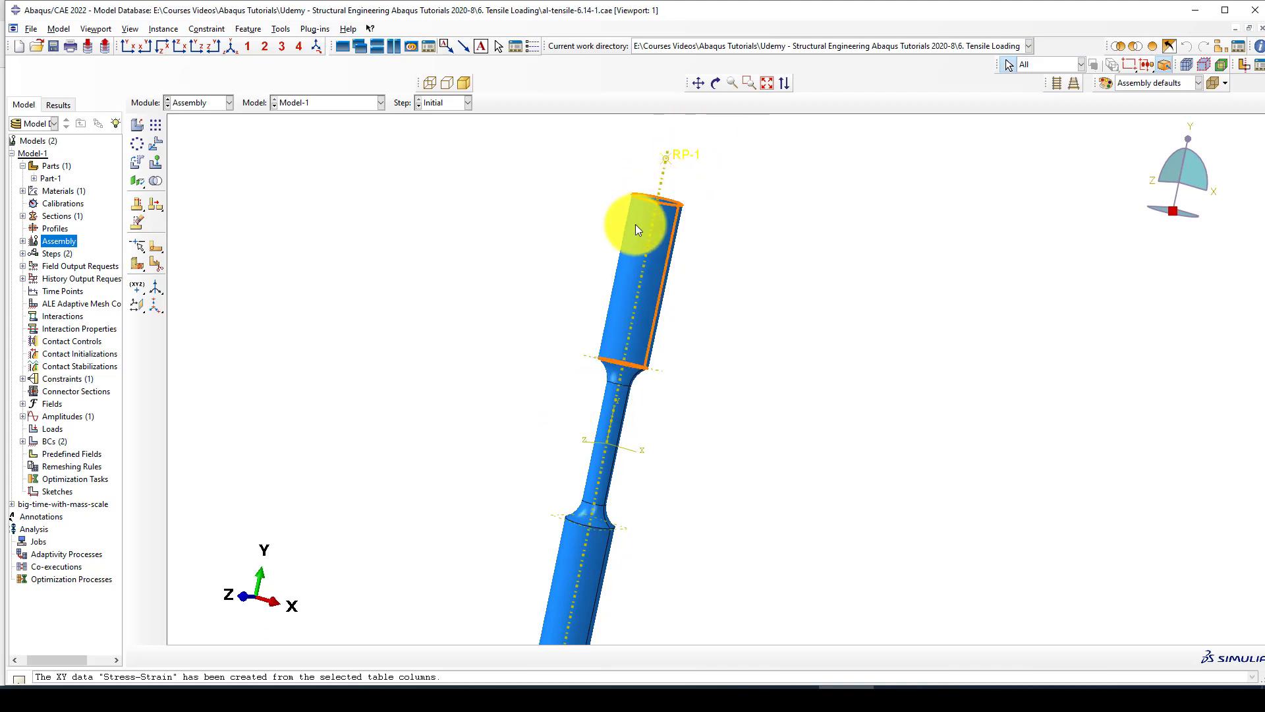
scroll(636, 224, up, 1)
click(212, 104)
click(213, 154)
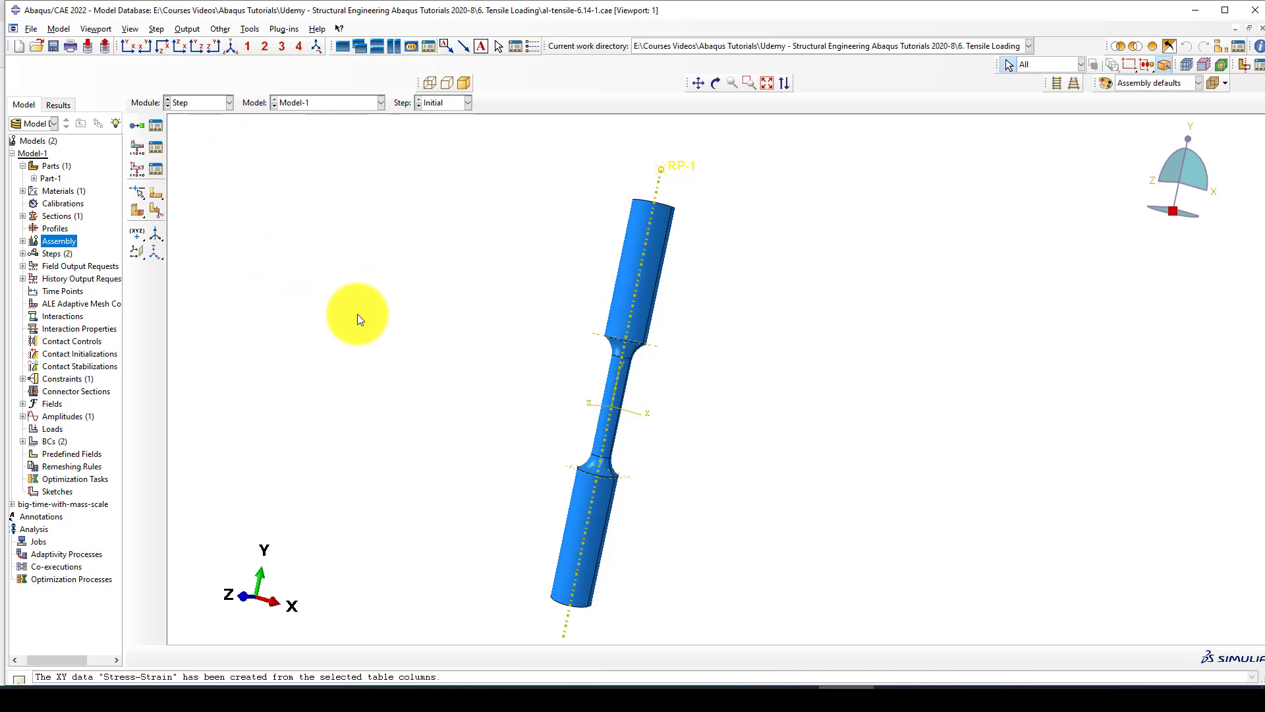
scroll(358, 311, up, 1)
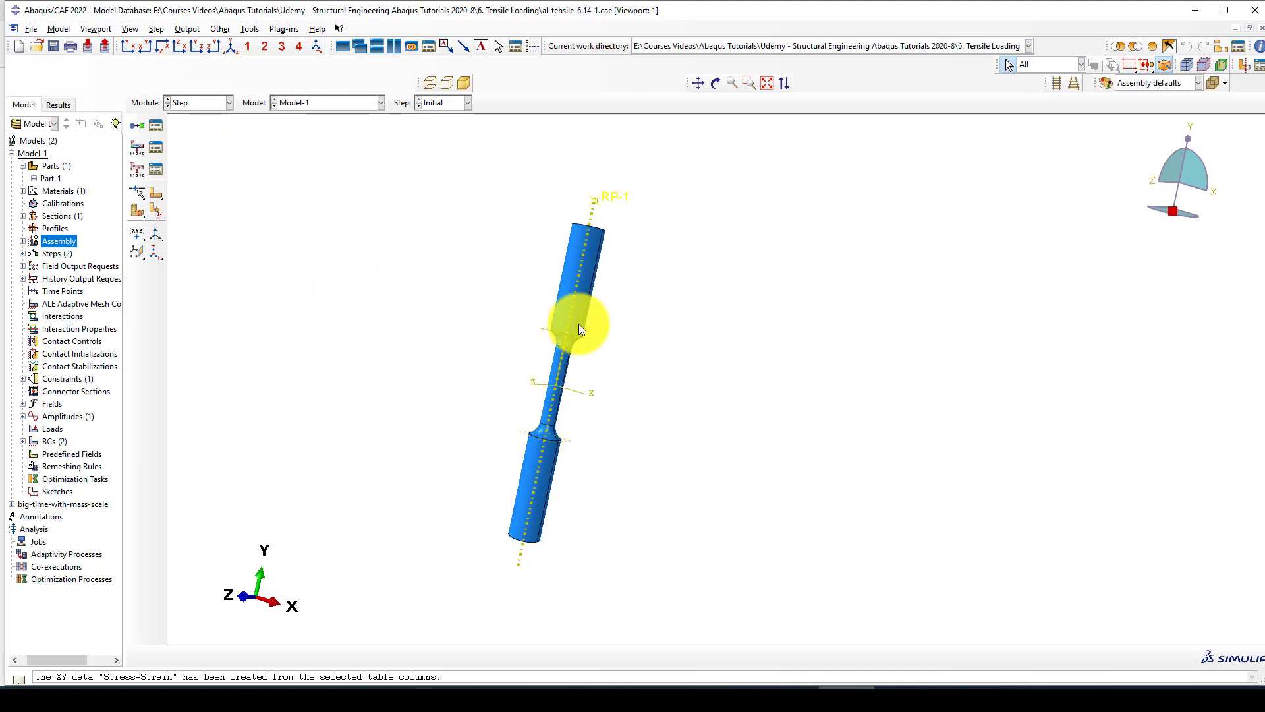
click(235, 45)
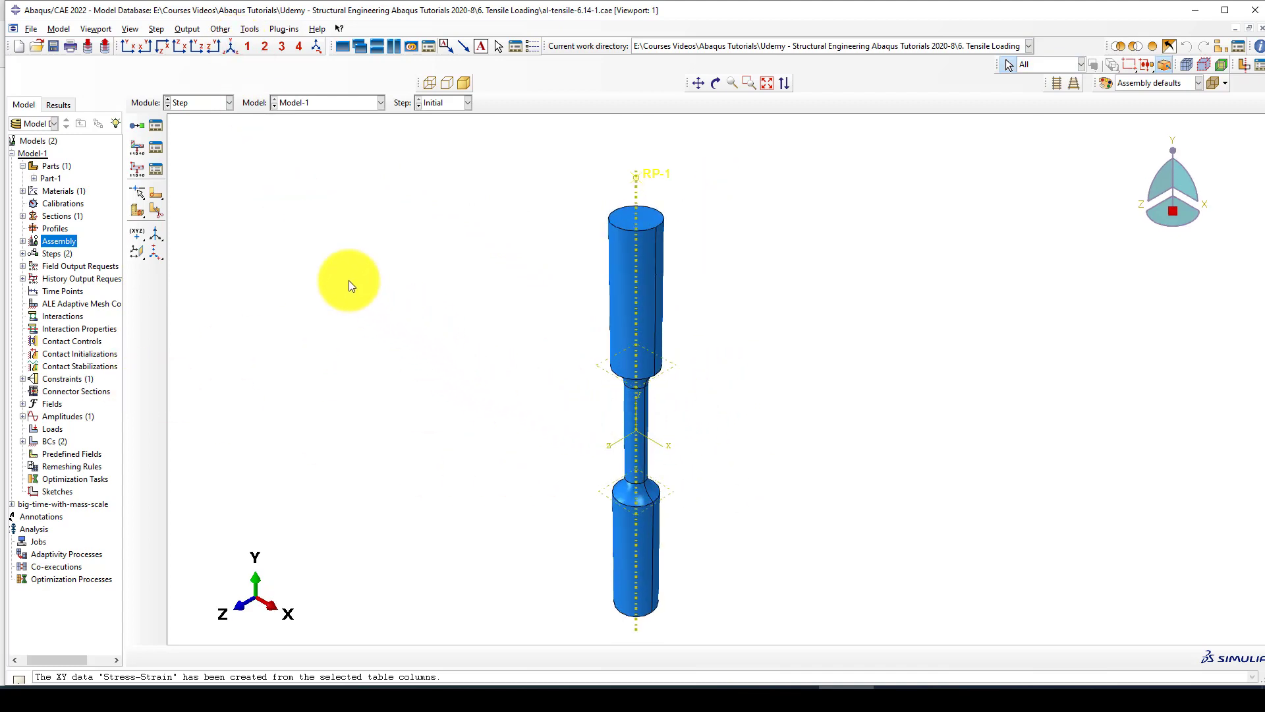
click(156, 125)
click(328, 240)
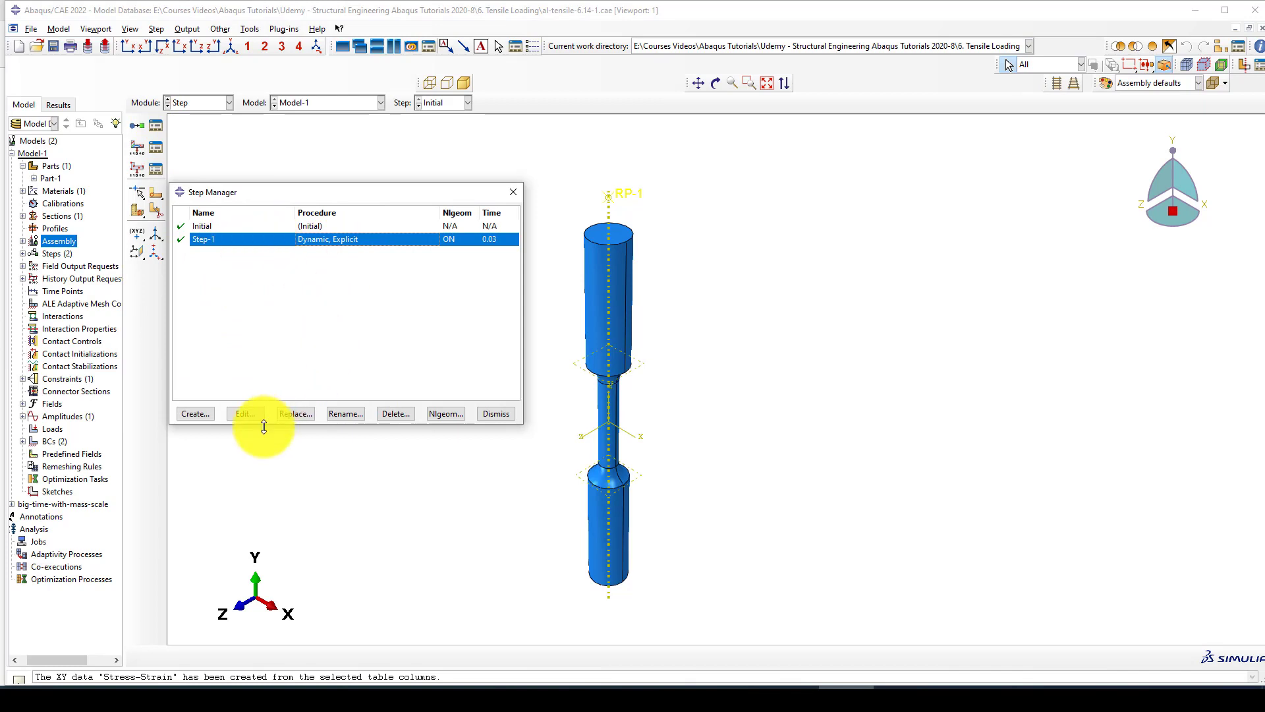
click(245, 413)
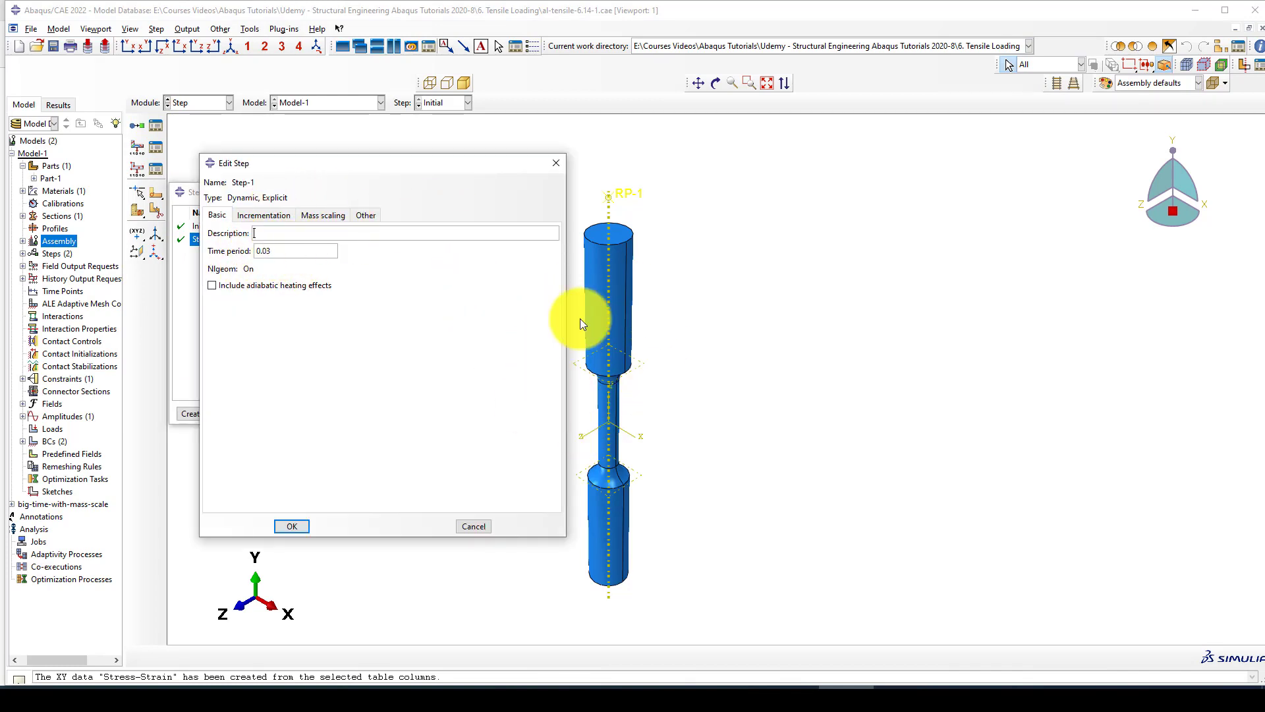
click(270, 214)
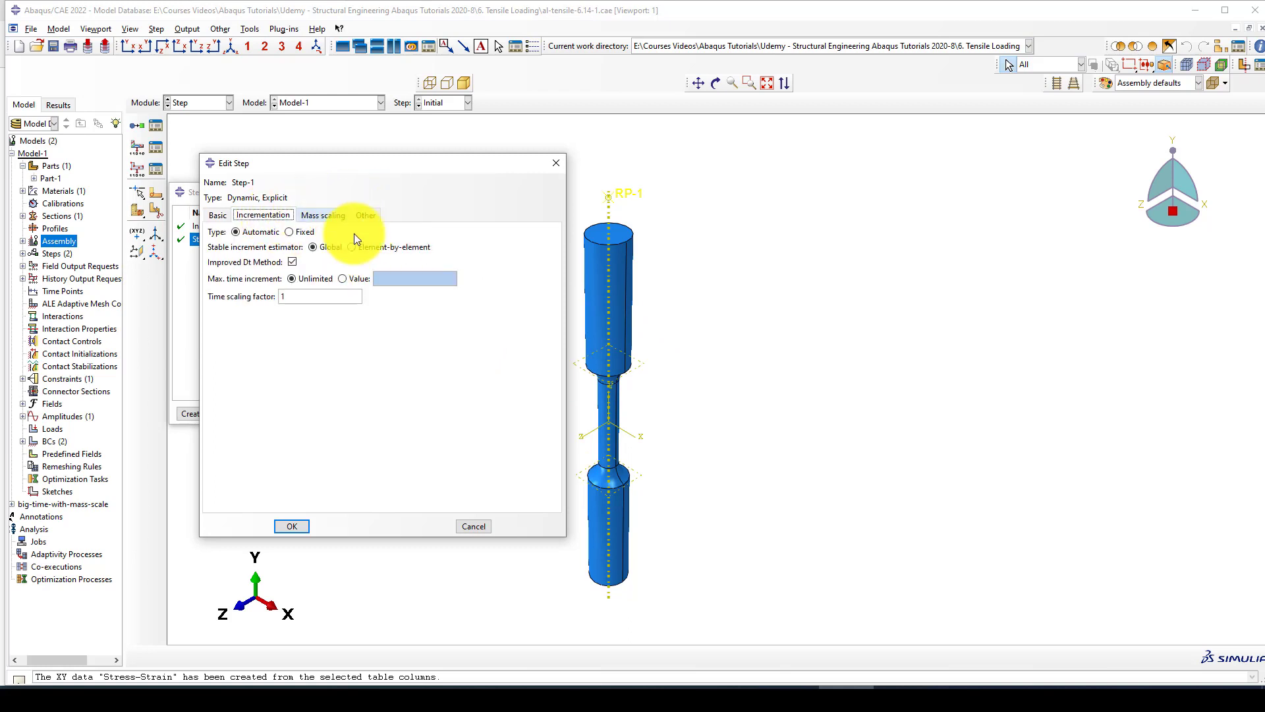
click(302, 523)
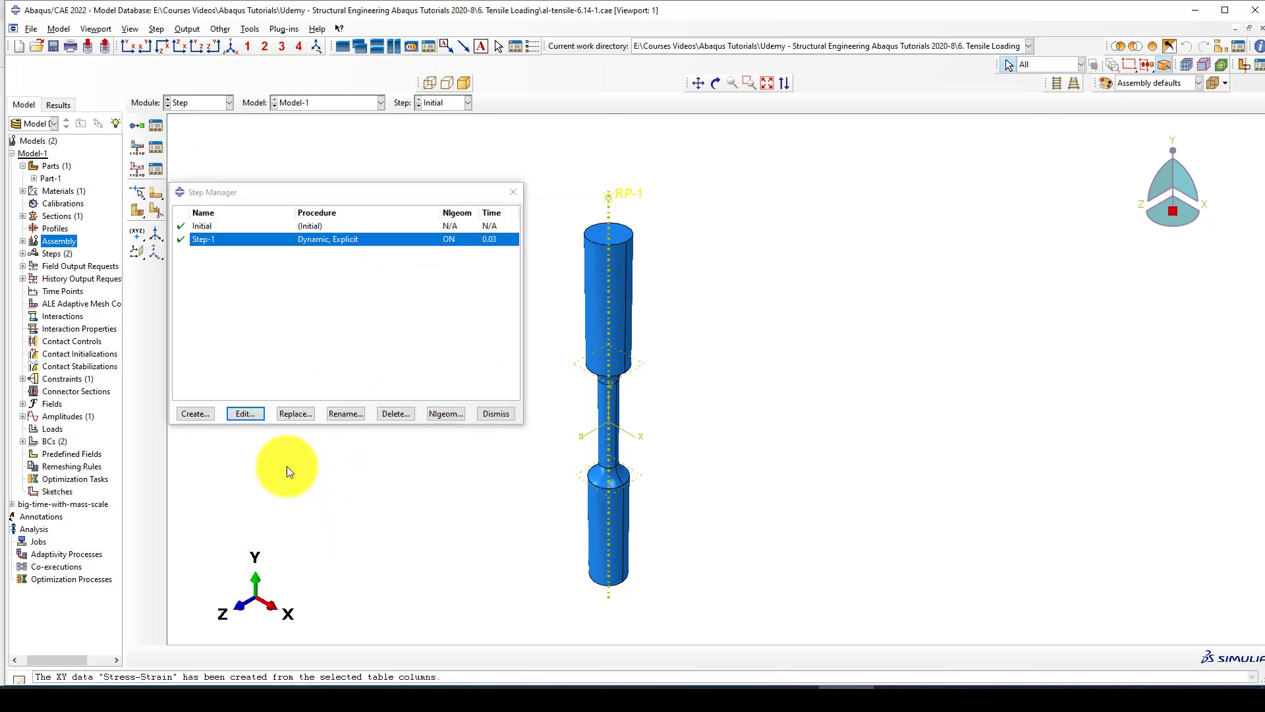
click(497, 414)
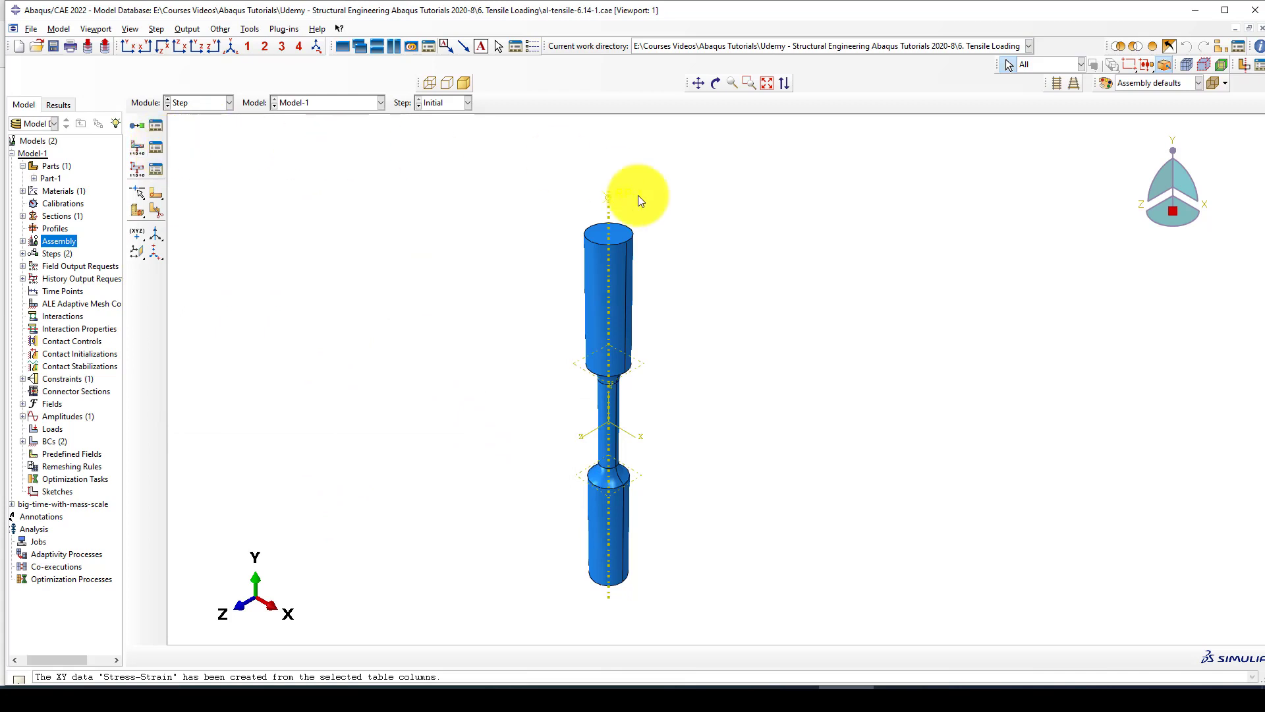
click(249, 29)
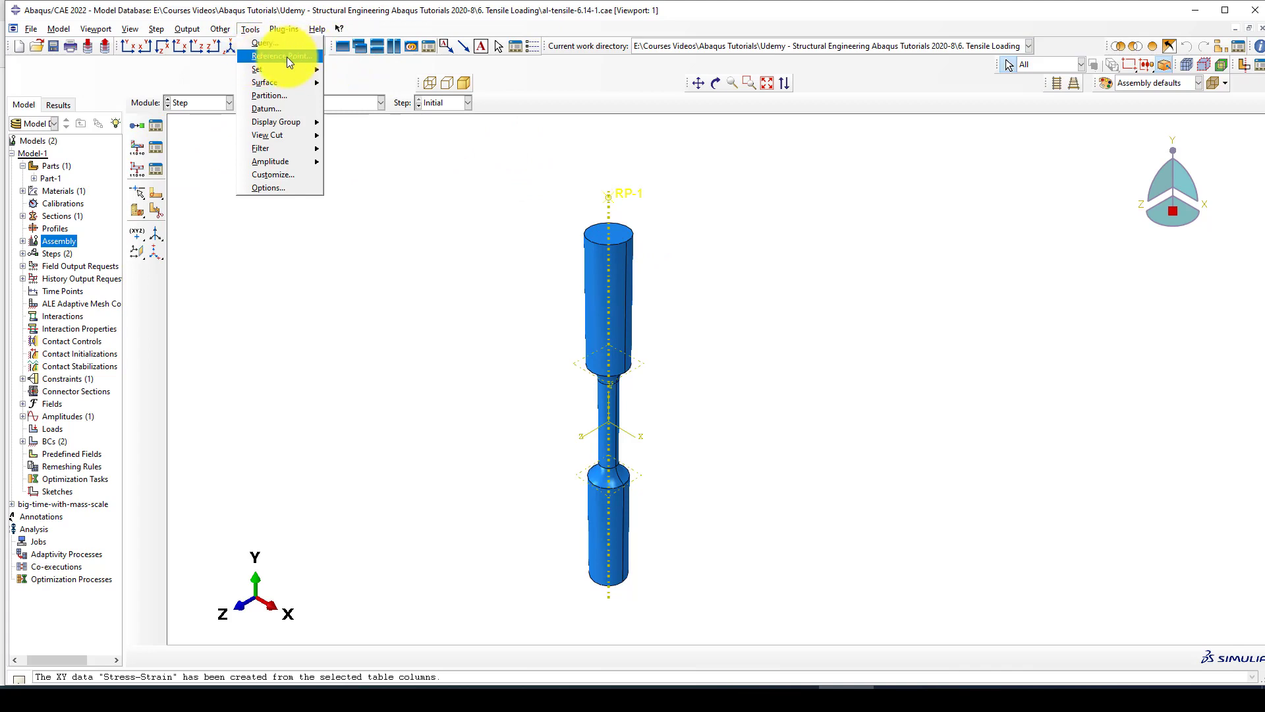
- Edit the laod-dis set's geometry to confirm it holds reference point RP-1
mouse_move(296, 69)
mouse_move(369, 98)
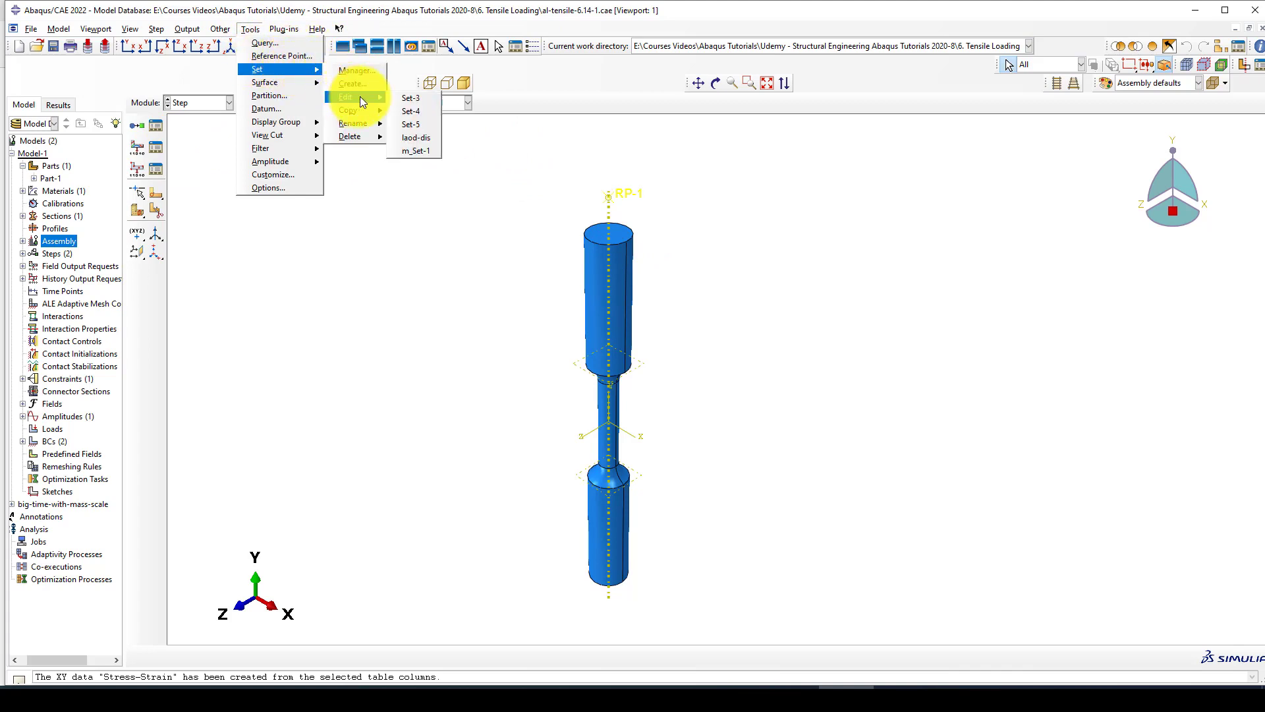
click(430, 137)
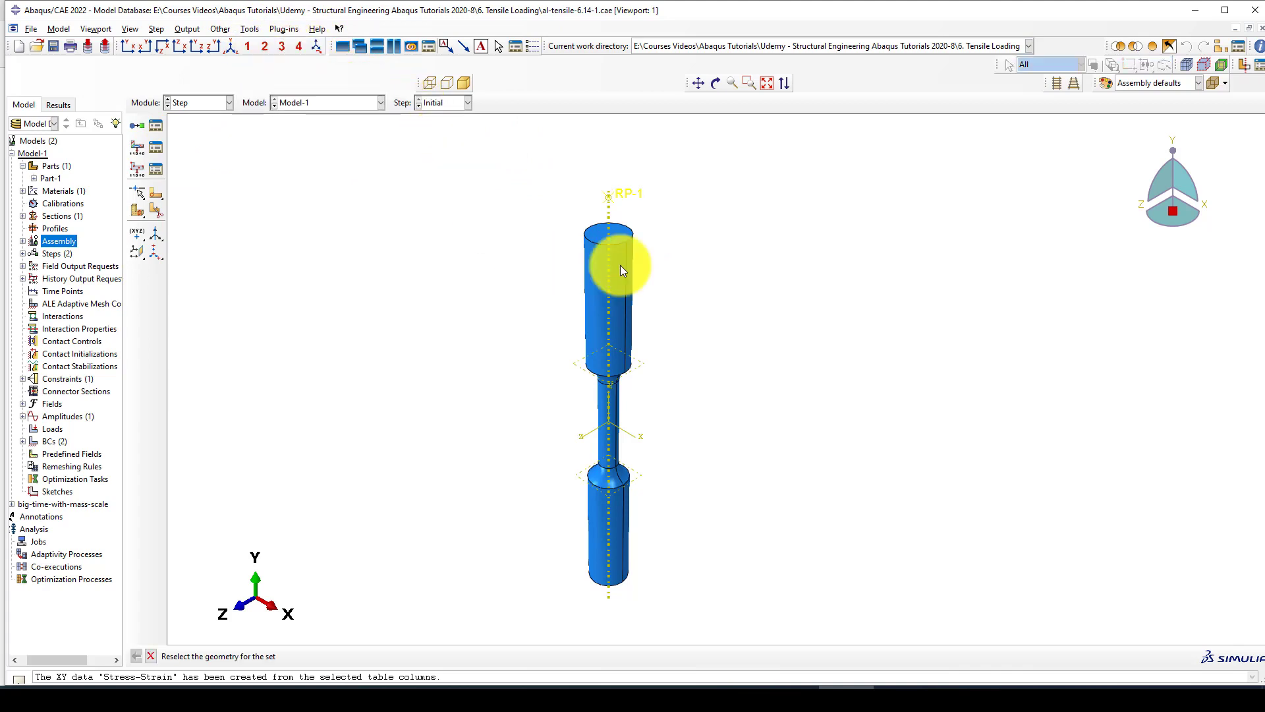
scroll(626, 197, down, 2)
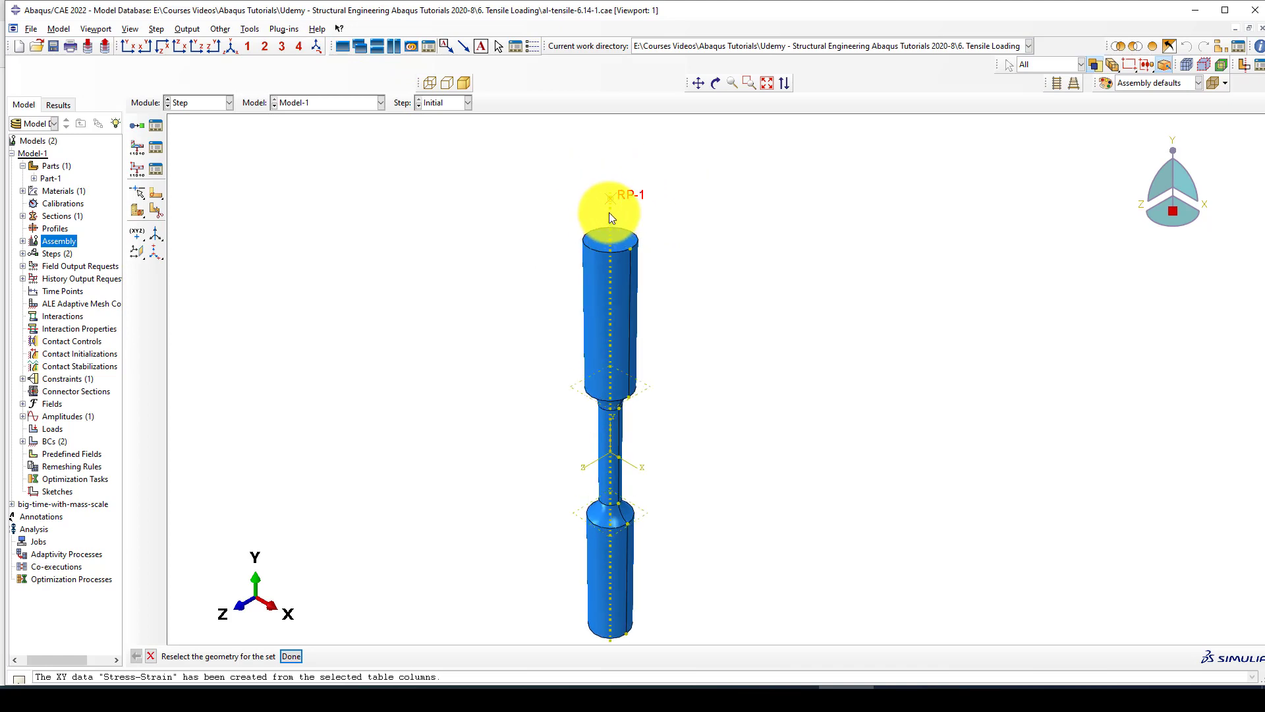
scroll(390, 204, up, 1)
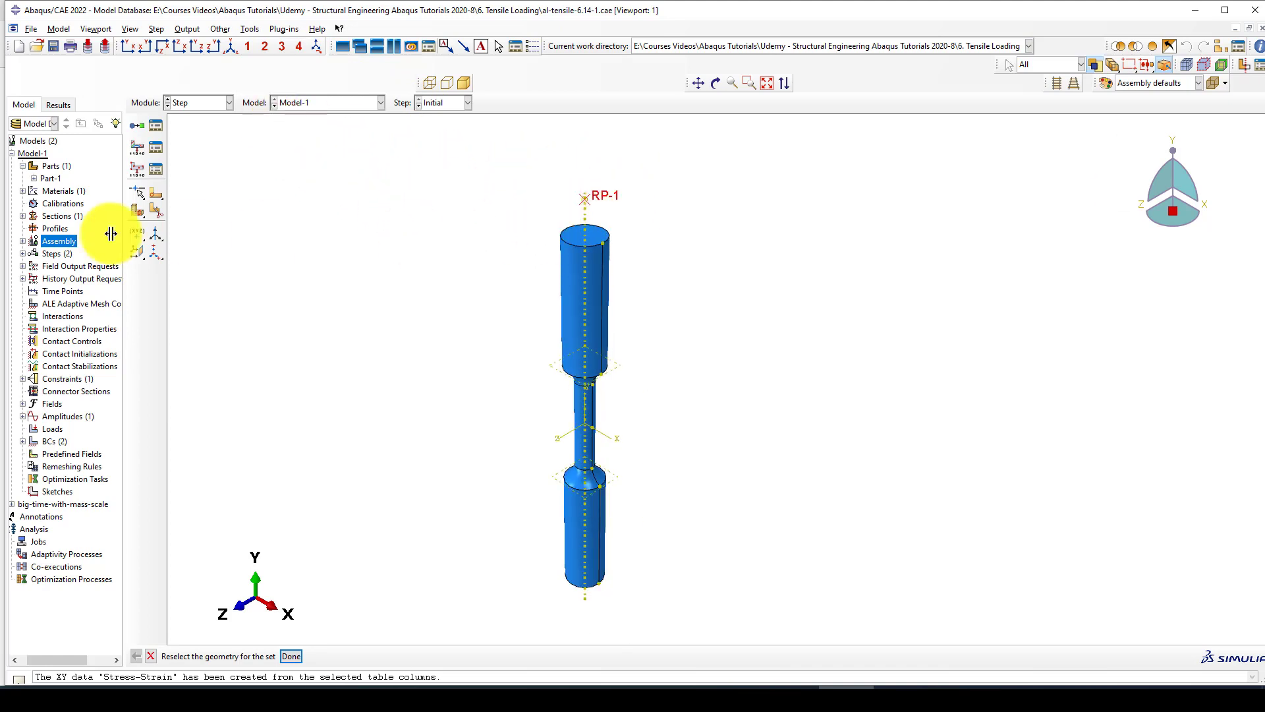
- Inspect the H-Output-1 request's output variables, then close it and discard the changes
click(153, 168)
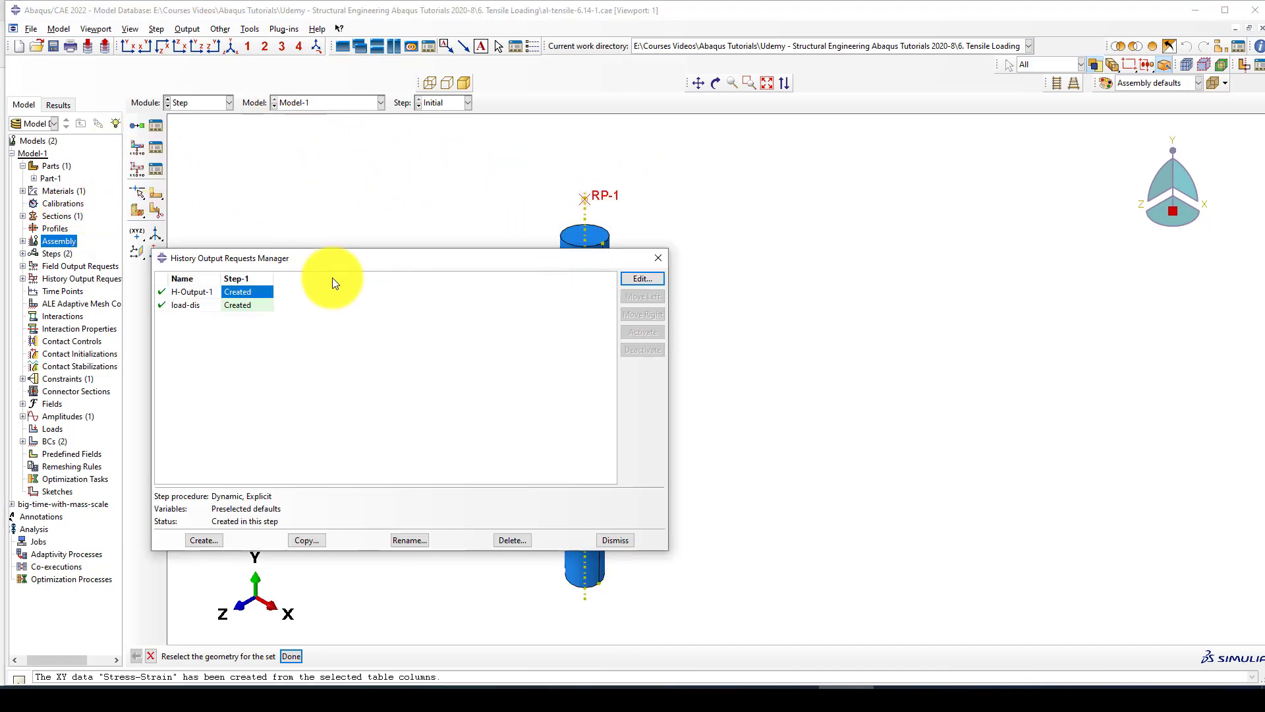
drag(339, 259, 315, 257)
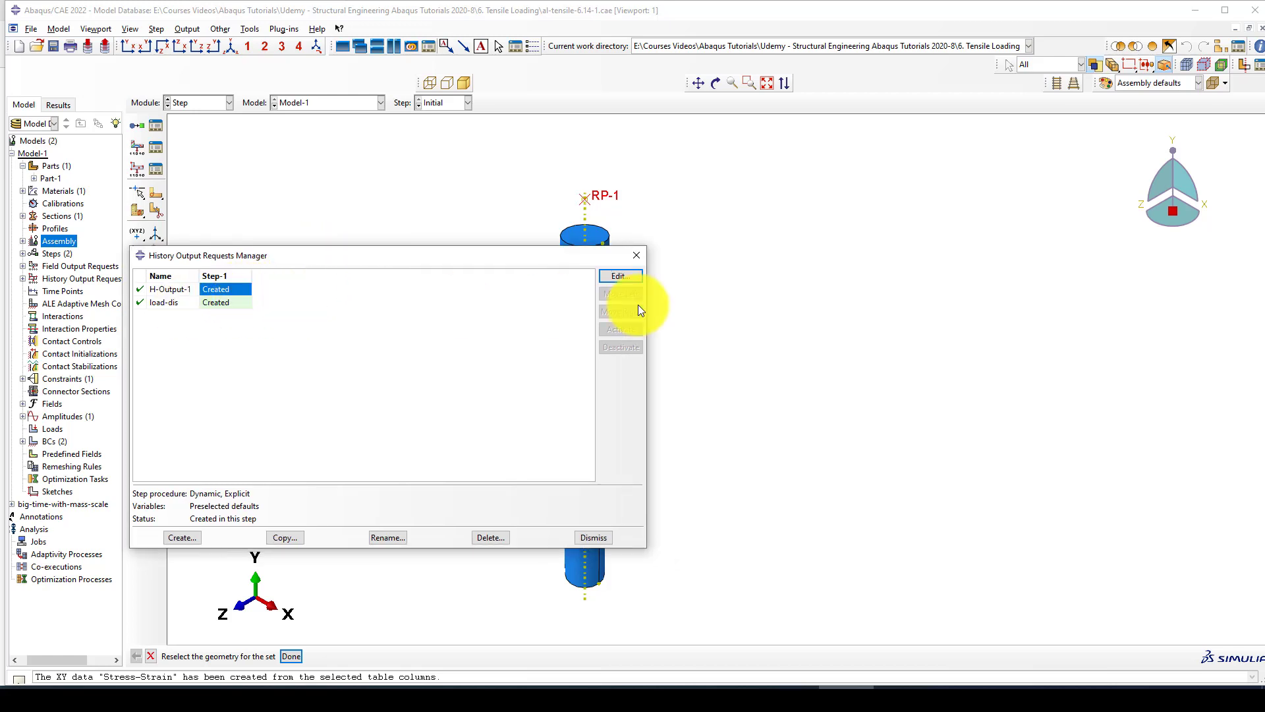
double_click(225, 290)
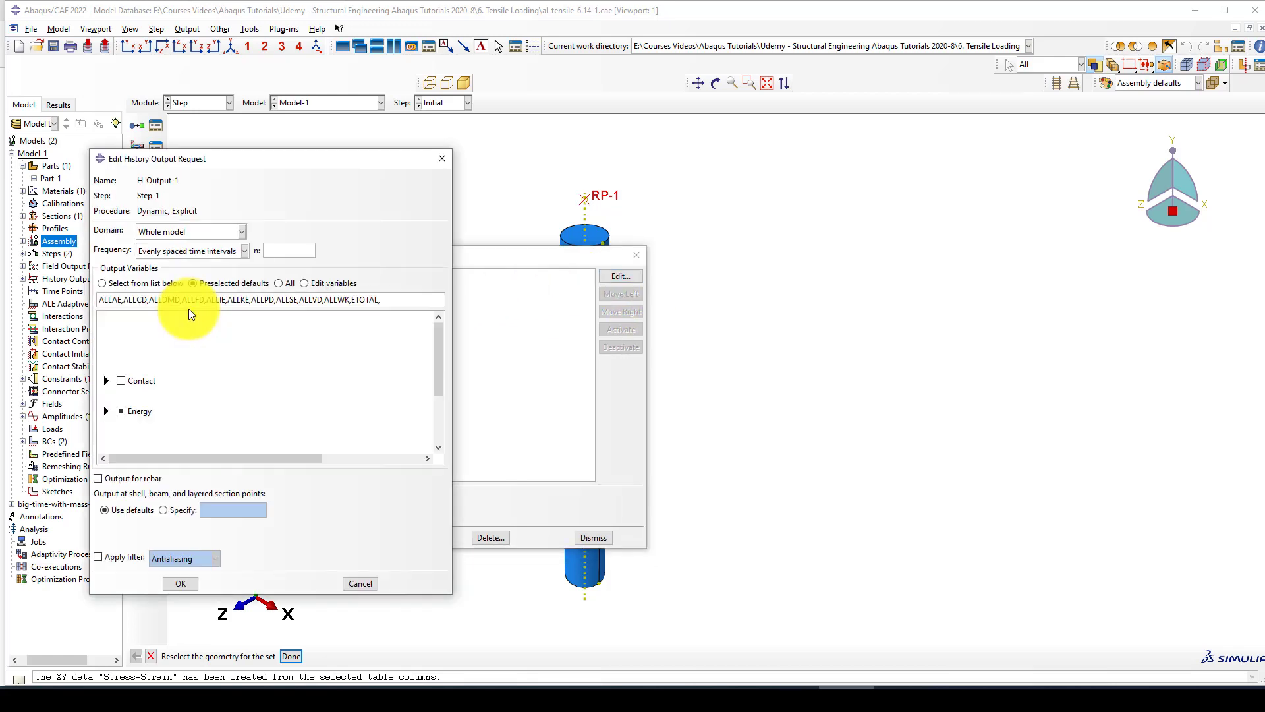
click(106, 335)
scroll(994, 227, down, 3)
scroll(705, 247, up, 2)
click(102, 283)
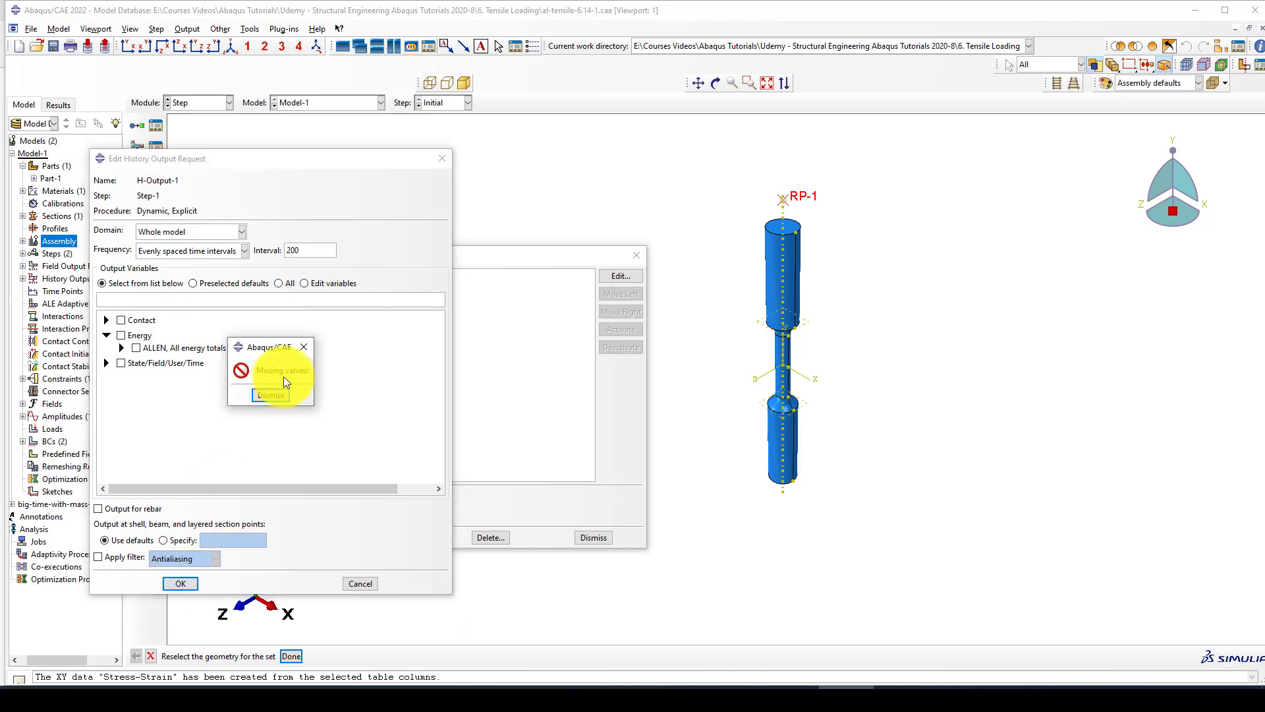
click(306, 348)
click(441, 159)
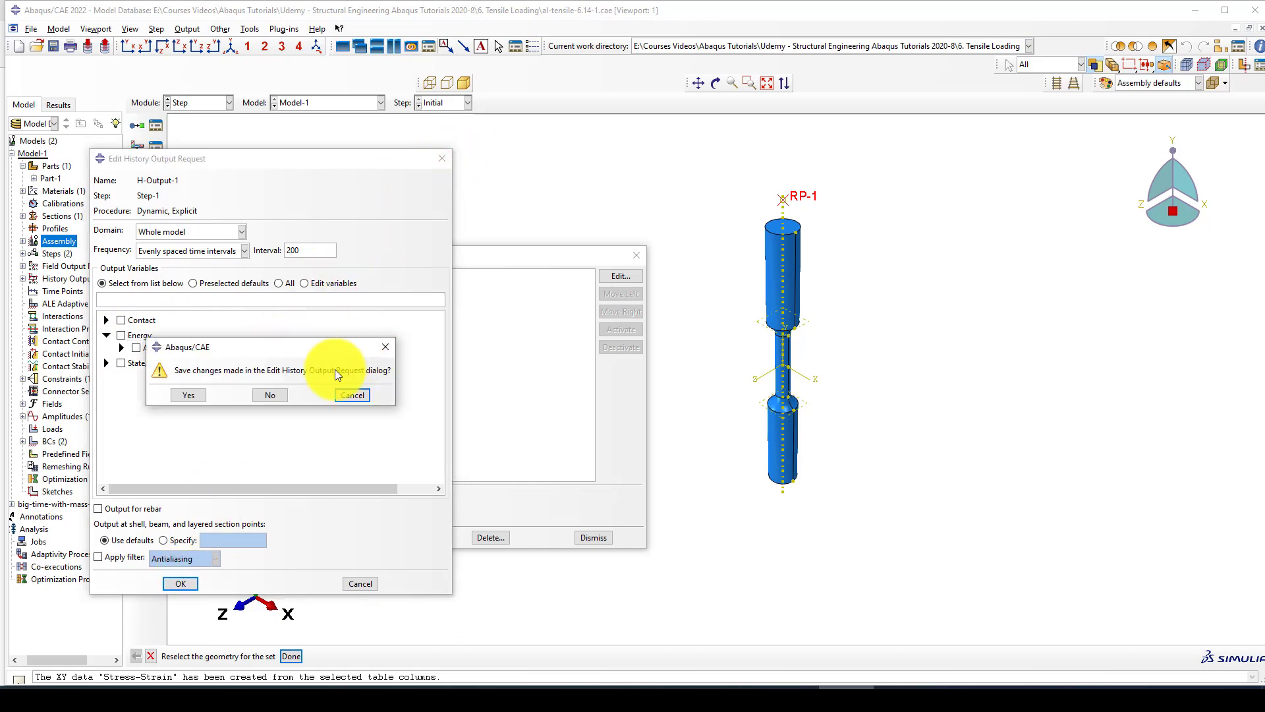
click(272, 395)
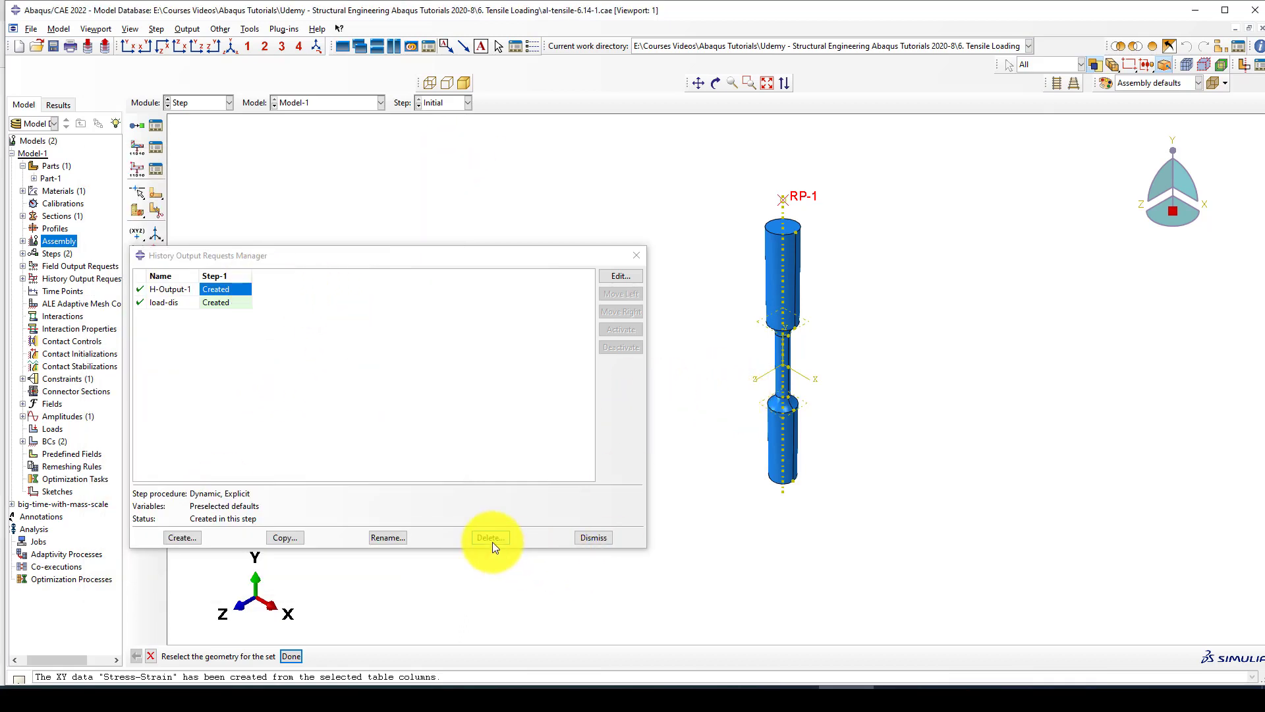
- Delete the default H-Output-1 history output request, leaving only load-dis
click(491, 539)
click(604, 367)
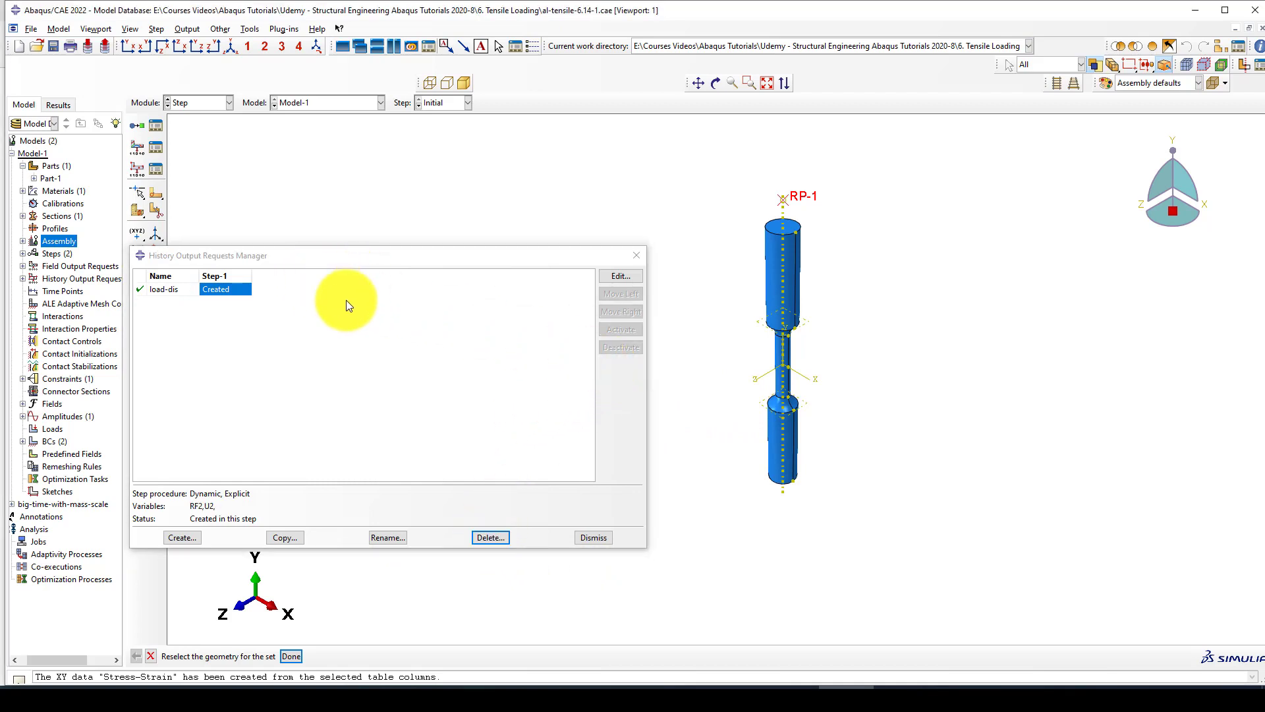
scroll(823, 297, up, 3)
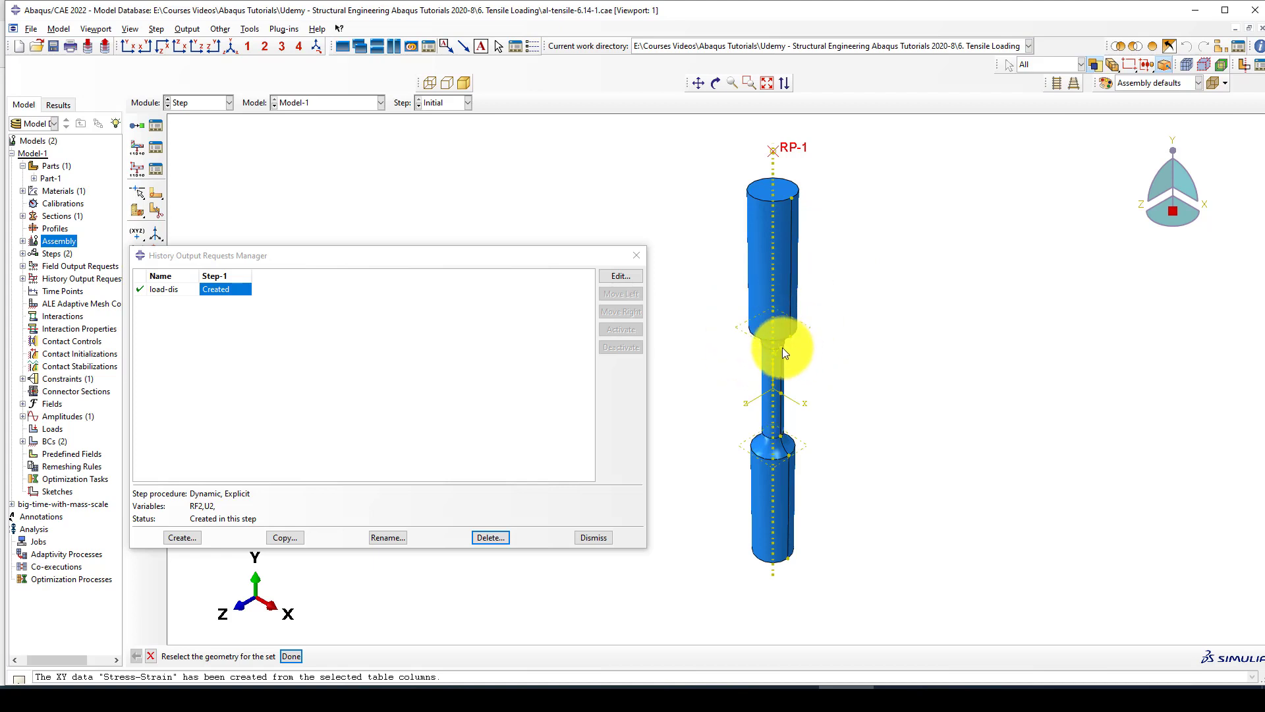
scroll(773, 355, down, 1)
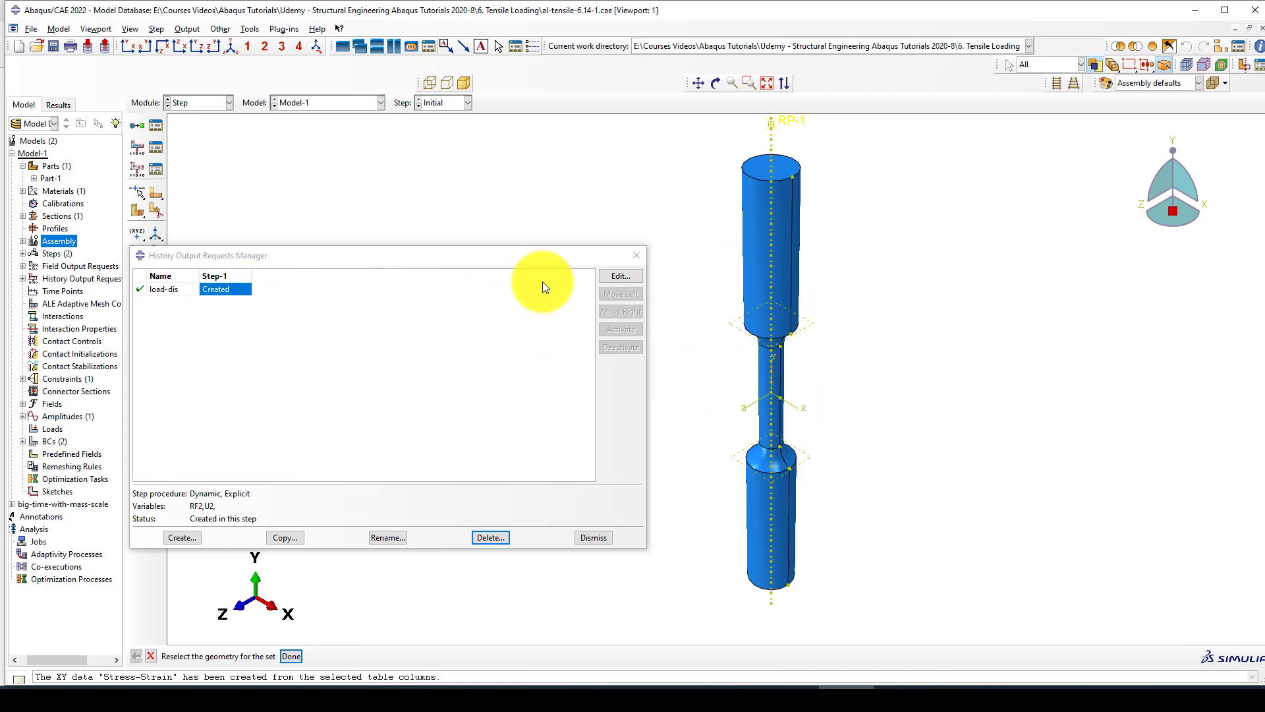
- Verify load-dis selects RF2 and U2 under Forces/Reactions and Displacement, and accept it unchanged
click(615, 277)
scroll(827, 262, up, 1)
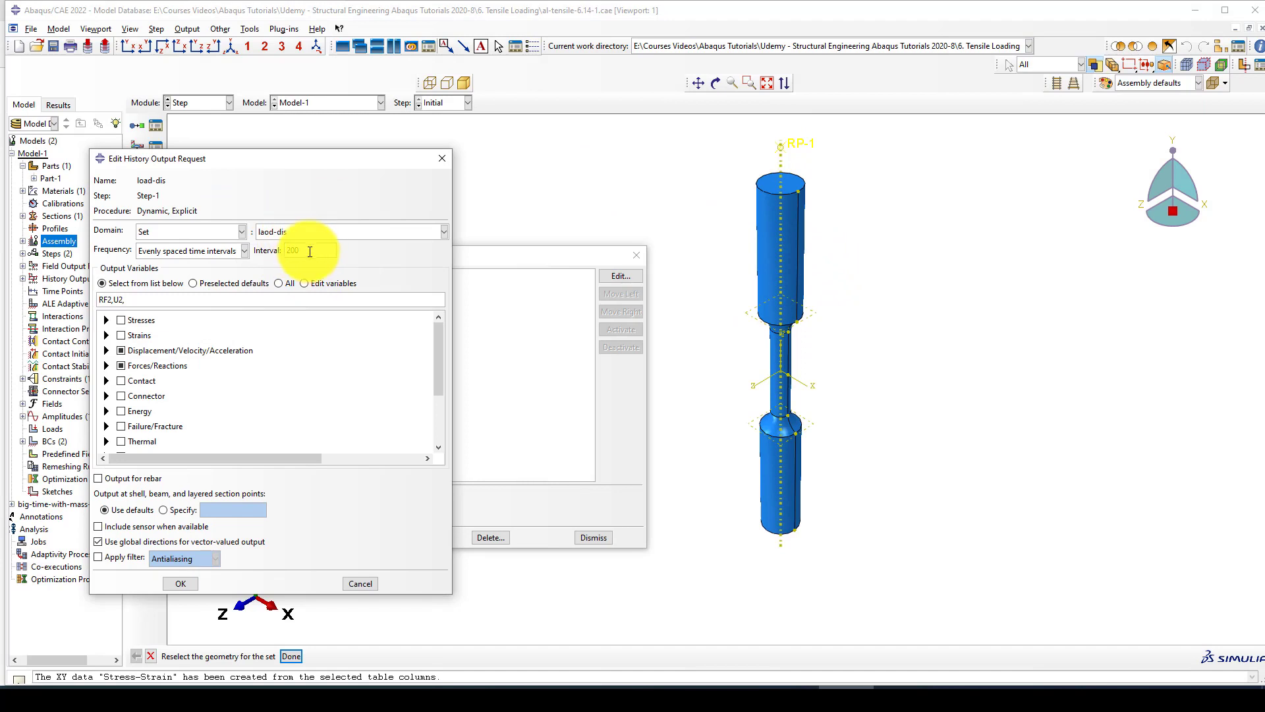
click(106, 366)
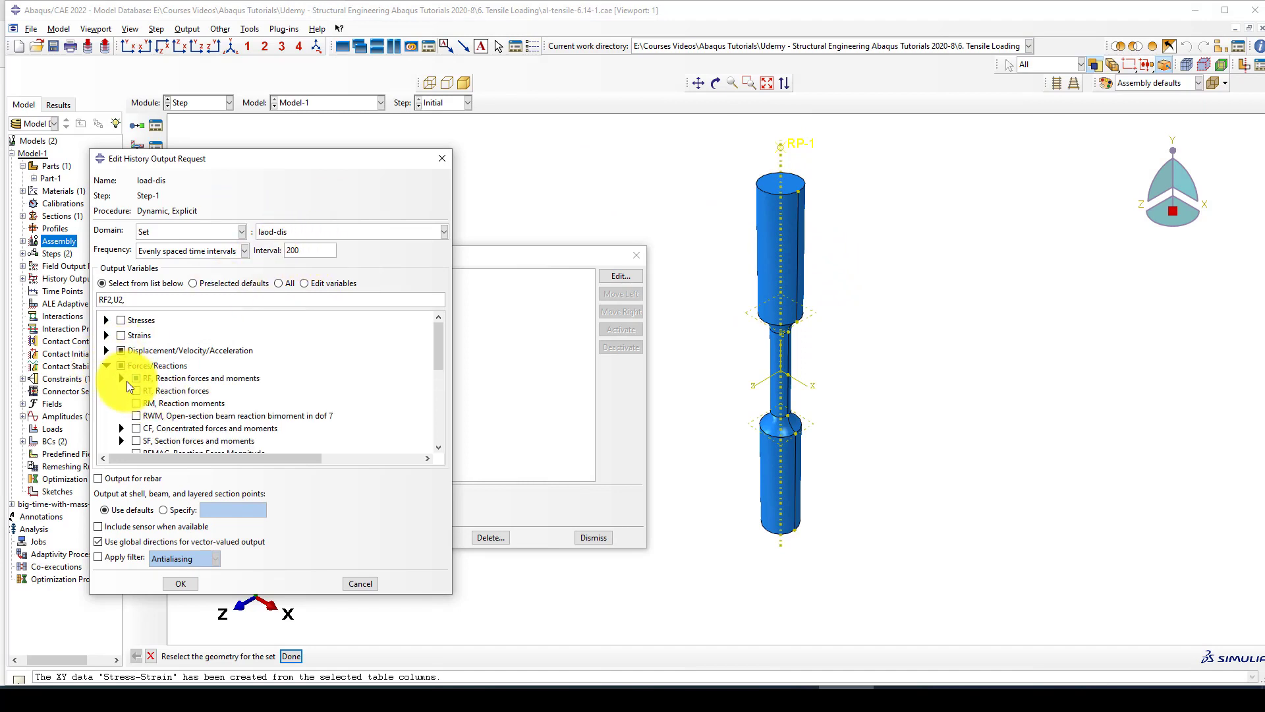
click(121, 377)
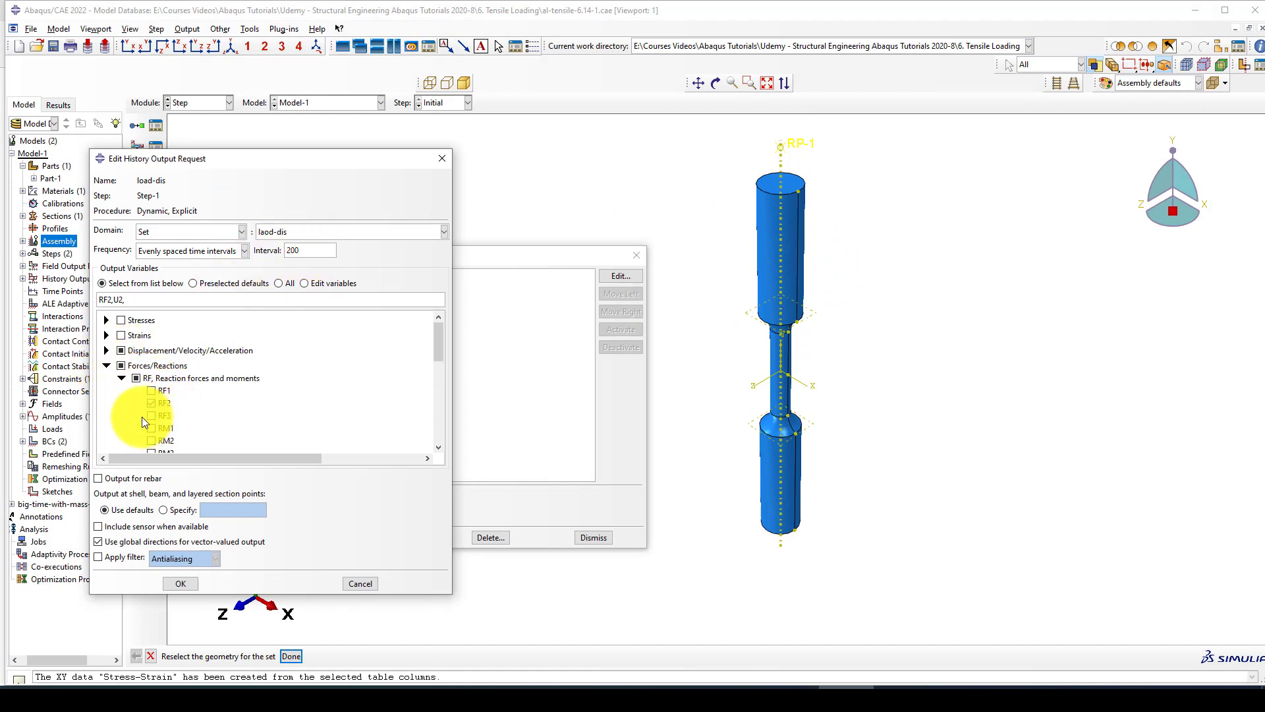
click(107, 350)
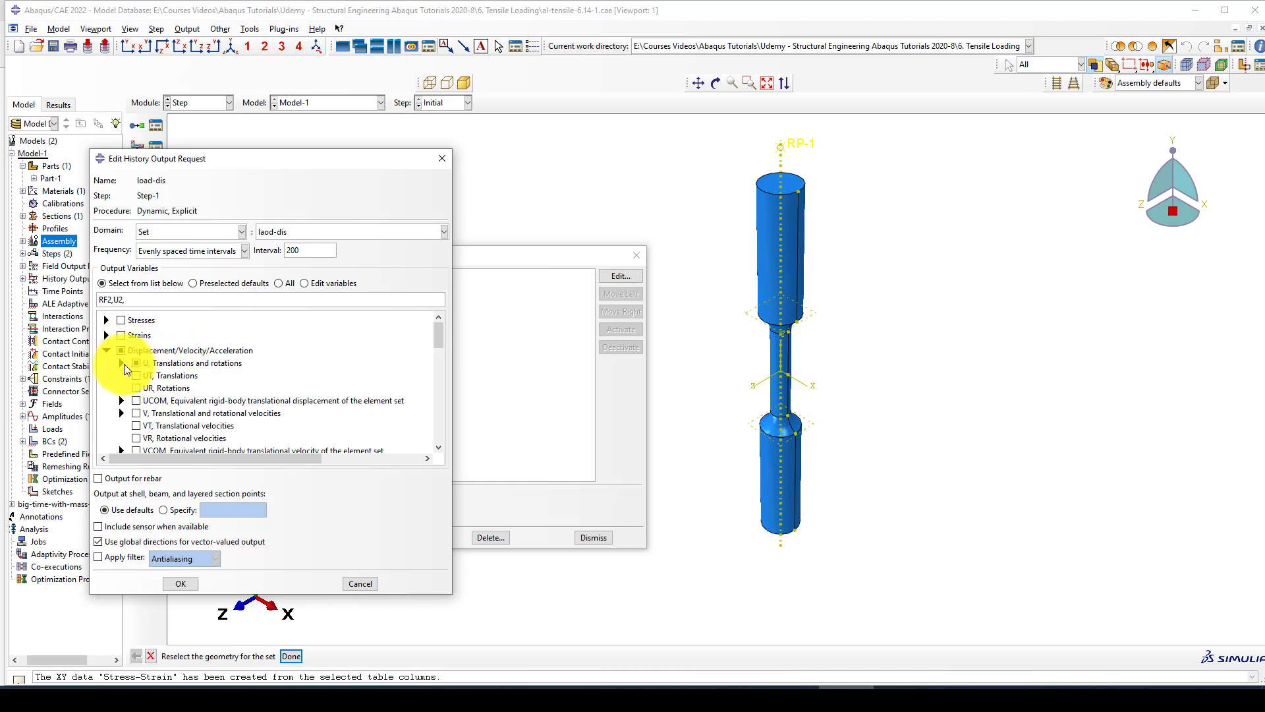
click(122, 363)
click(179, 583)
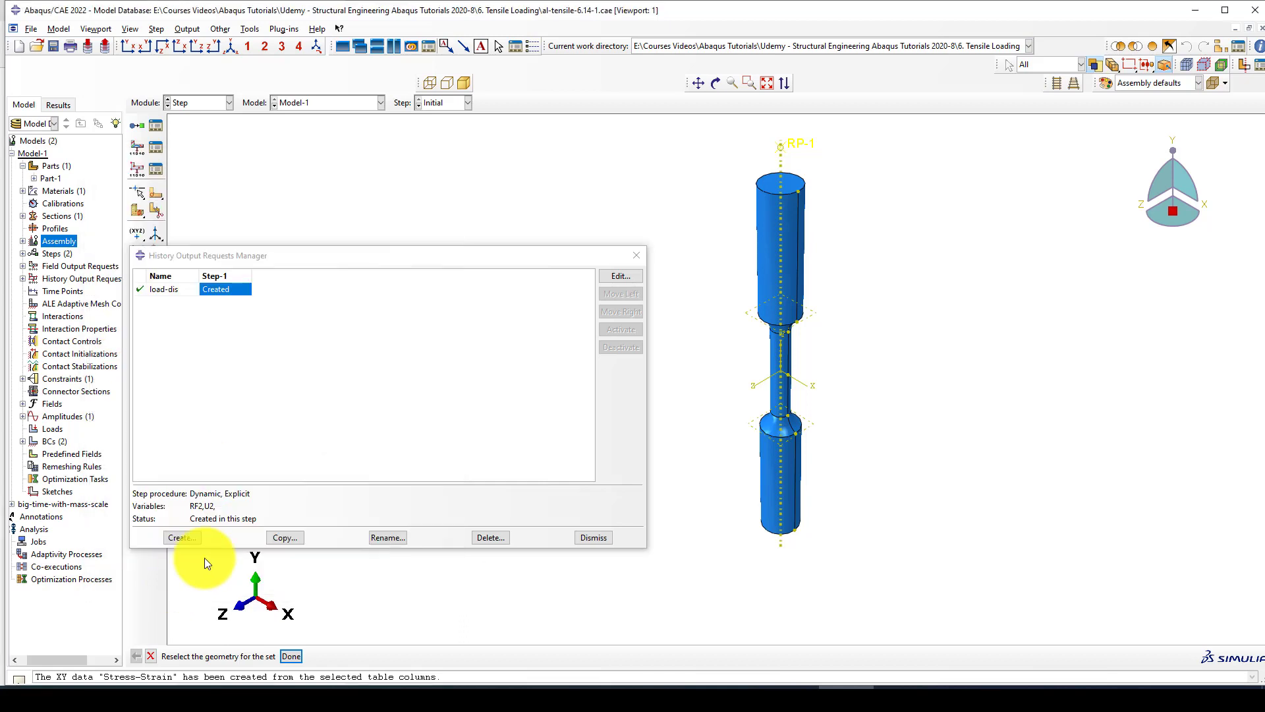
click(213, 103)
- In the Interaction module, review Constraint-1's kinematic coupling of RP-1 to the top surface without changes
click(192, 167)
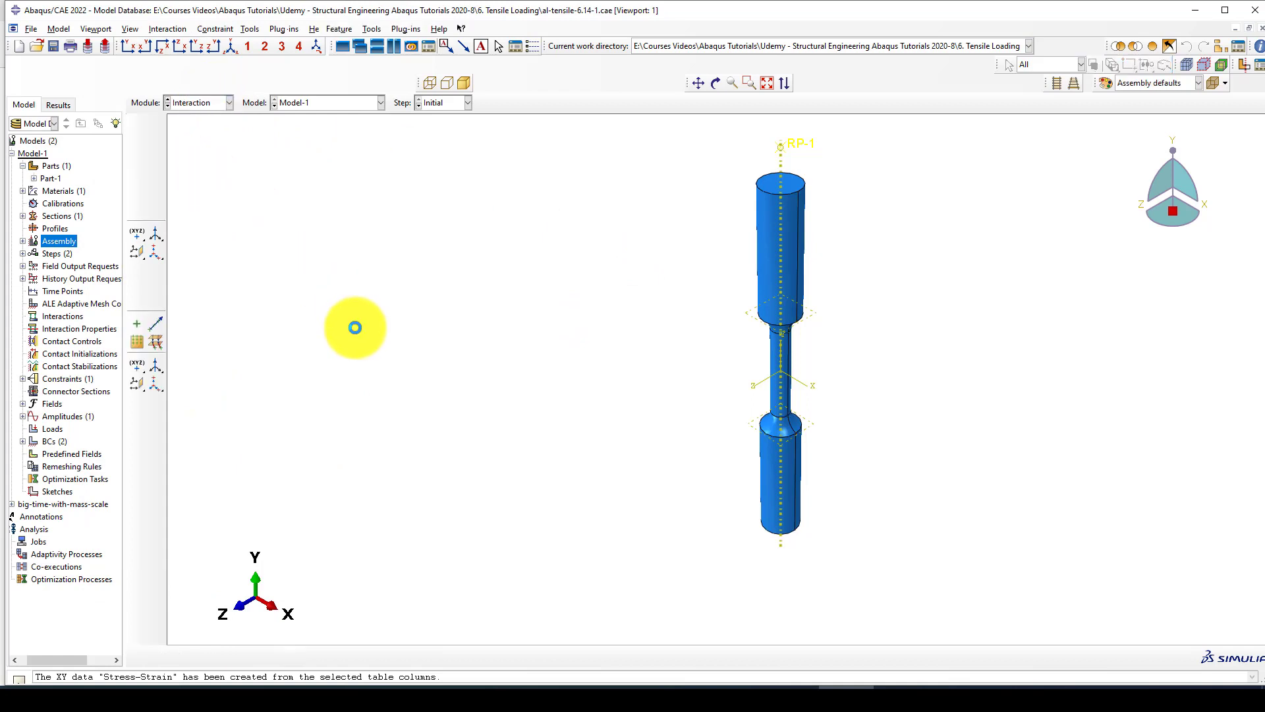
scroll(351, 329, up, 2)
scroll(663, 222, down, 1)
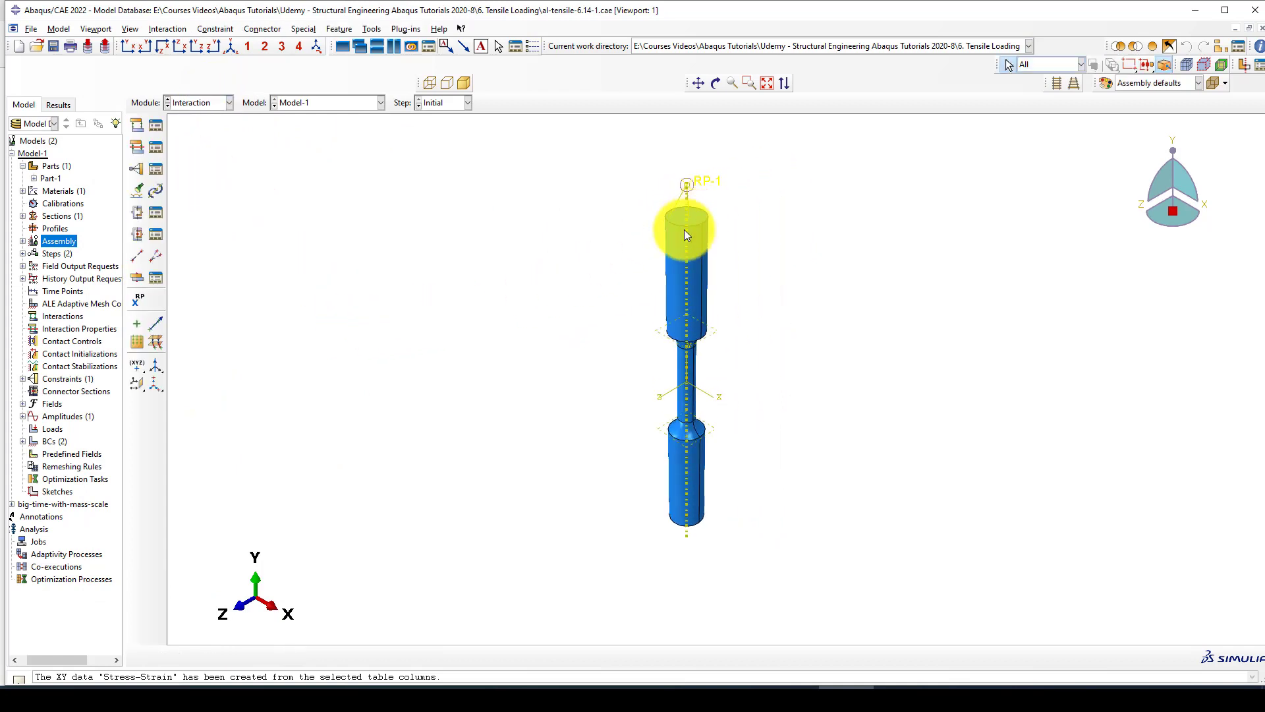
click(154, 168)
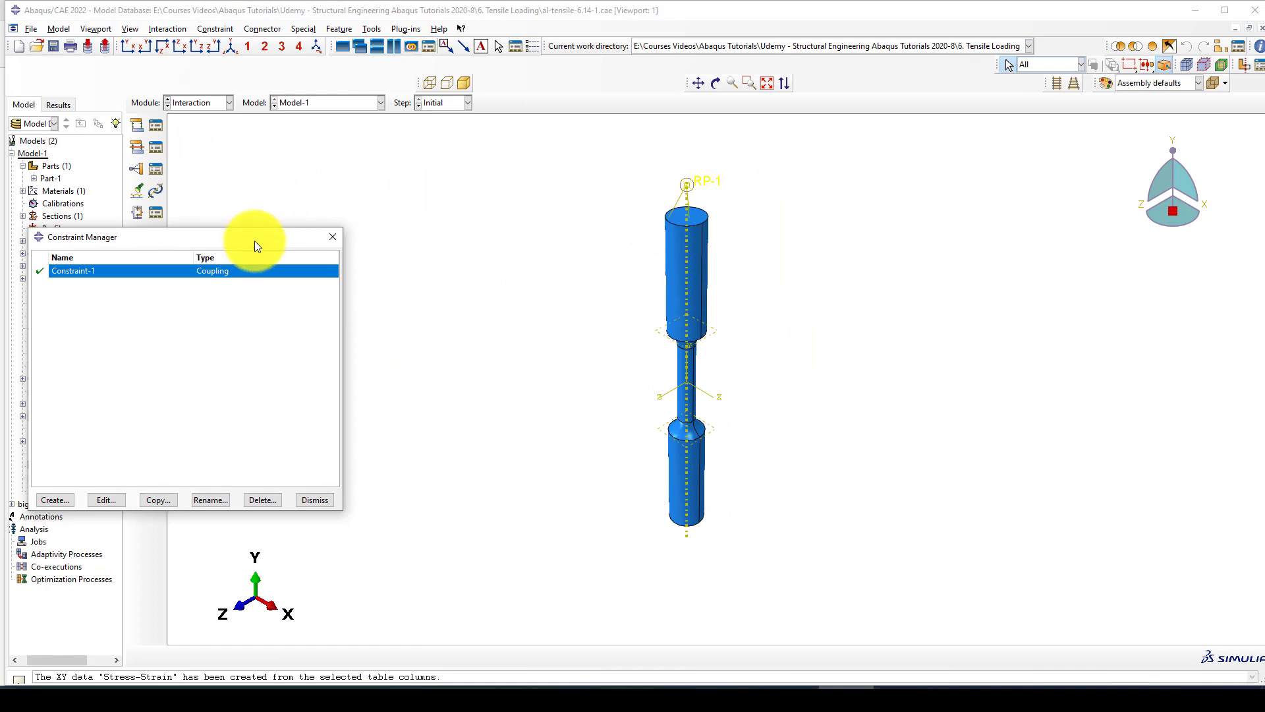
click(130, 494)
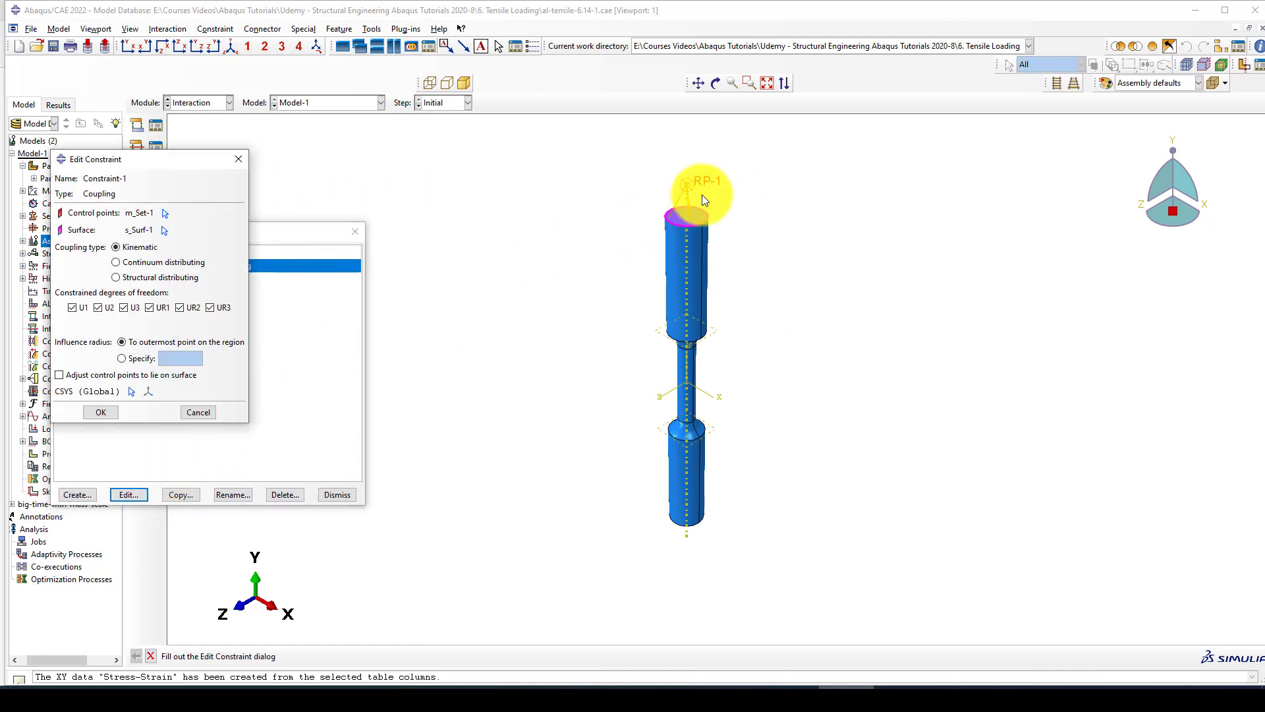
scroll(674, 218, down, 2)
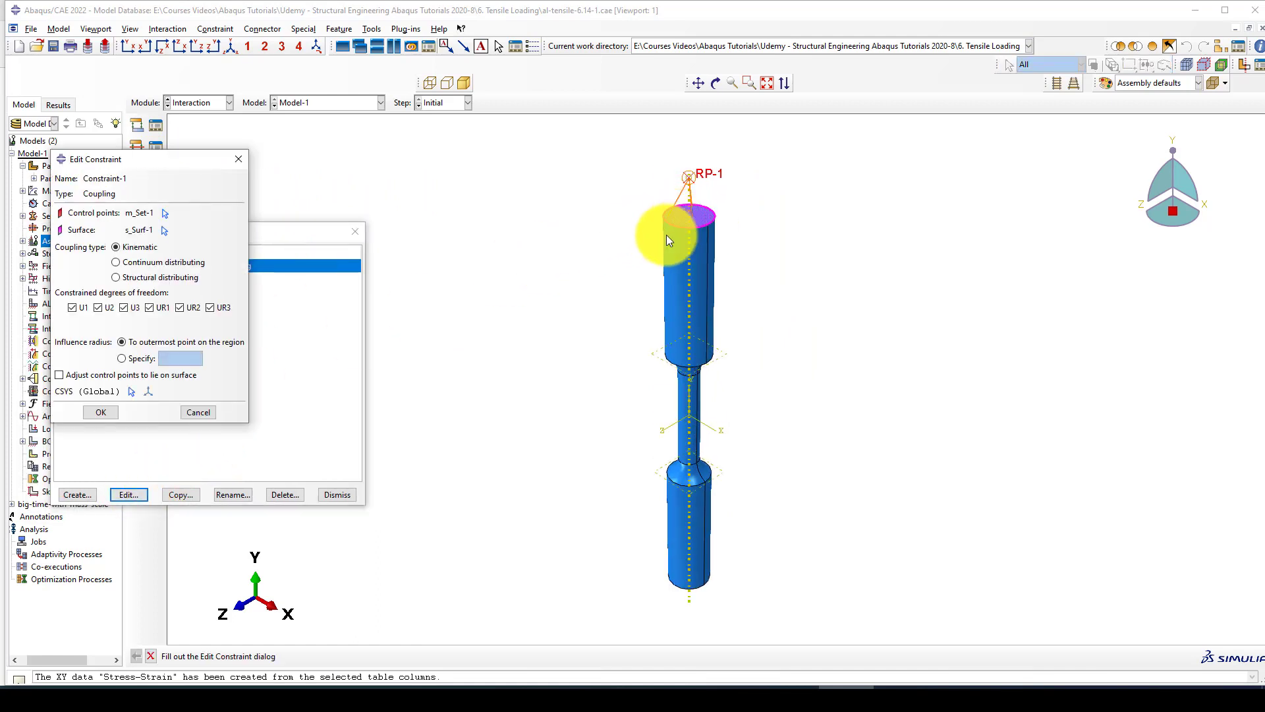
click(193, 412)
click(336, 494)
scroll(472, 184, up, 2)
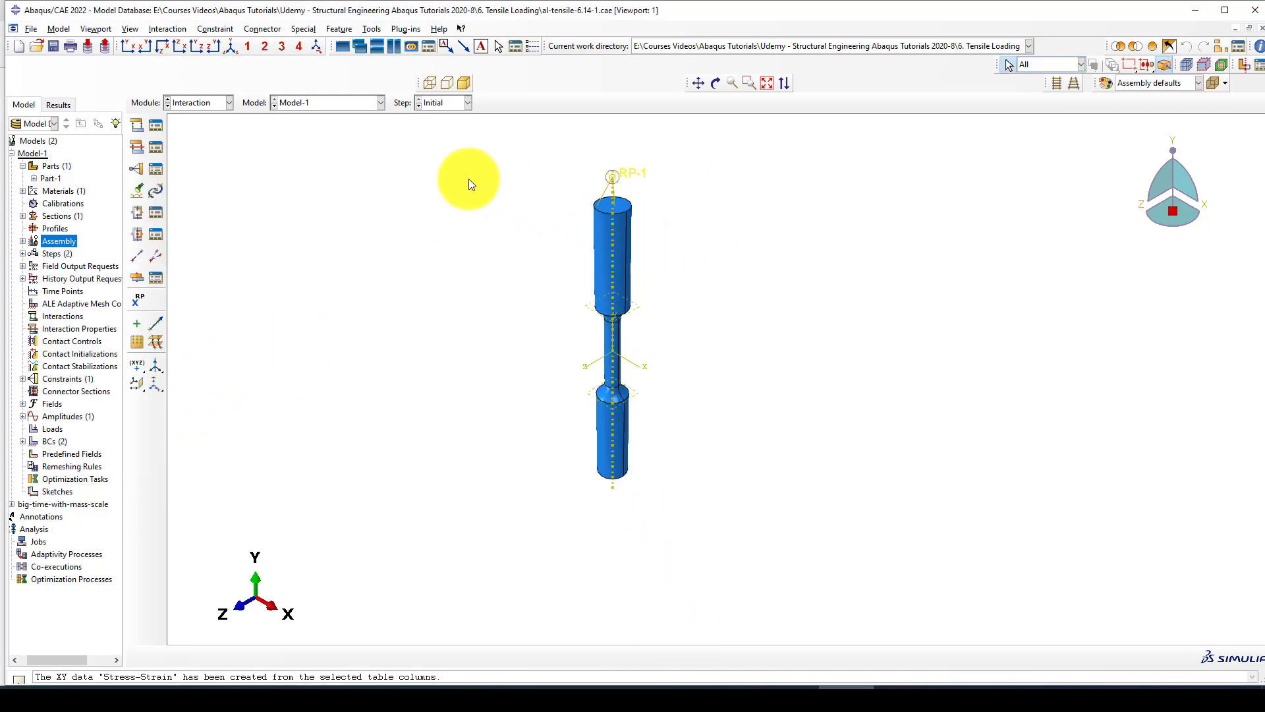
- Switch to the Load module and inspect BC-1, the fixed bottom end
click(200, 103)
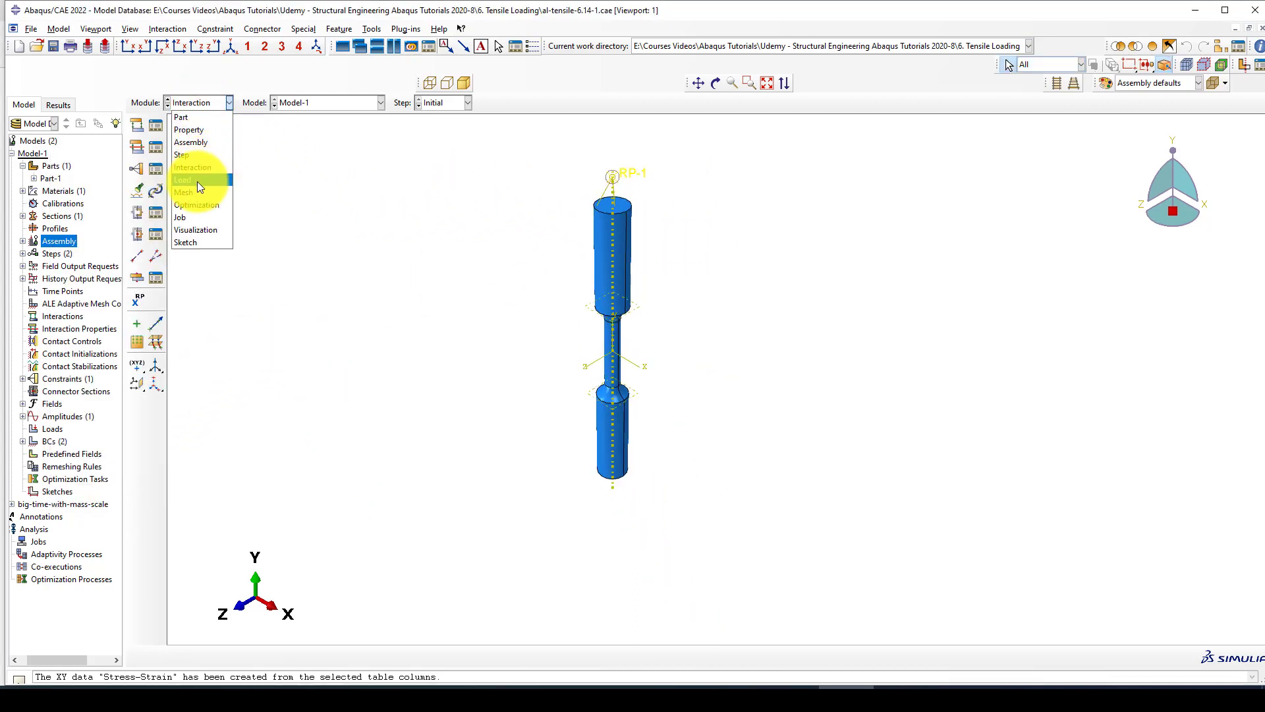
click(197, 180)
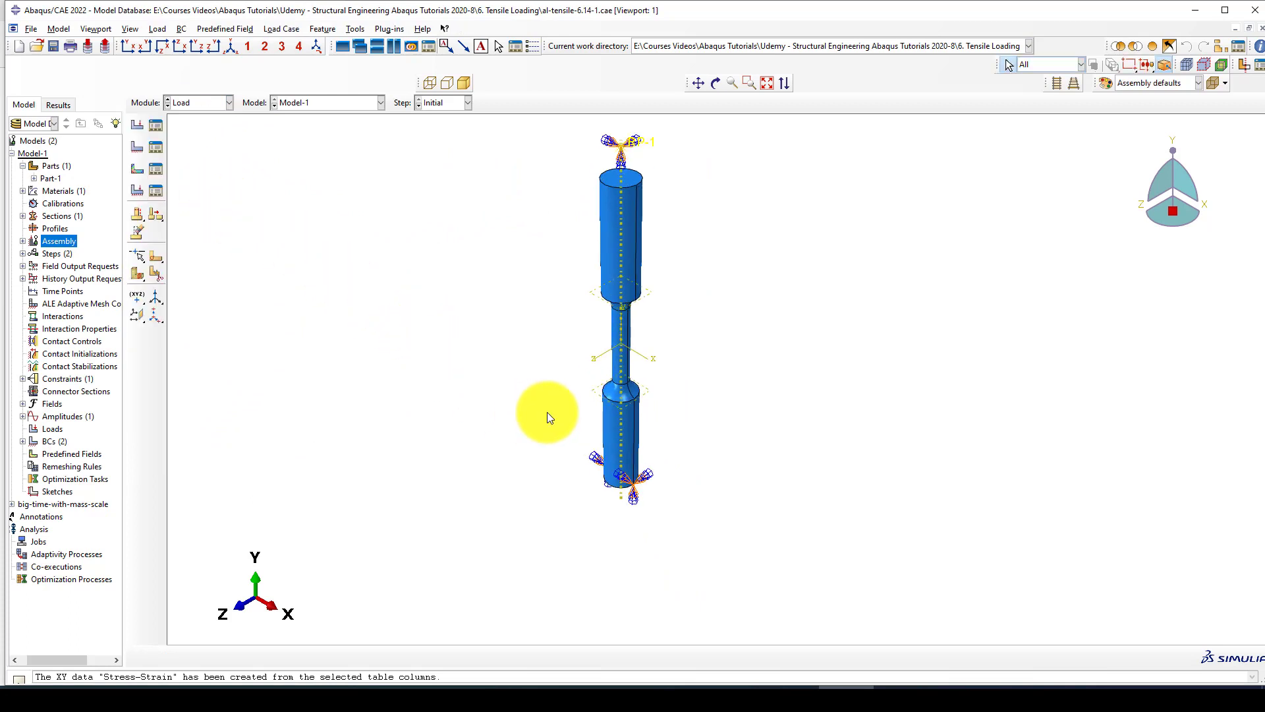
click(157, 144)
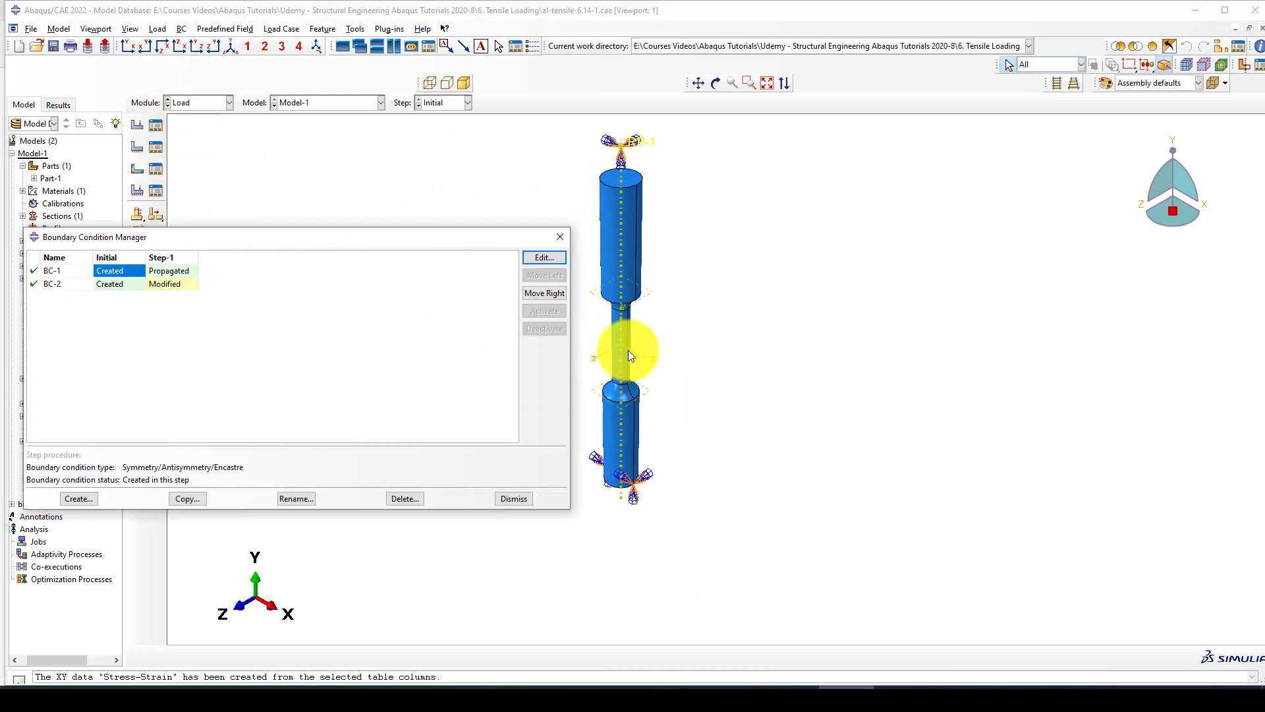
scroll(701, 281, up, 1)
scroll(687, 433, down, 3)
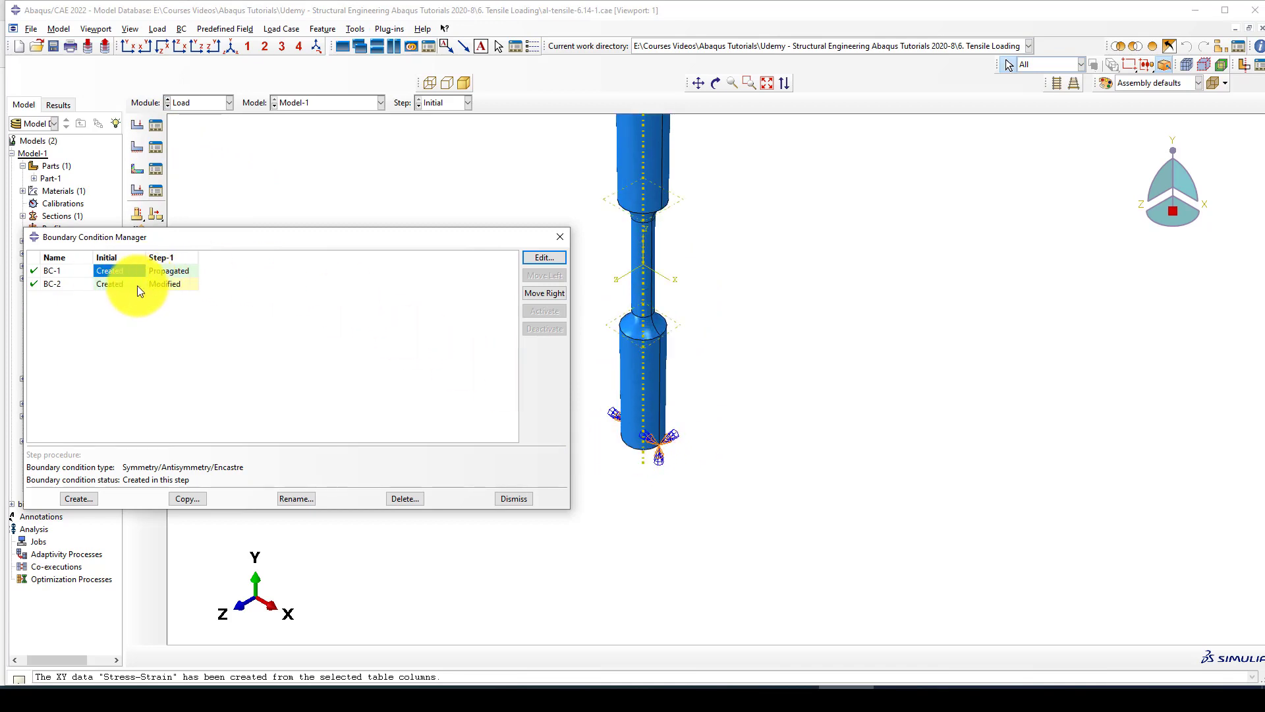
click(546, 260)
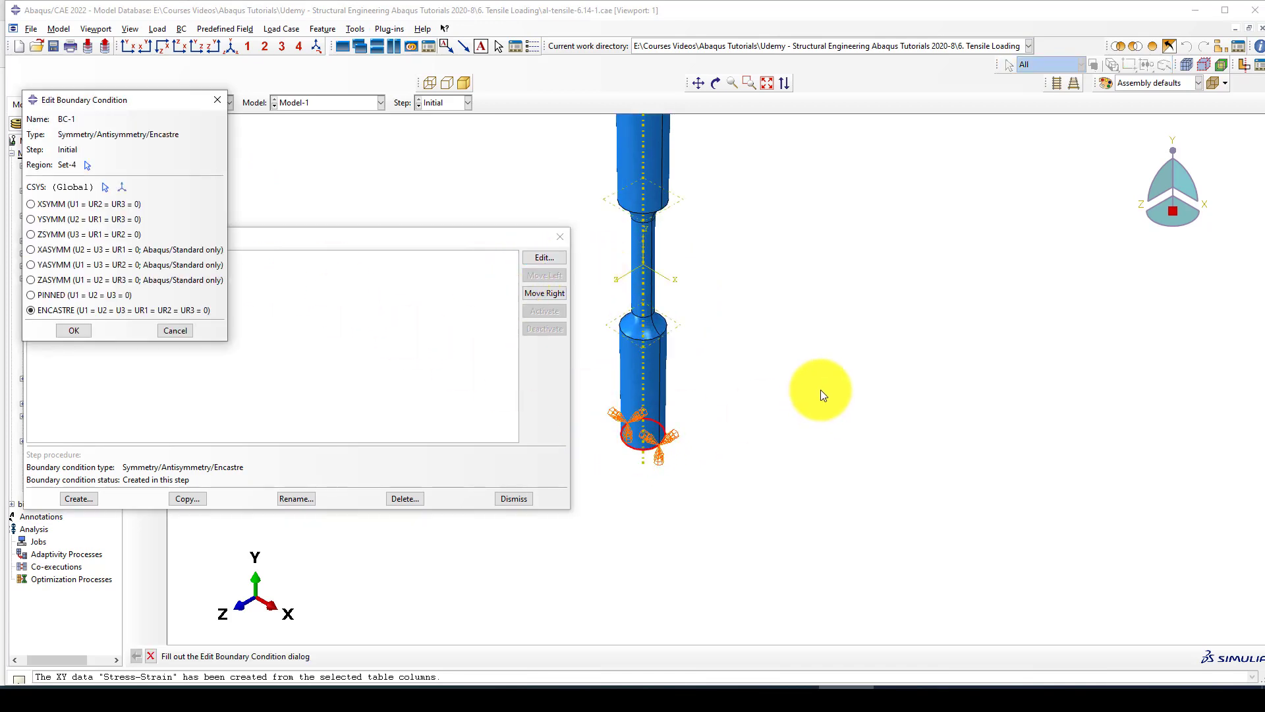
click(72, 331)
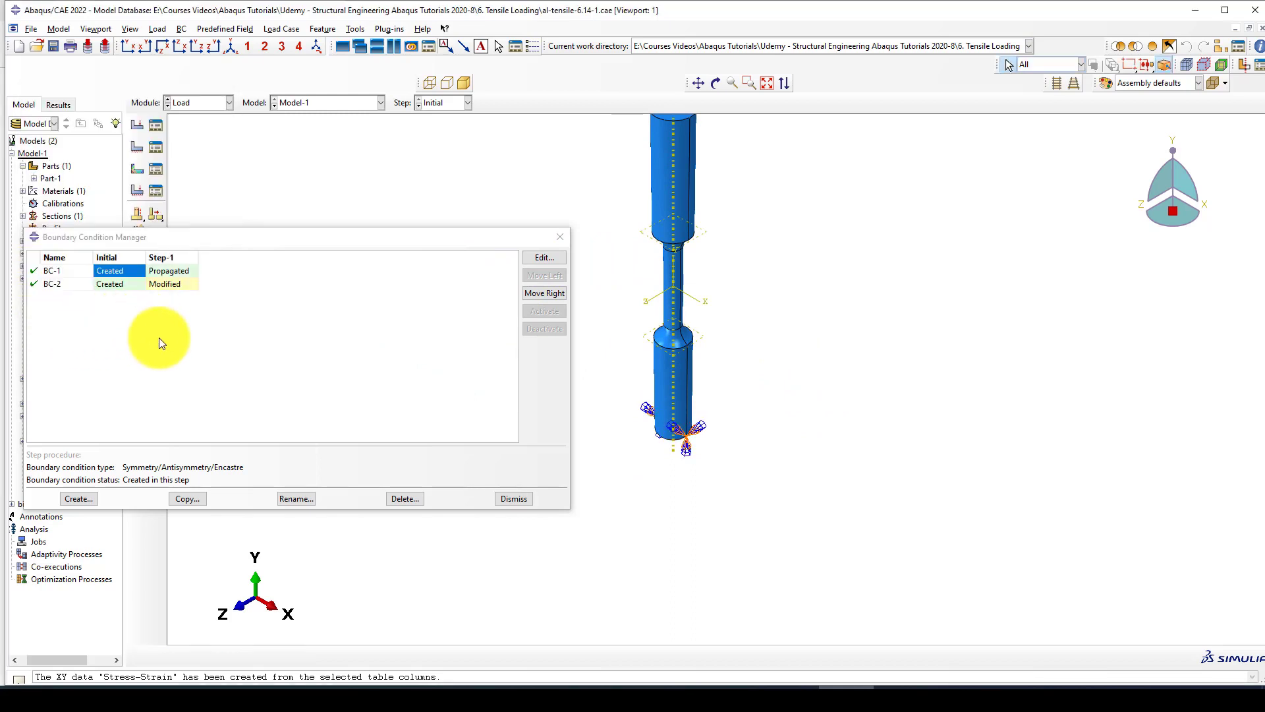
- Inspect BC-2's Initial step settings and close them without changes
click(117, 284)
scroll(652, 588, up, 4)
scroll(706, 239, down, 5)
click(542, 258)
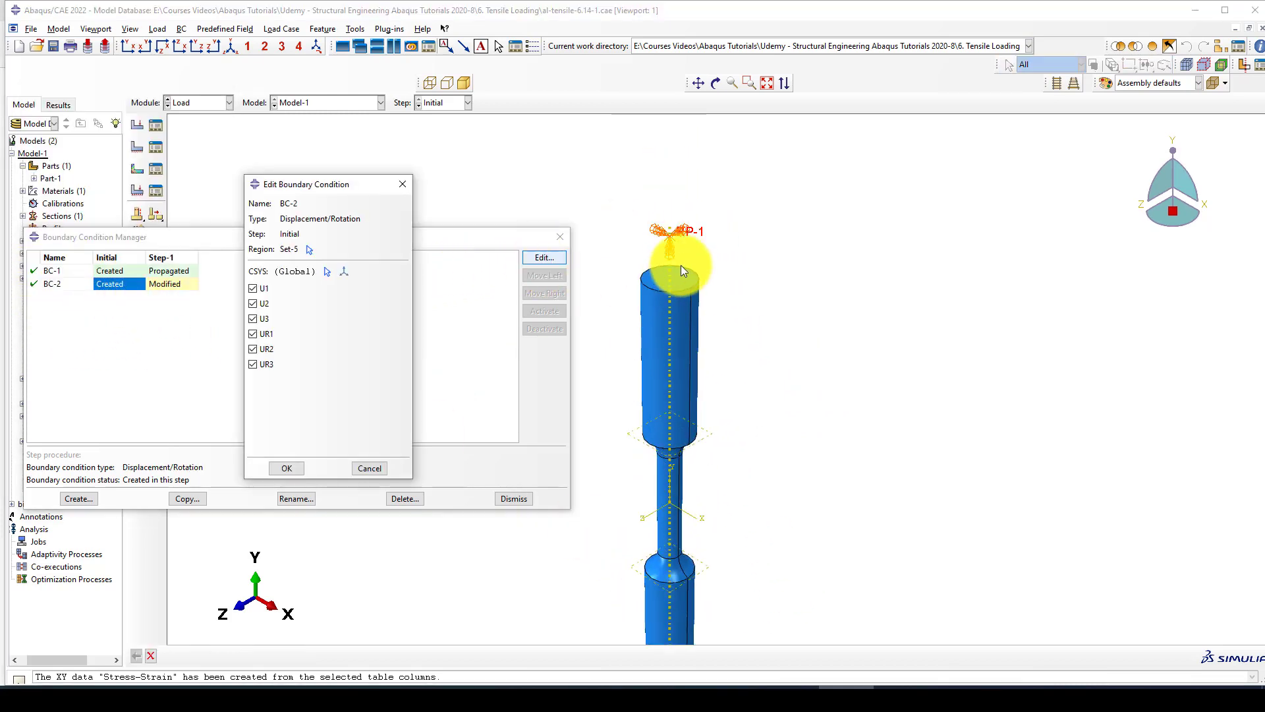
click(400, 186)
- Check BC-2 in Step-1 applies U2 = 10 with Amp-1, then close the BC Manager
click(176, 285)
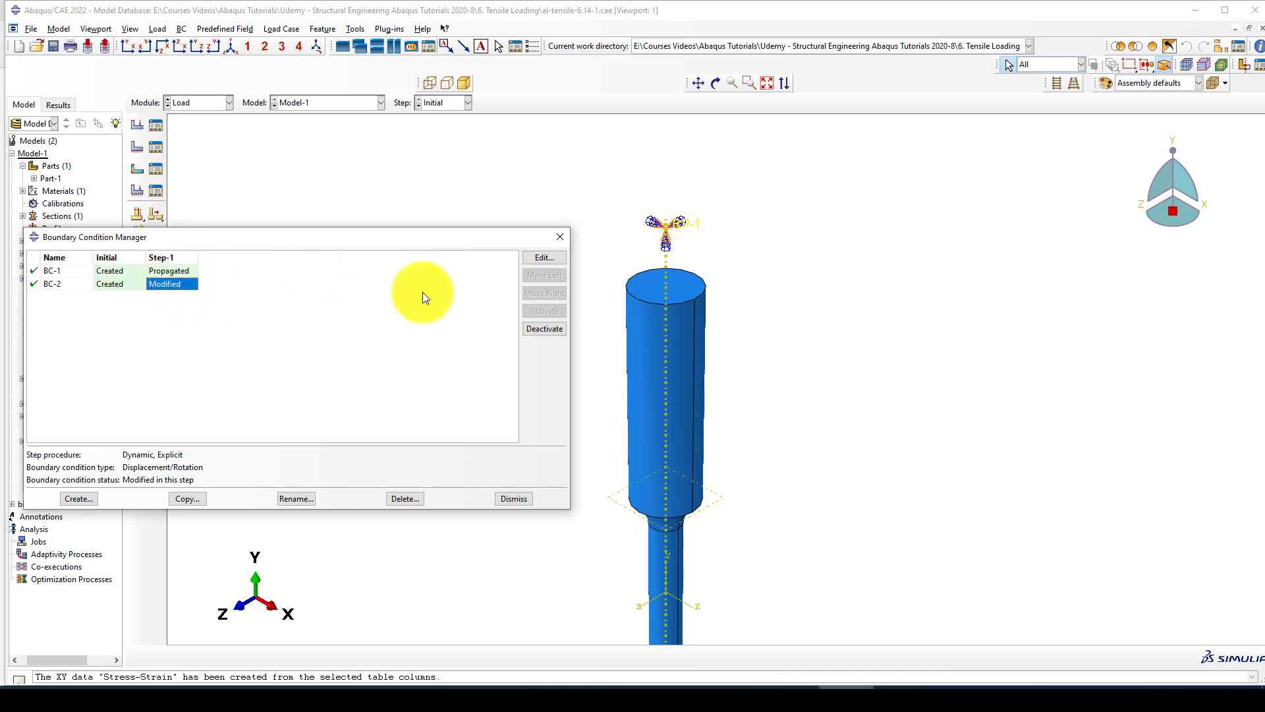
click(546, 258)
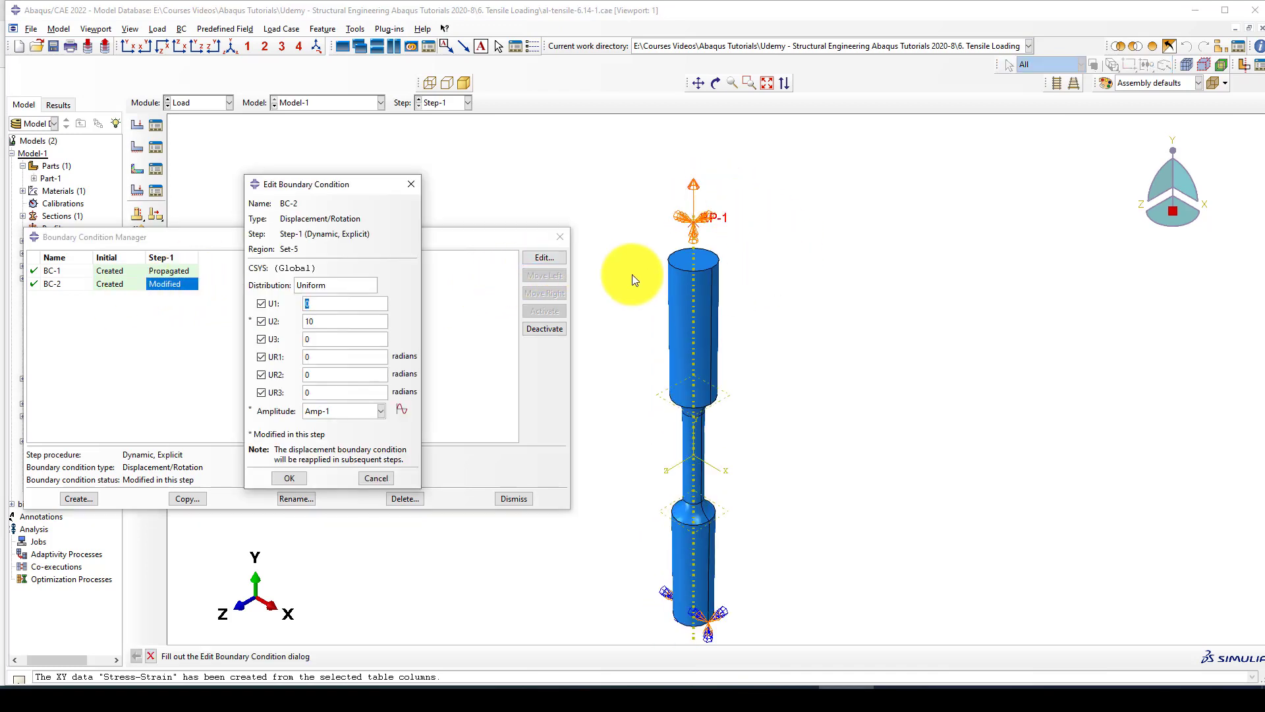
scroll(701, 201, up, 1)
click(322, 321)
drag(321, 320, 301, 321)
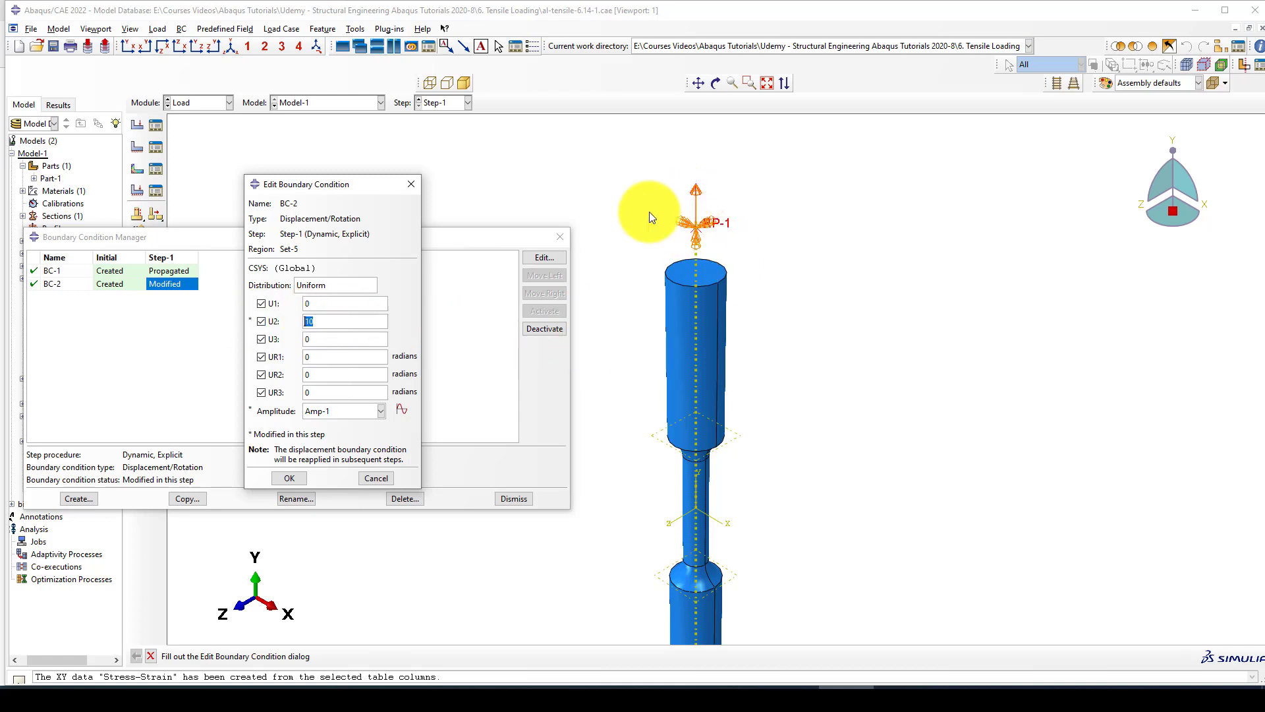
click(296, 478)
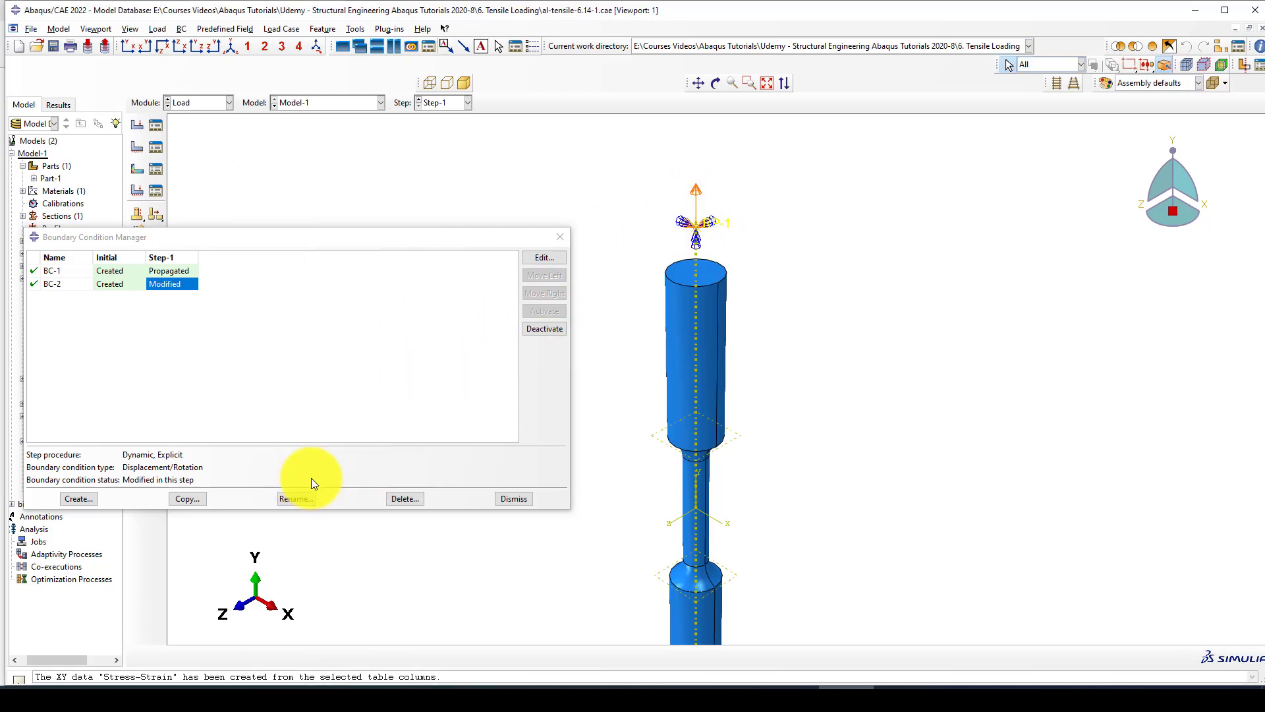
click(513, 499)
click(212, 102)
- In the Mesh module, set Part-1's approximate global seed size from 4 to 10
click(187, 192)
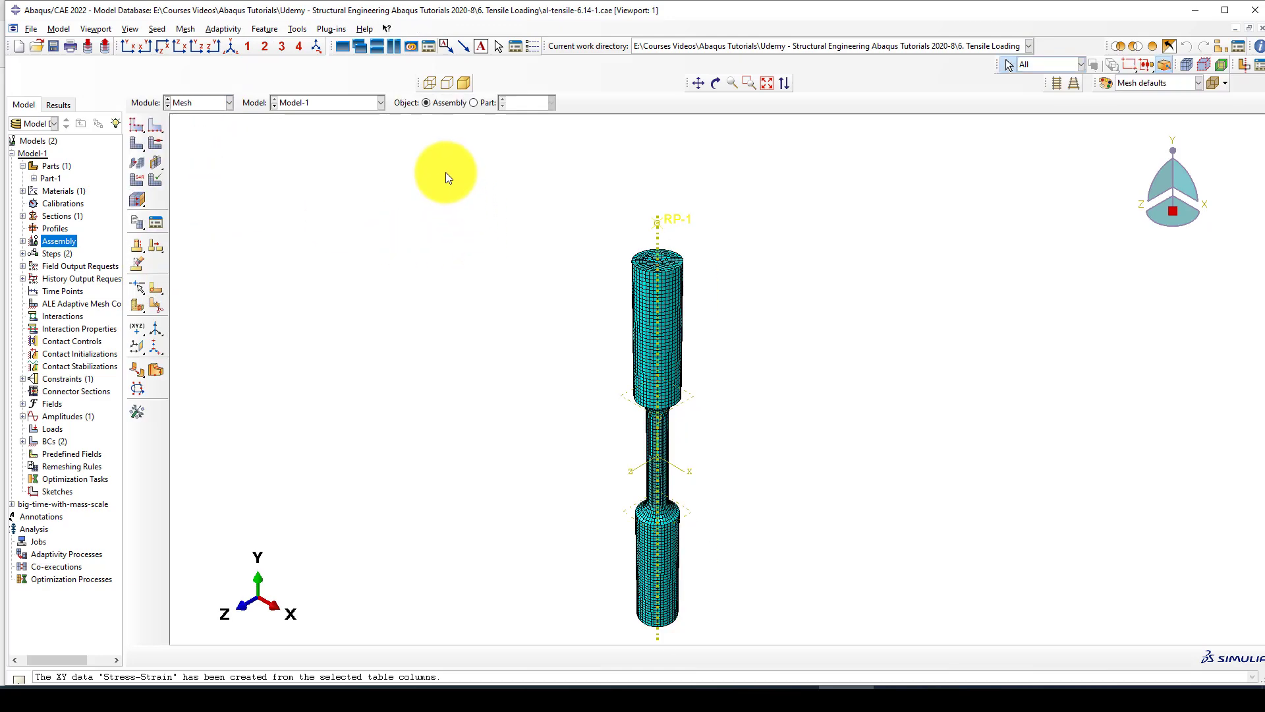
click(473, 102)
ctrl+alt+drag(494, 171, 786, 235)
click(136, 124)
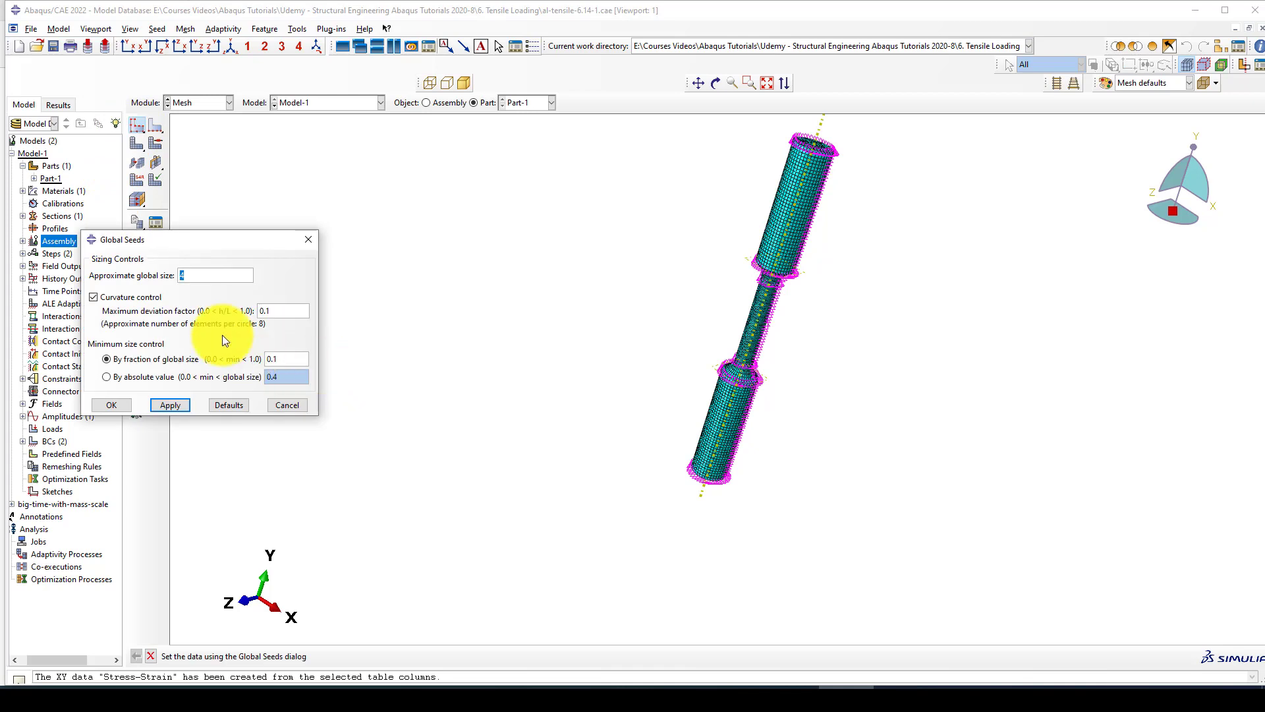
click(212, 272)
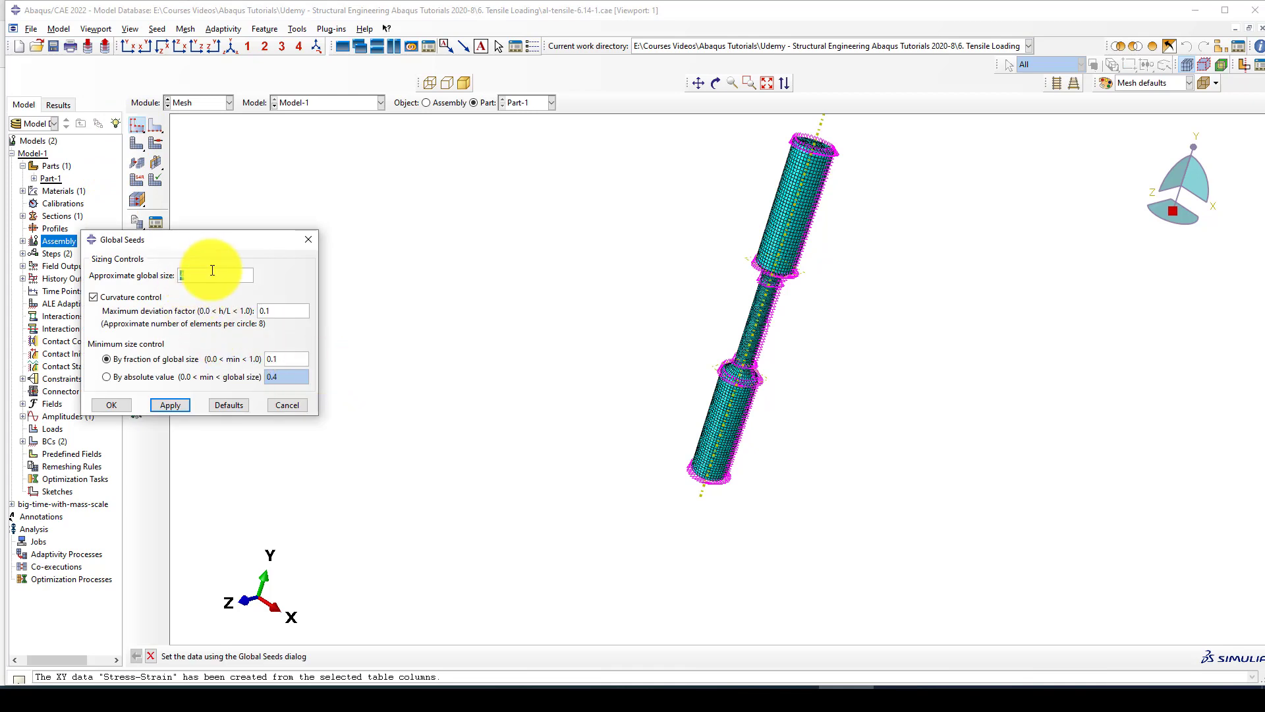
double_click(212, 272)
text(10)
click(172, 408)
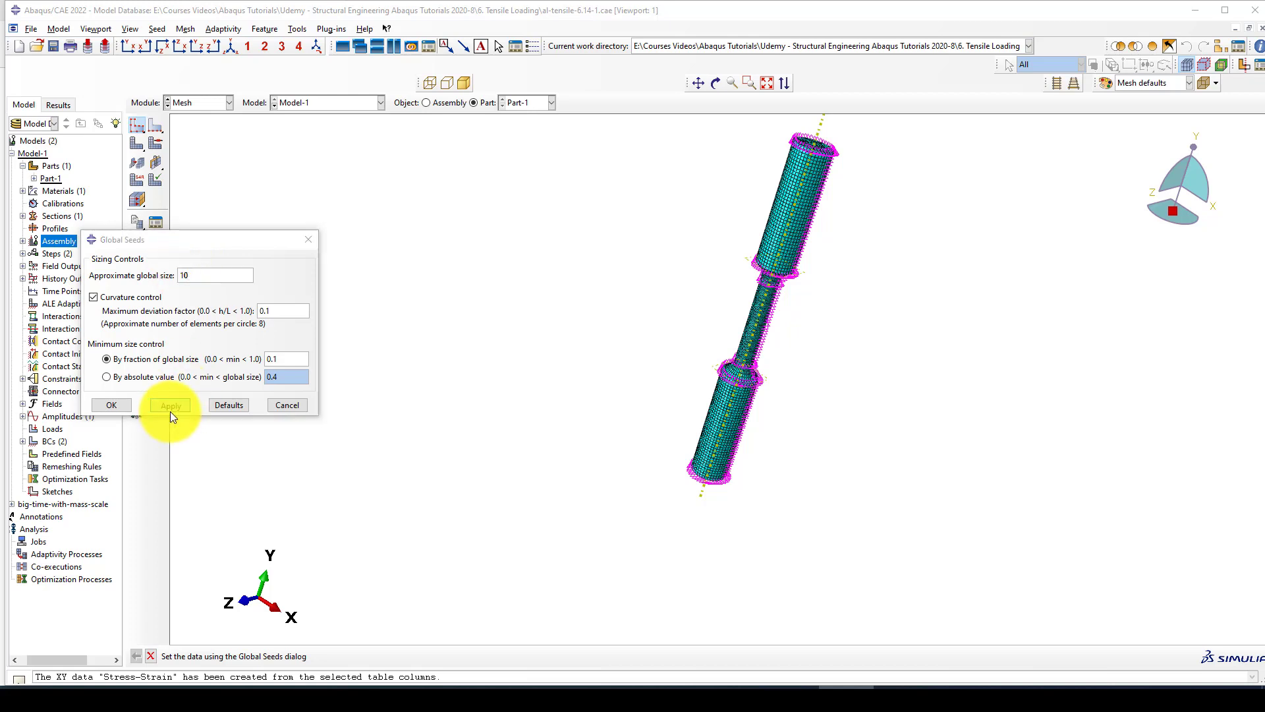
click(78, 201)
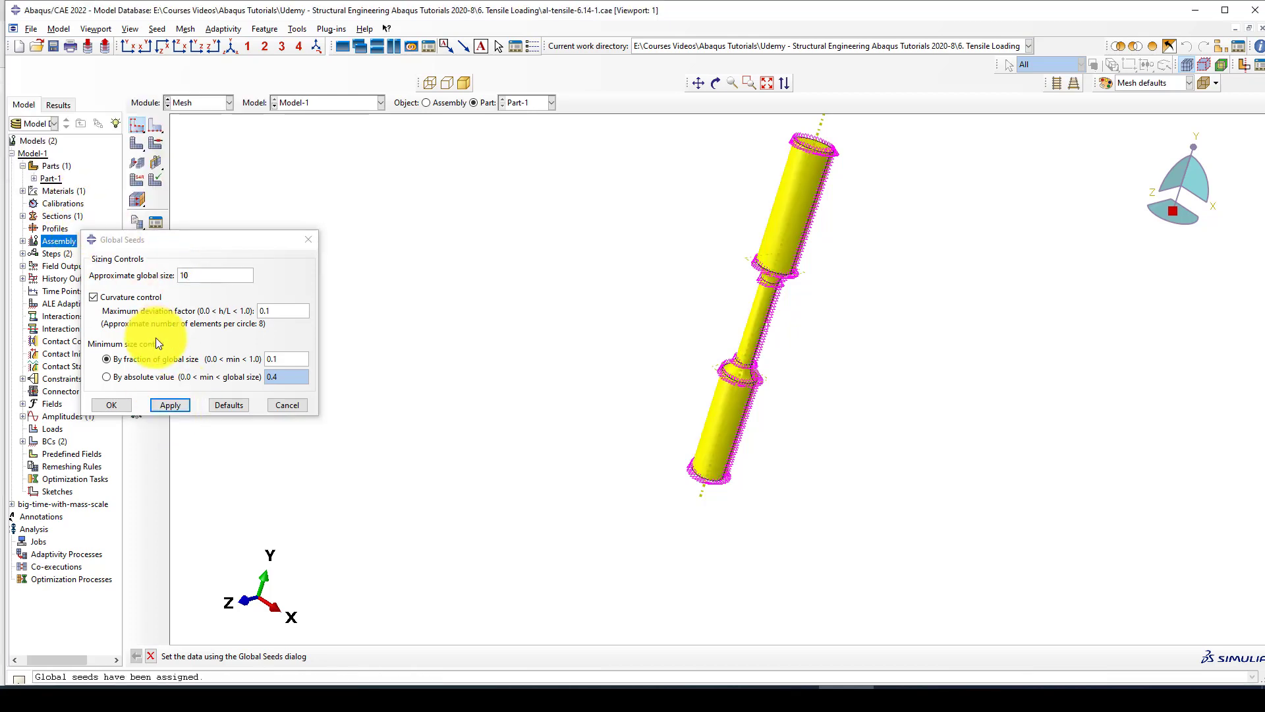
click(113, 405)
- Regenerate the mesh on Part-1, giving 20862 elements
click(140, 145)
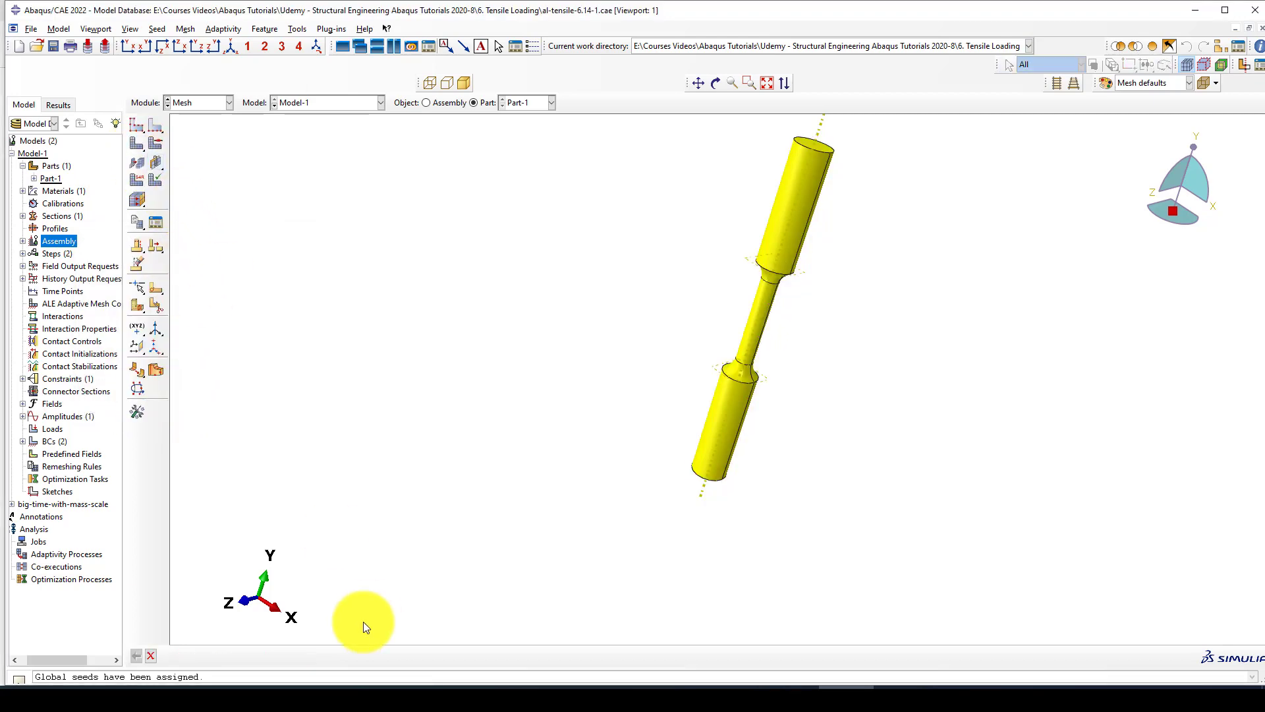
click(253, 655)
scroll(761, 241, up, 4)
scroll(567, 351, down, 2)
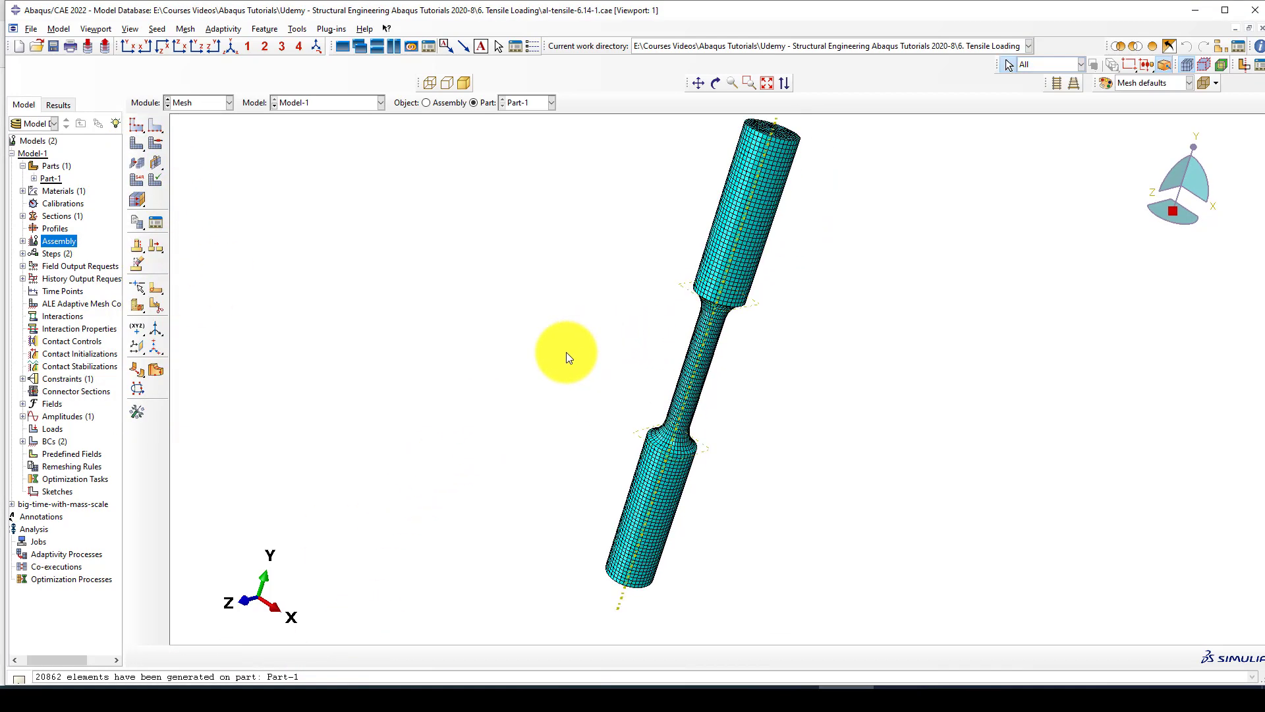
- Select all of Part-1 for element type assignment and choose the Explicit library with C3D8R elements
click(136, 178)
scroll(498, 271, down, 2)
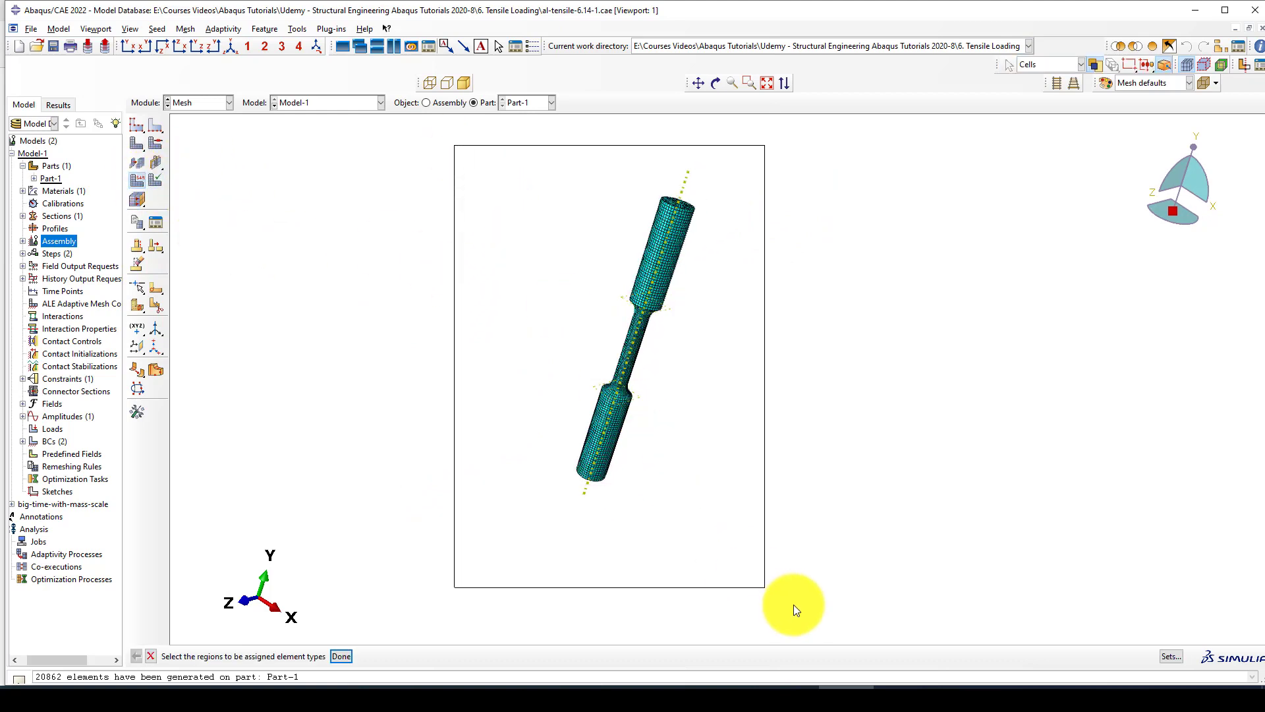
drag(796, 606, 796, 606)
middle_click(420, 320)
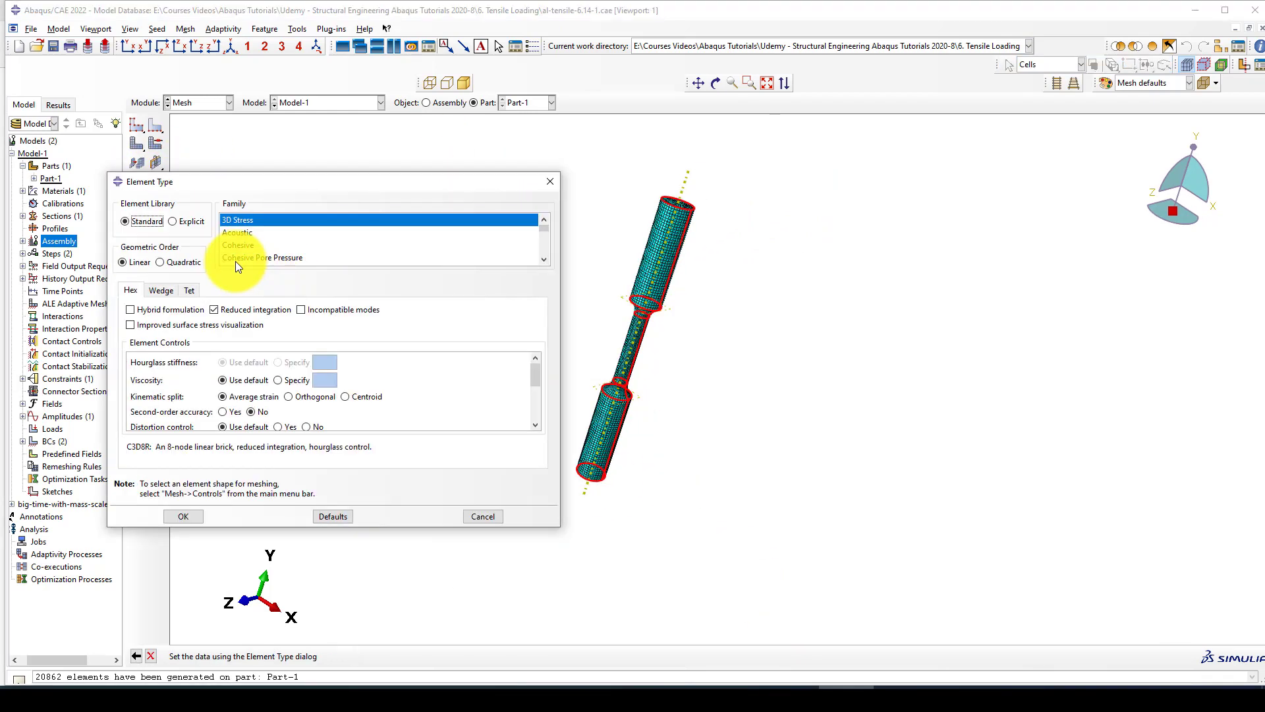
click(177, 219)
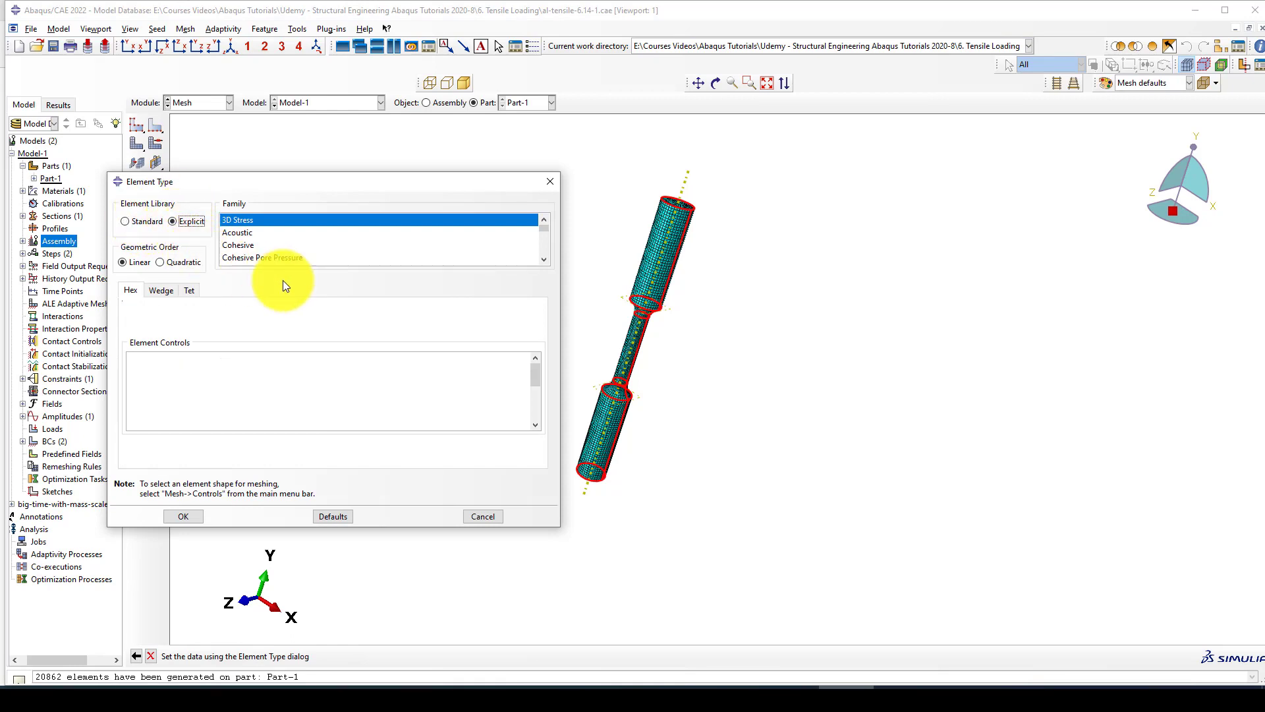
scroll(379, 390, down, 3)
scroll(358, 393, down, 4)
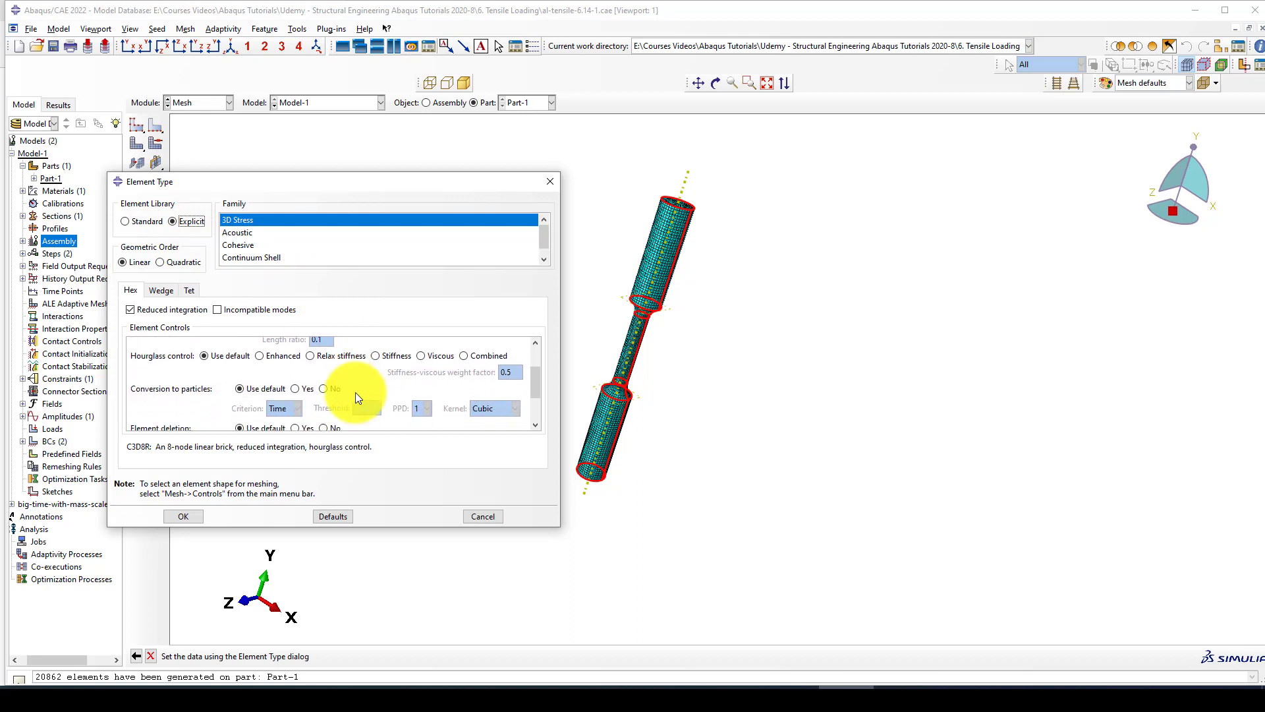
scroll(323, 394, down, 1)
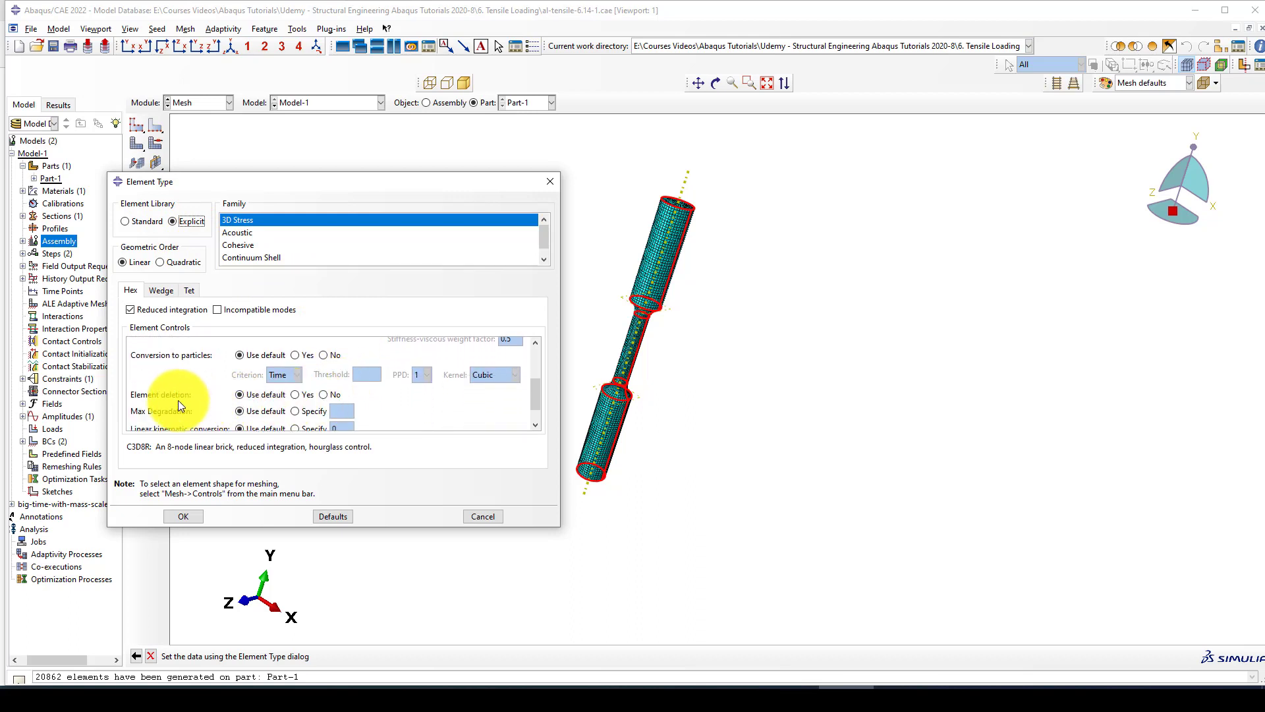
- Turn on element deletion and apply the Explicit element type settings
click(295, 393)
click(184, 516)
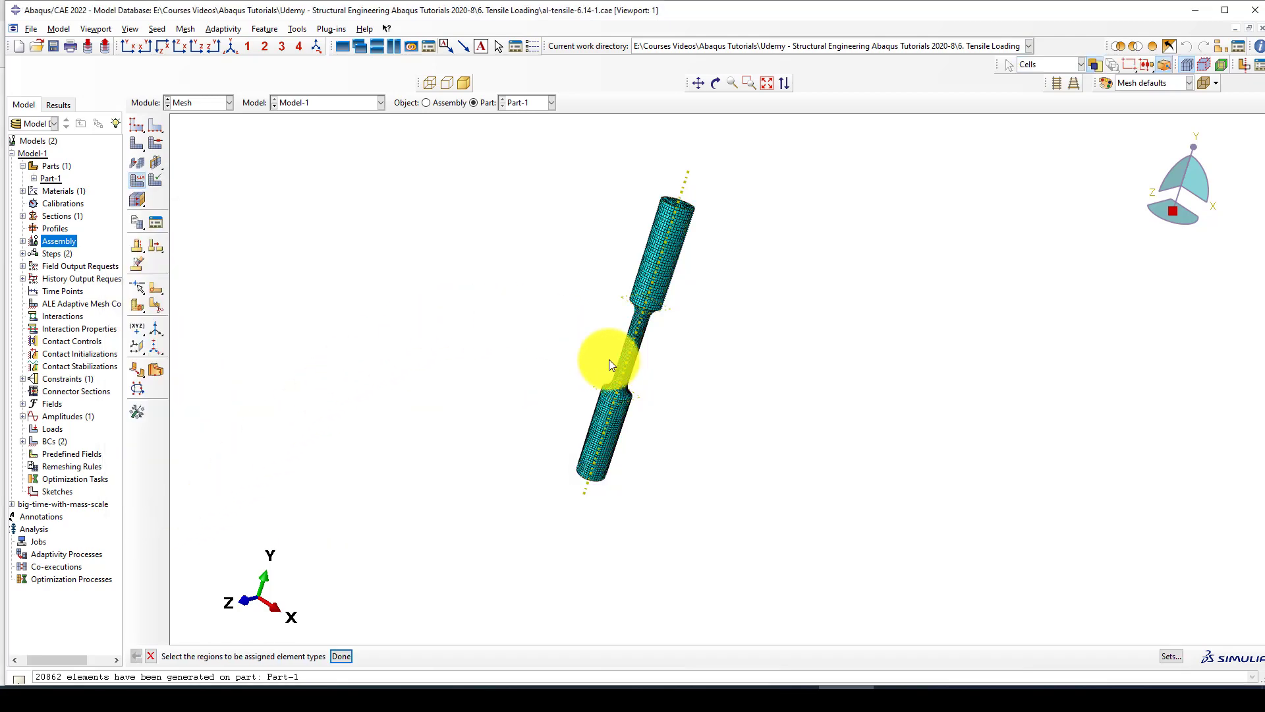
scroll(591, 364, down, 2)
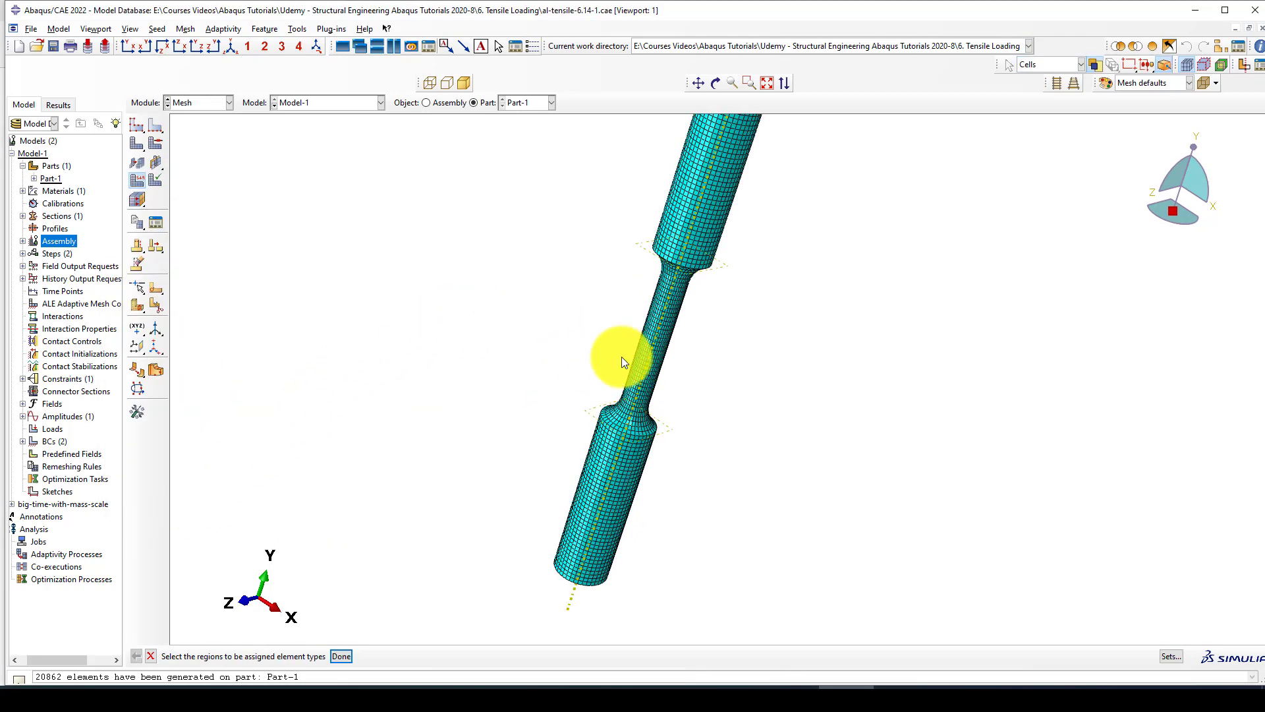
- In the Job module, create the full-analysis job Tensile-Test for Model-1 and submit it
click(201, 102)
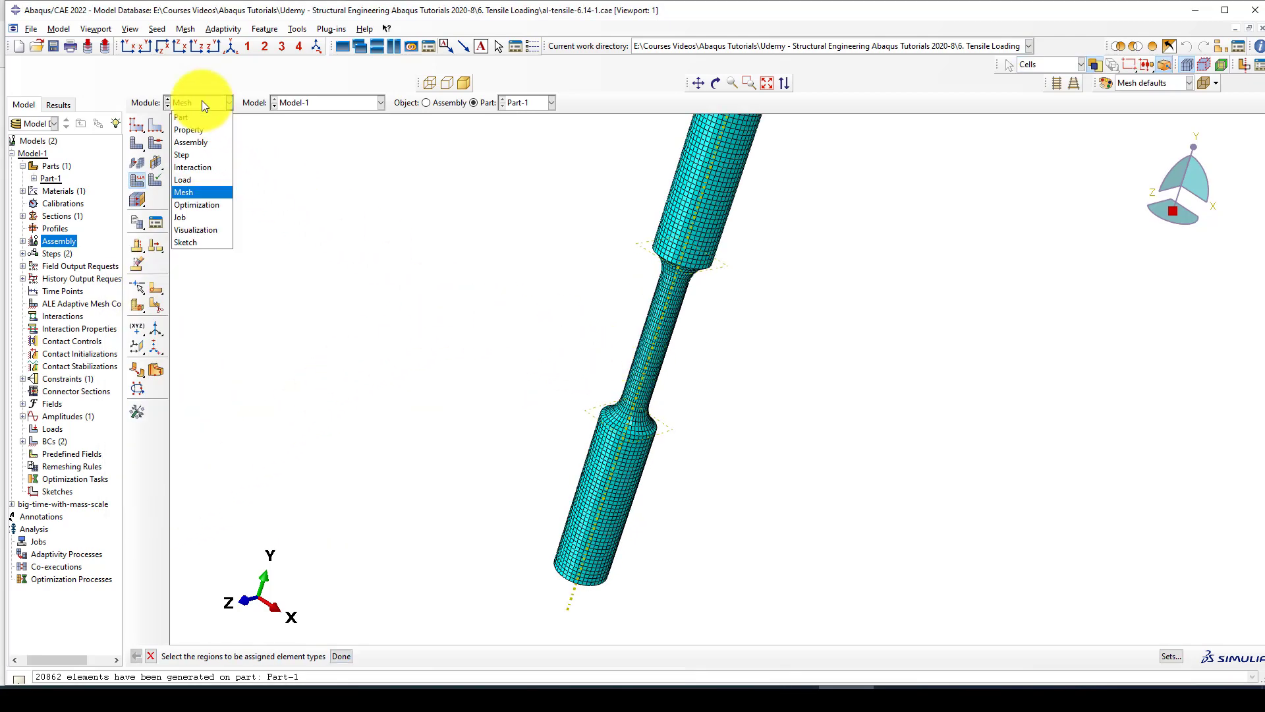
click(187, 216)
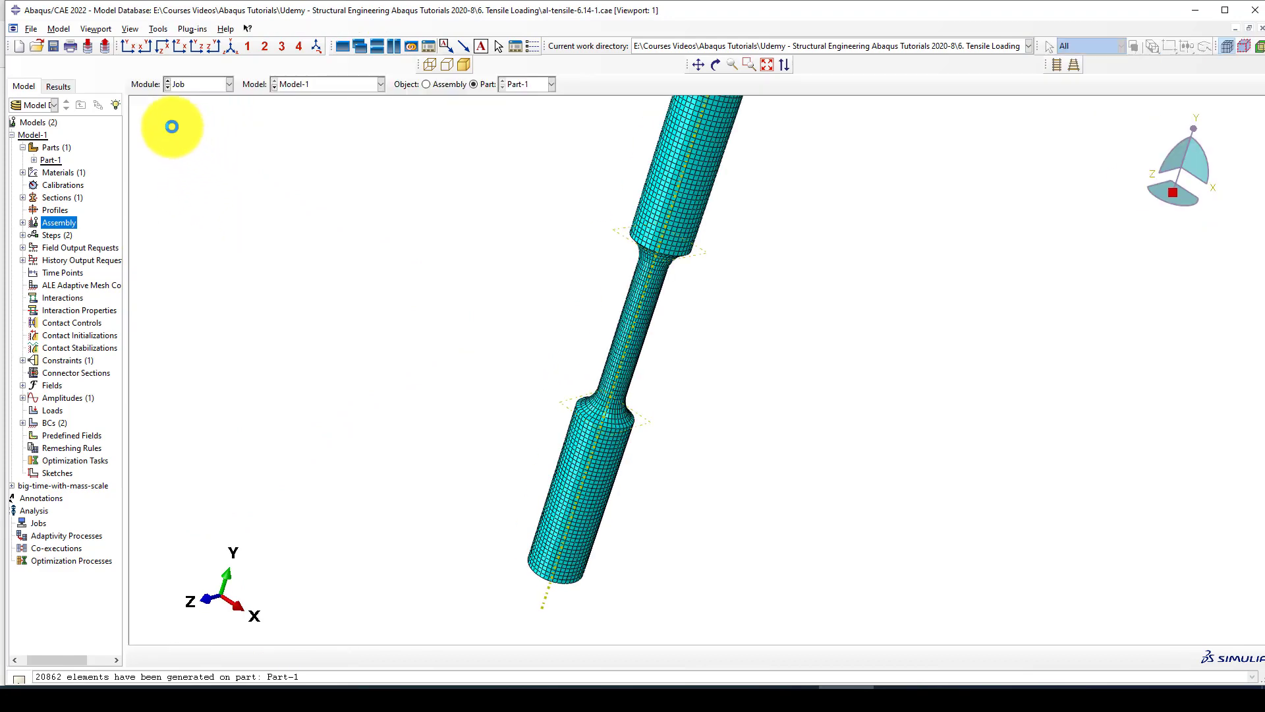
click(157, 106)
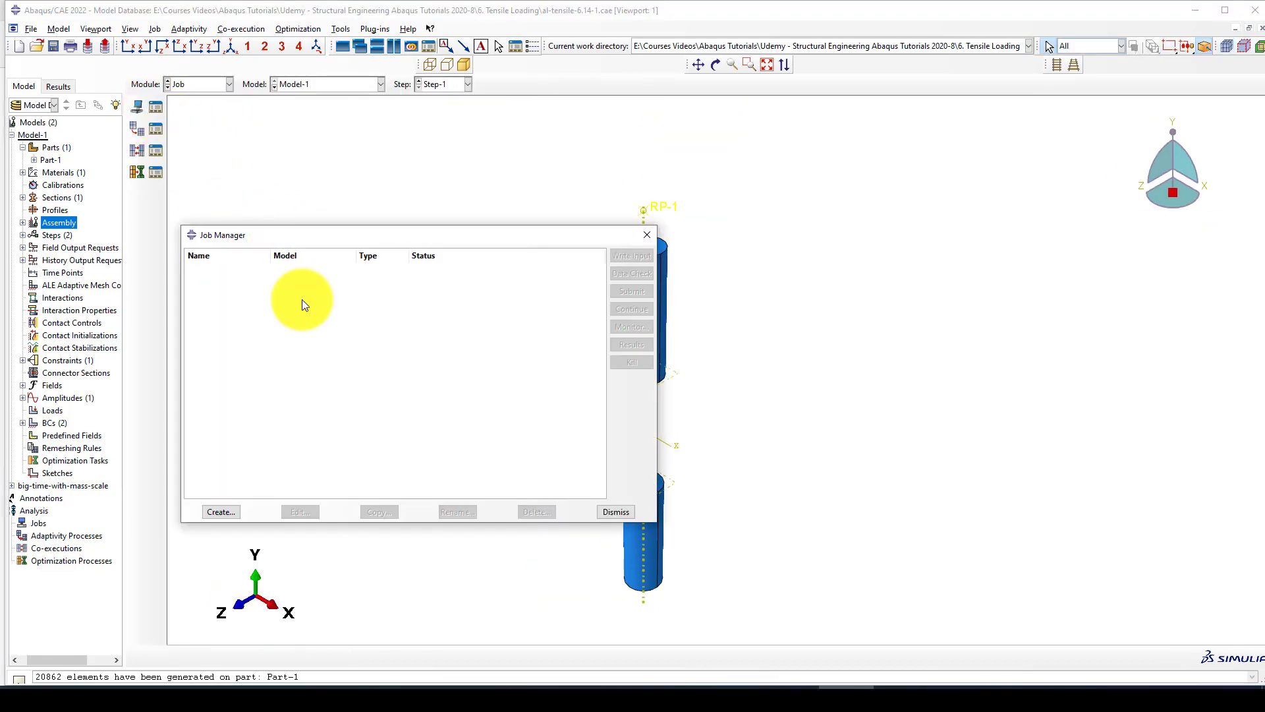
click(231, 513)
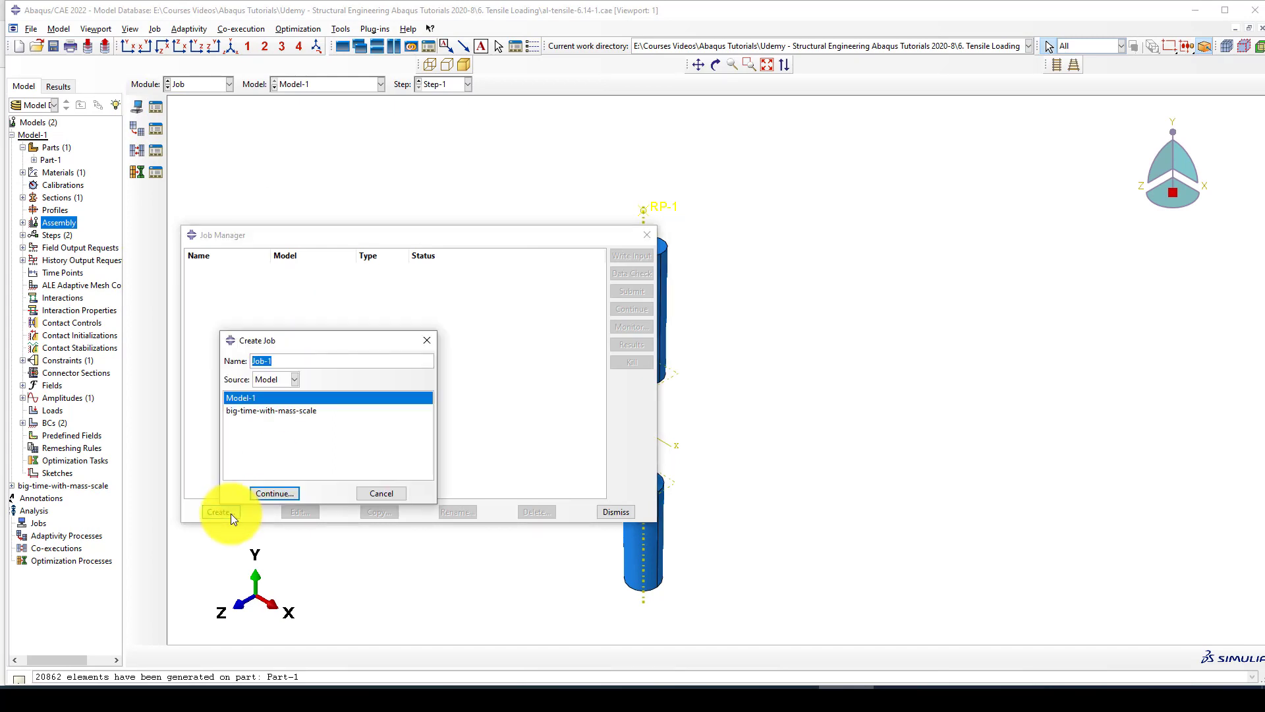
key(BackSpace)
text(Tensile-Test)
click(276, 491)
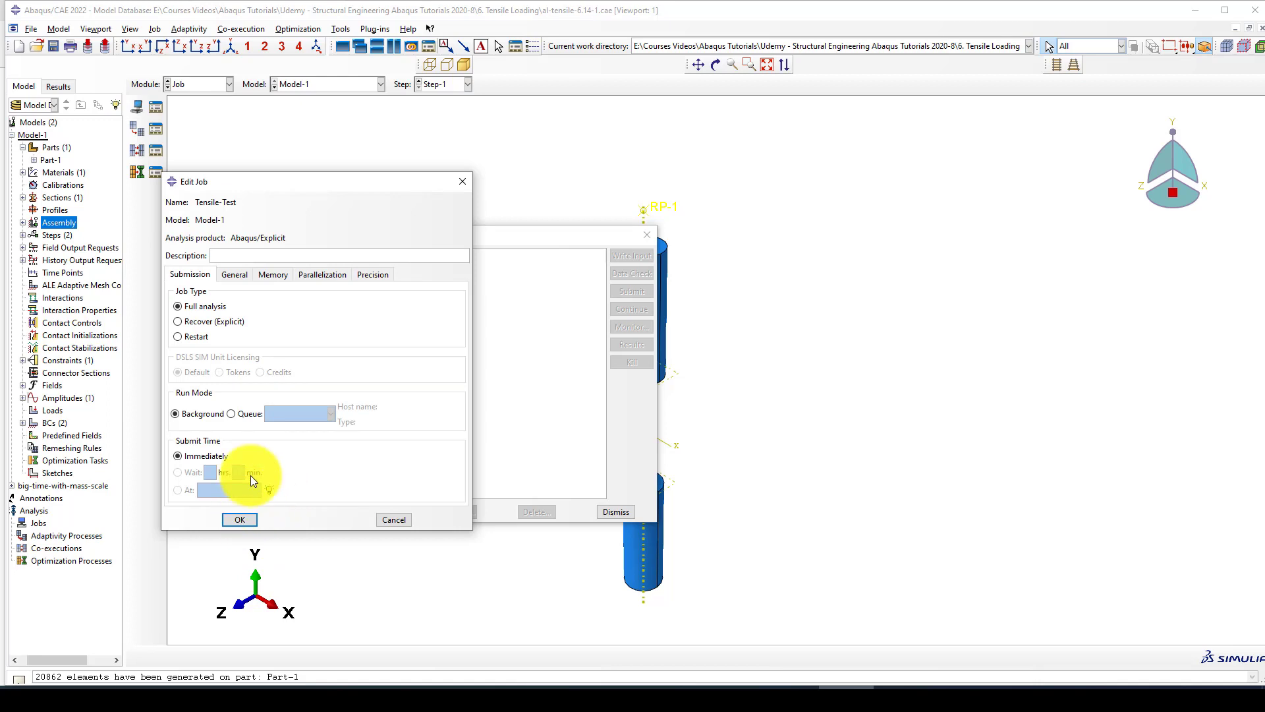
click(318, 270)
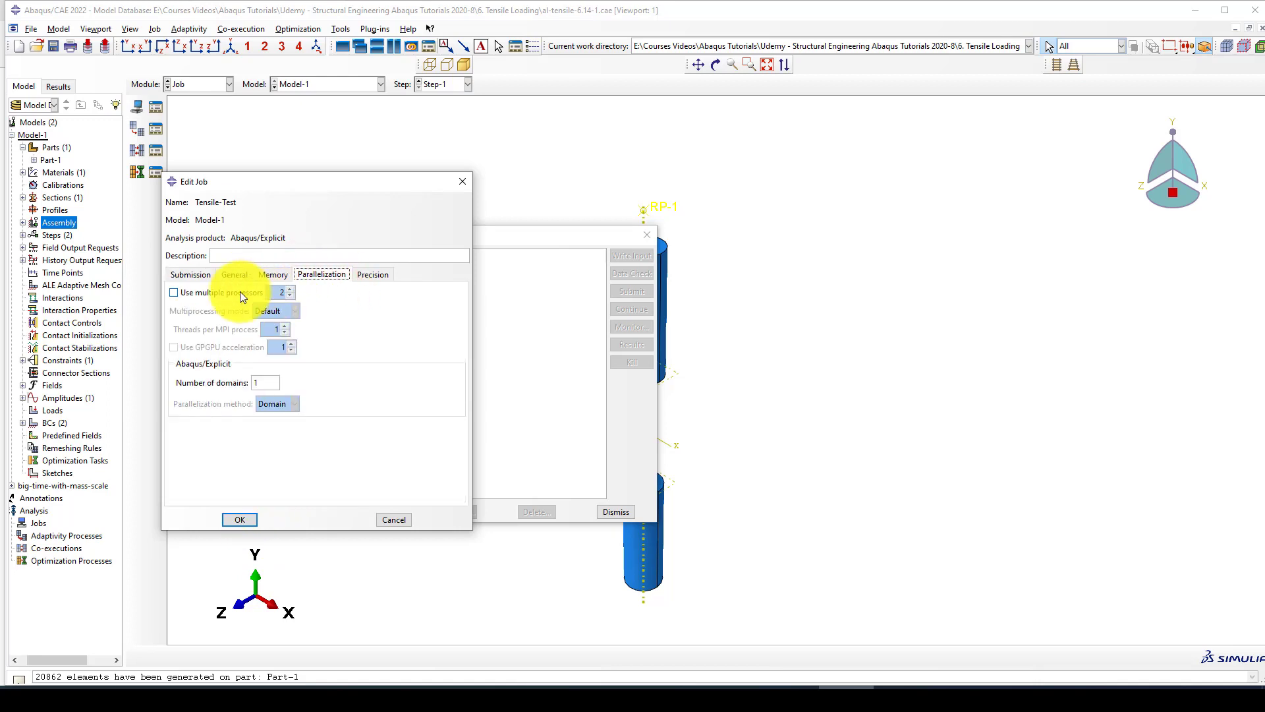
click(239, 521)
click(623, 294)
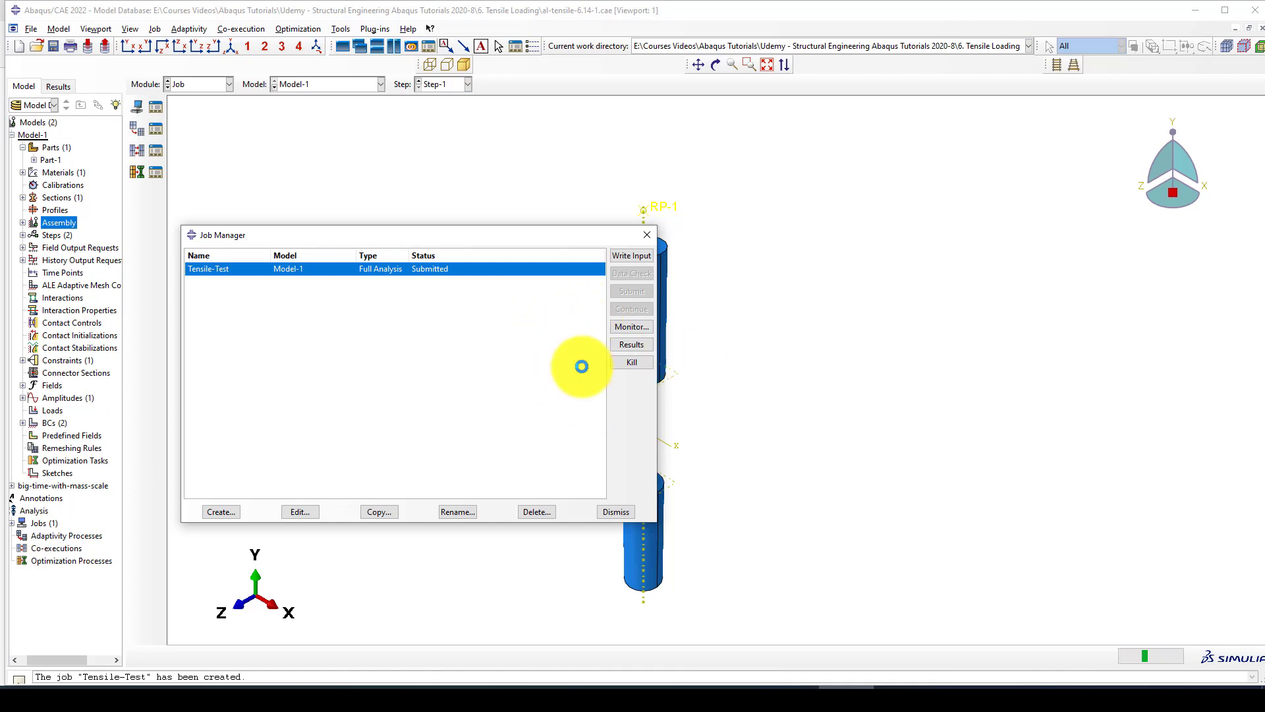
- Monitor the Tensile-Test job log, then open Tensile-Test.odb to view Mises stress on the fractured specimen
click(631, 326)
drag(281, 120, 449, 228)
drag(366, 223, 394, 209)
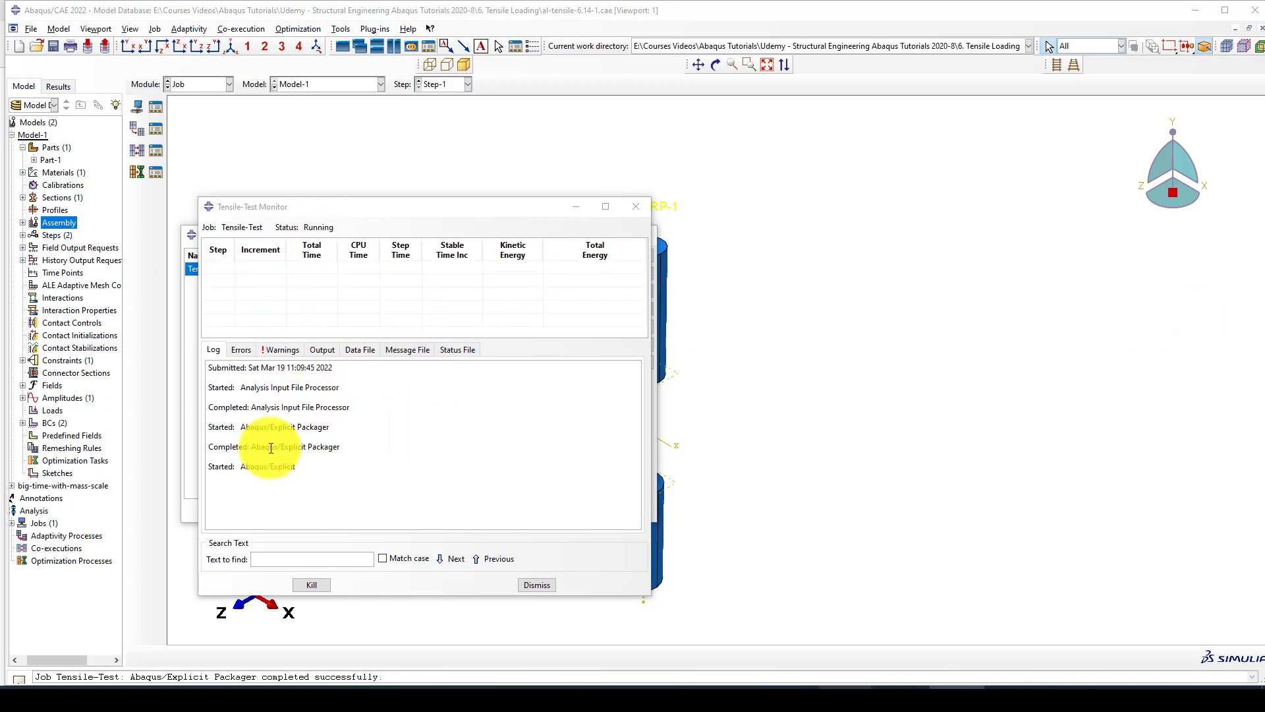
drag(298, 466, 207, 466)
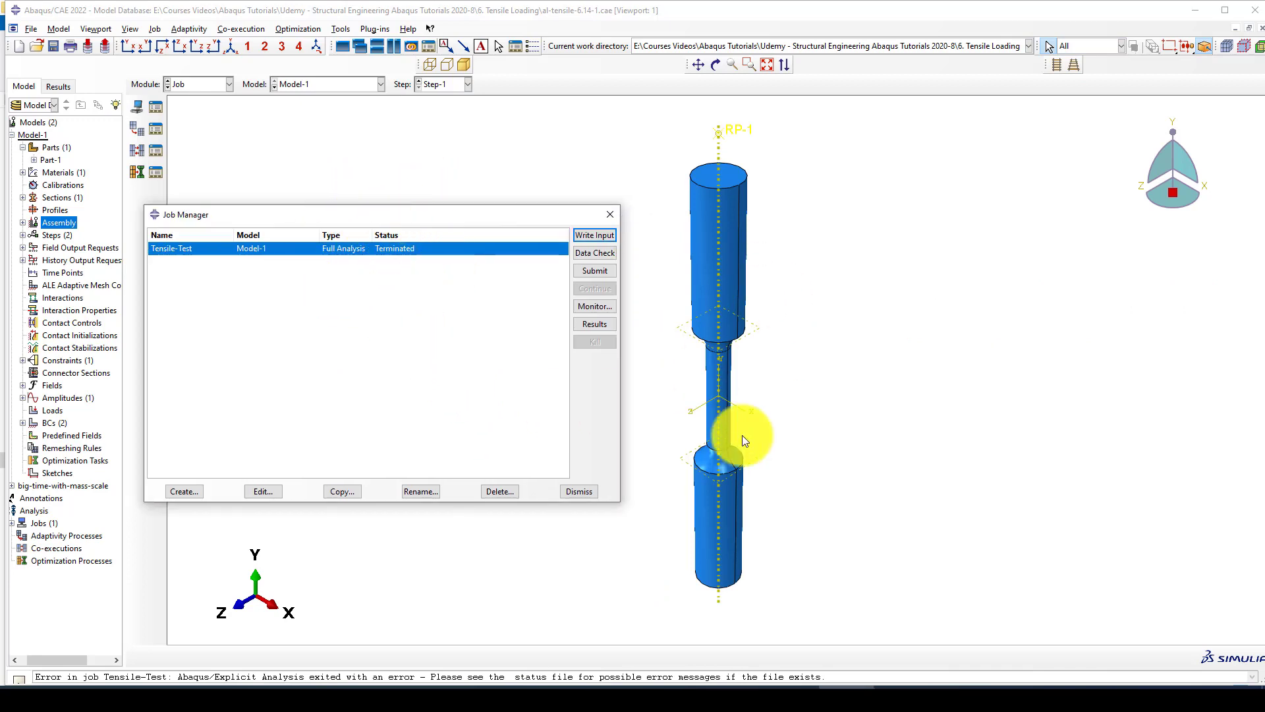
scroll(714, 427, up, 2)
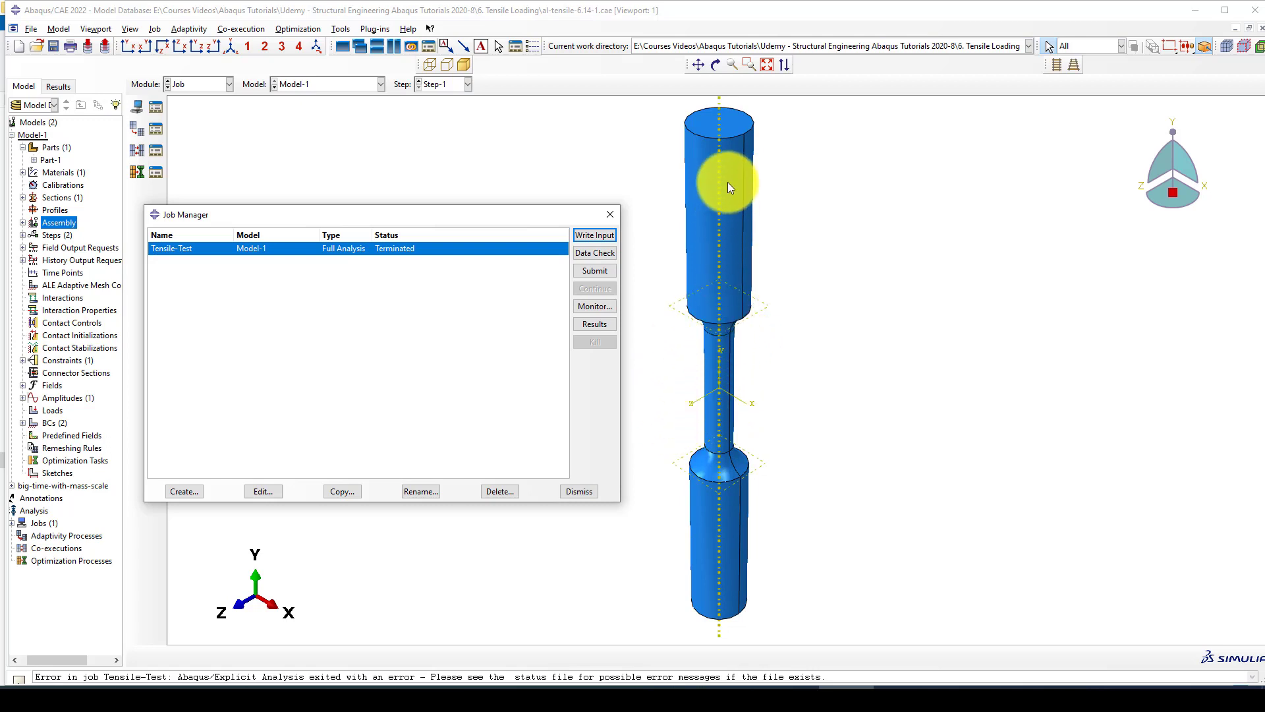
click(595, 323)
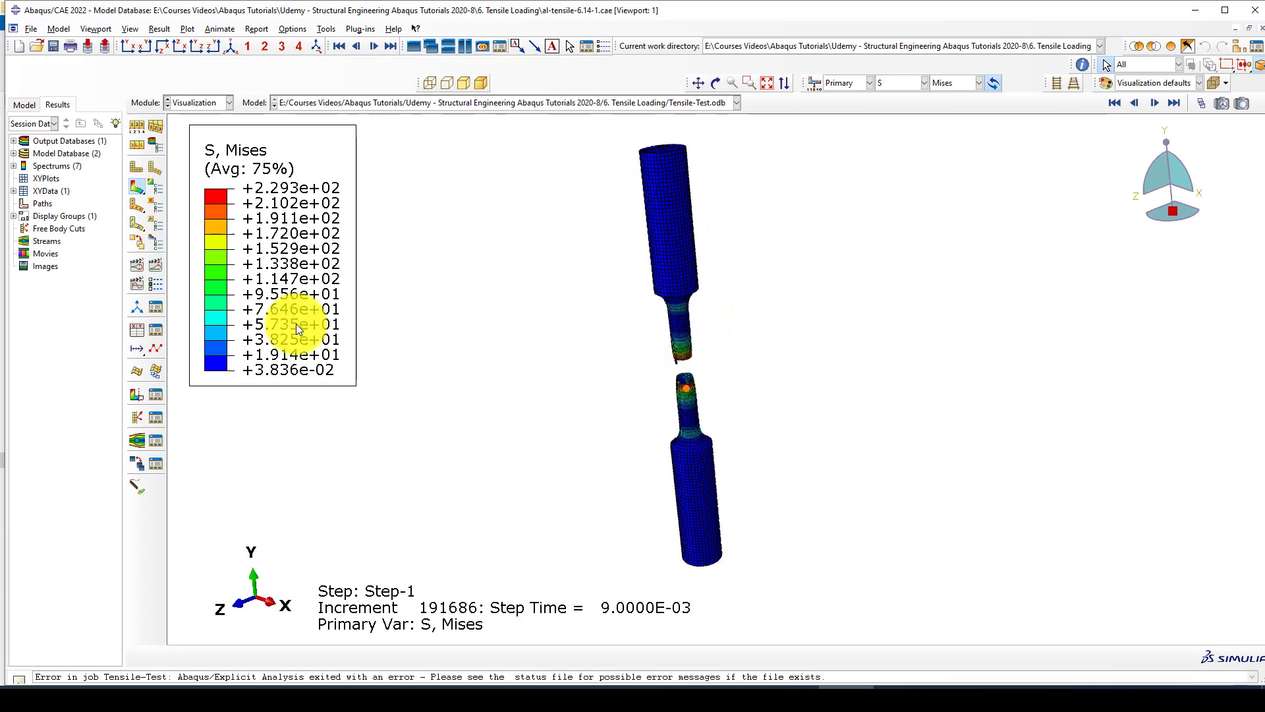
- Animate the stress time history with the frame rate slowed to about half, then stop it
click(155, 265)
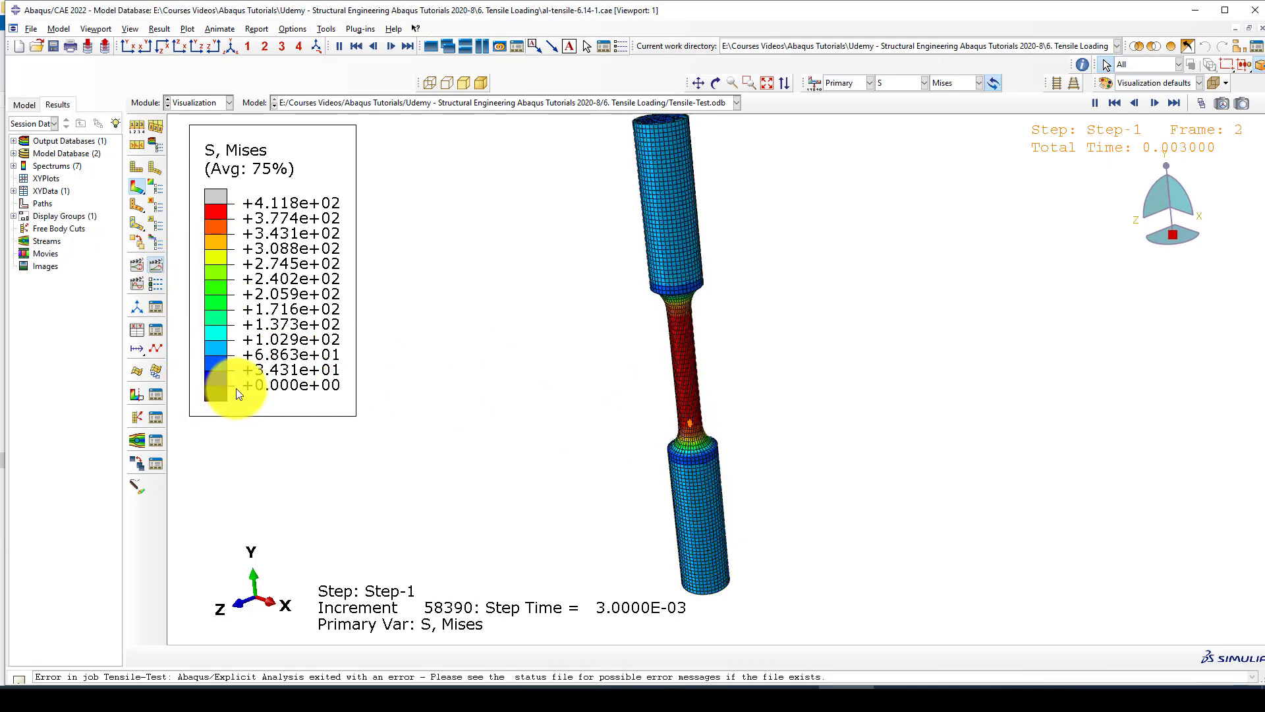
click(161, 280)
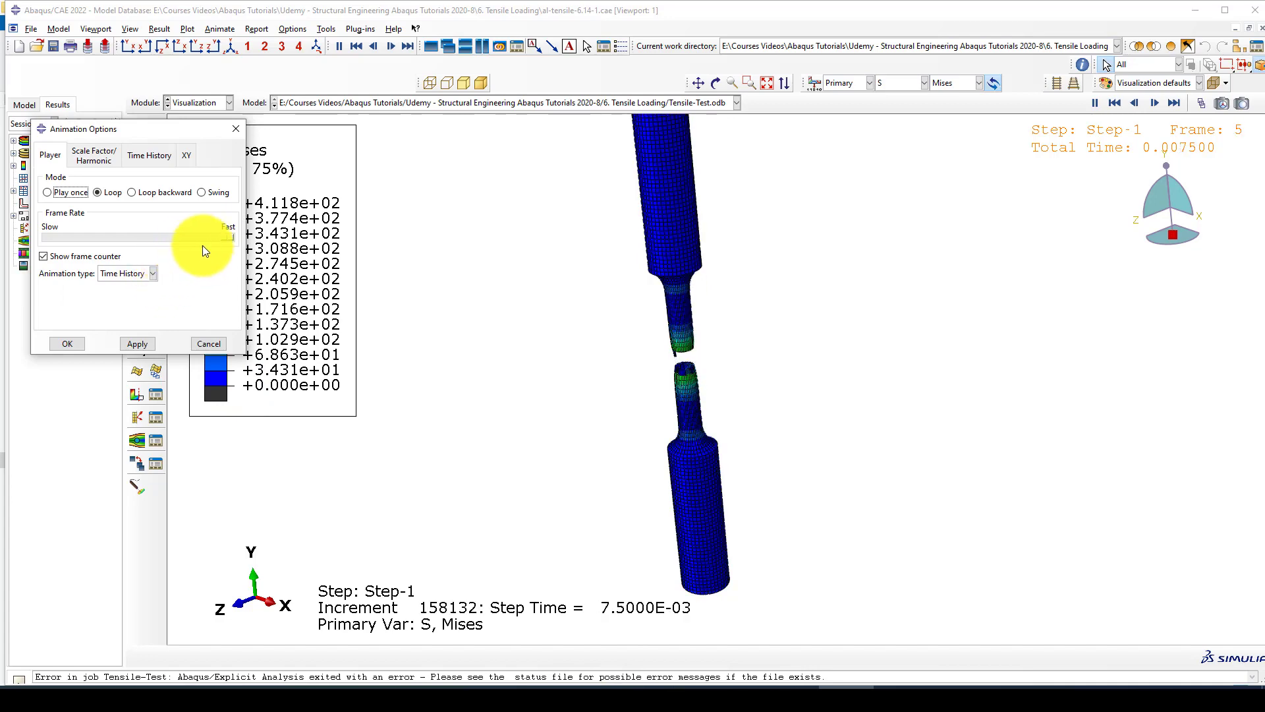
drag(225, 237, 117, 238)
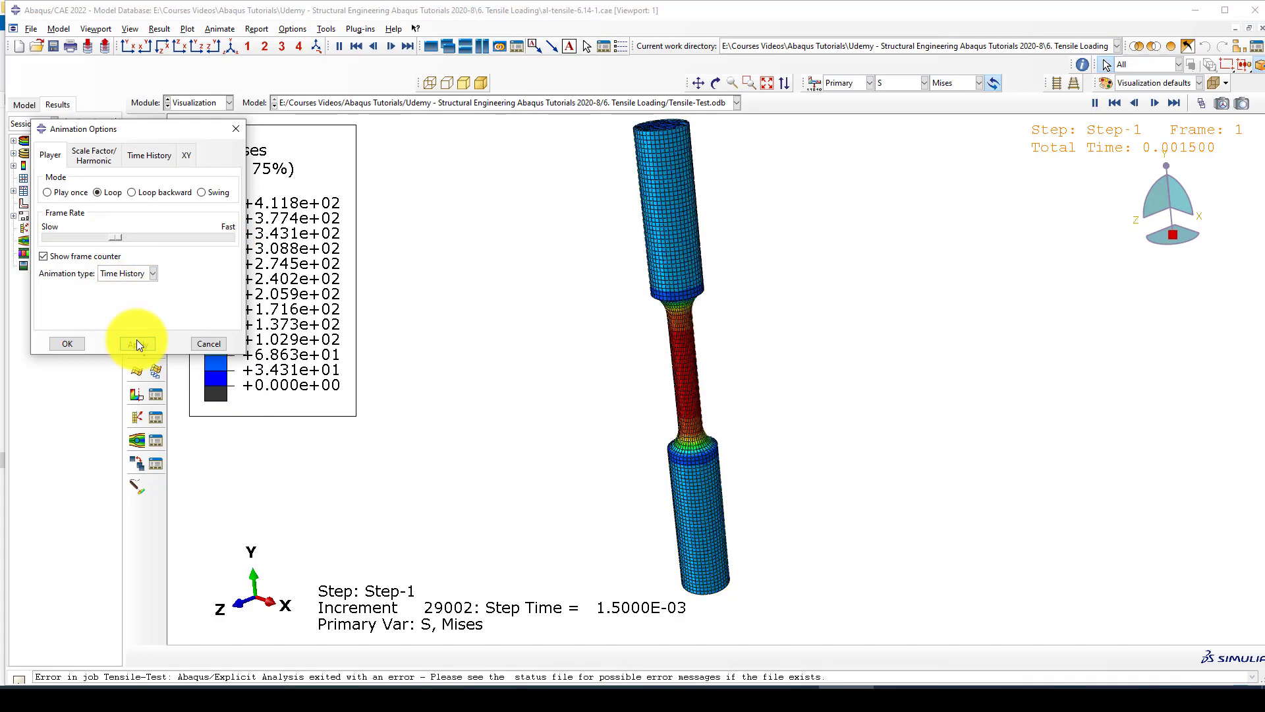
click(57, 340)
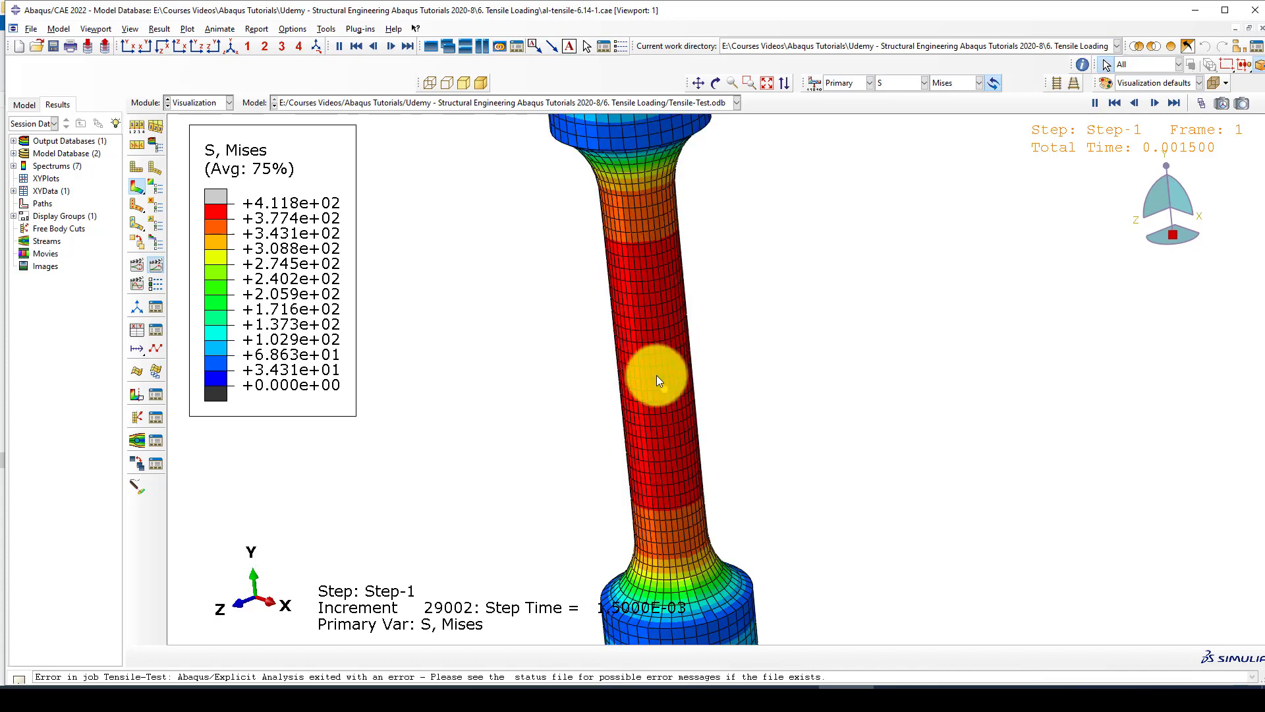
click(155, 266)
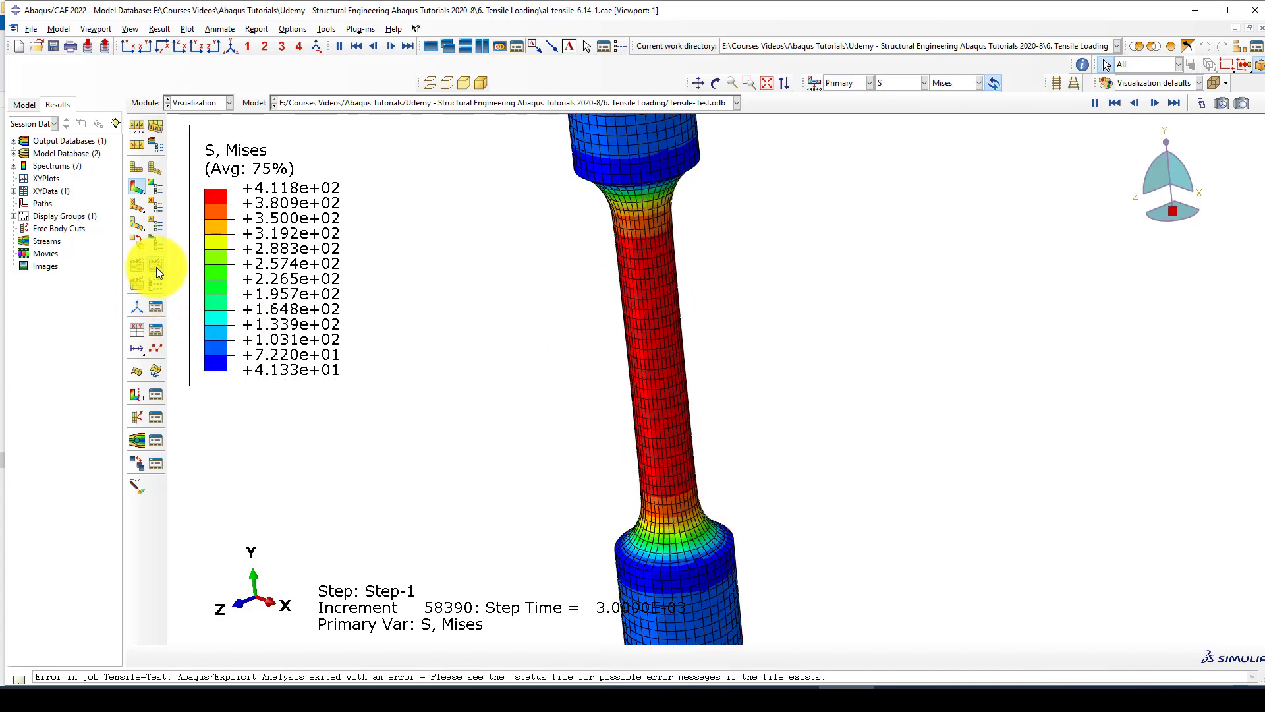
- Plot the Stress-Strain XY data and close the XY Data Manager
click(156, 328)
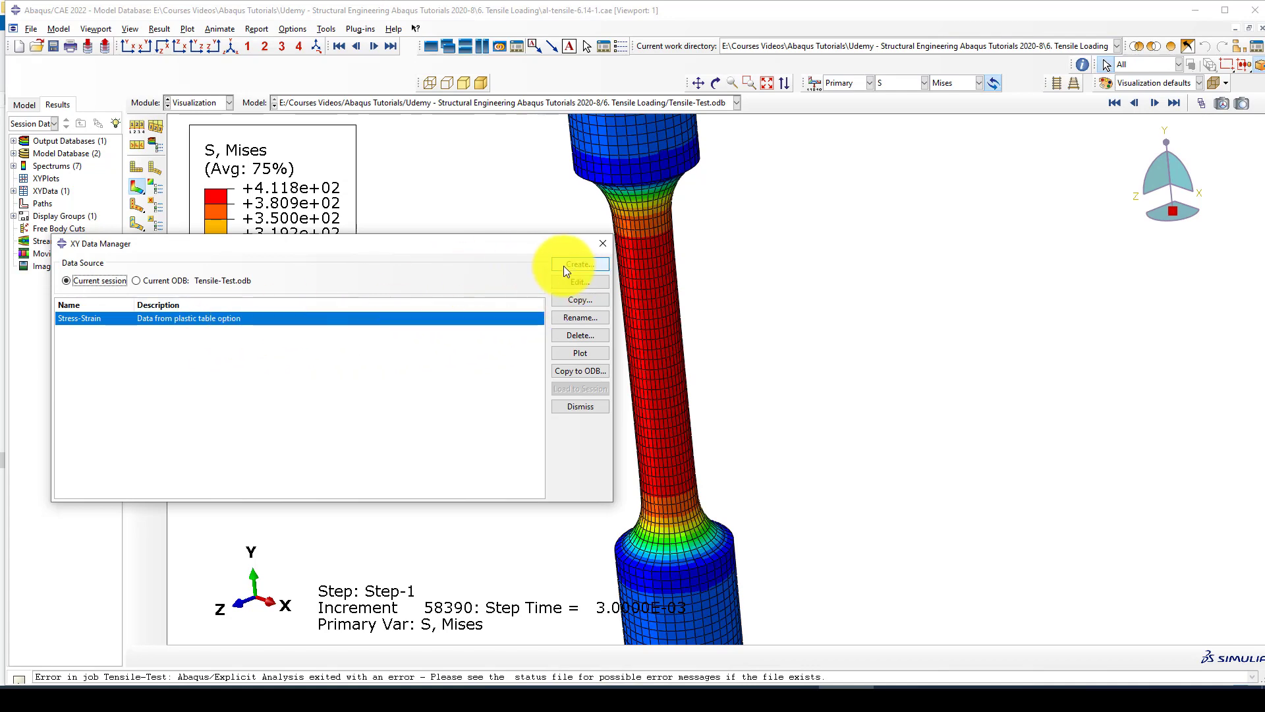
click(578, 353)
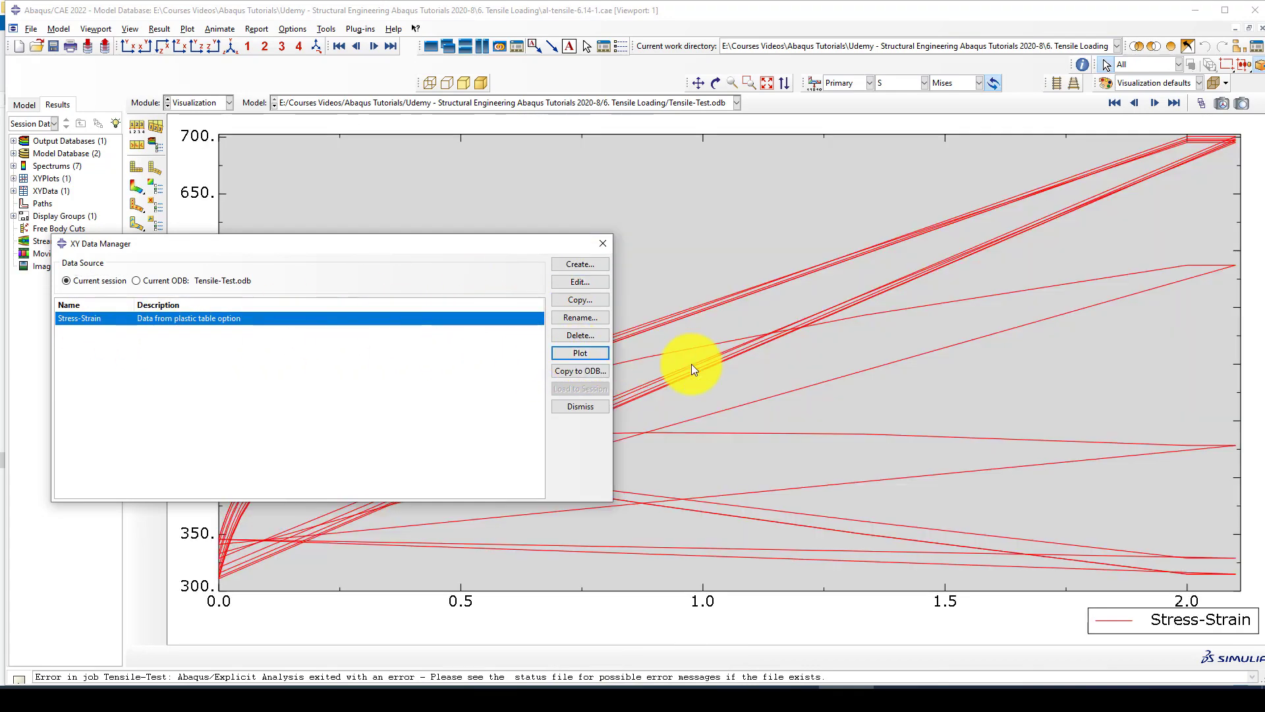
click(602, 247)
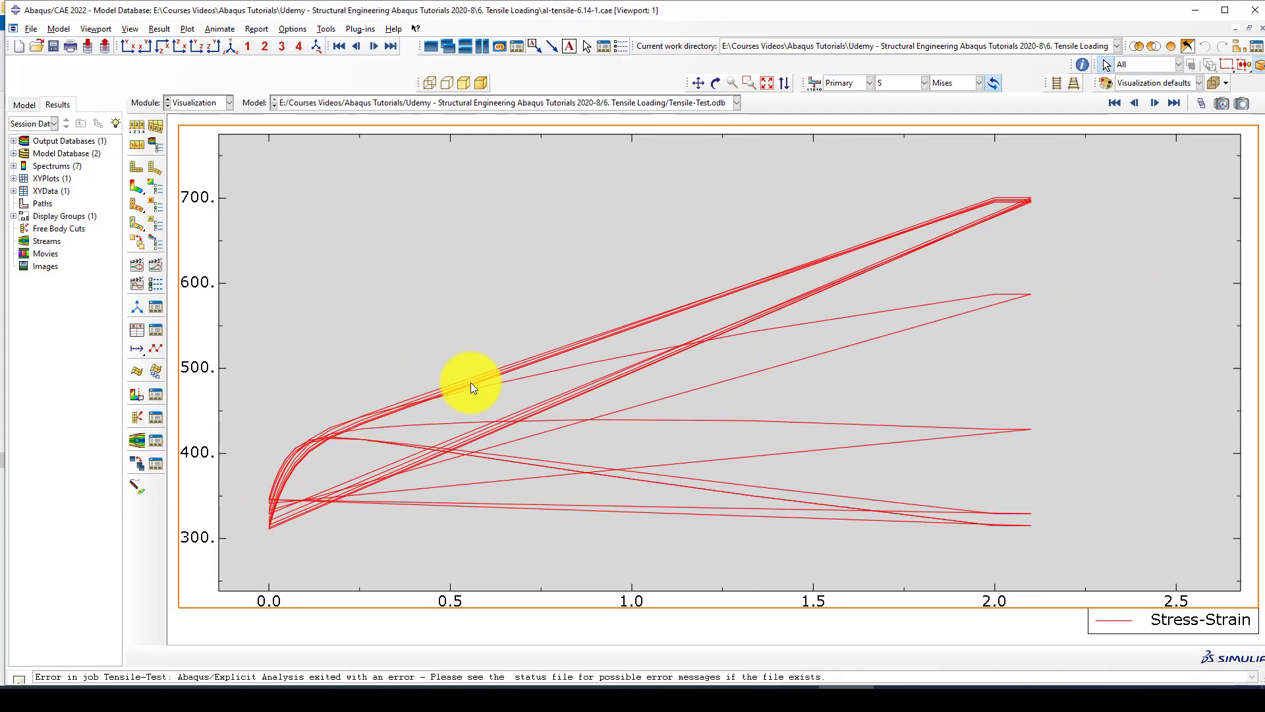
scroll(531, 449, up, 2)
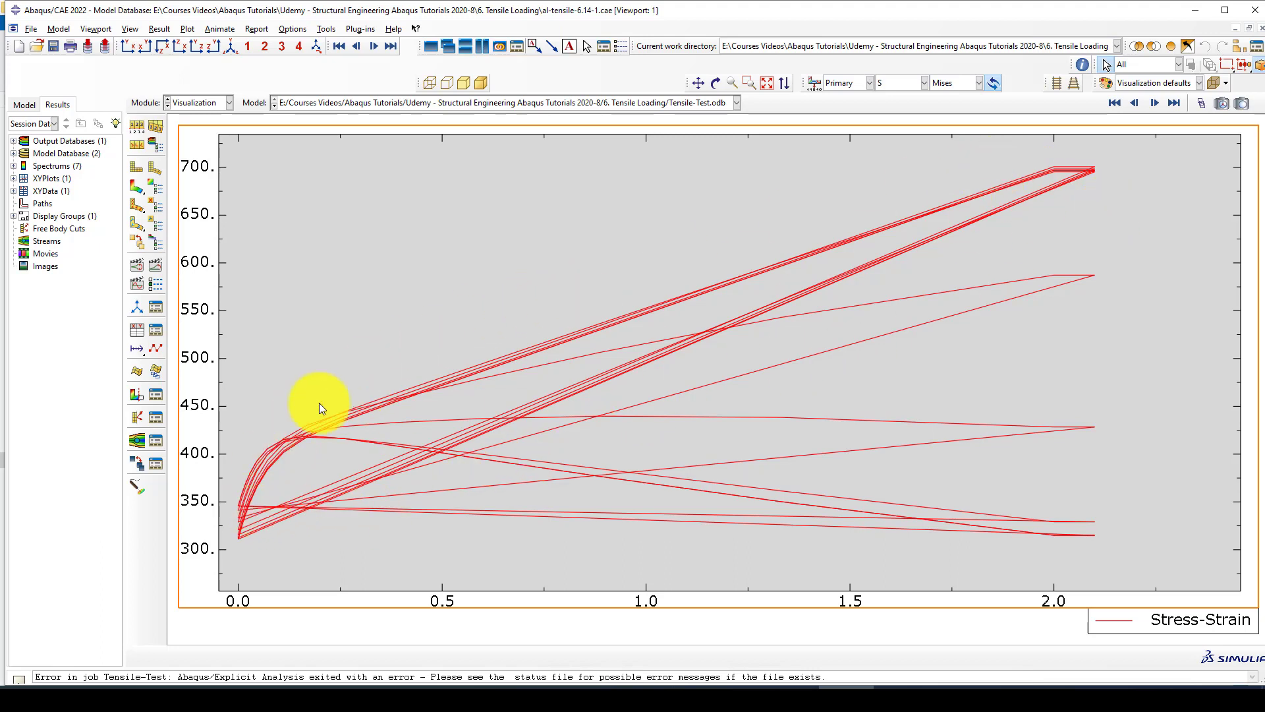
- Start creating new XY data from the ODB history output
click(158, 329)
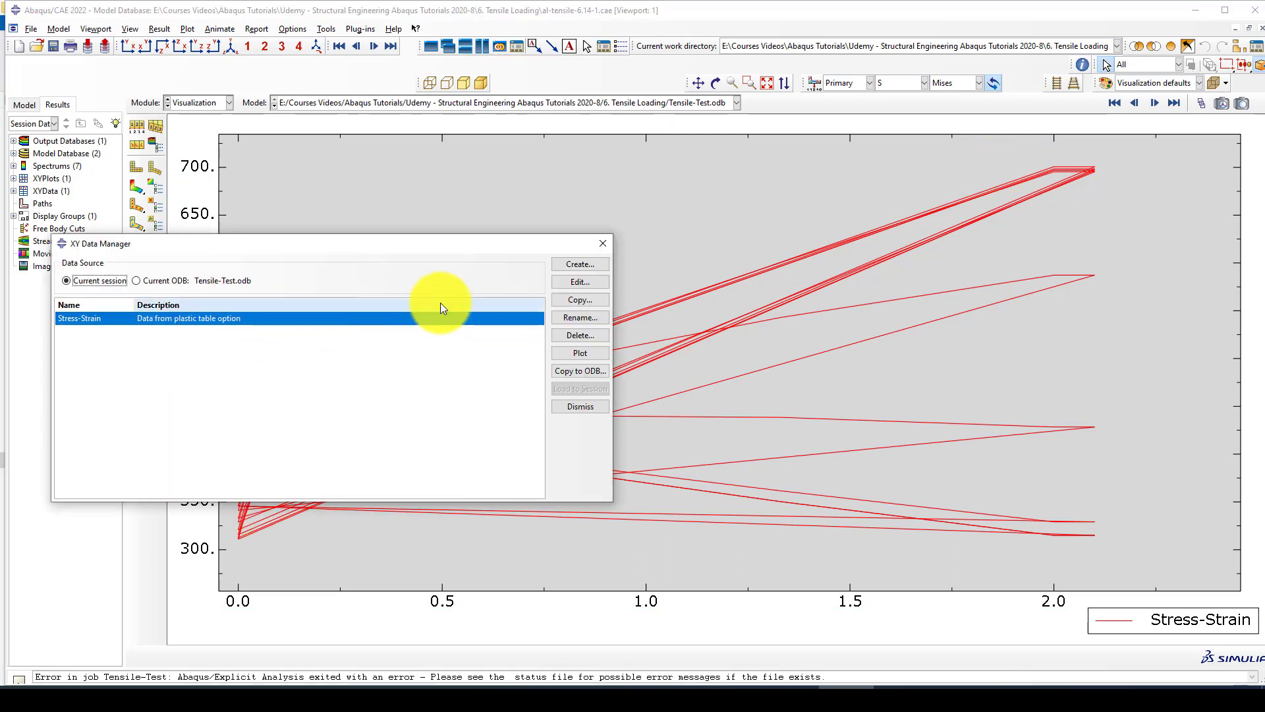
click(580, 265)
click(211, 399)
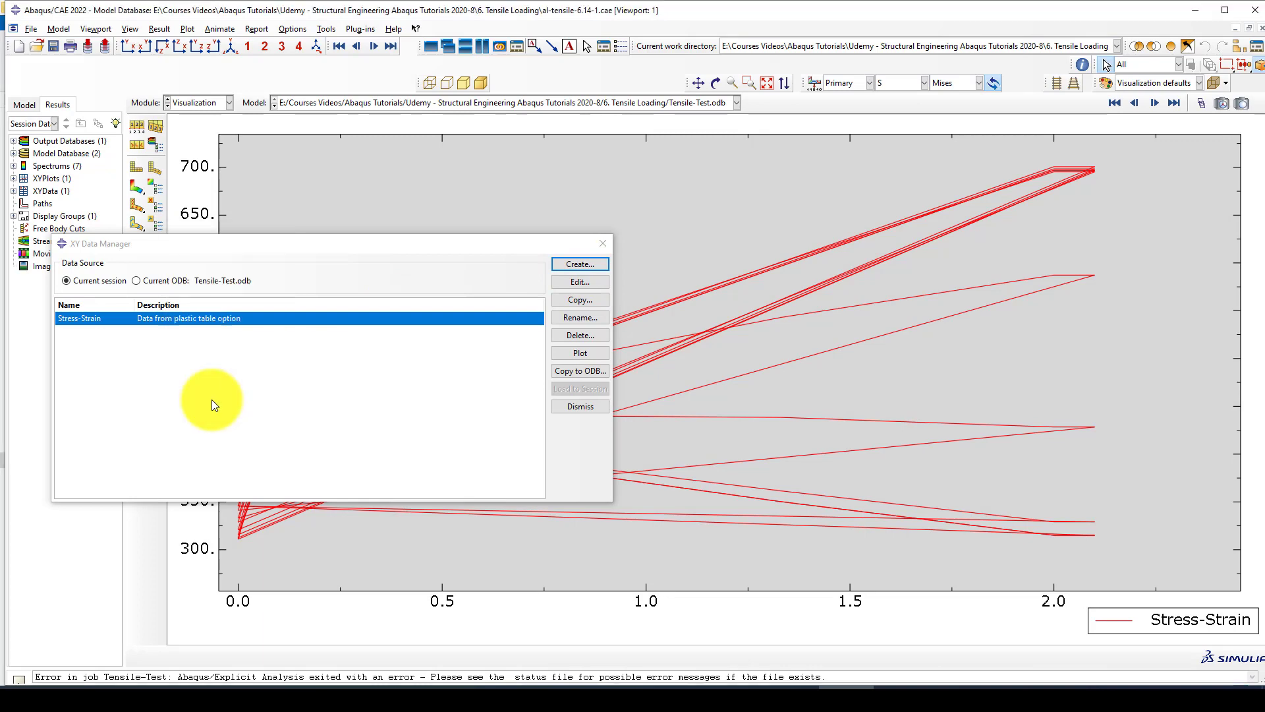
- Add U2 to RF2, plot both histories against time, and close the output and data lists
ctrl+click(422, 238)
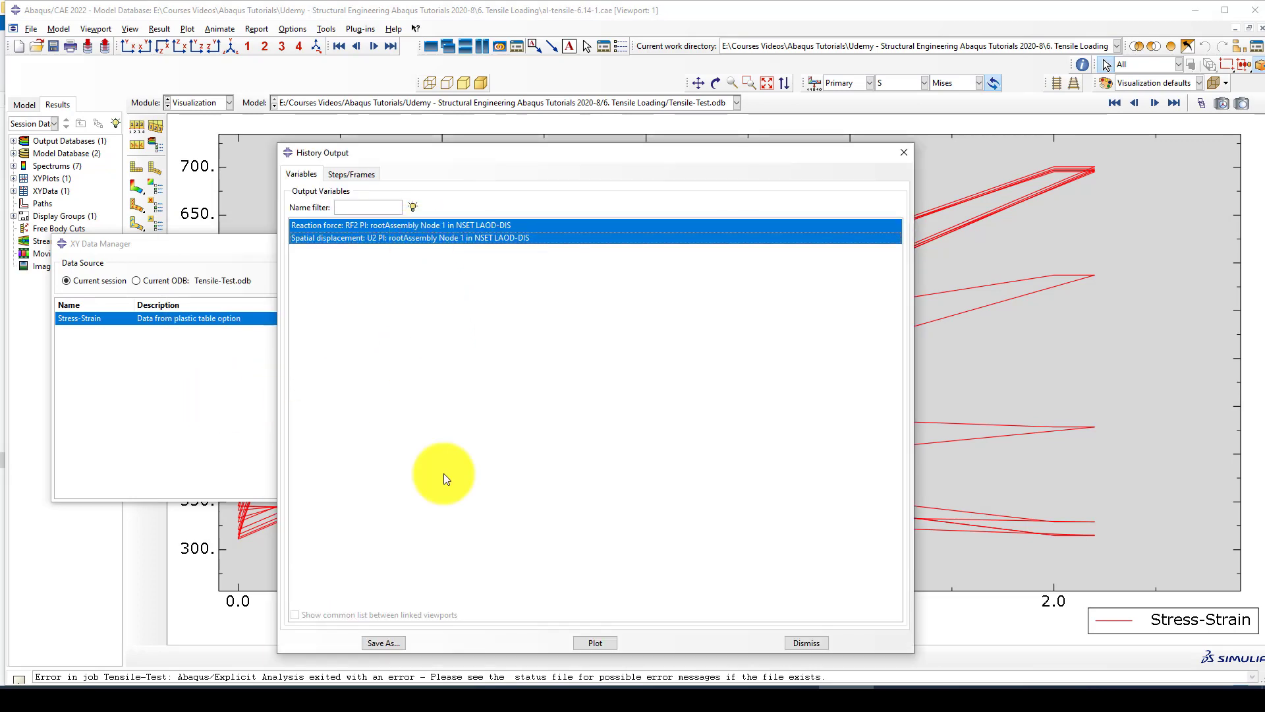
click(591, 639)
click(903, 152)
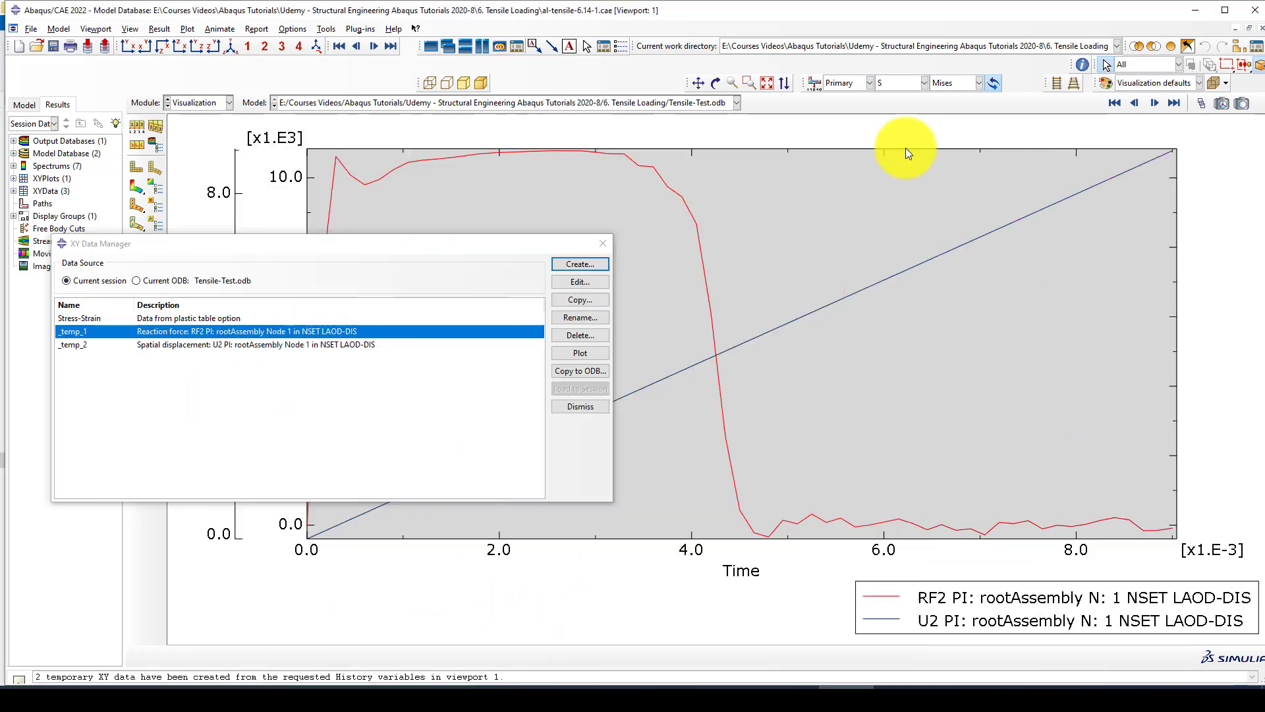
click(602, 244)
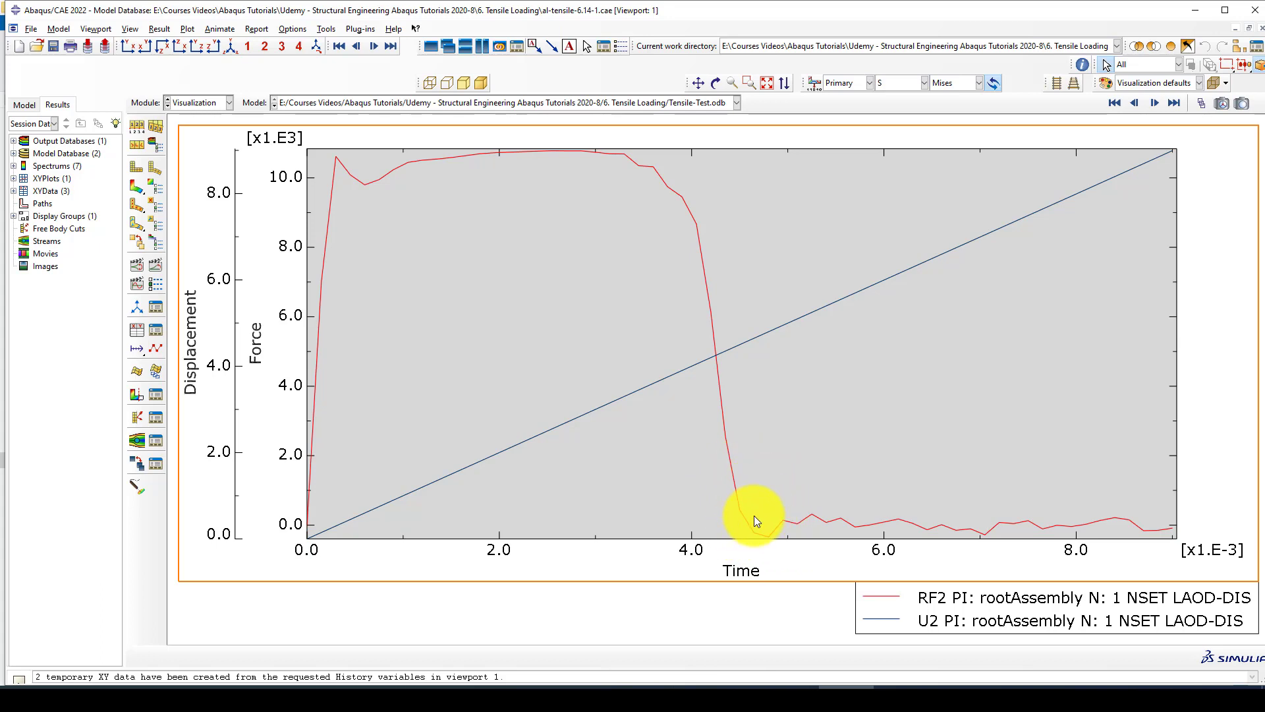
- Create XY data FD by combining _temp_2 and _temp_1 in an Operate on XY Data expression
click(149, 330)
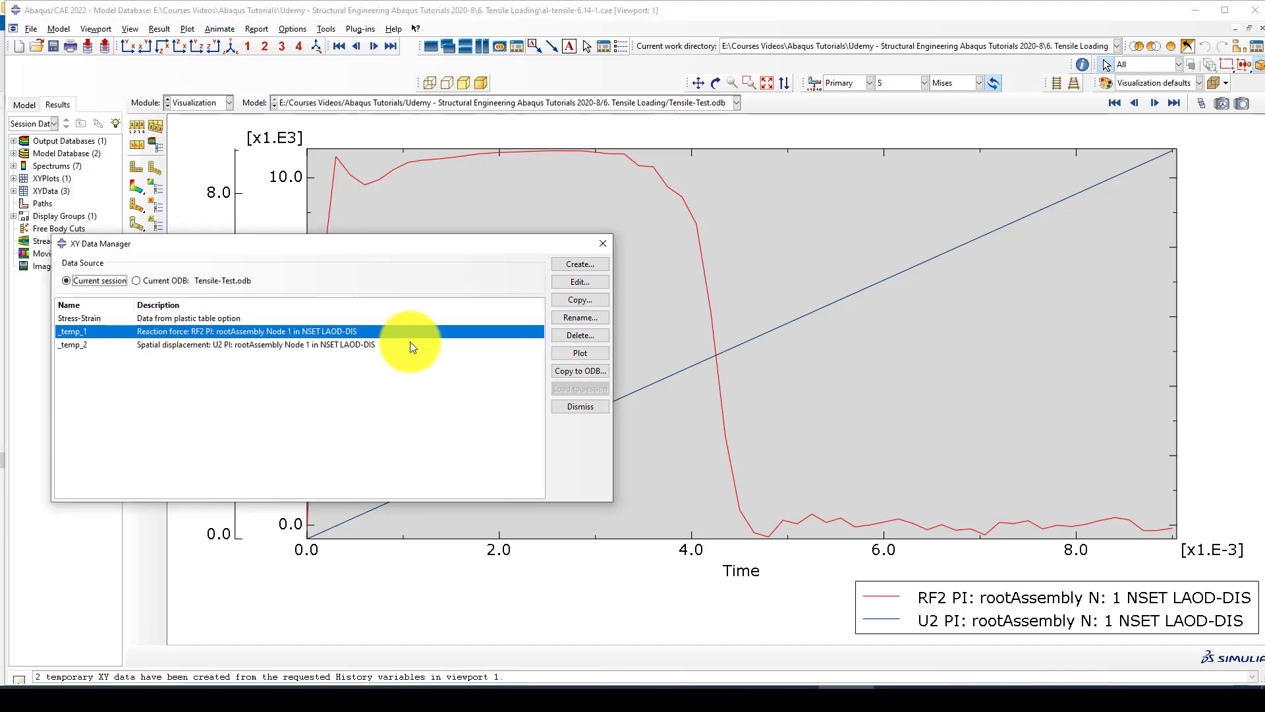
click(571, 266)
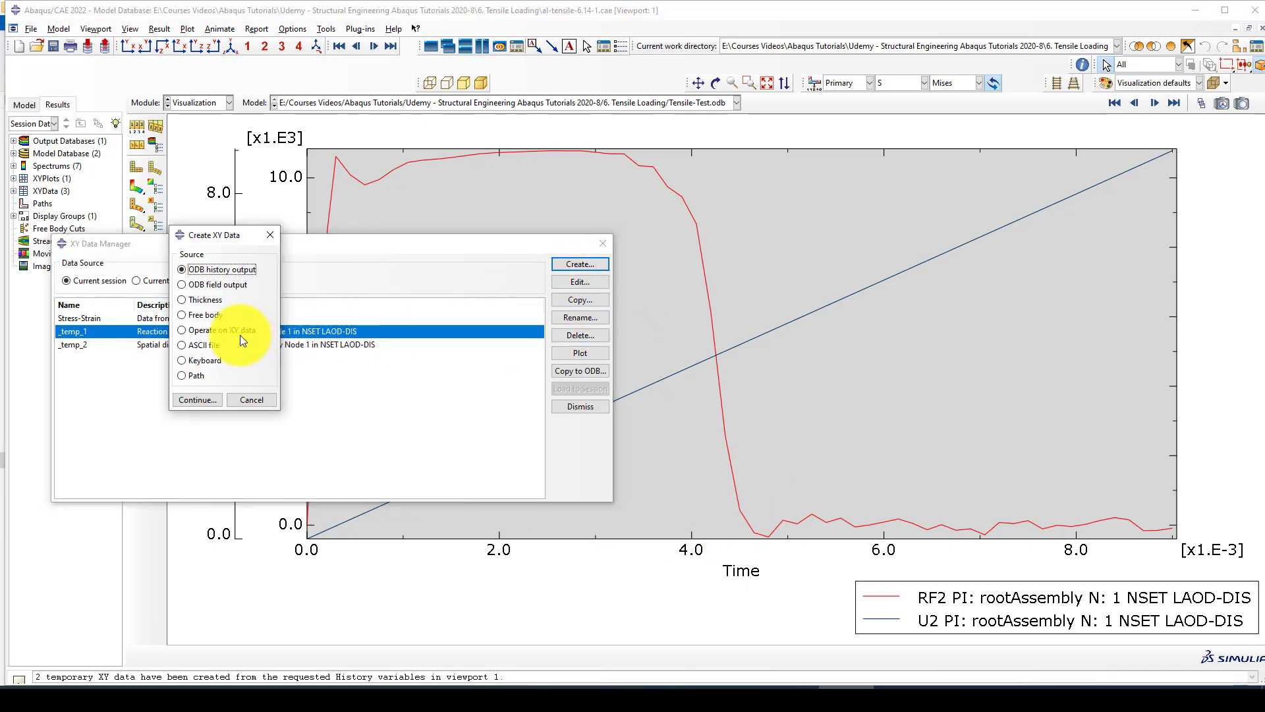
click(221, 330)
click(187, 400)
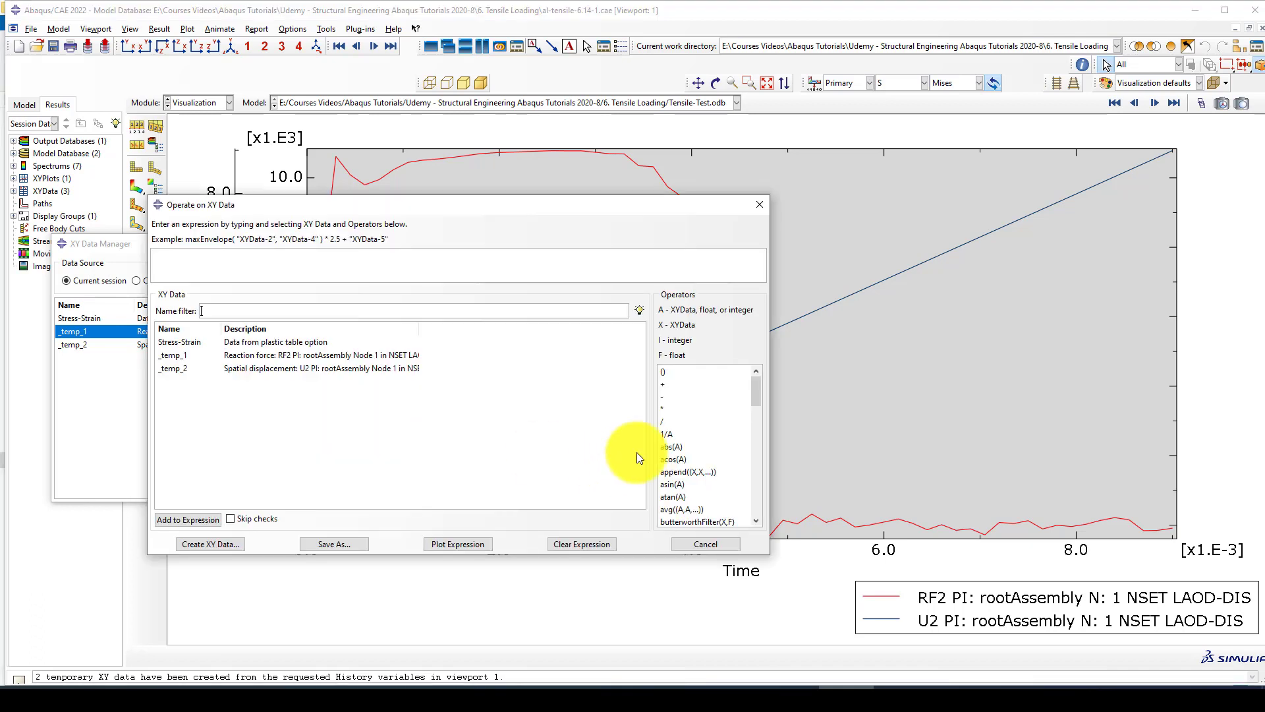
scroll(685, 454, down, 3)
click(678, 407)
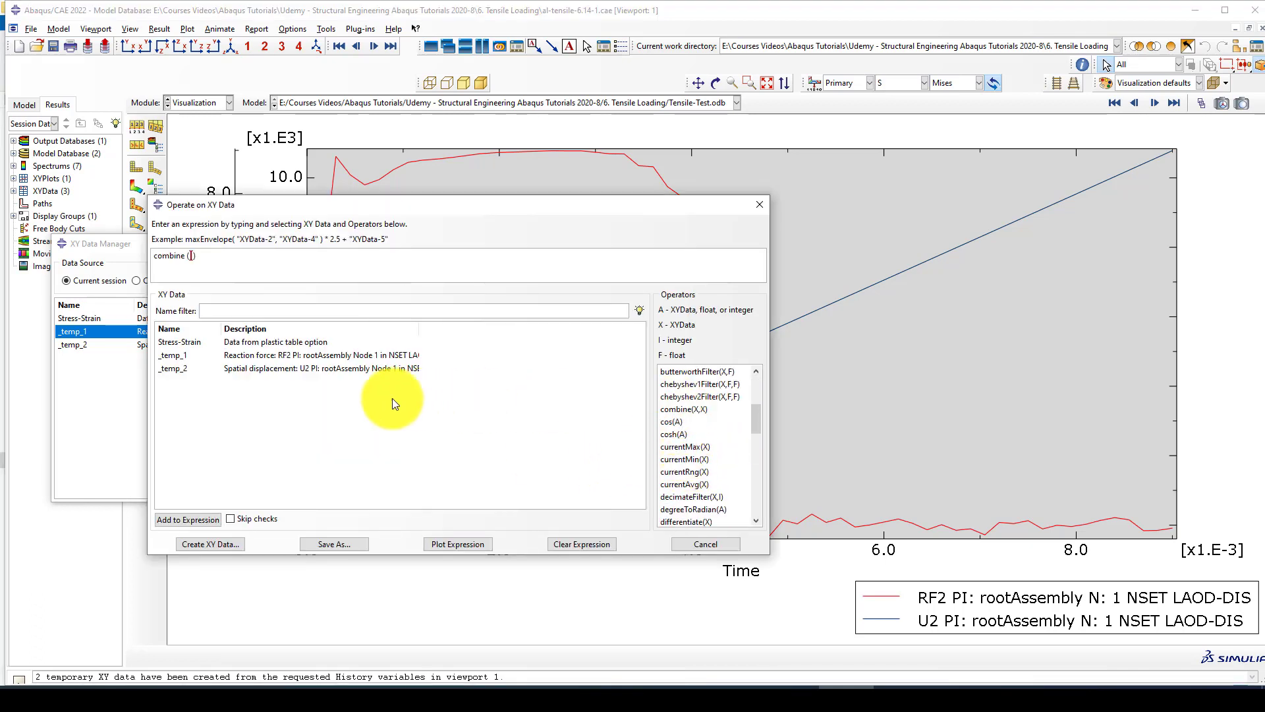
click(249, 369)
click(270, 356)
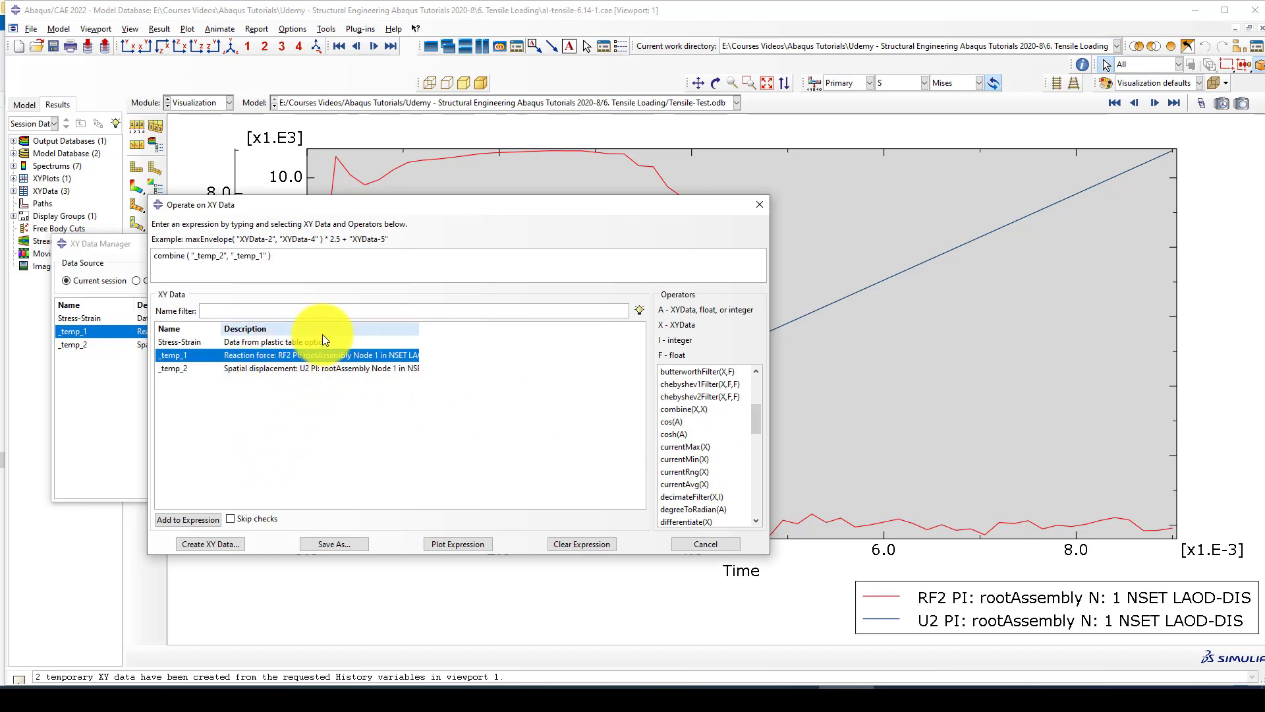
click(341, 544)
text(FD)
click(415, 419)
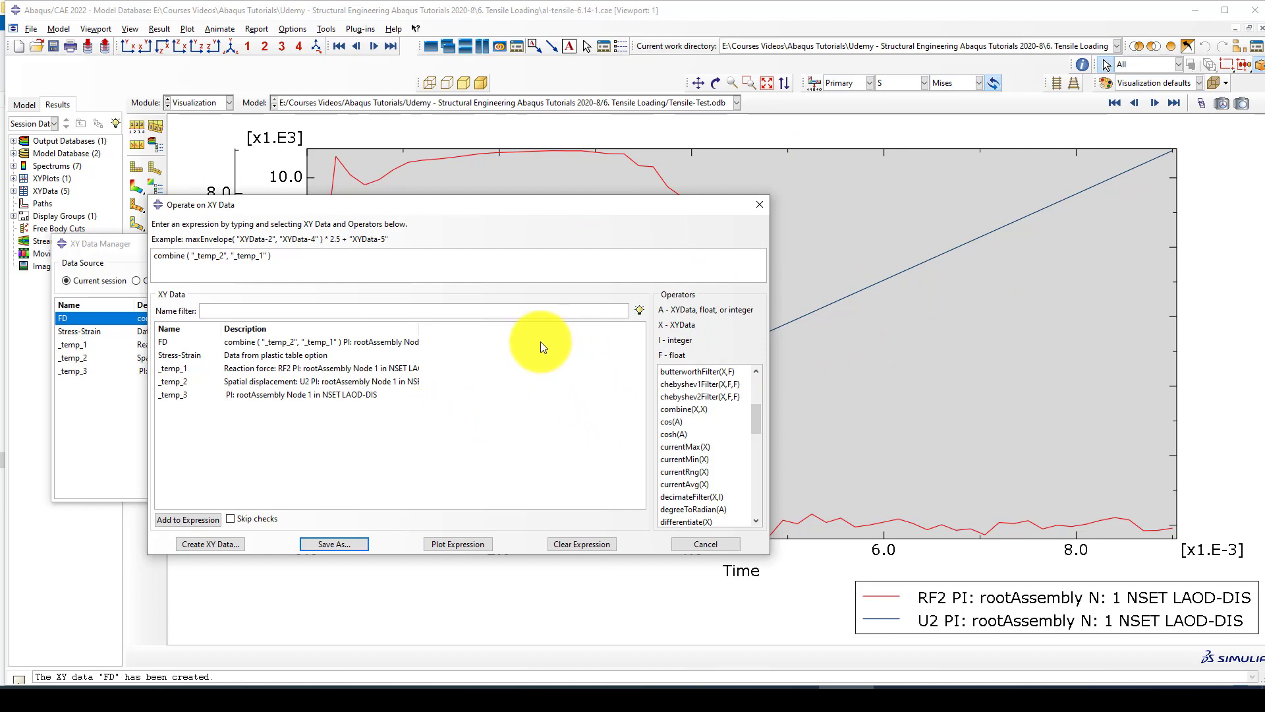
- Plot FD as a force–displacement curve and close the operation dialog
click(329, 342)
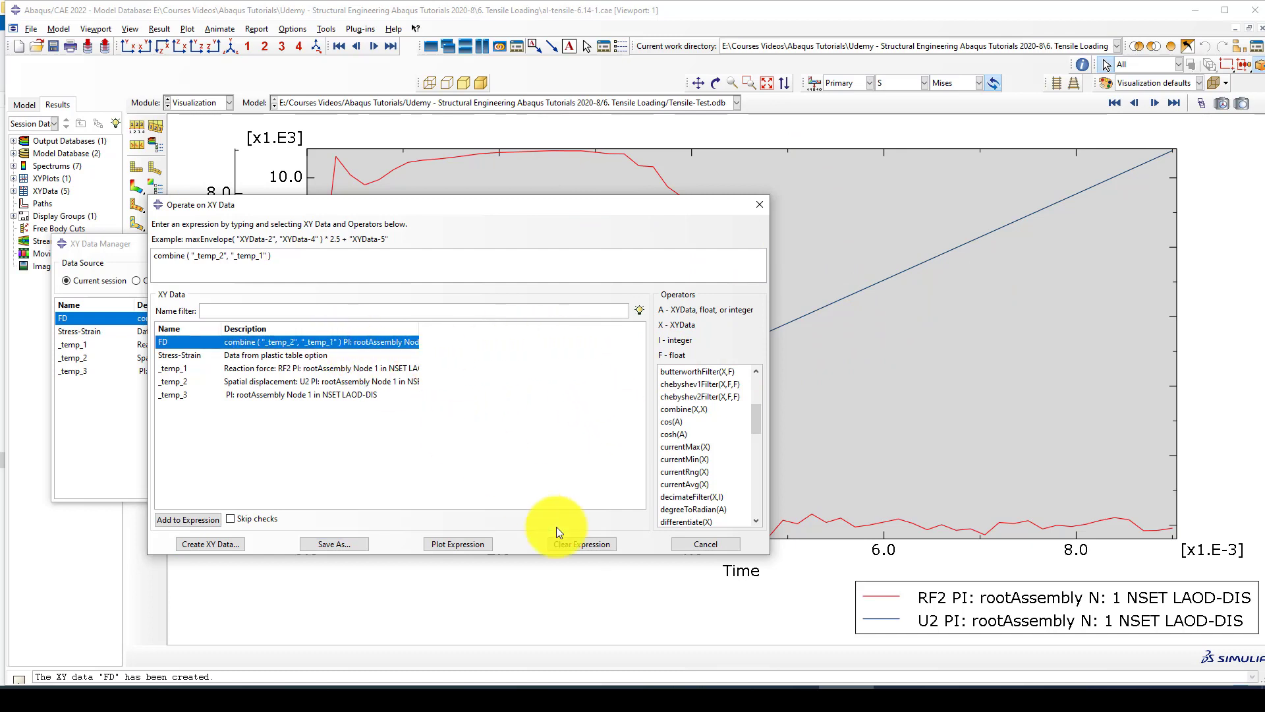
click(450, 547)
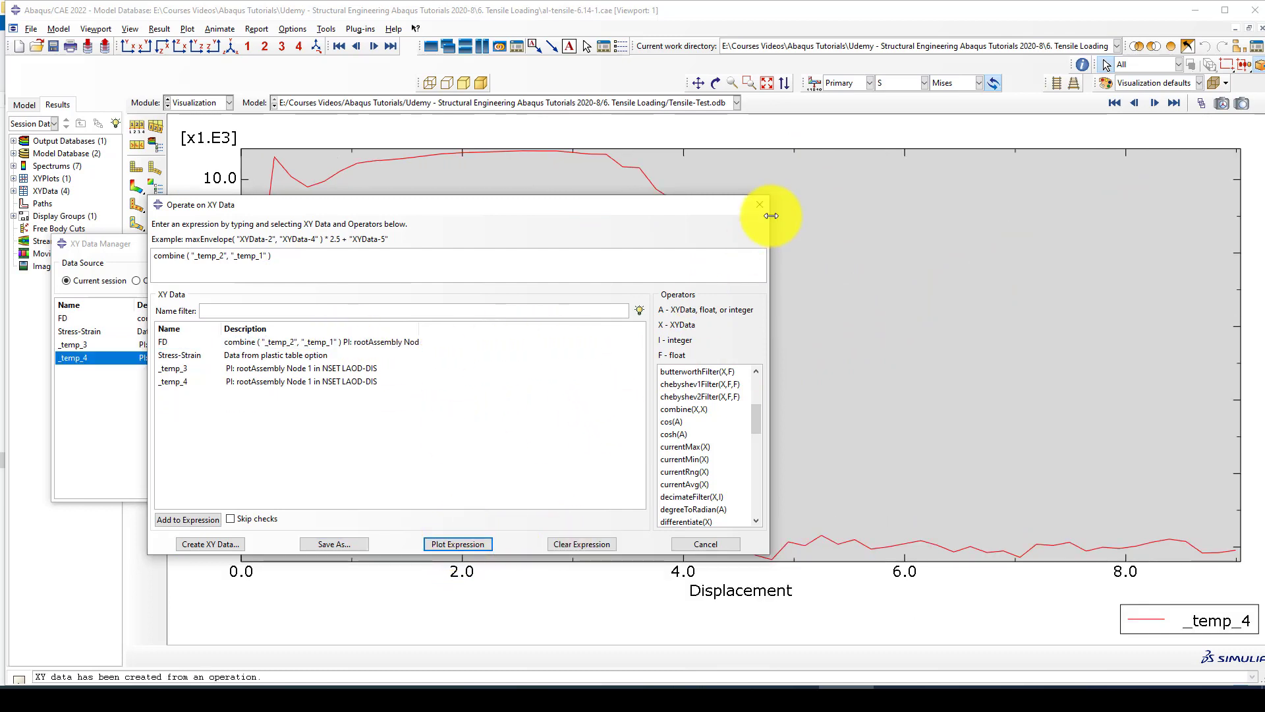
click(760, 204)
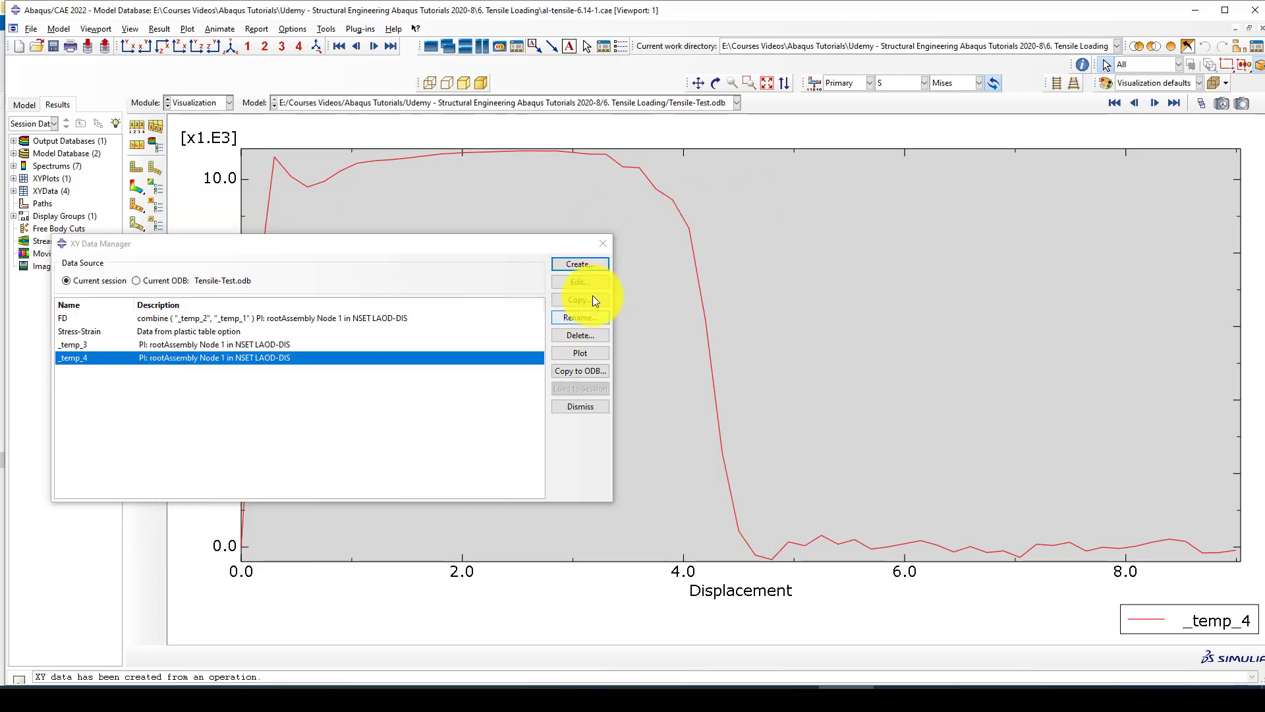
- Close the XY data list, enter 5 in the Displacement axis settings, and compare with the Force axis
click(602, 243)
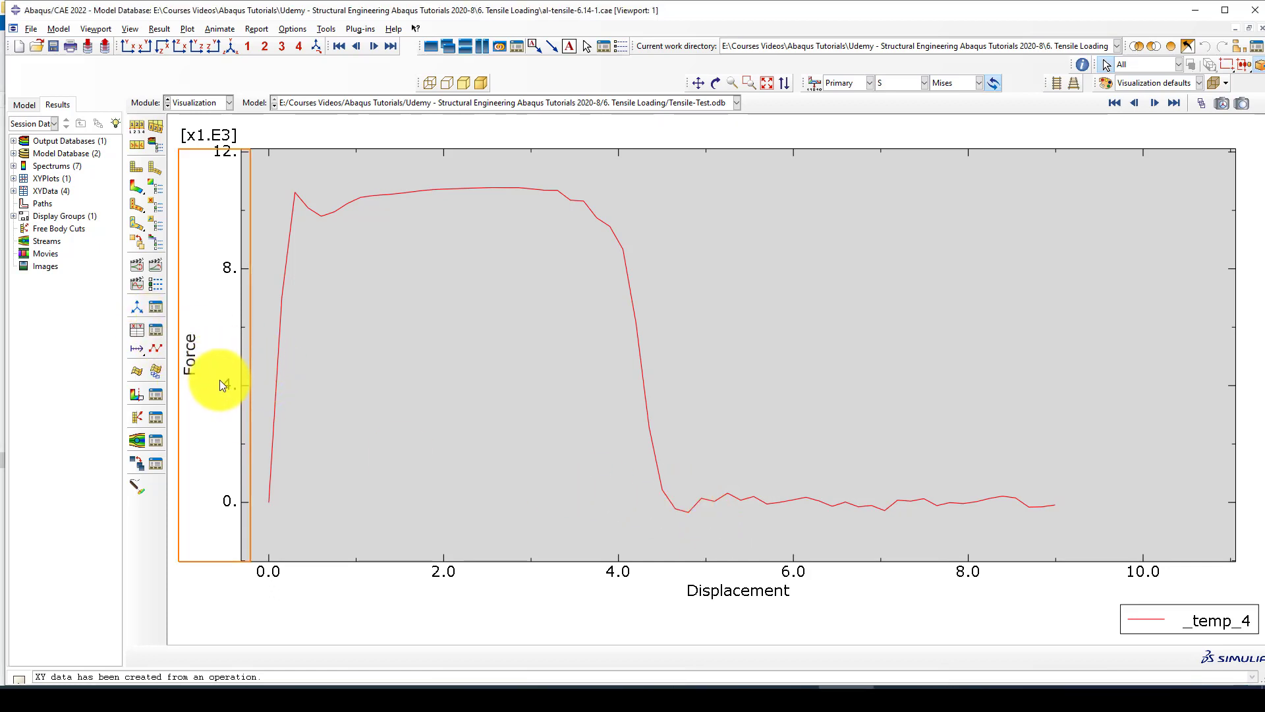
double_click(440, 575)
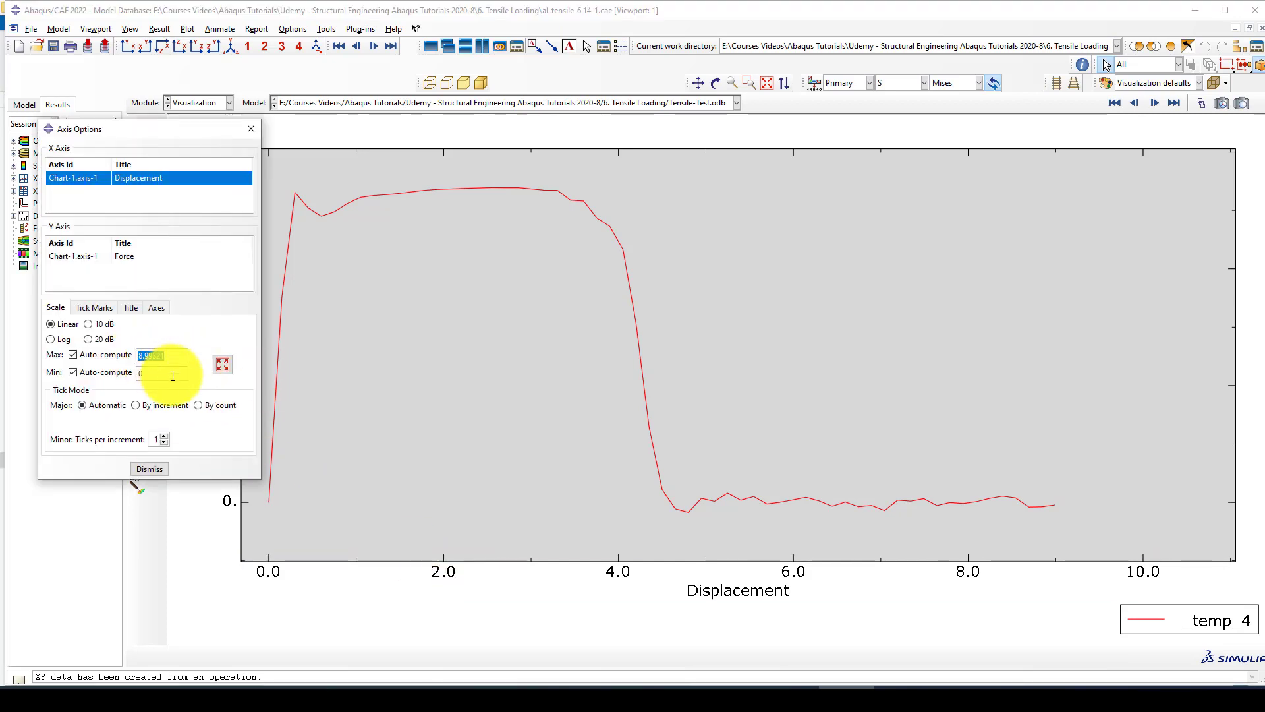
text(5)
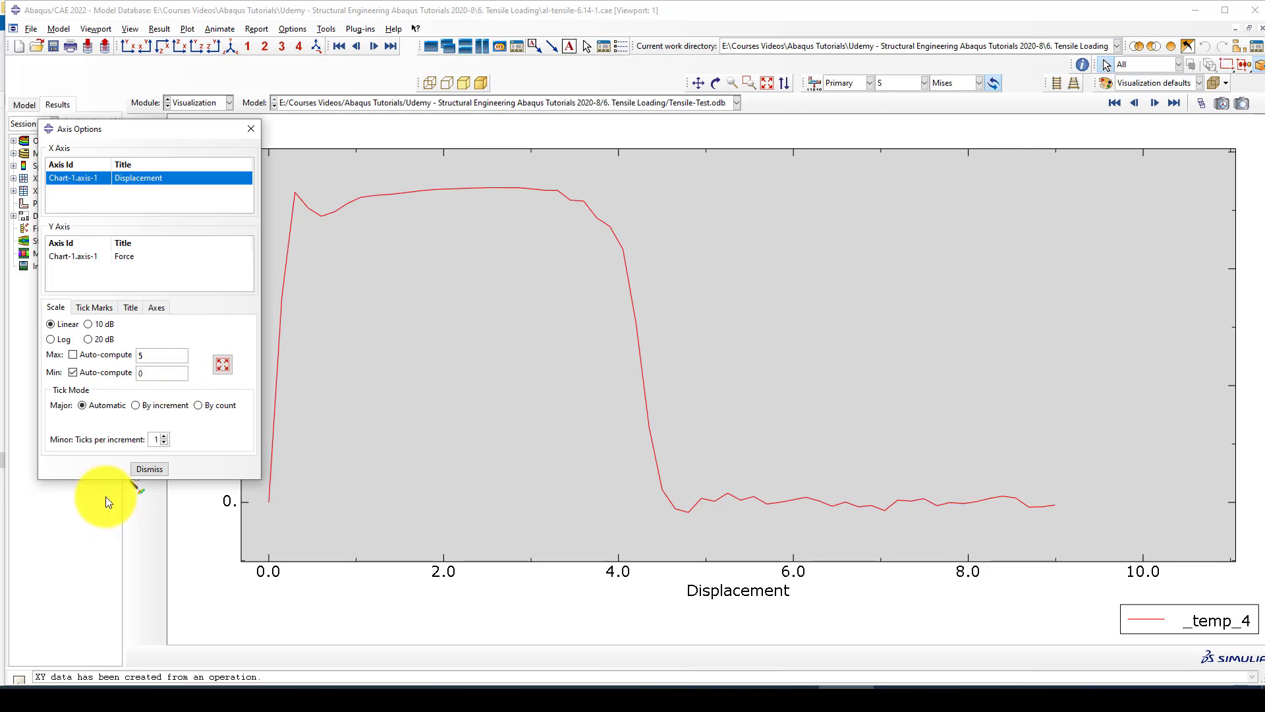
click(94, 256)
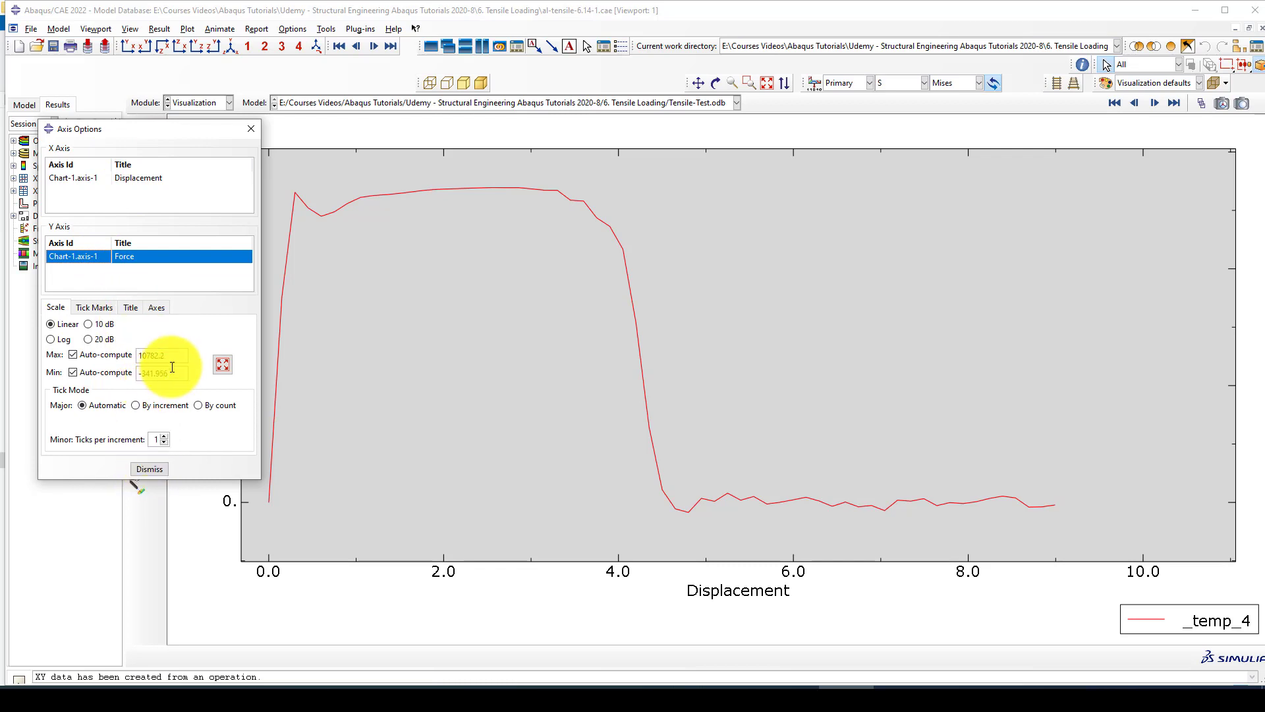
click(72, 179)
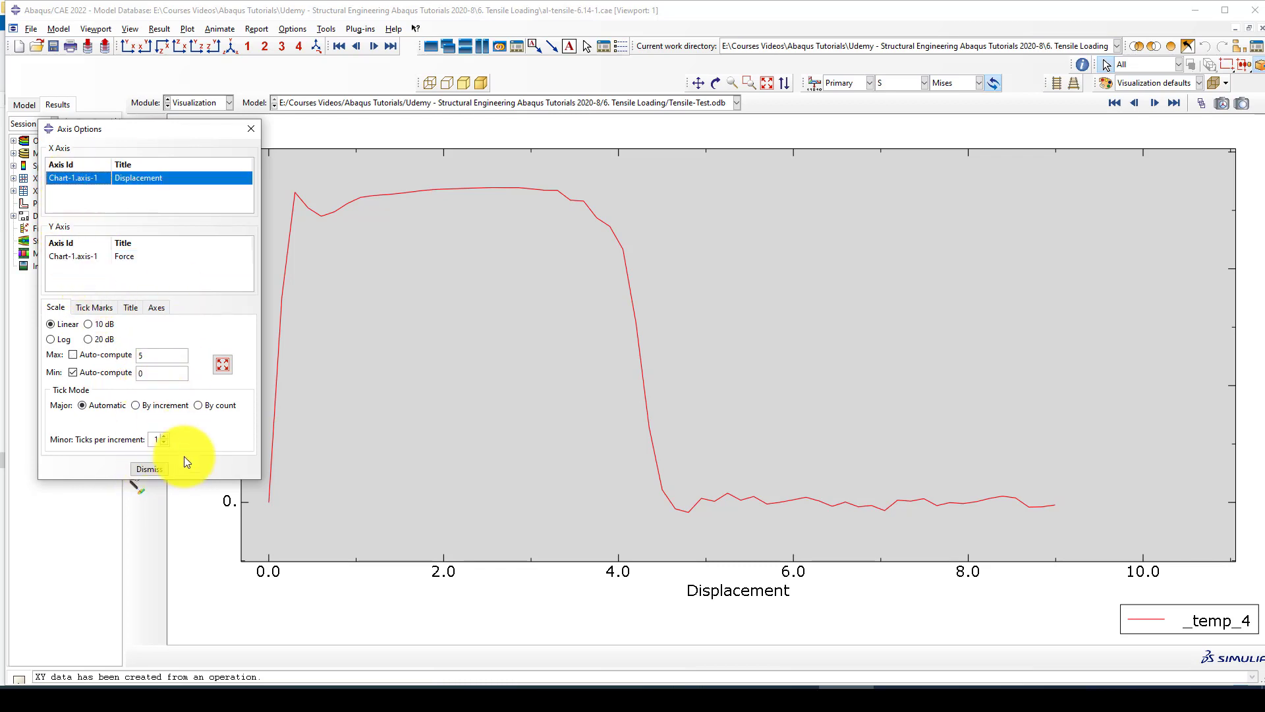
click(157, 469)
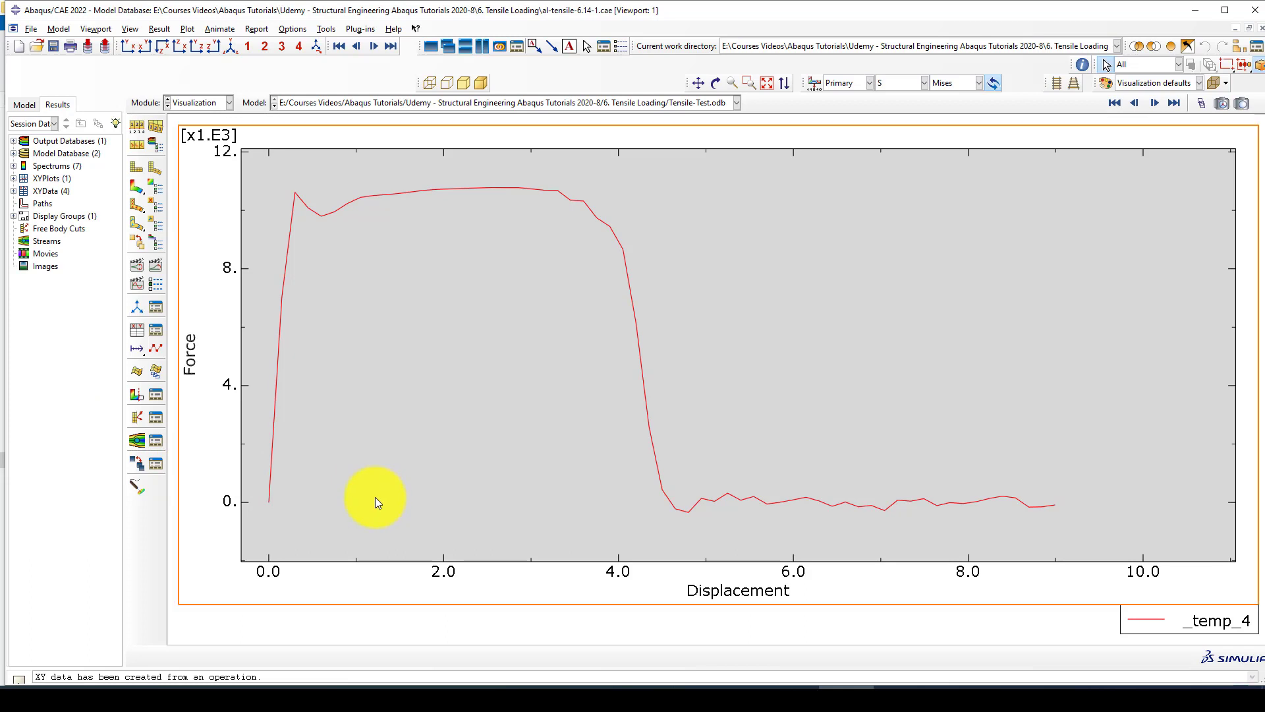
- Set the displacement axis to a 10 dB scale with auto-computed limits and fit the chart
double_click(433, 571)
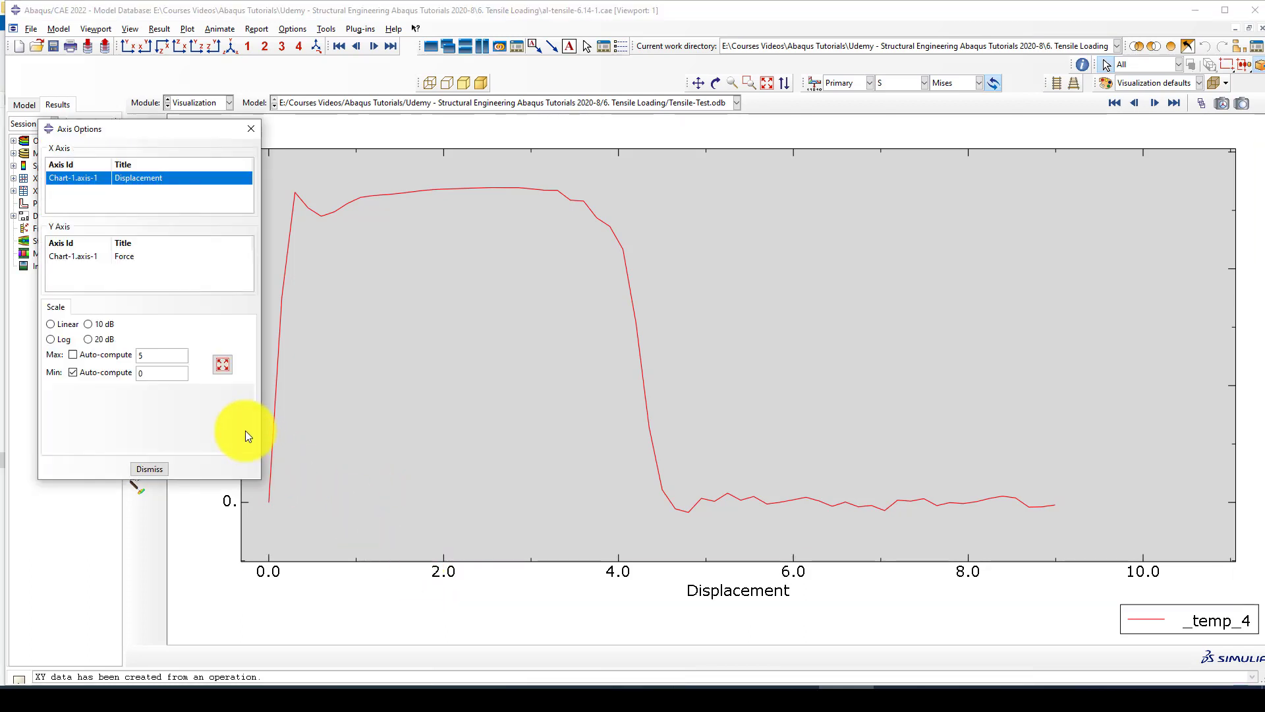
click(87, 353)
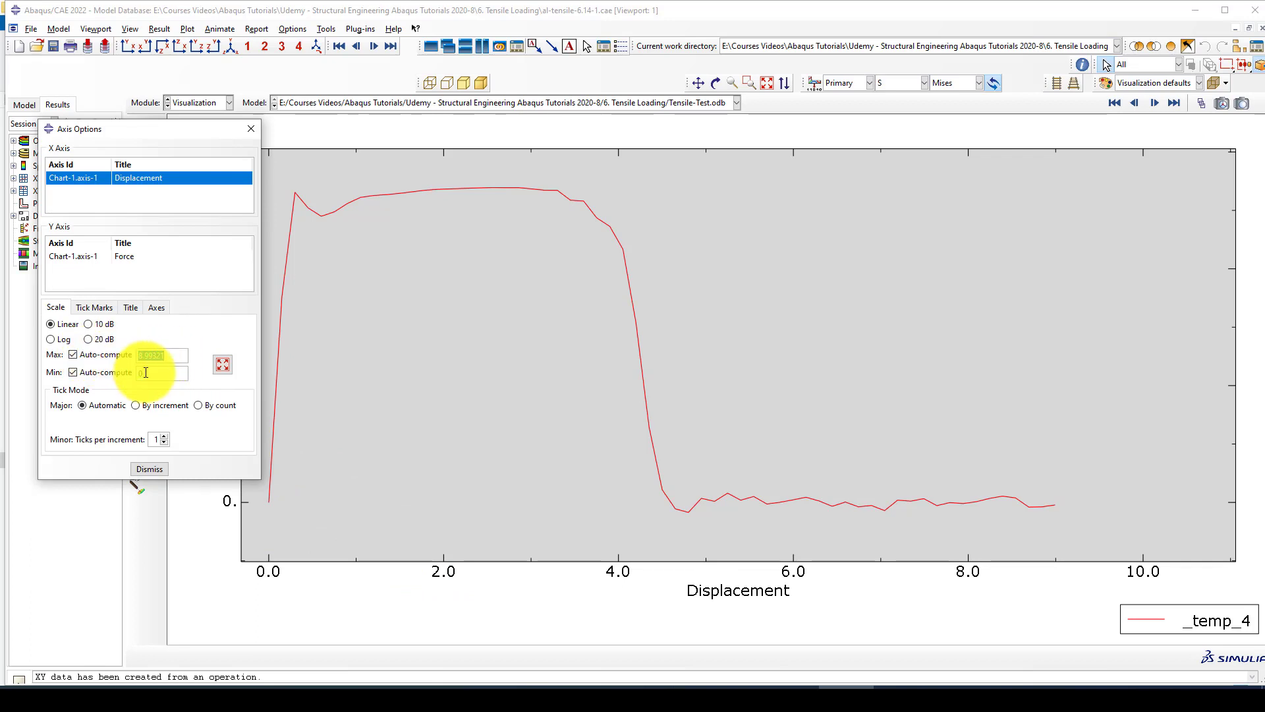
click(73, 355)
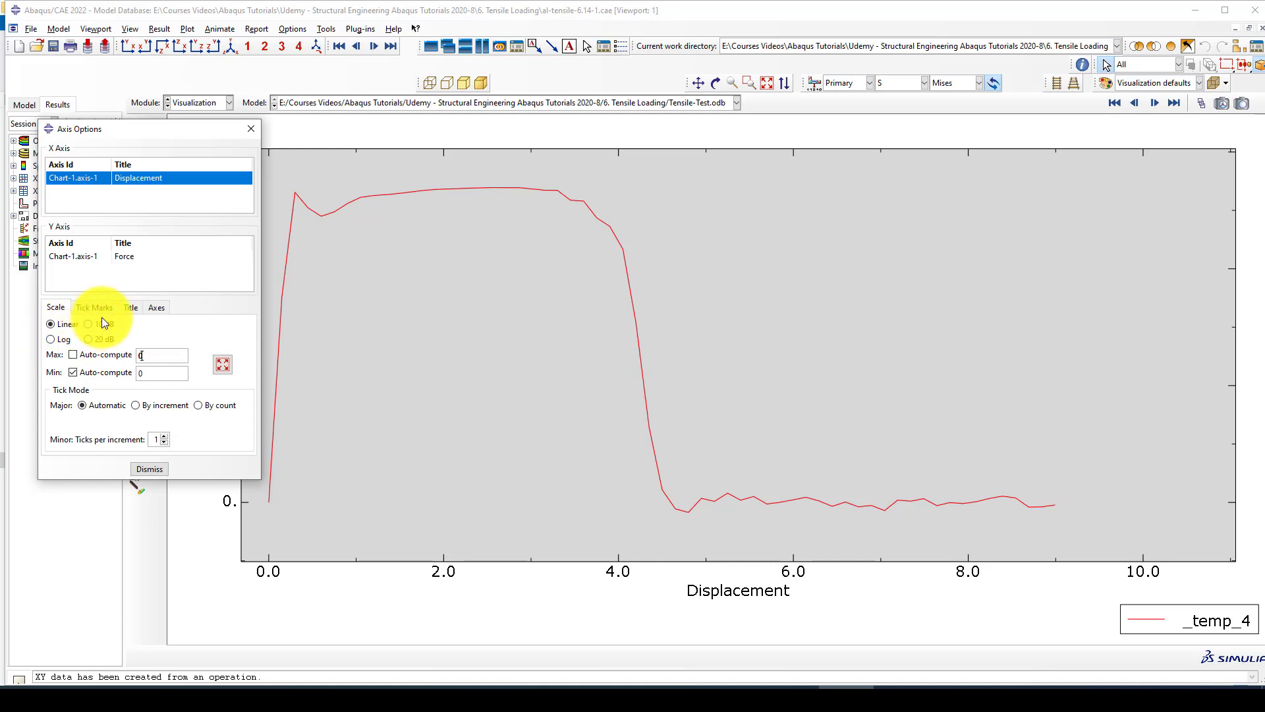
click(92, 323)
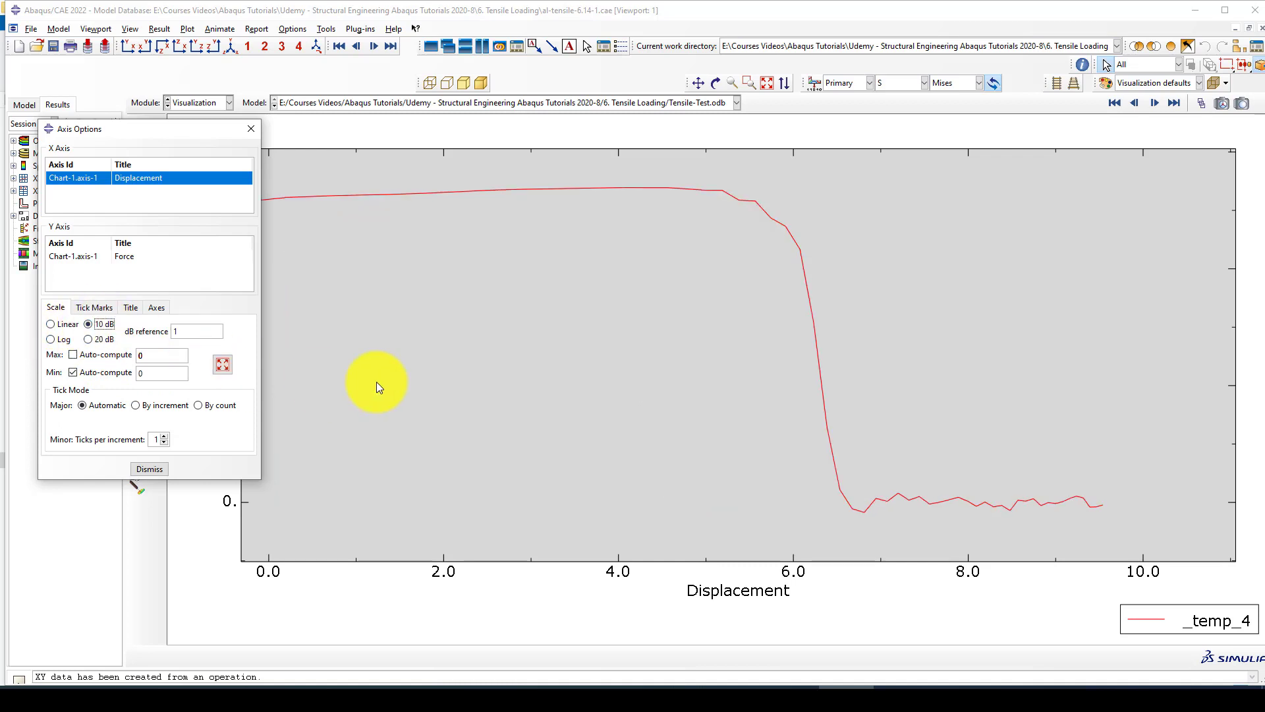
scroll(498, 362, up, 3)
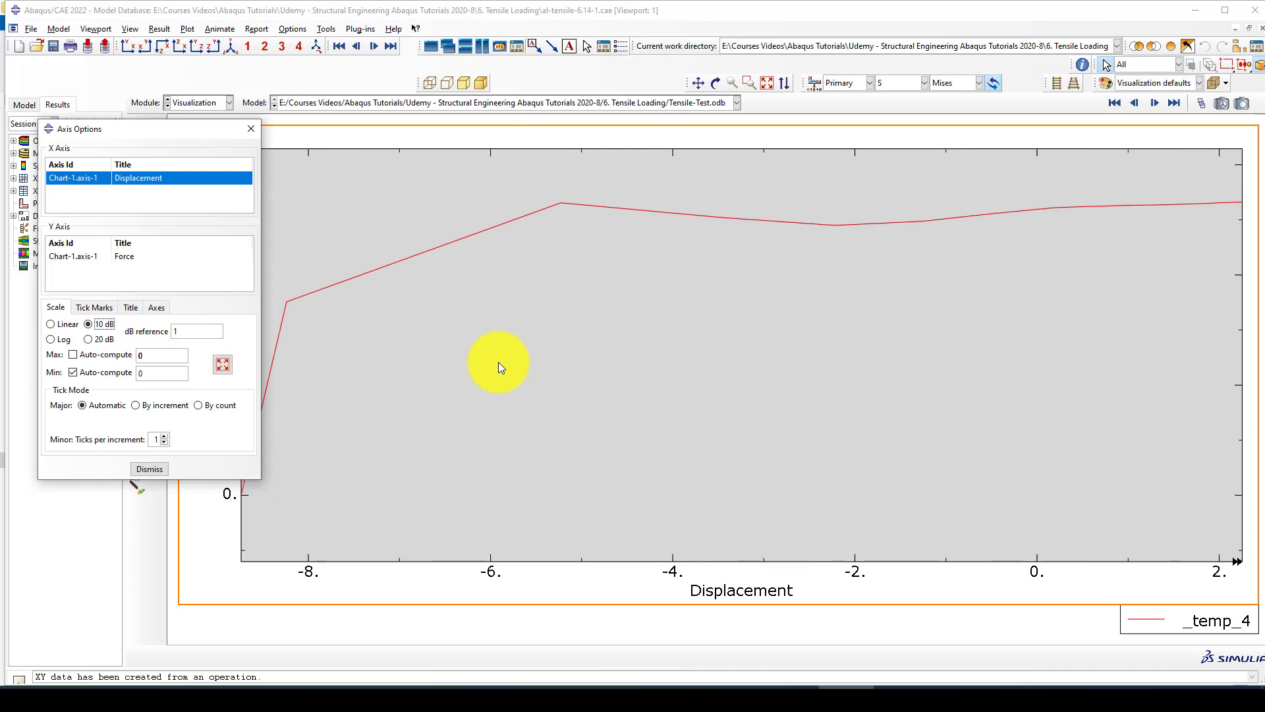
scroll(433, 302, down, 3)
click(767, 83)
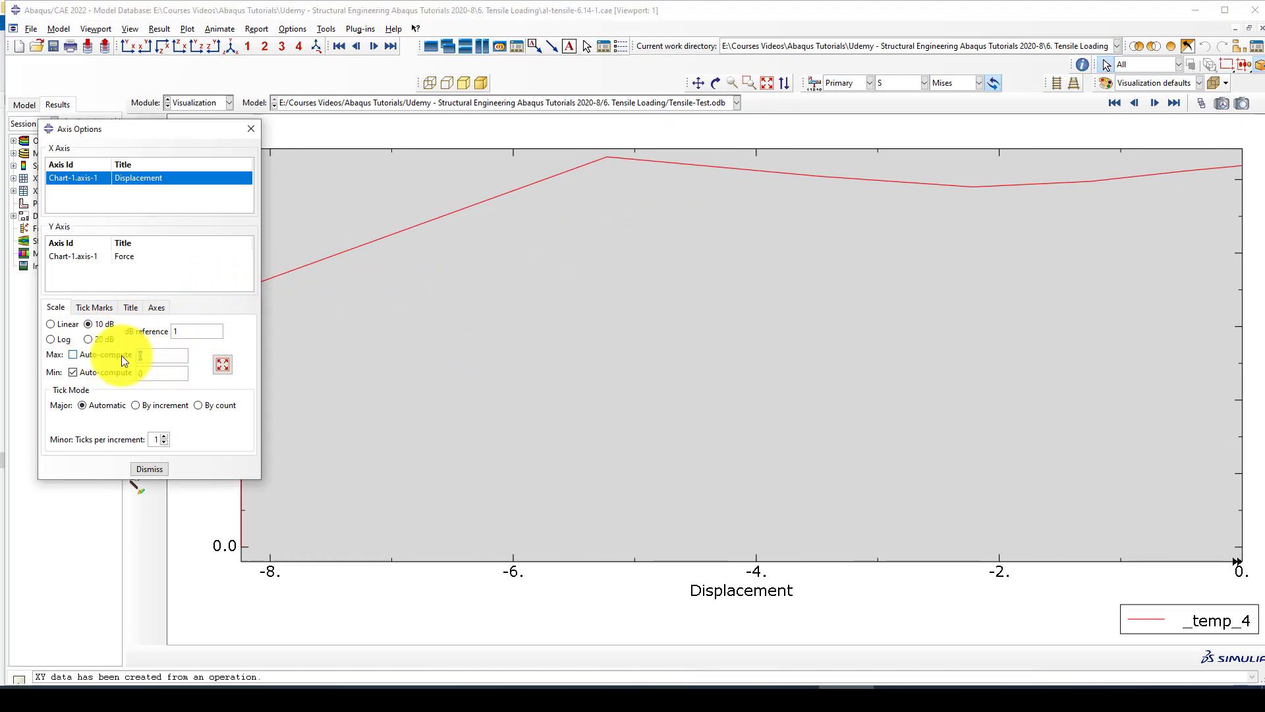
click(77, 354)
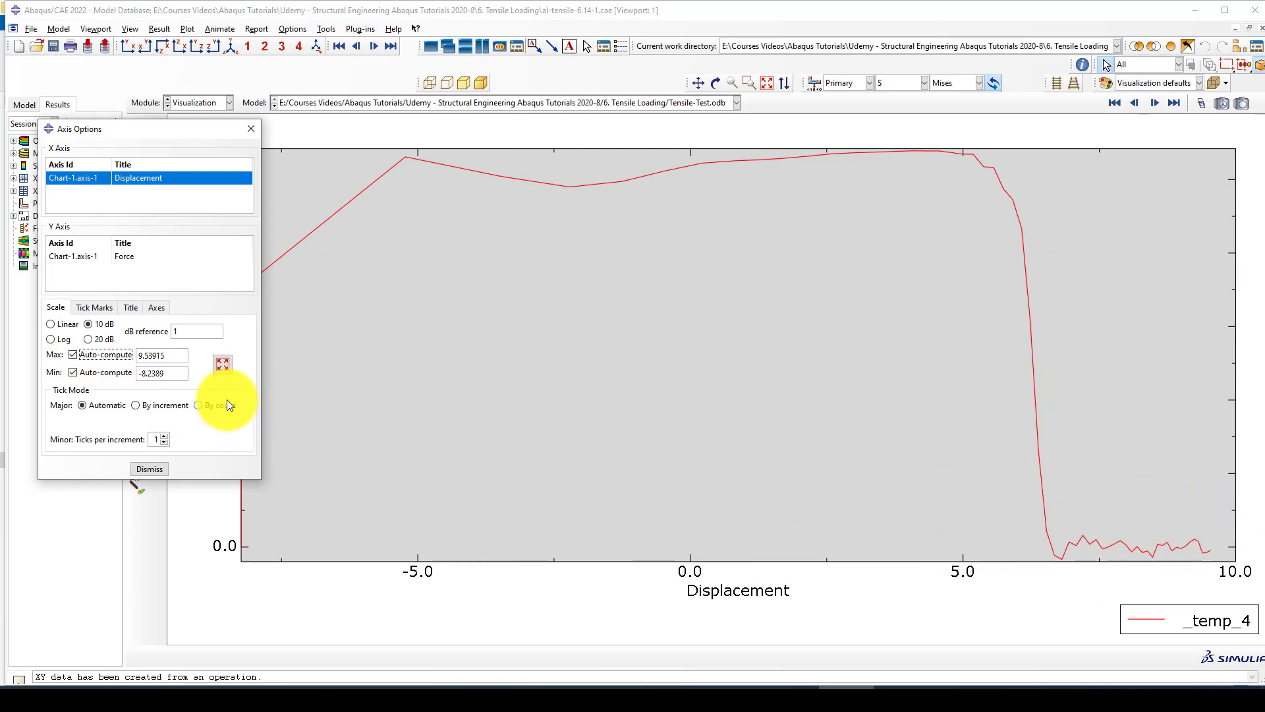
click(140, 469)
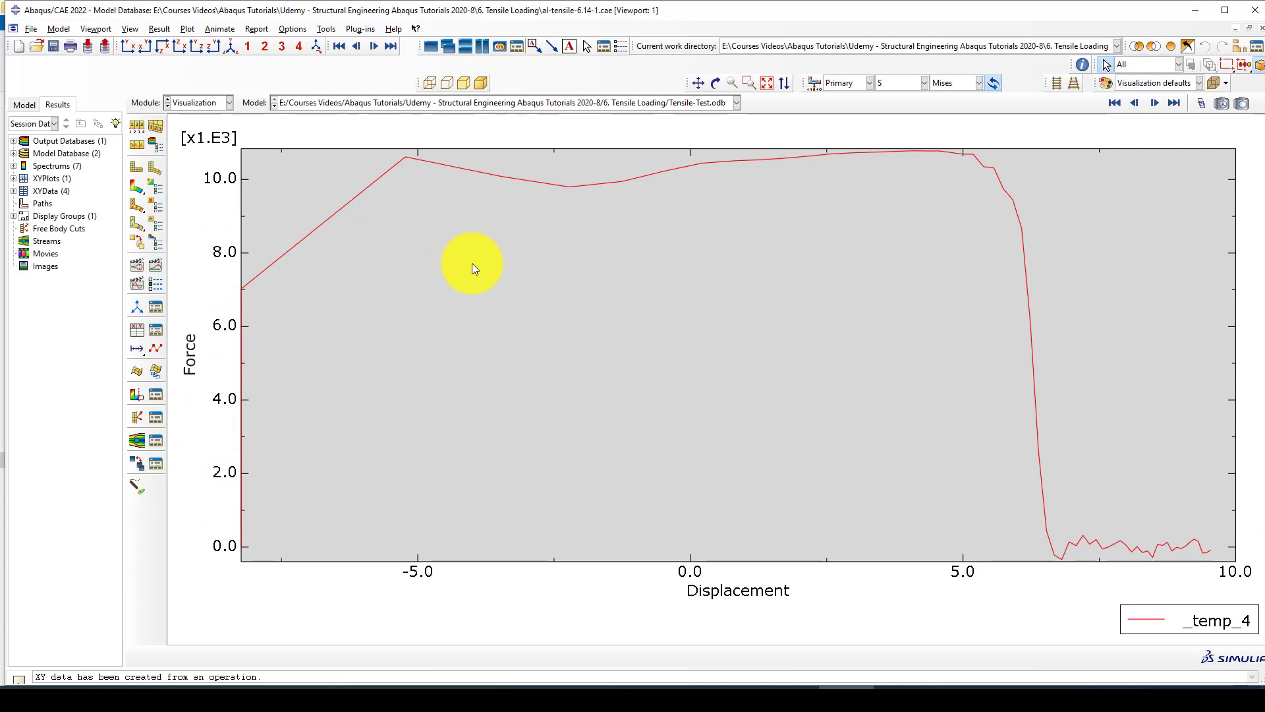
click(472, 263)
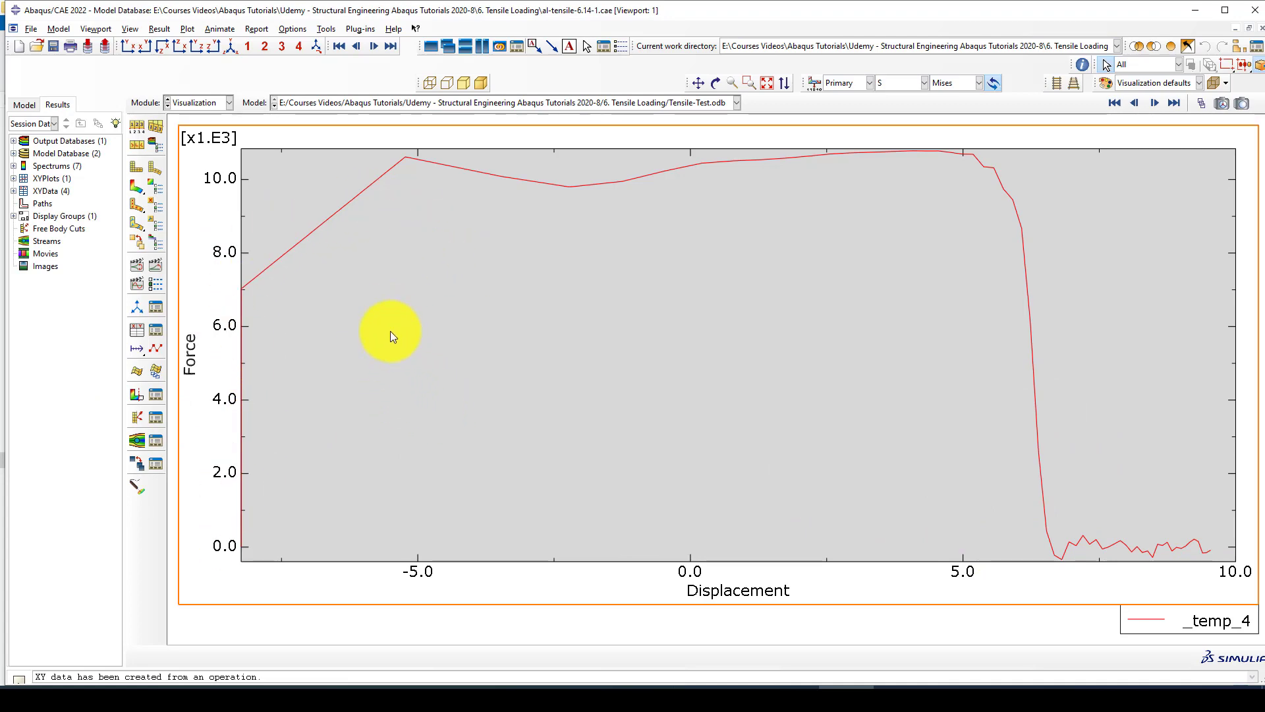
- Show the Mises contour on the deformed specimen, then open the Tensile-Test job monitor in the Job module
click(137, 186)
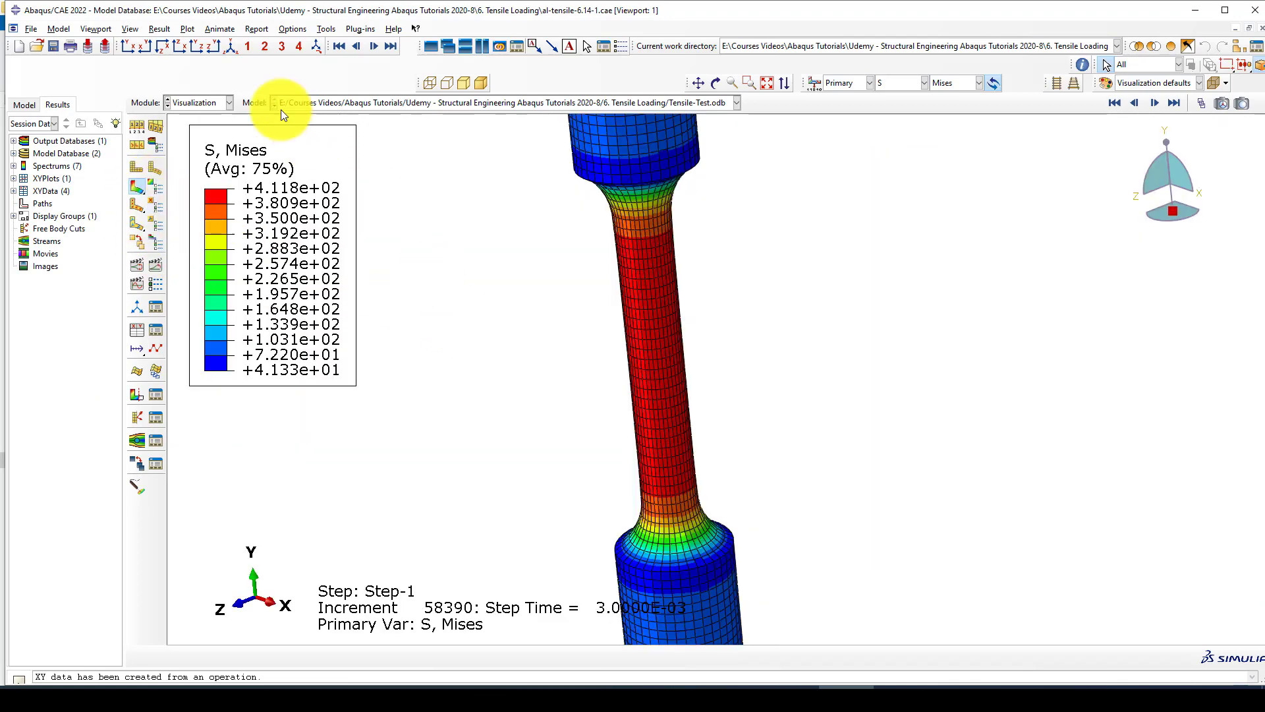
click(203, 104)
click(196, 215)
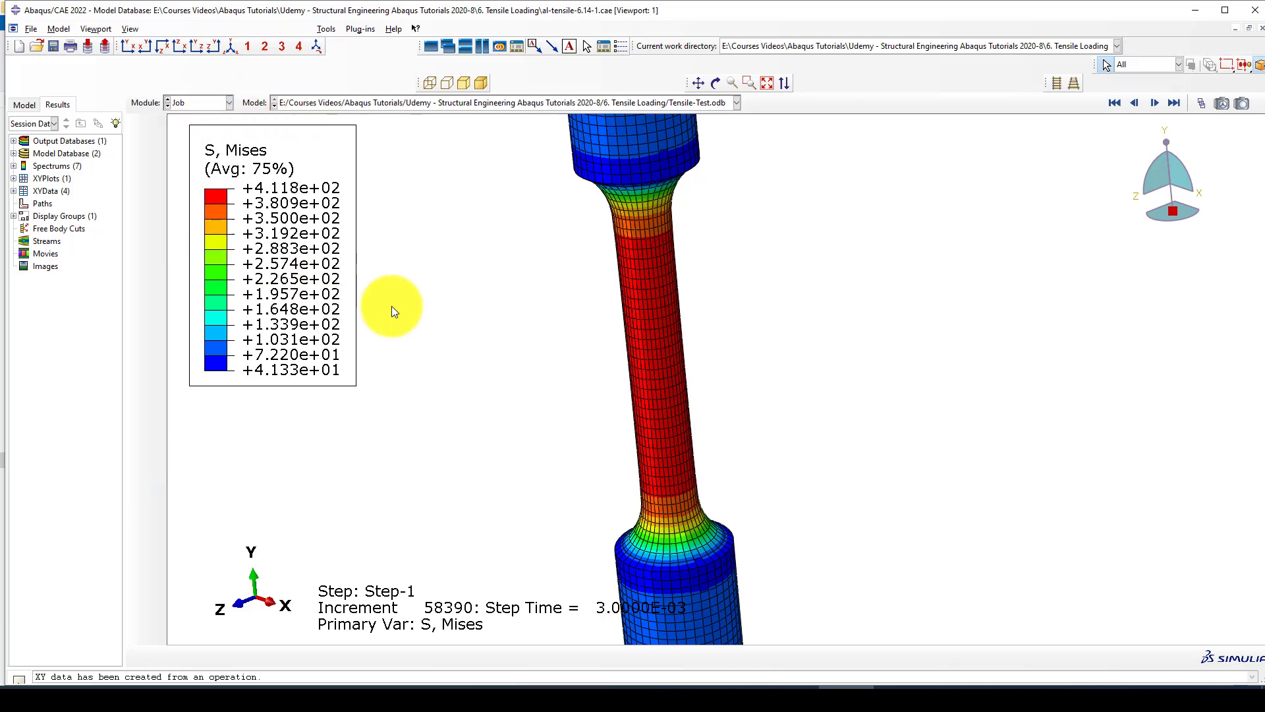
click(586, 308)
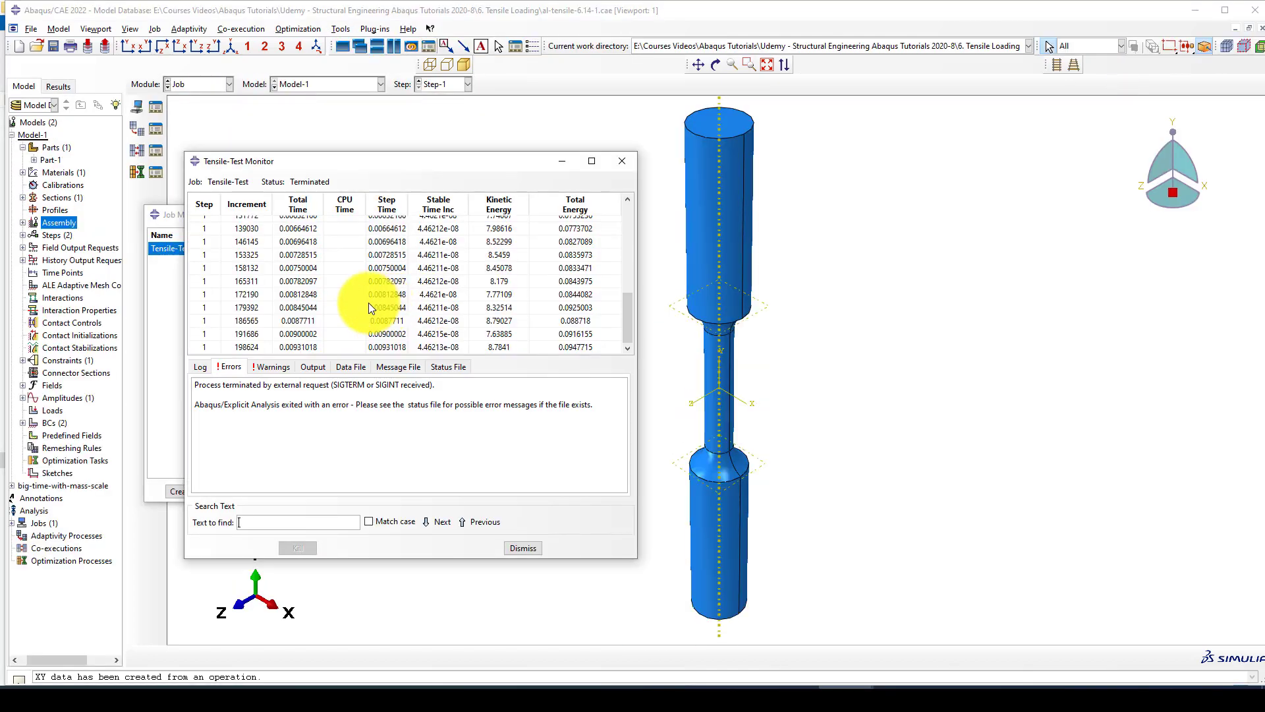
- Scroll the status file and read the run log, highlighting the submission time
scroll(295, 322, up, 10)
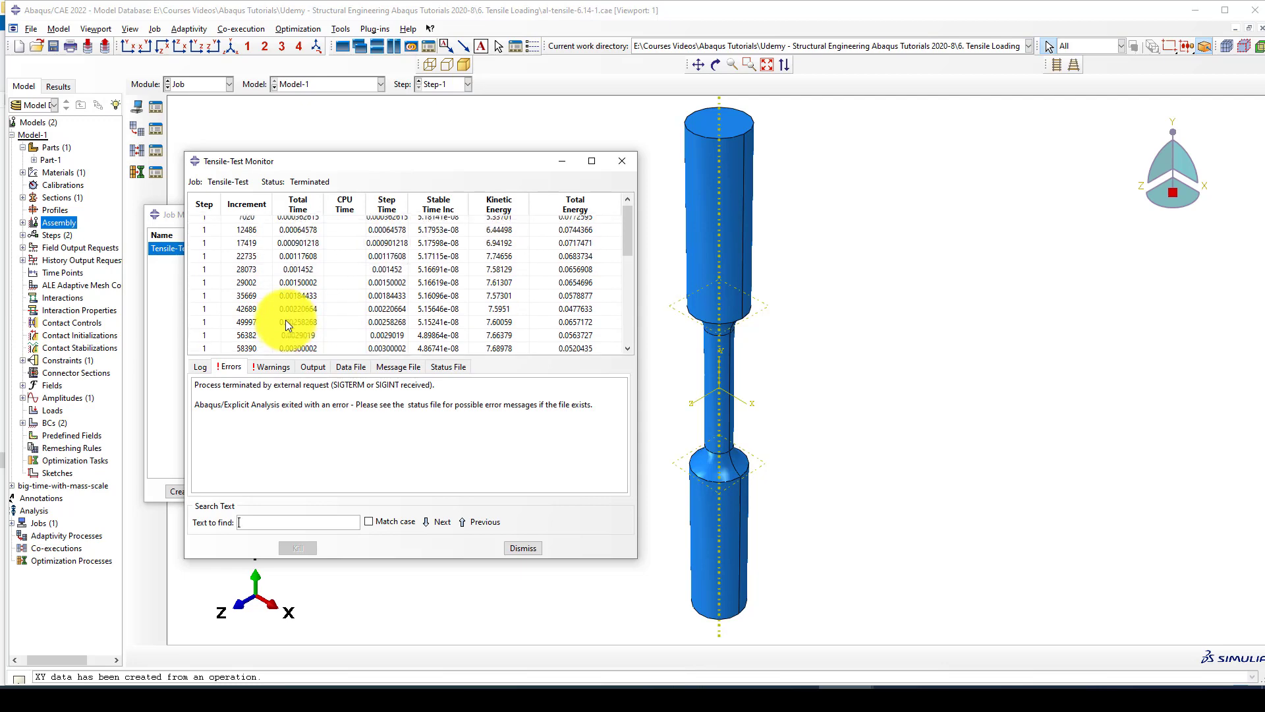
scroll(286, 319, down, 10)
click(205, 368)
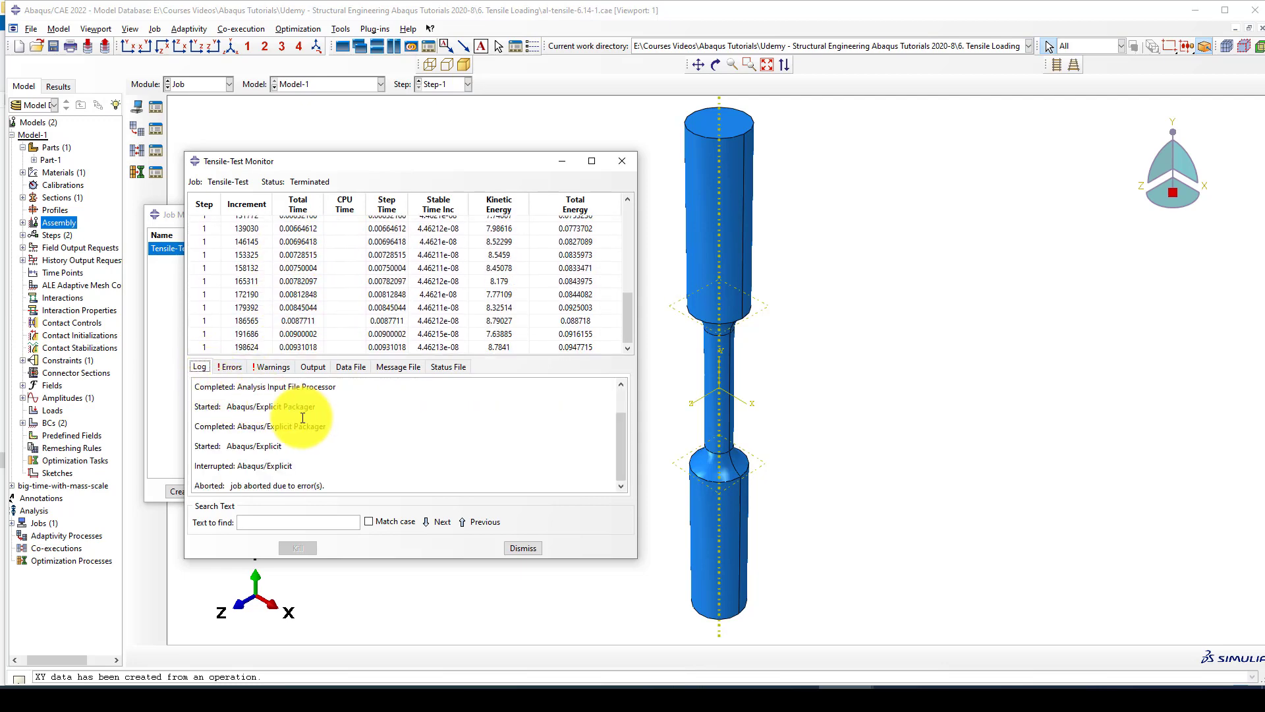
scroll(280, 415, up, 2)
drag(272, 385, 300, 381)
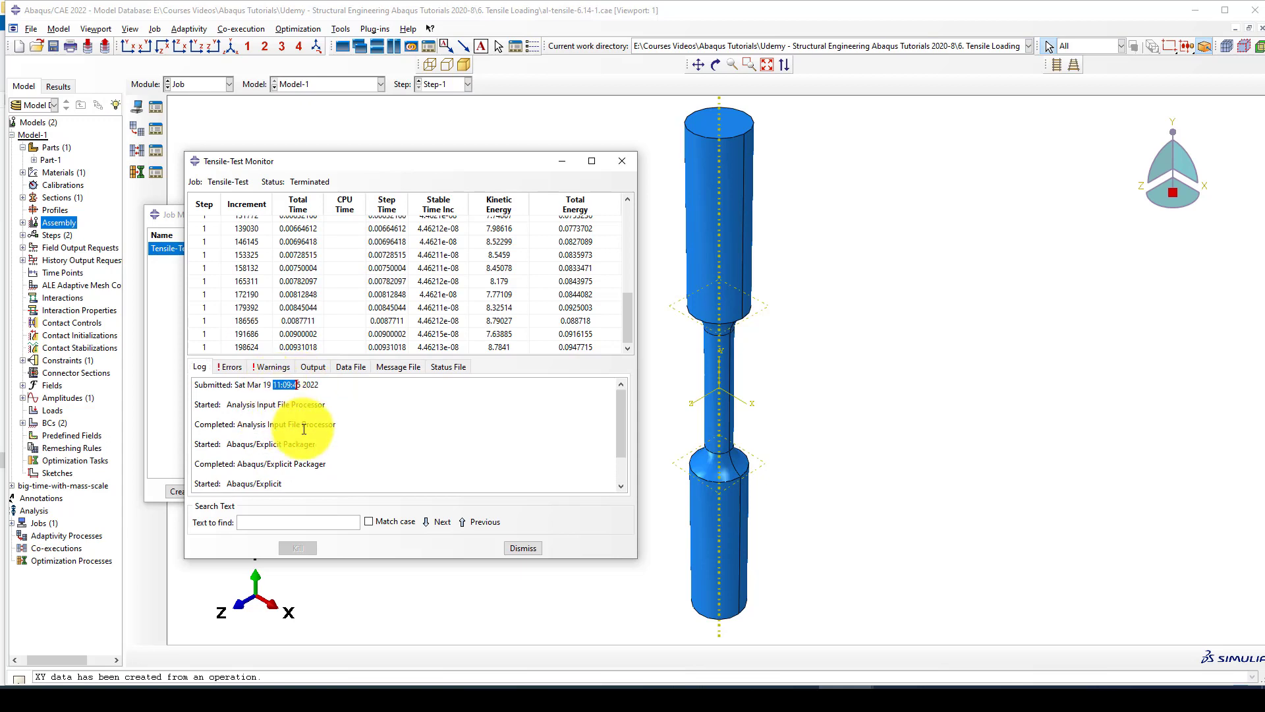
scroll(305, 421, down, 2)
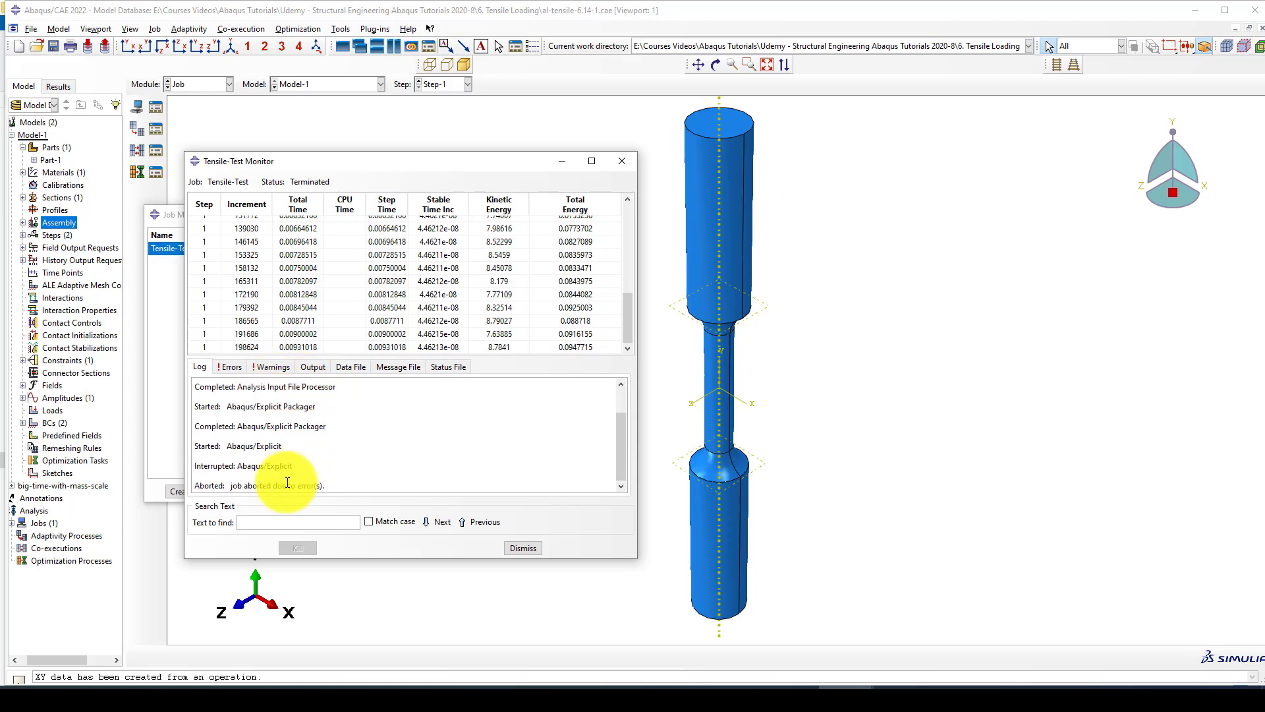
scroll(621, 320, up, 1)
scroll(623, 316, down, 2)
- Check the job's Errors, Warnings, Message file and Status file tabs
click(225, 371)
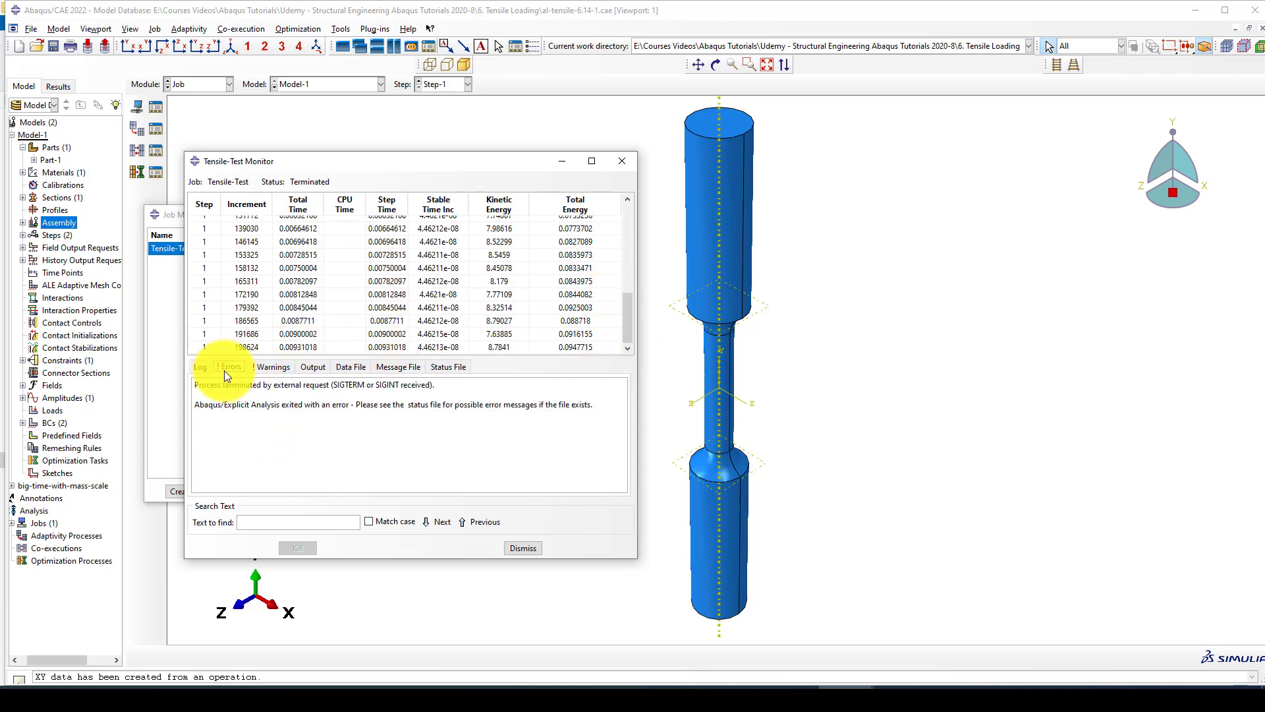
click(262, 365)
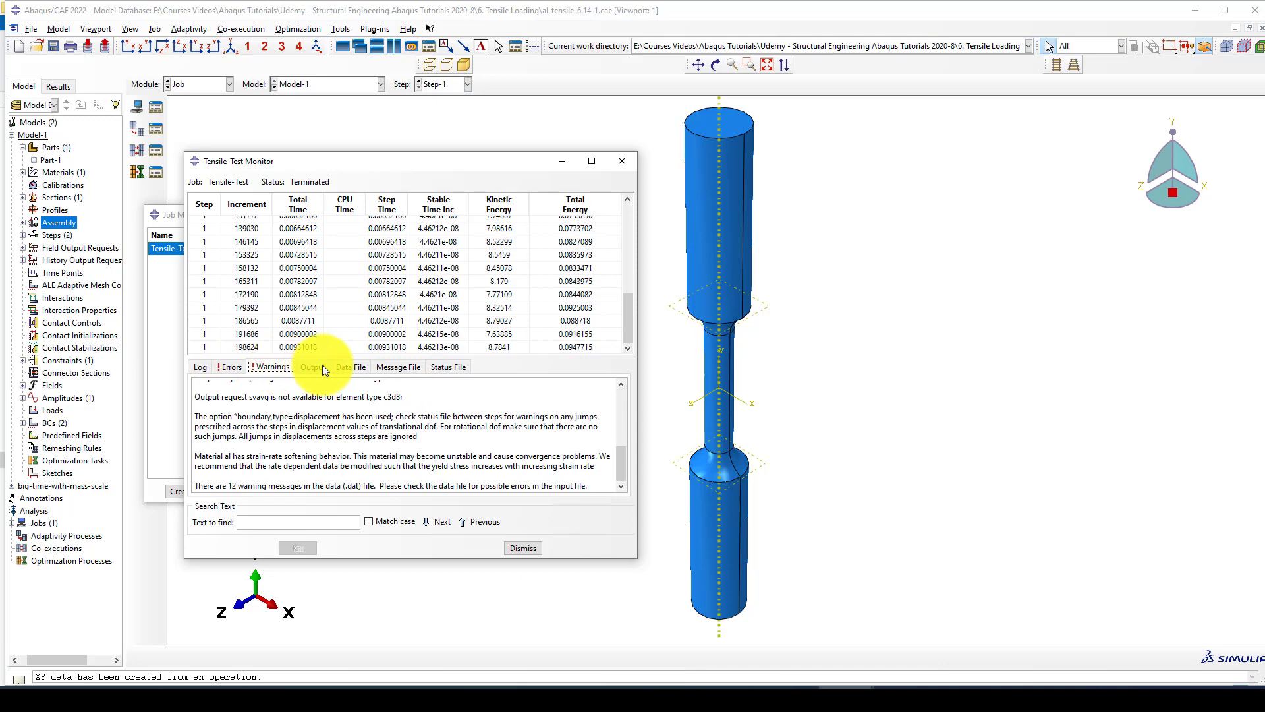
click(409, 367)
click(448, 366)
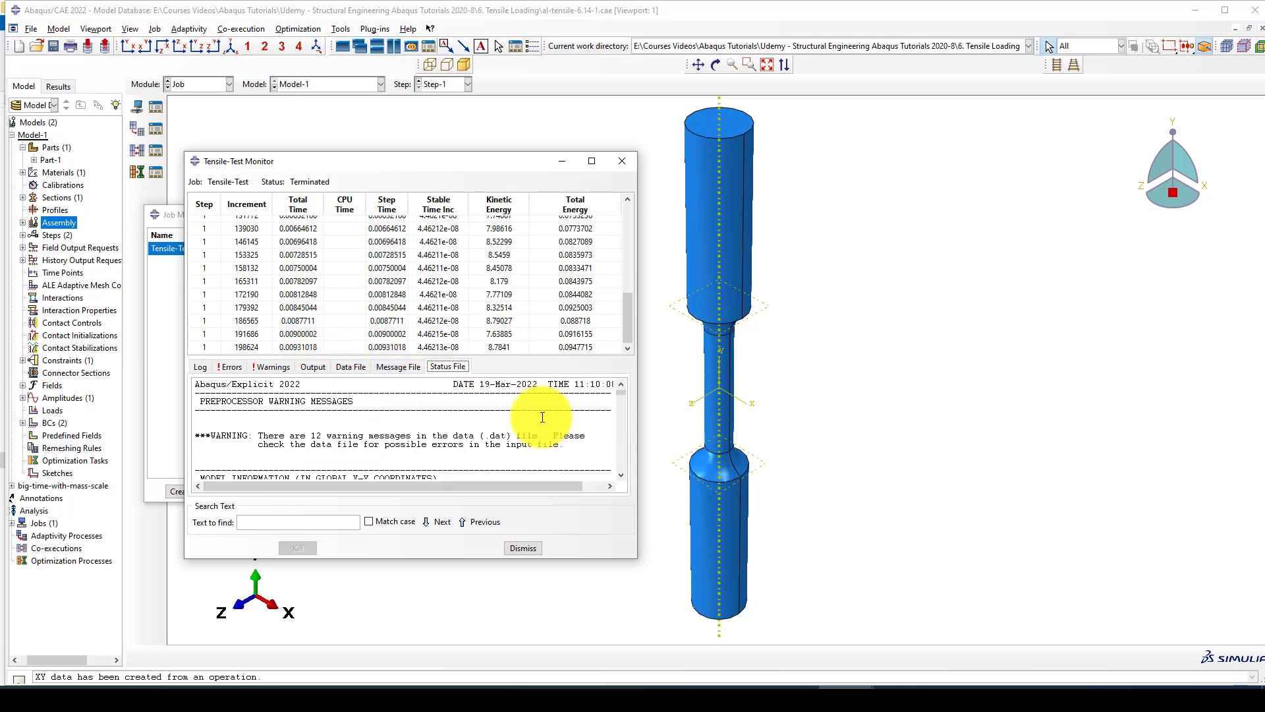
drag(433, 488, 516, 489)
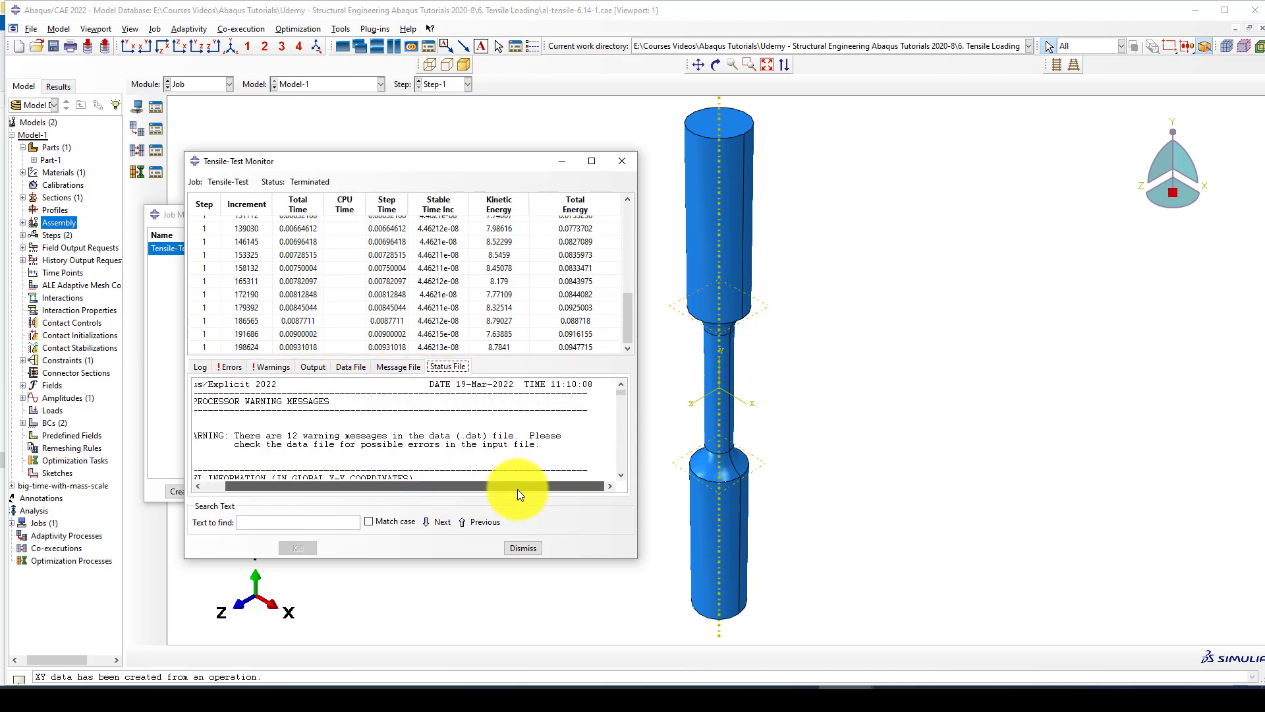
scroll(394, 422, down, 4)
scroll(394, 422, up, 1)
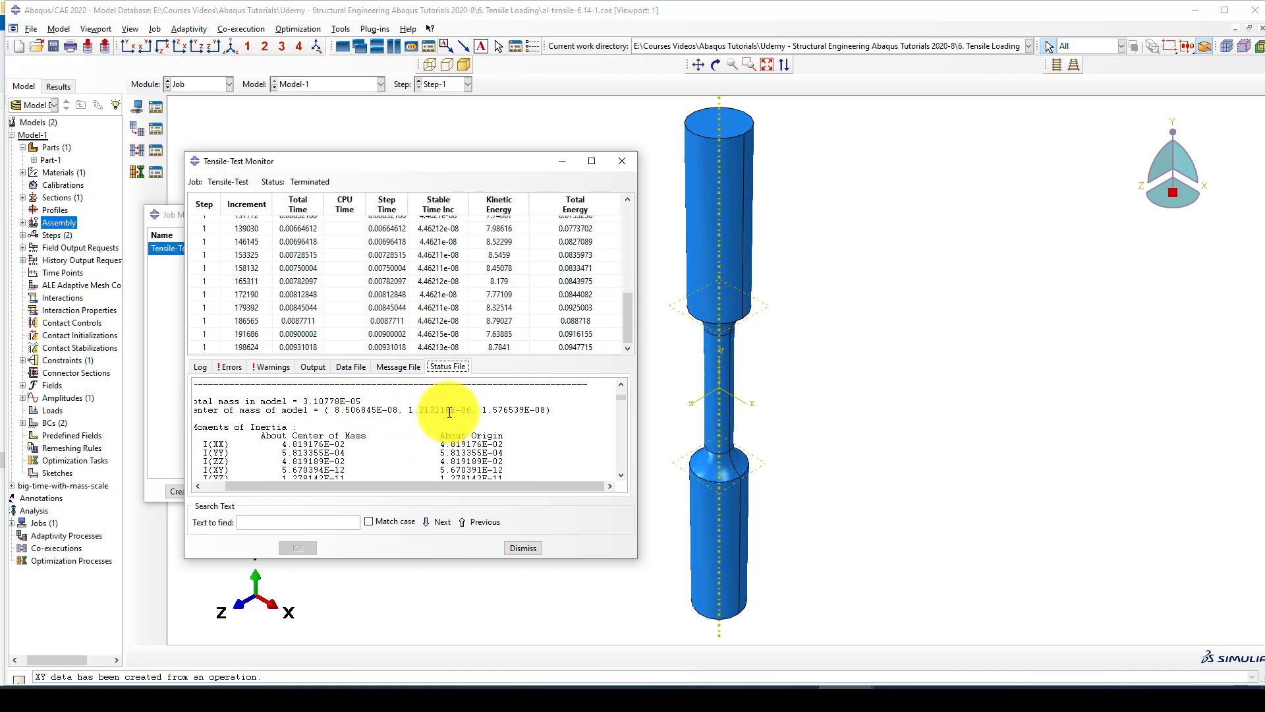
scroll(361, 449, up, 3)
scroll(361, 449, up, 1)
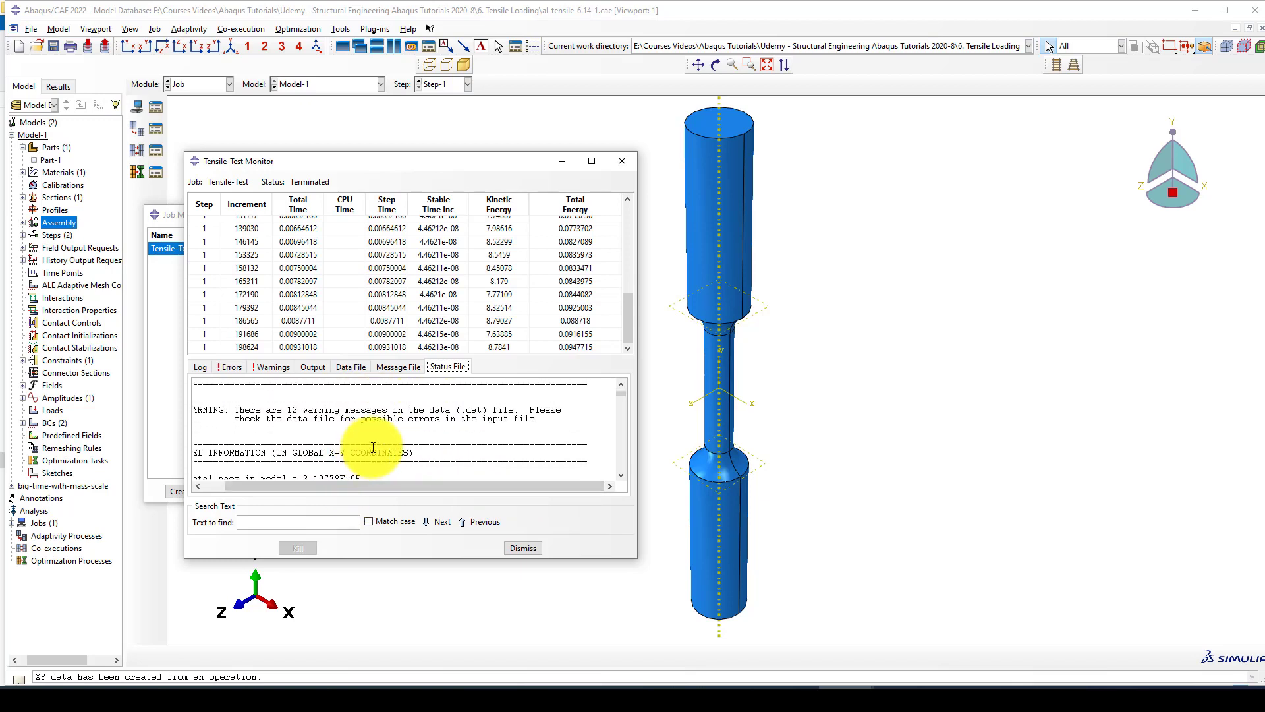
- Reread the log's aborted-due-to-errors message and close the Tensile-Test monitor
click(202, 366)
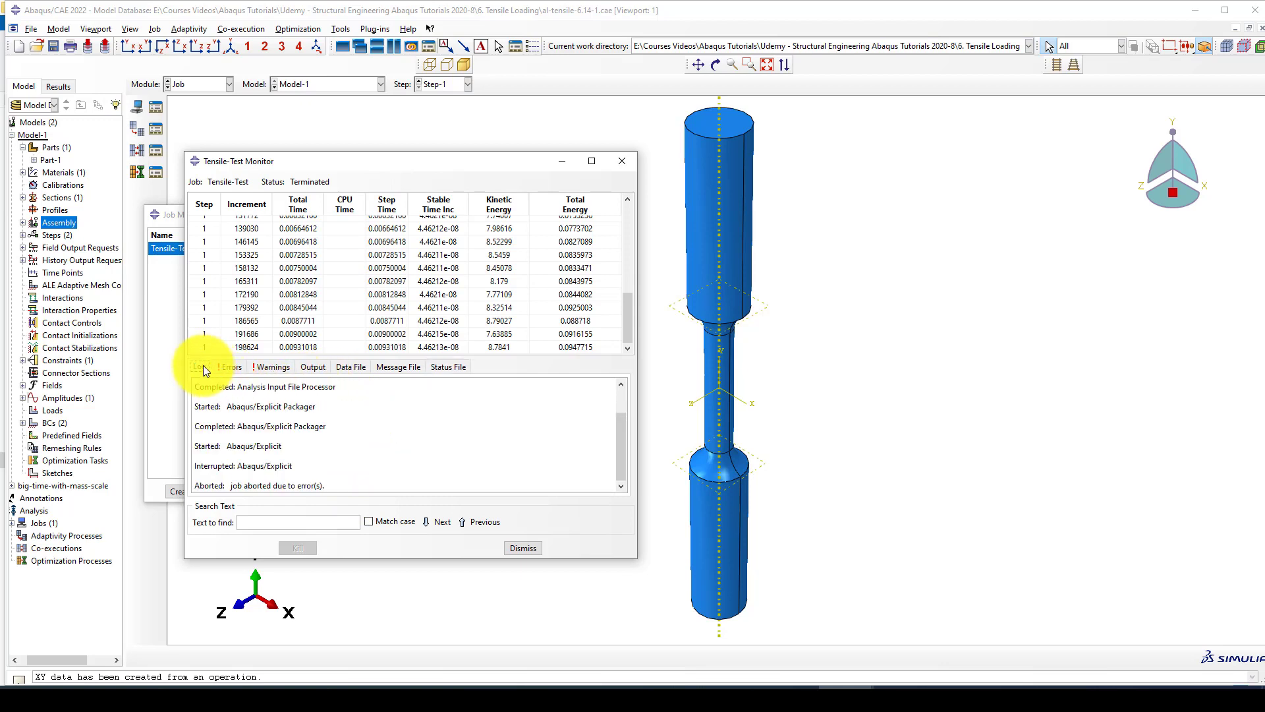
scroll(286, 420, up, 1)
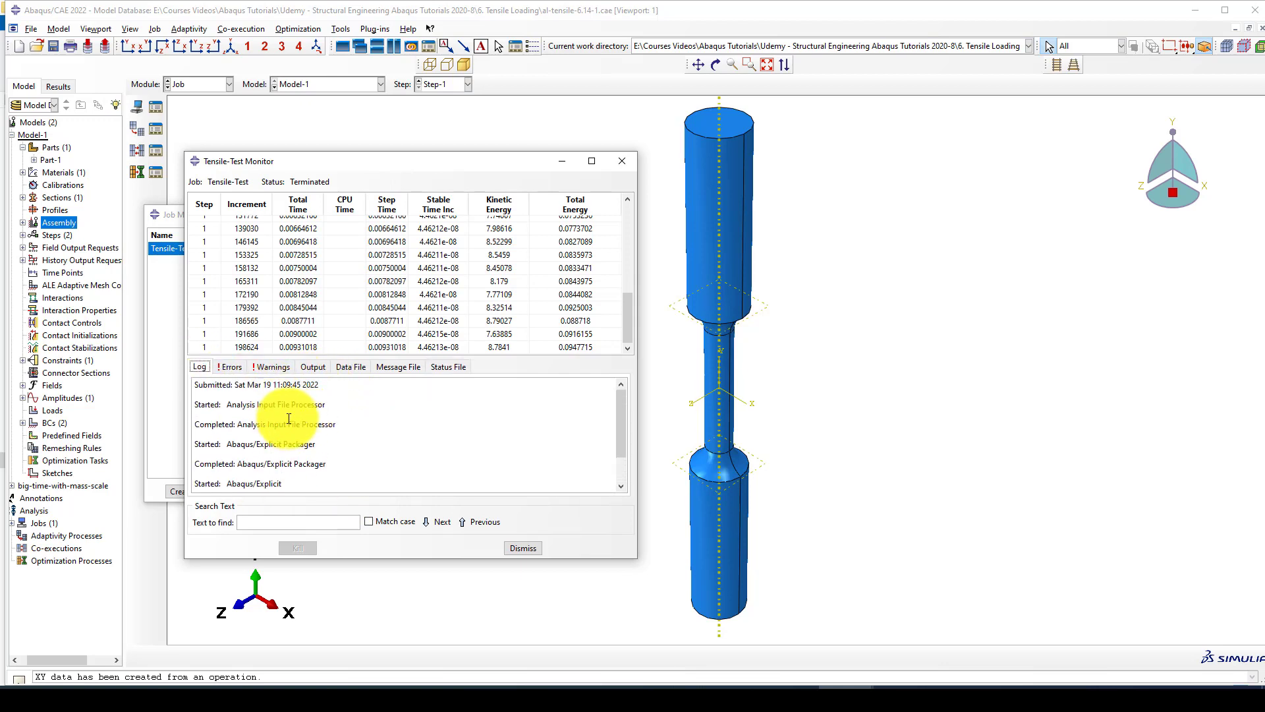
scroll(303, 428, down, 1)
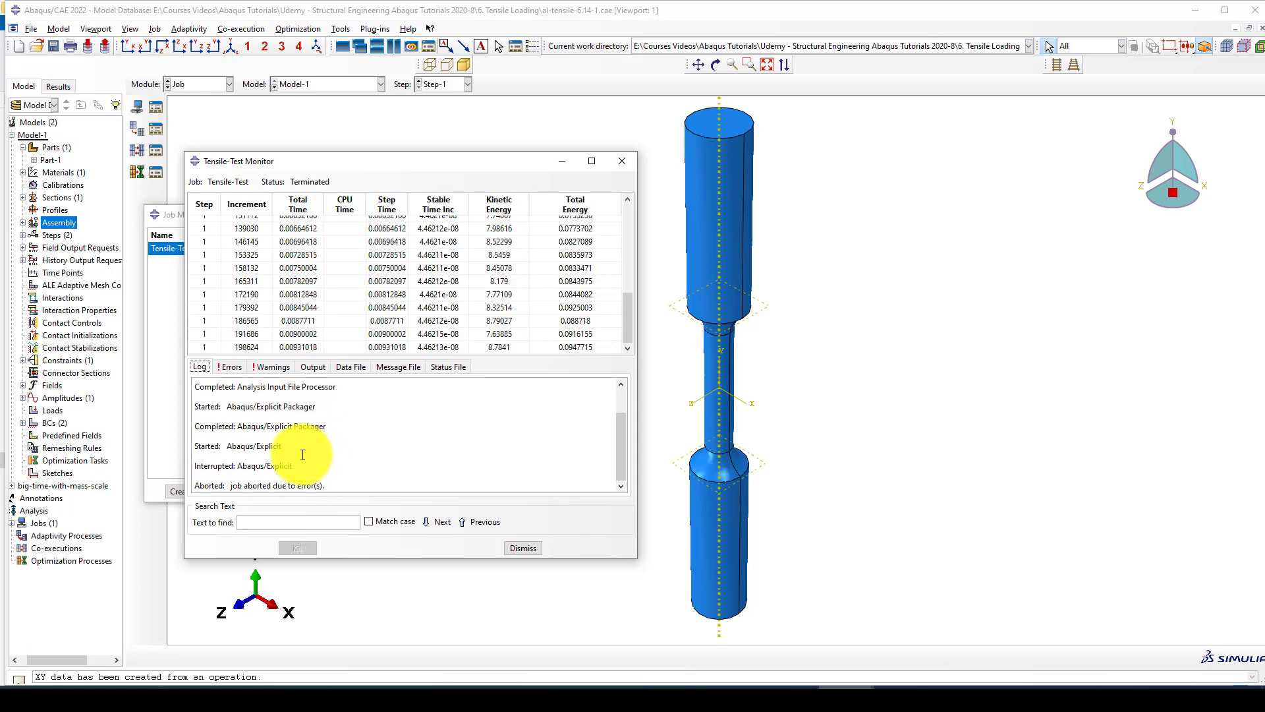
scroll(357, 271, up, 3)
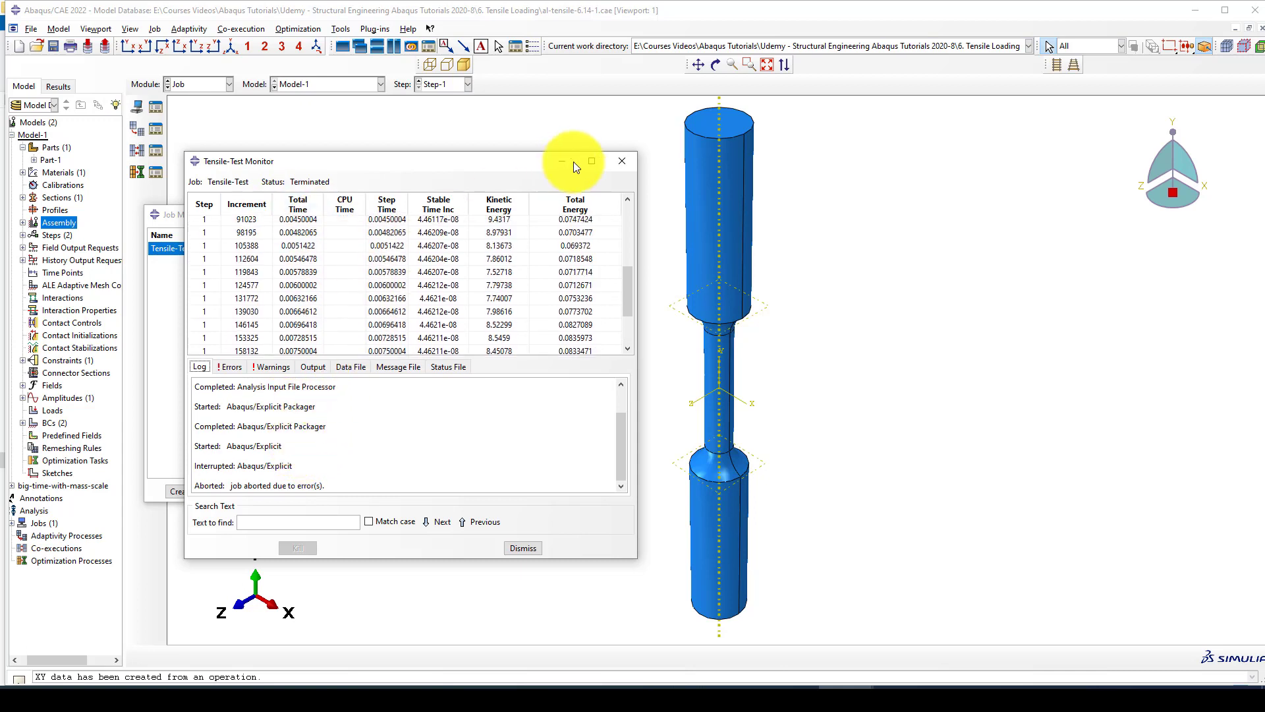
click(622, 165)
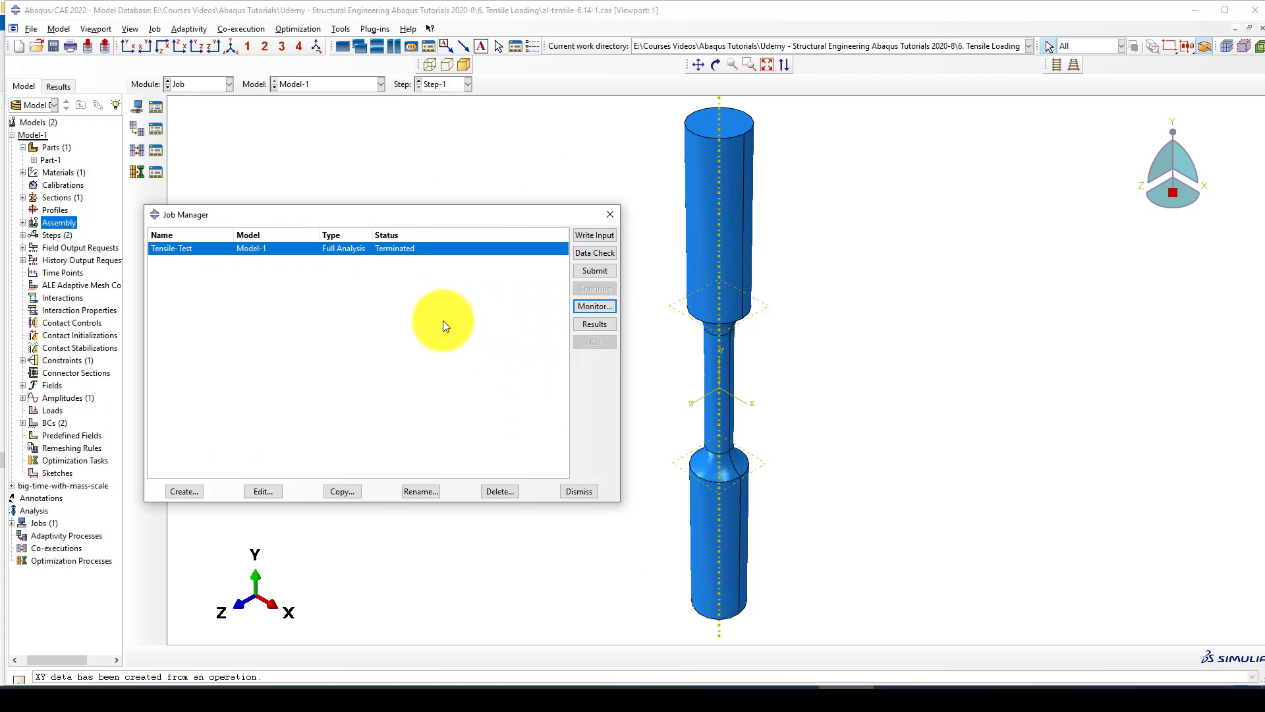
- Close the Job Manager and make big-time-with-mass-scale the current model in the tree
click(611, 216)
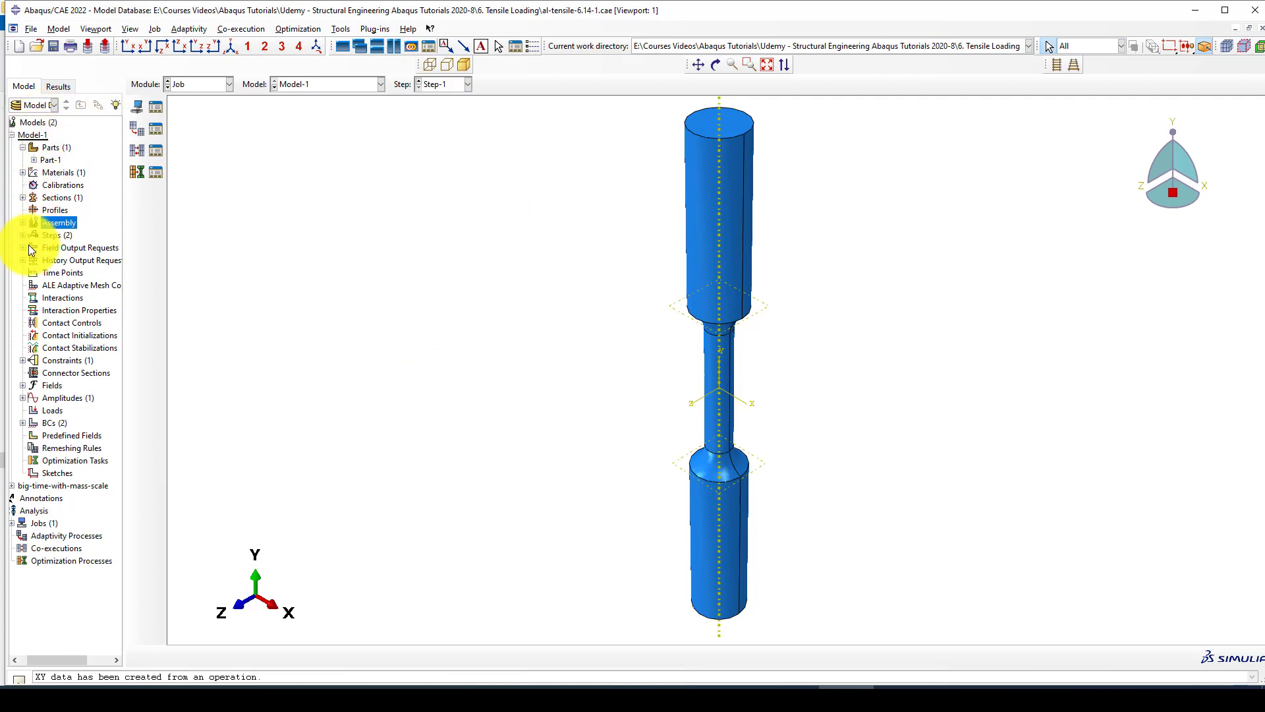
click(11, 135)
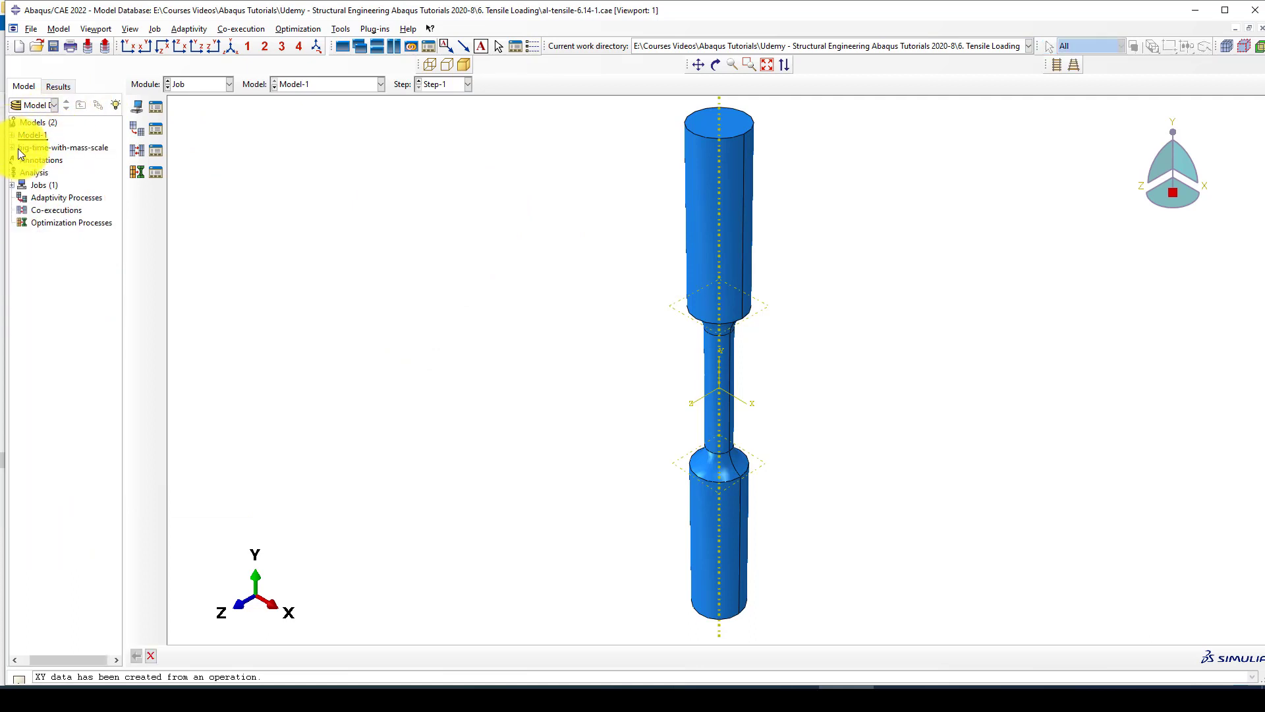
click(12, 147)
click(62, 148)
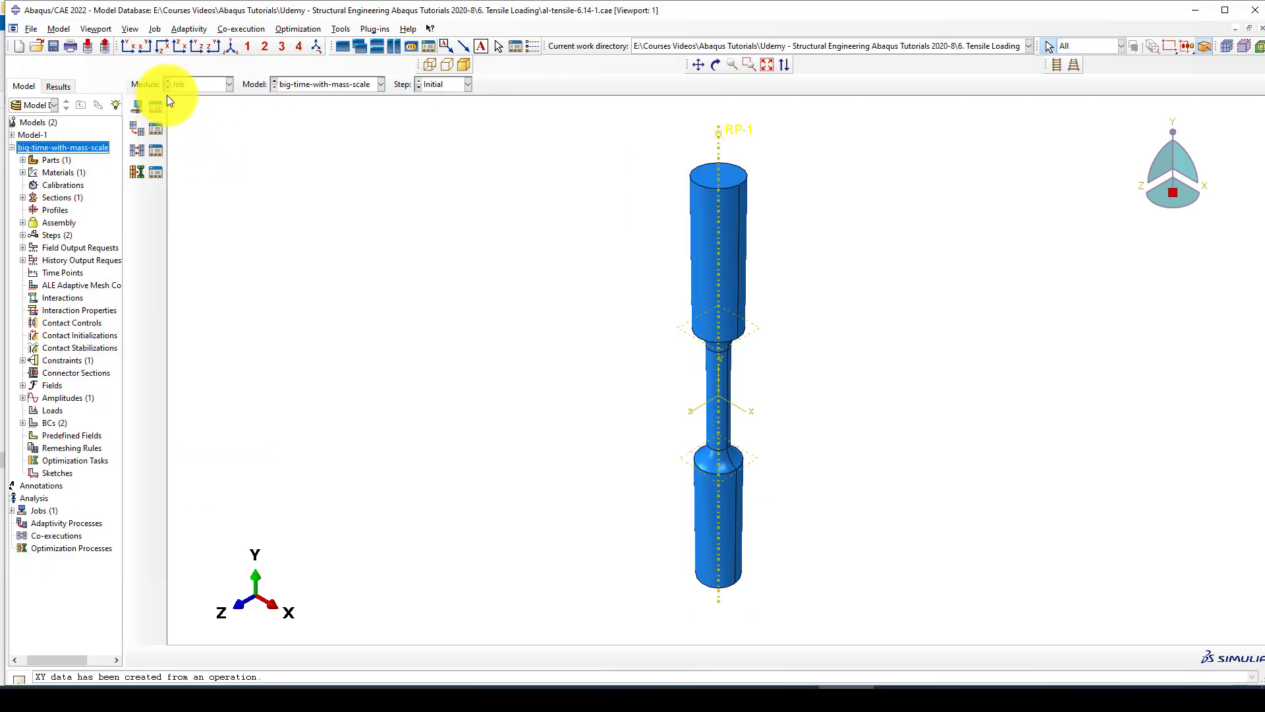
- Switch to the Step module and open Step-1 for editing from the Step Manager
click(198, 84)
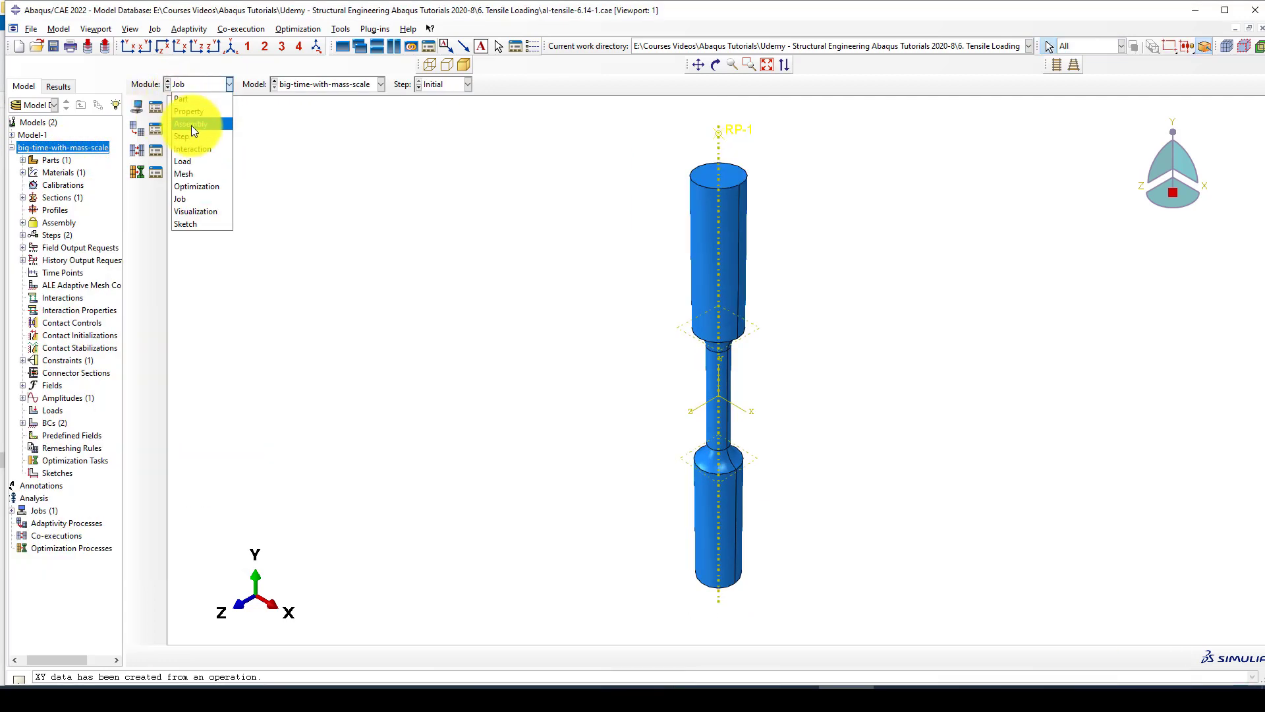
click(198, 138)
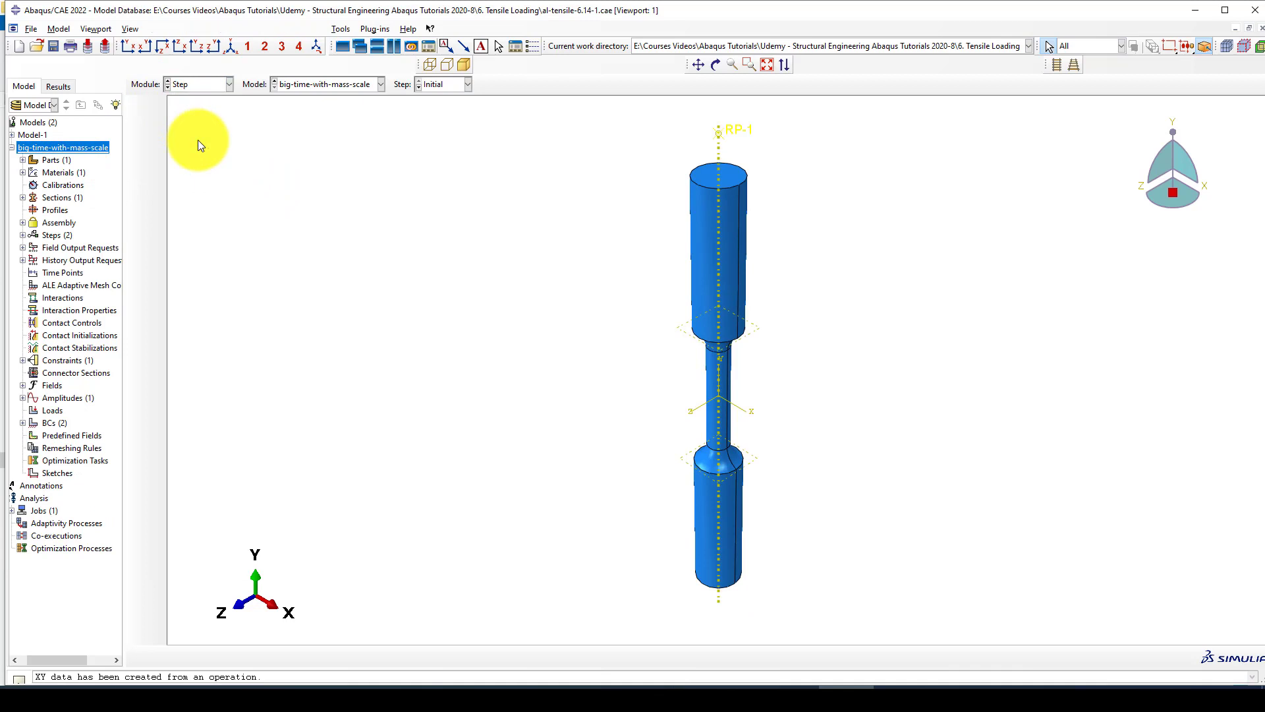
click(155, 125)
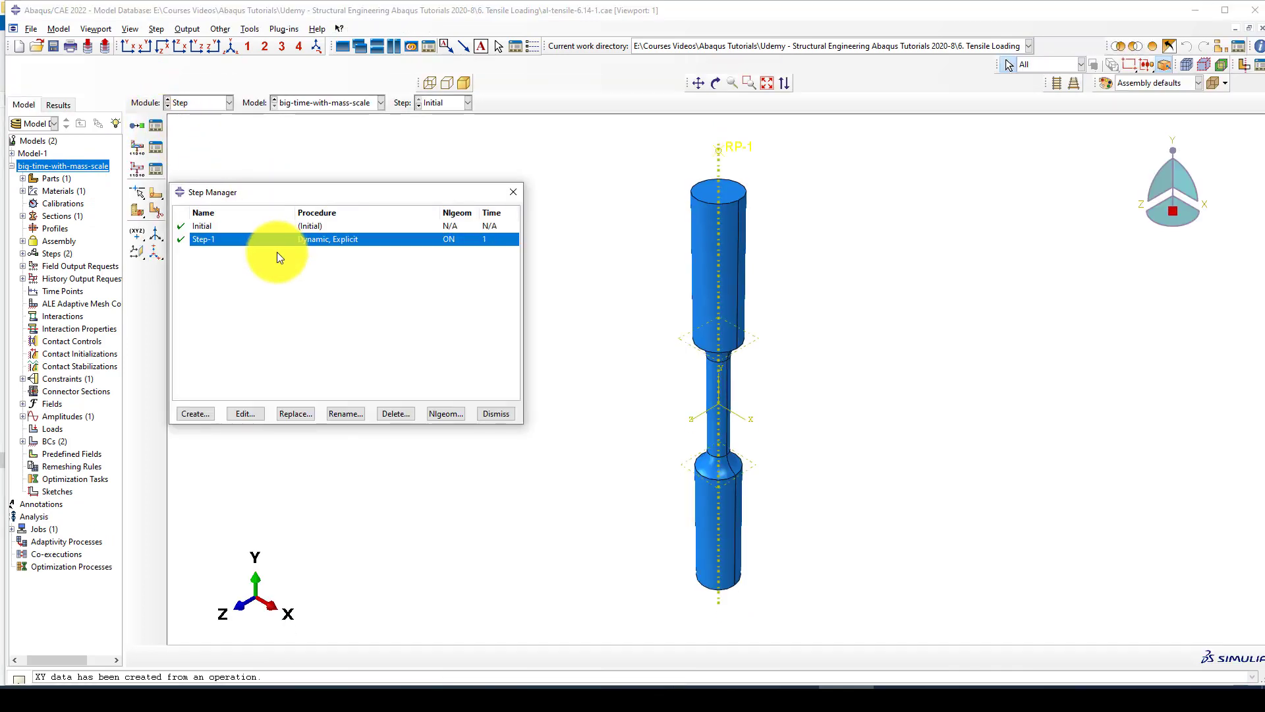
click(247, 411)
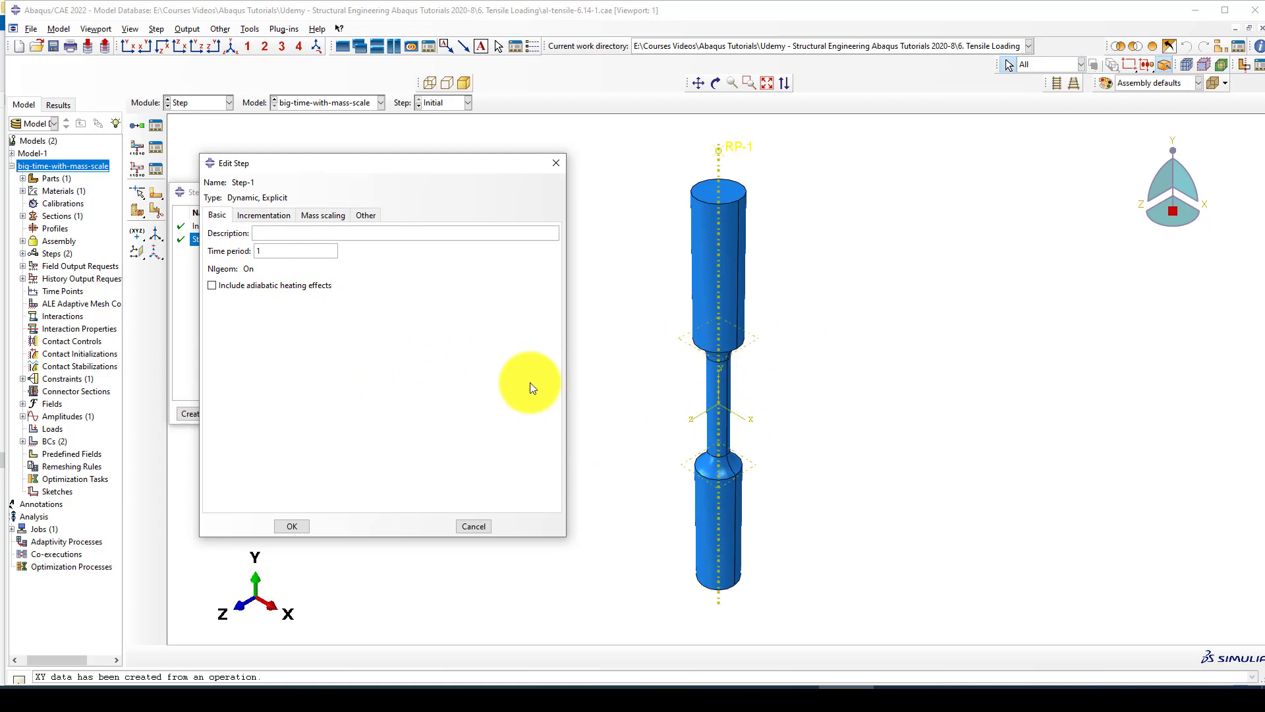
- Inspect Step-1's whole-model mass scaling factor 50 and its Basic settings, rotating the view slightly
click(280, 216)
click(326, 215)
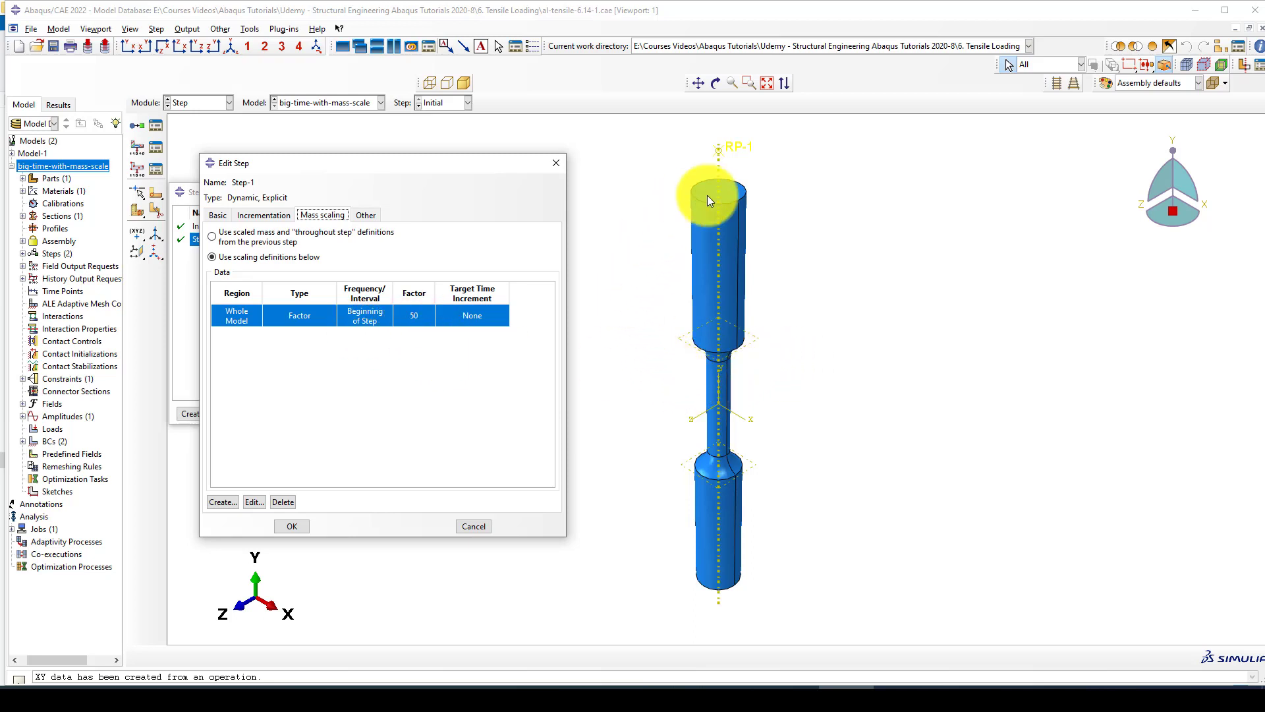
ctrl+alt+drag(732, 192, 726, 287)
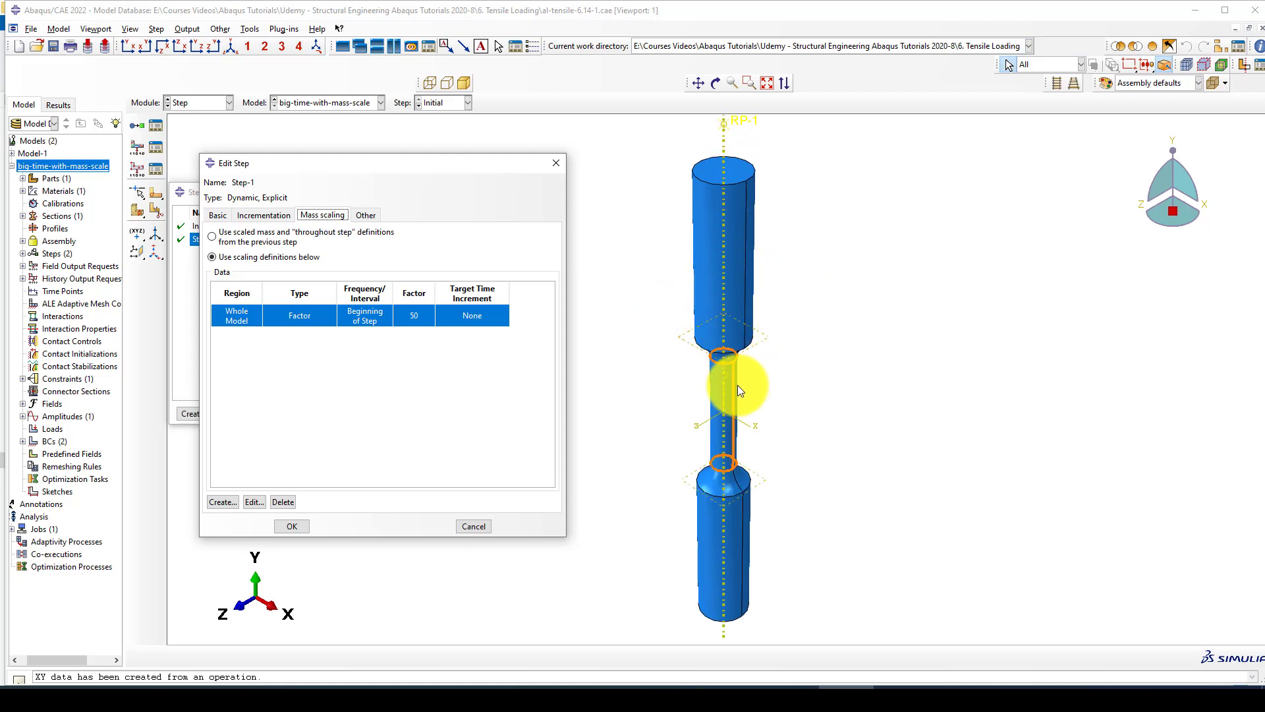
ctrl+alt+drag(708, 366, 701, 366)
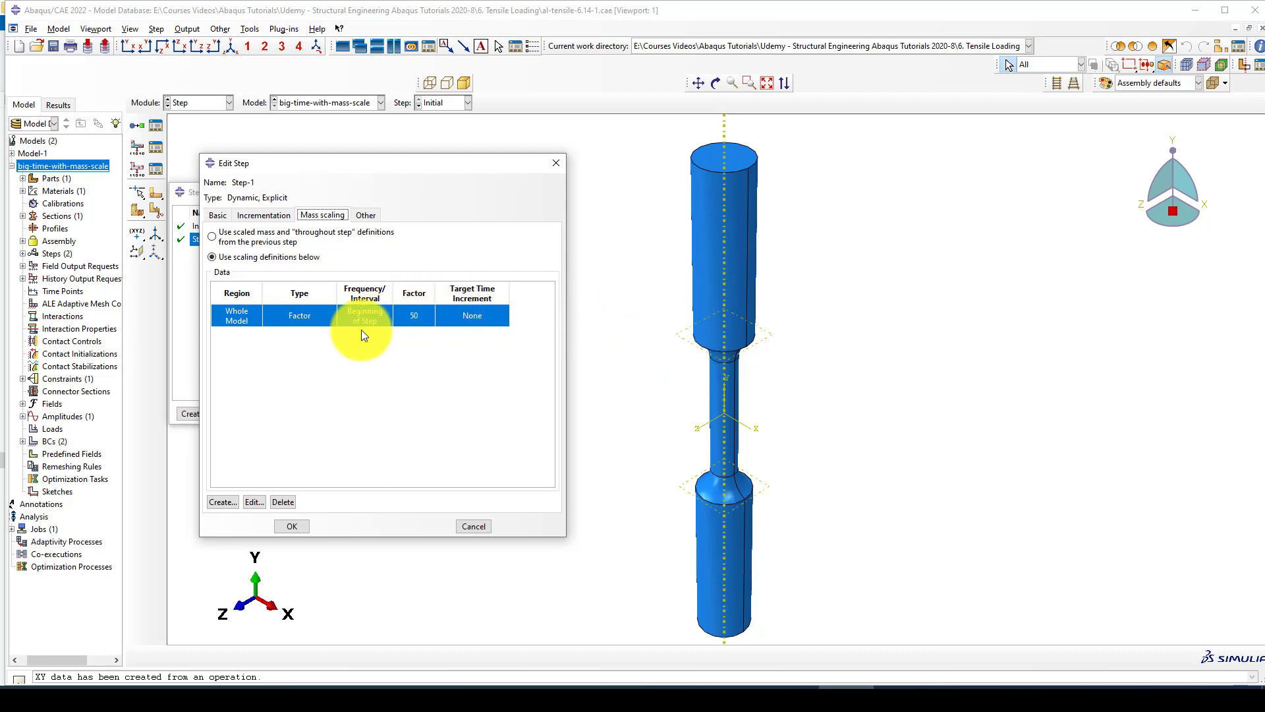
click(226, 217)
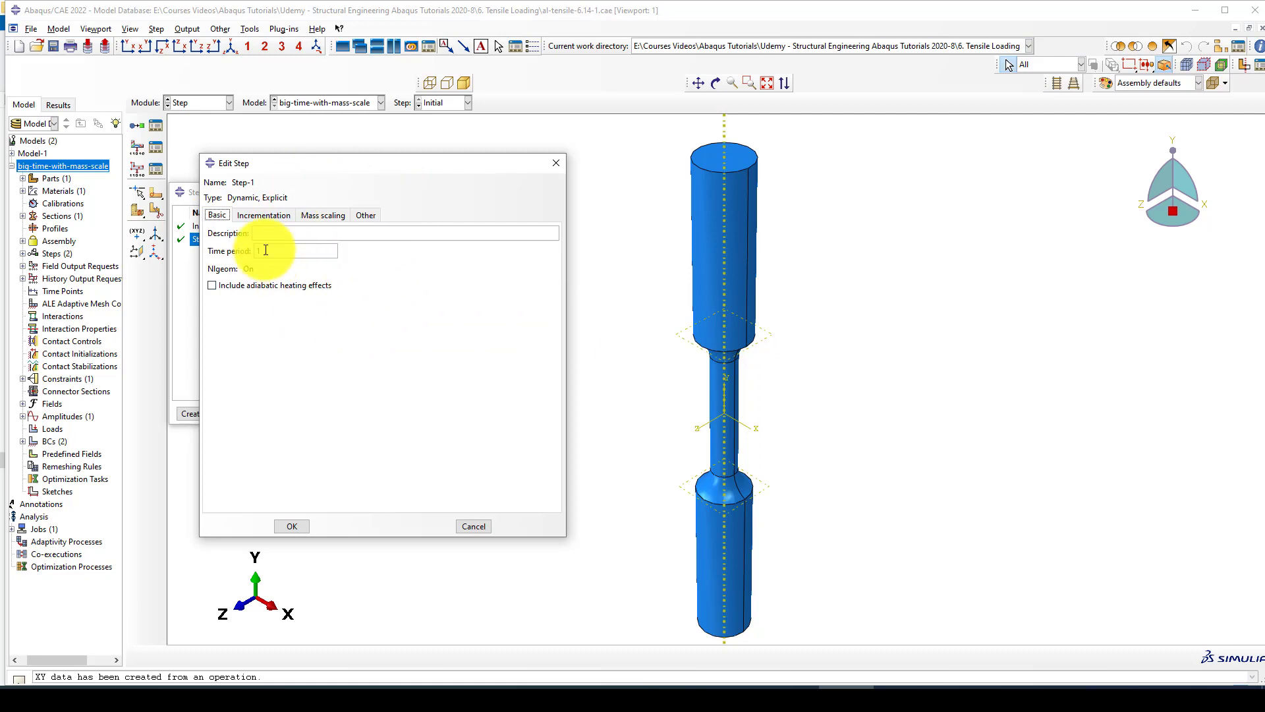
click(322, 216)
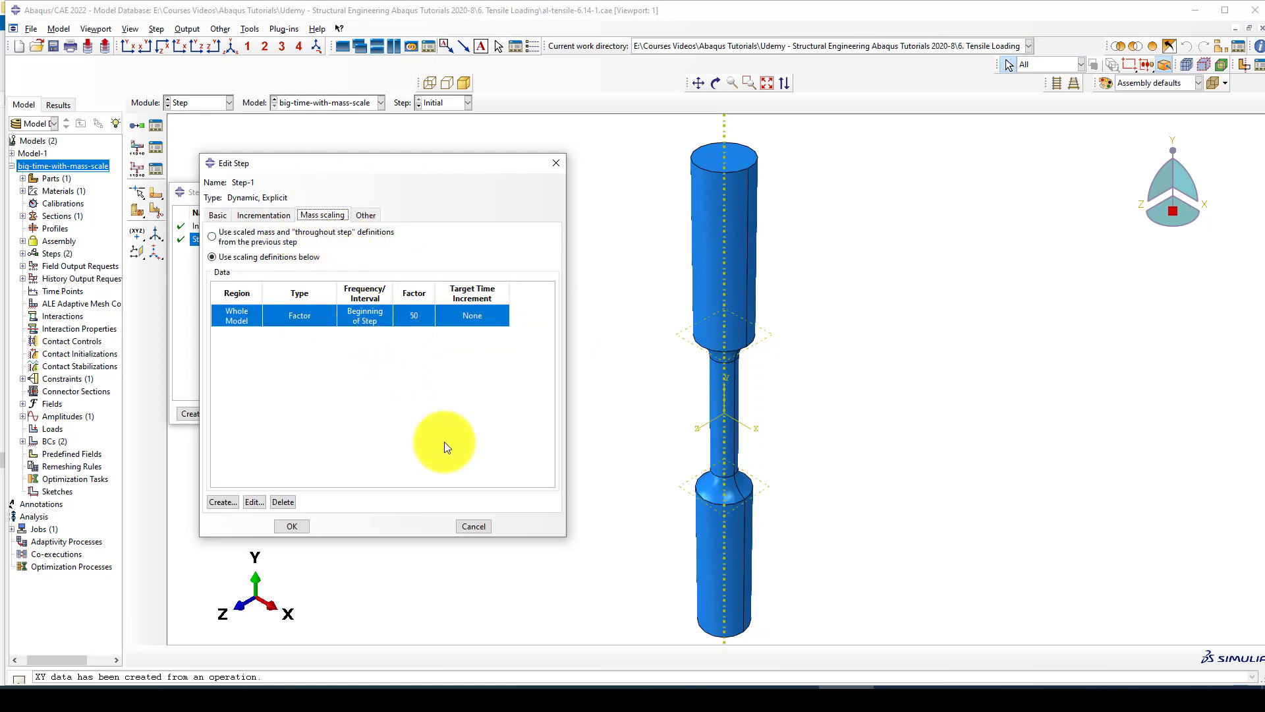
- Close the step editor and create job Mass-Scaling for model big-time-with-mass-scale in the Job module
click(555, 163)
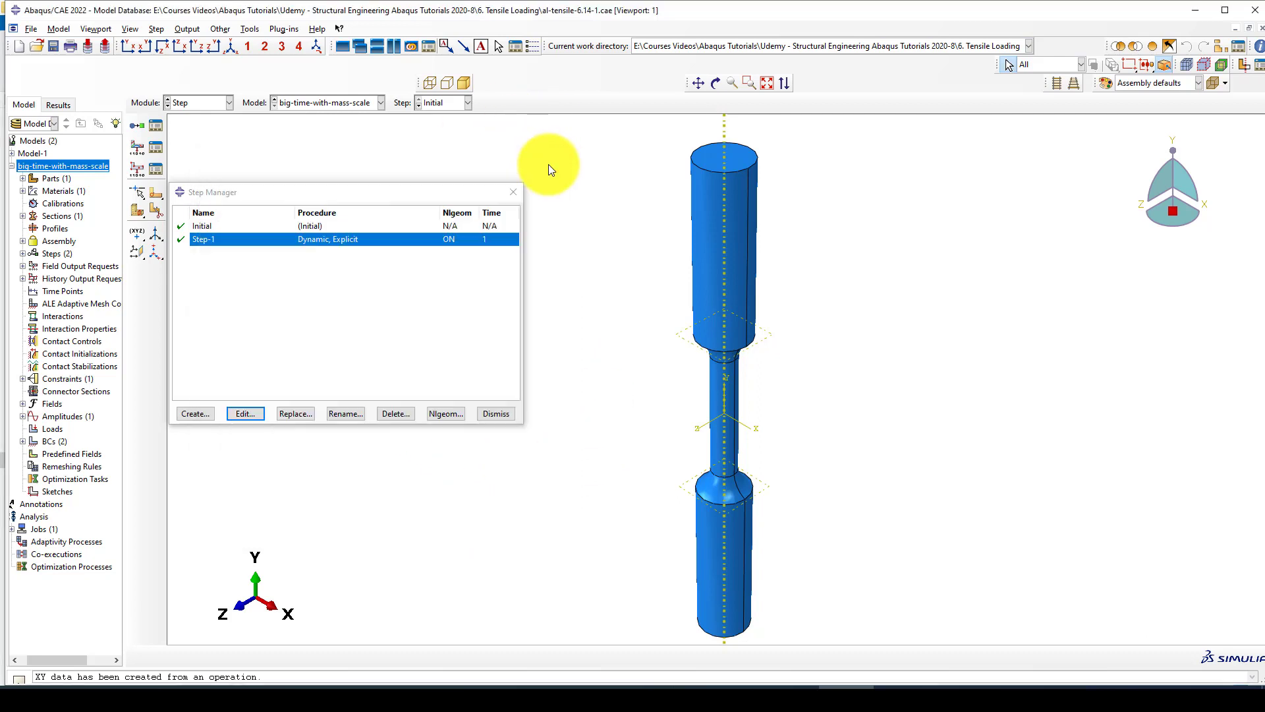
click(208, 107)
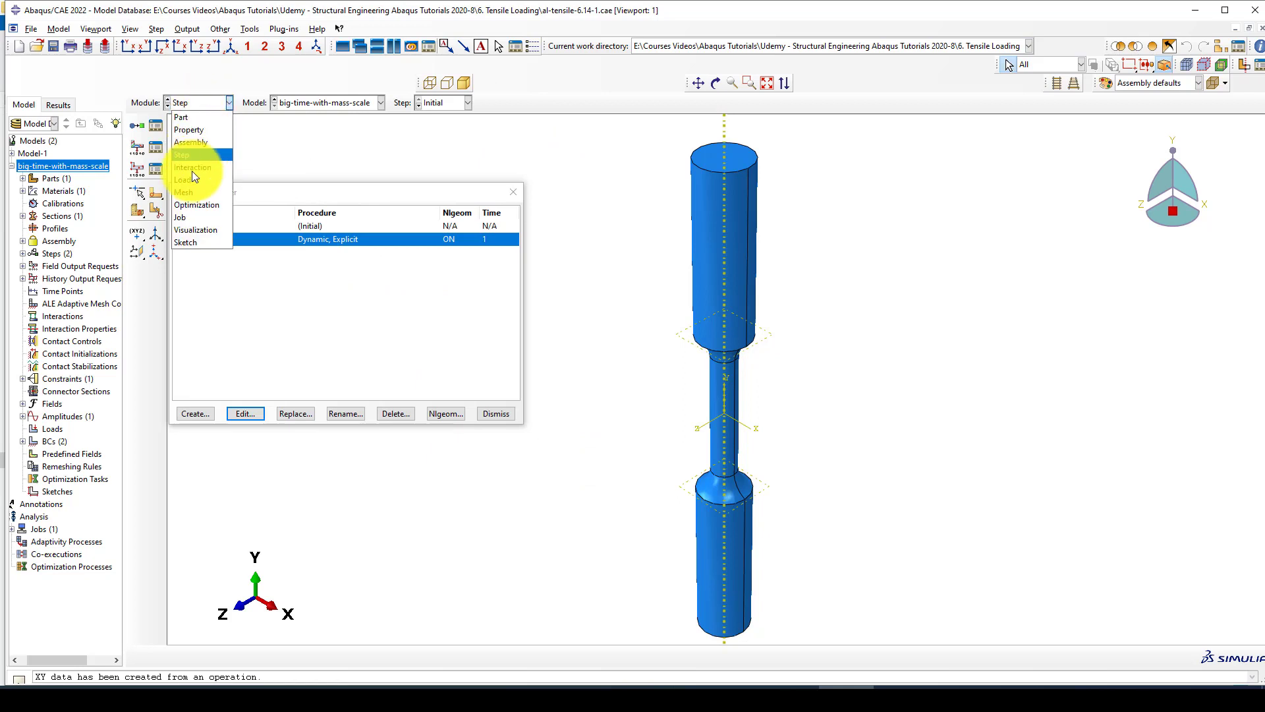
click(183, 218)
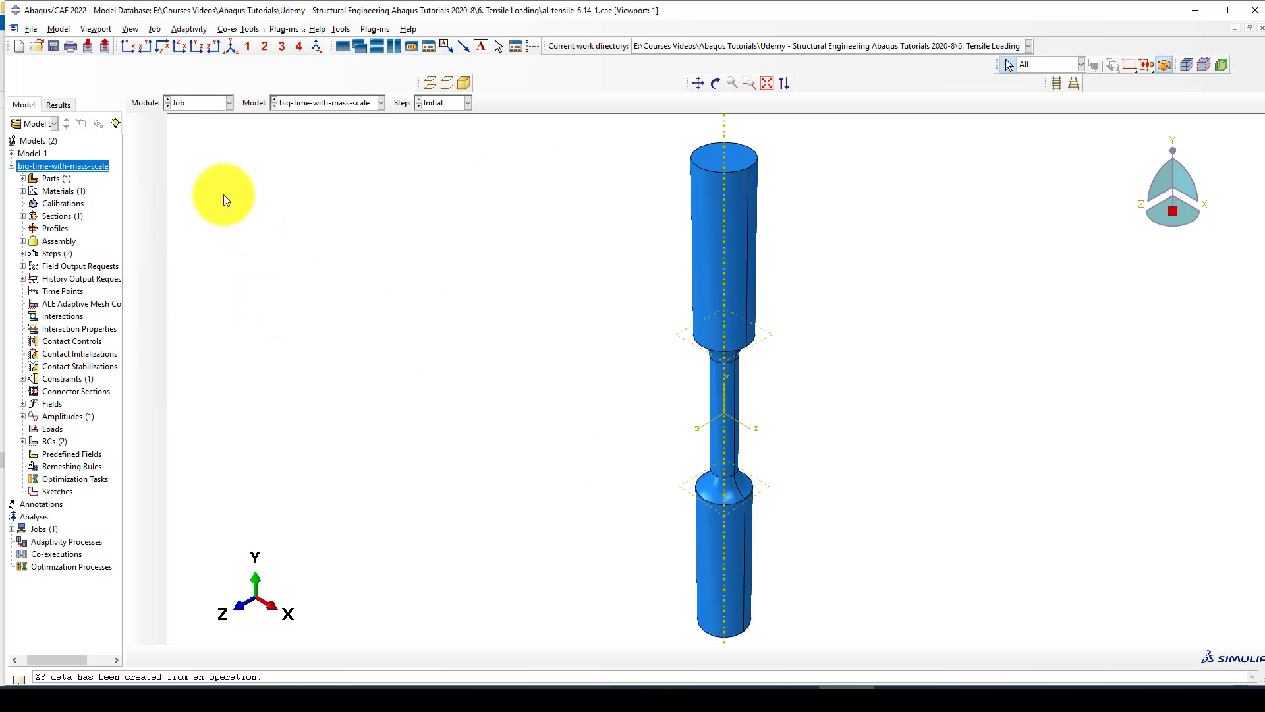
click(156, 108)
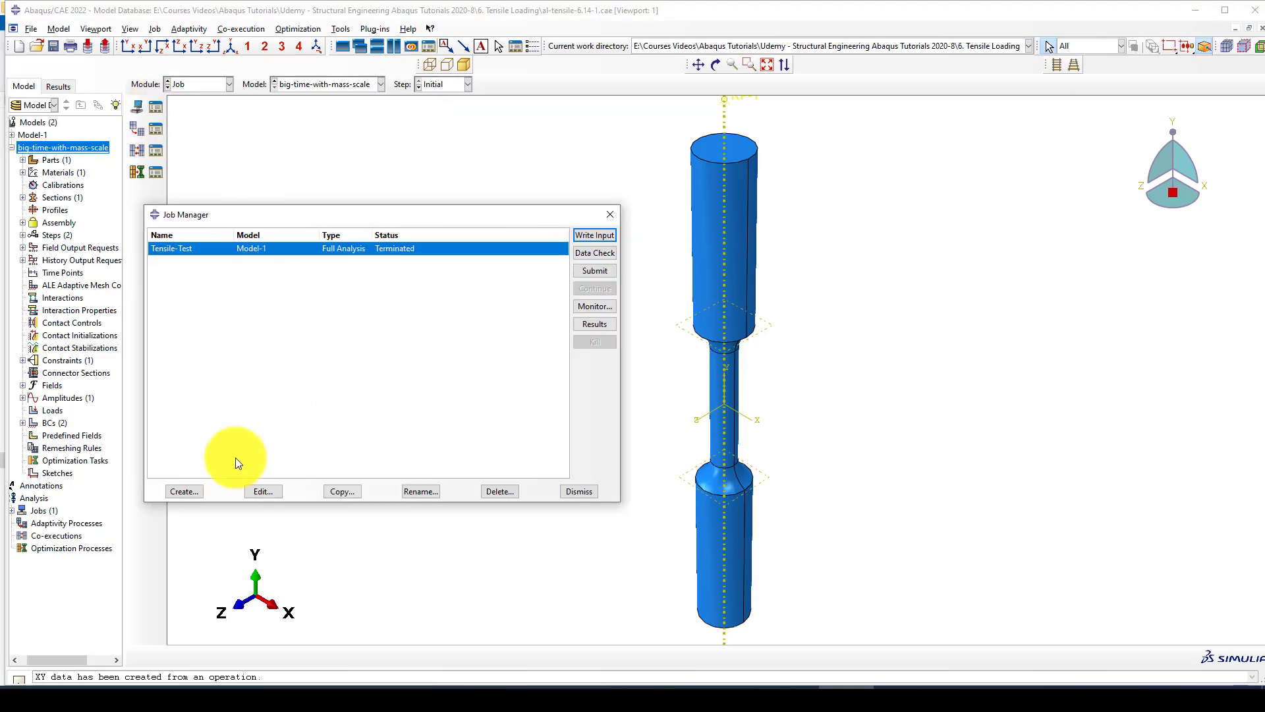
click(179, 492)
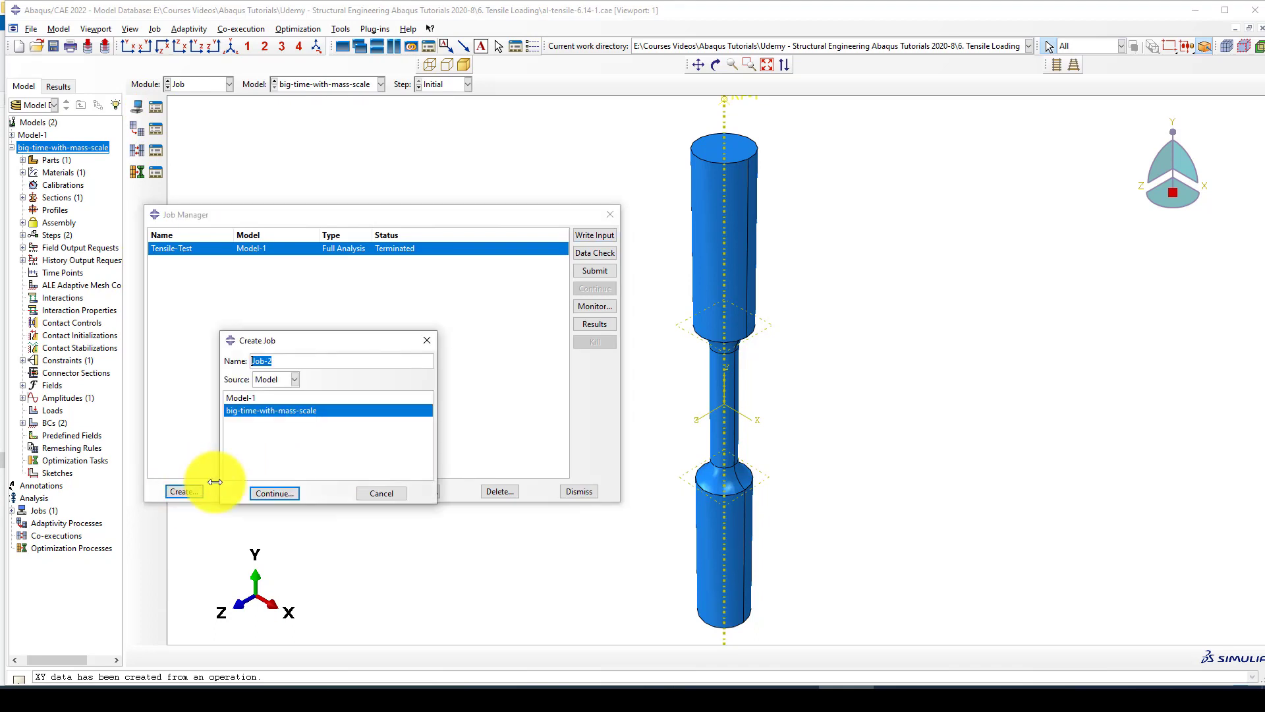
text(Mass-Scaling)
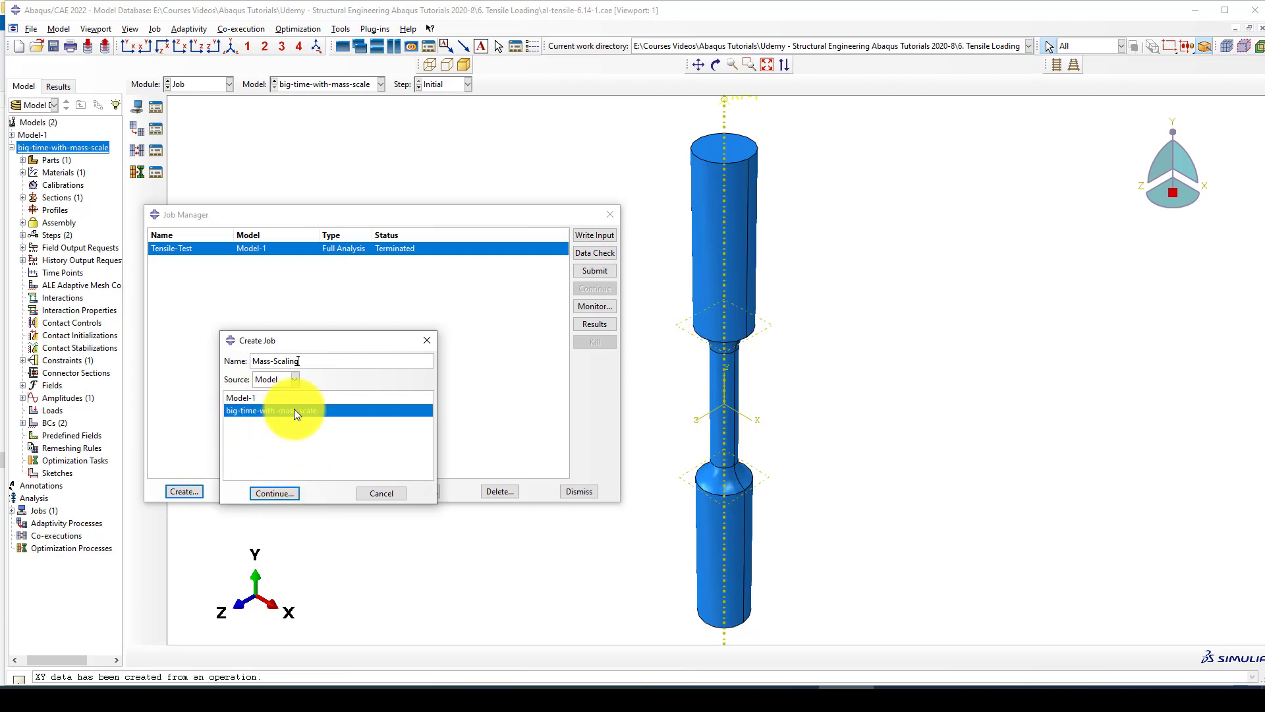
click(273, 493)
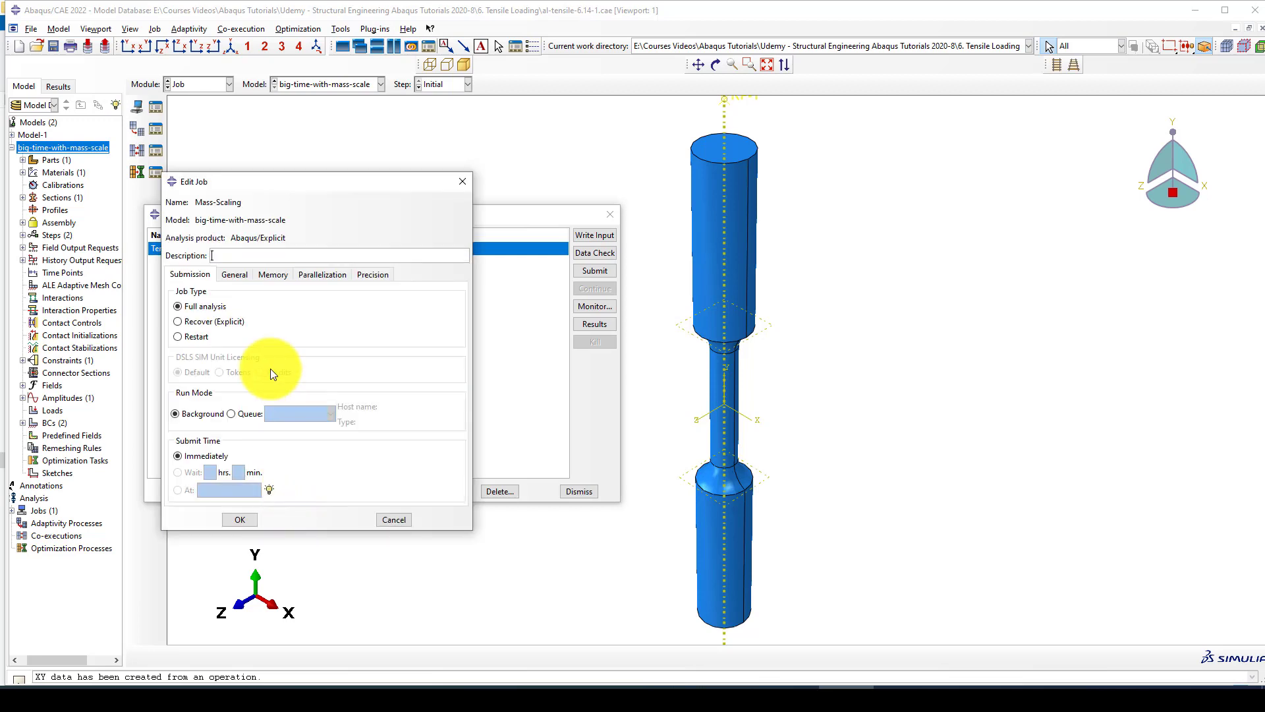
click(241, 518)
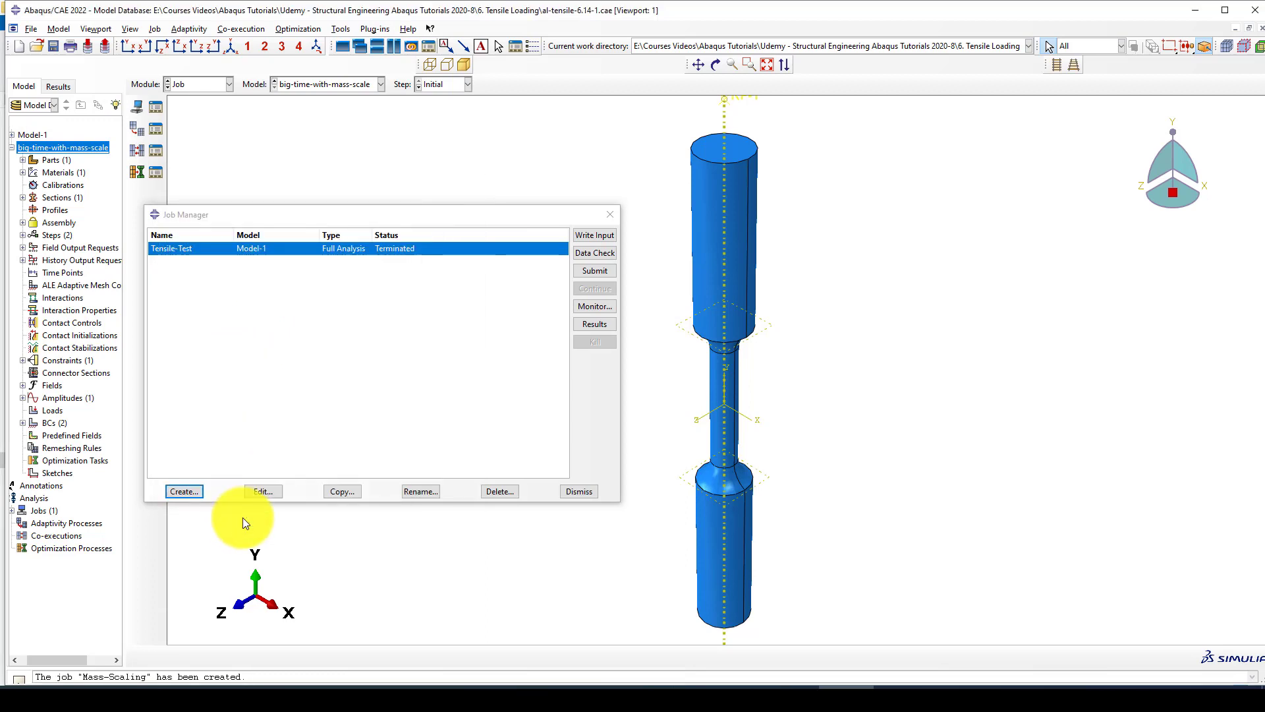
- Submit the Mass-Scaling job and nudge the Job Manager window upward while it runs
click(595, 271)
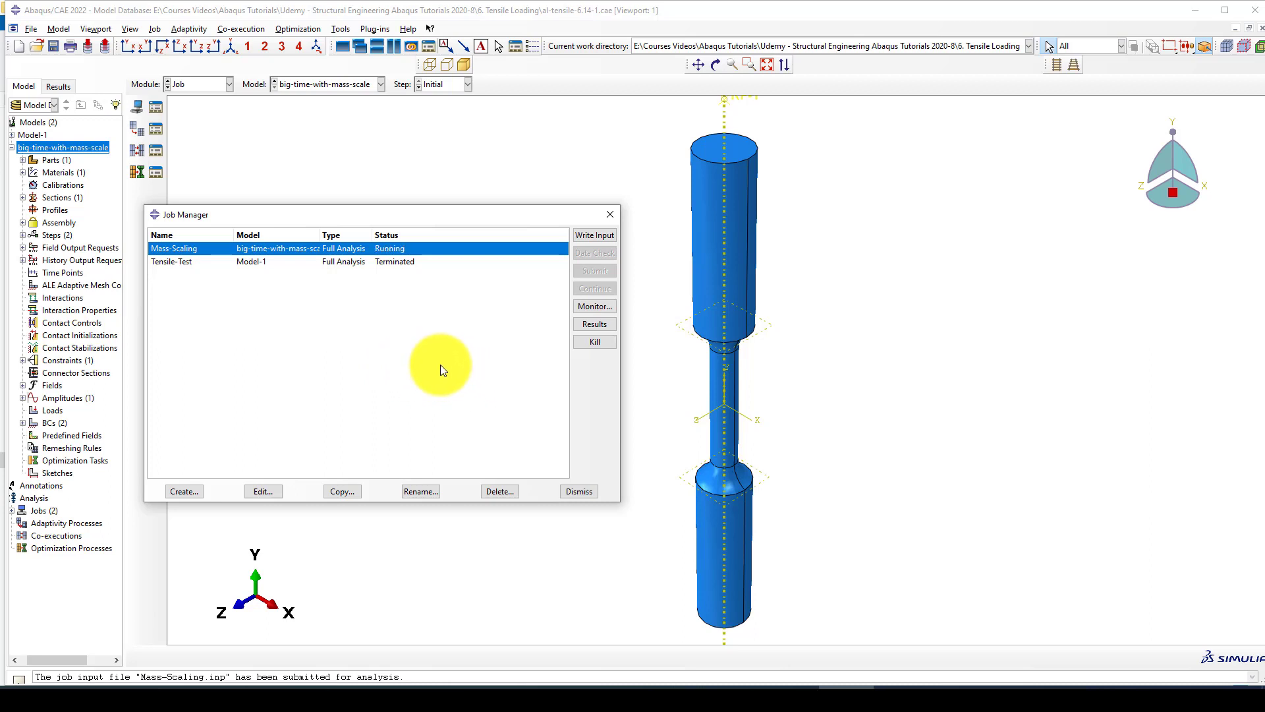
drag(464, 225, 465, 217)
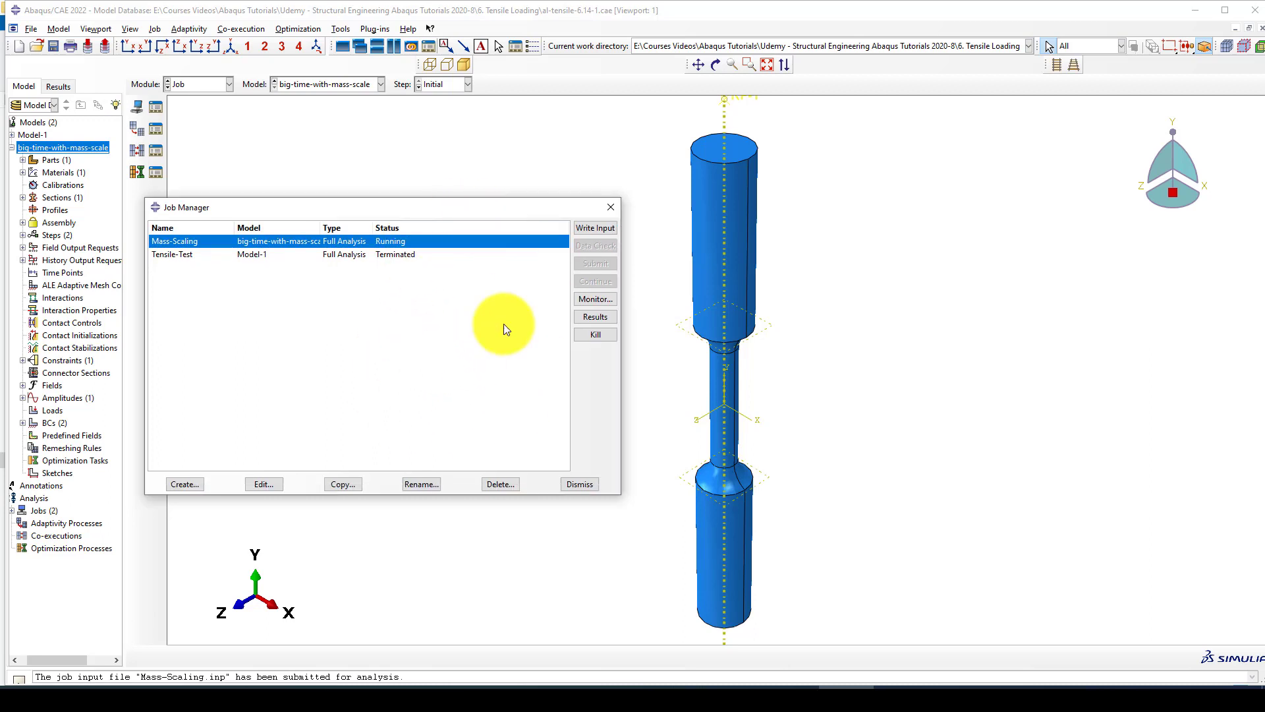